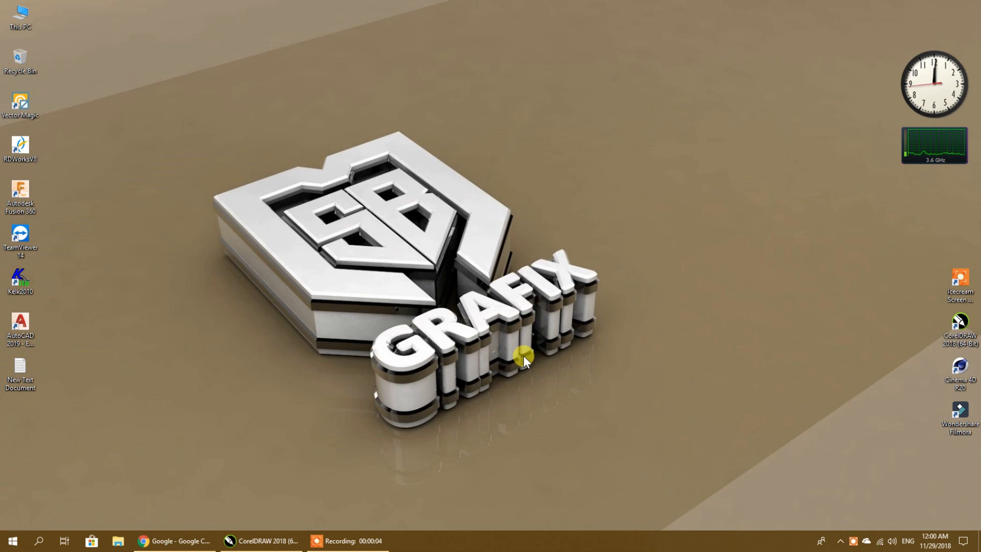
# Switch to CorelDRAW and move the whole circular GRAFIX logo off the page onto the pasteboard beside its left edge.
pyautogui.click(263, 540)
pyautogui.moveTo(626, 281); pyautogui.dragTo(599, 320)
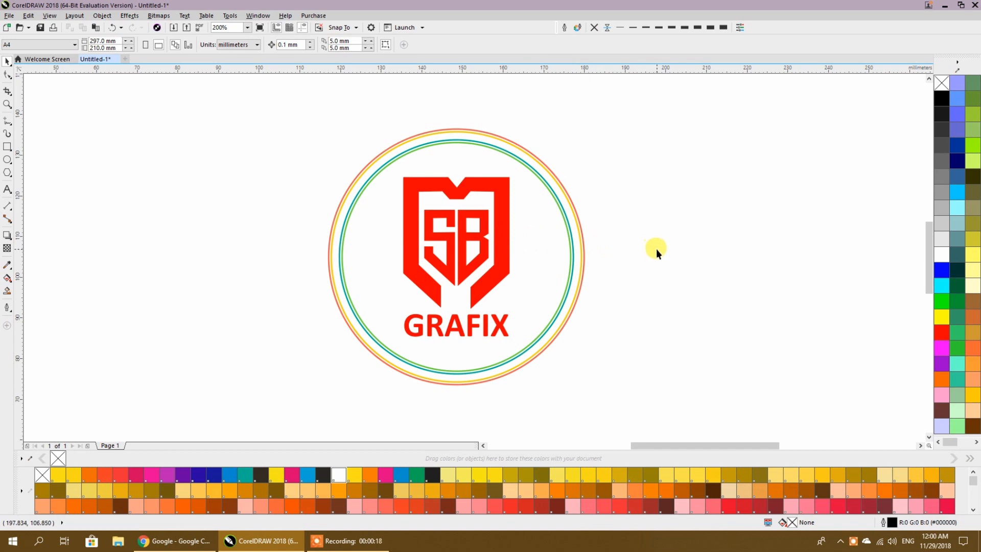
pyautogui.click(284, 541)
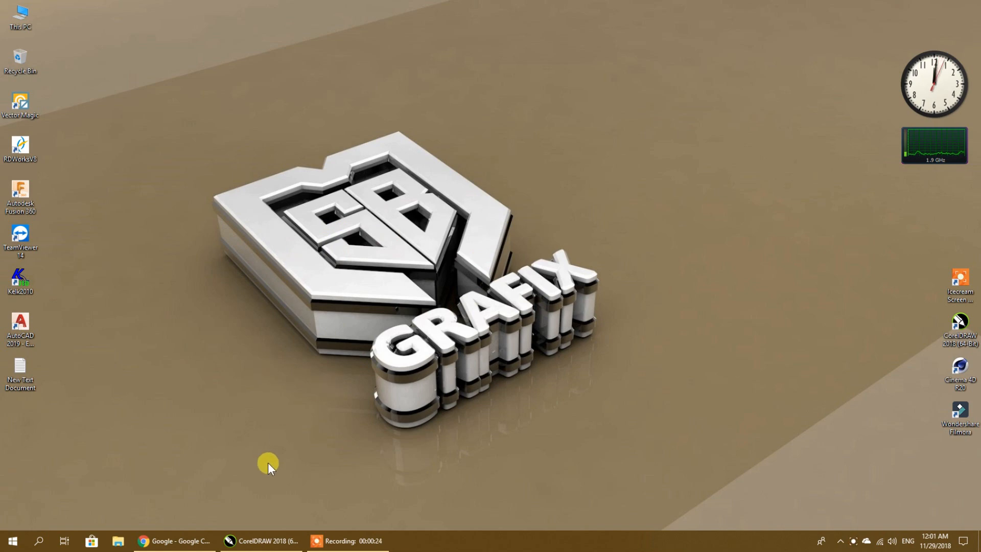
pyautogui.click(247, 541)
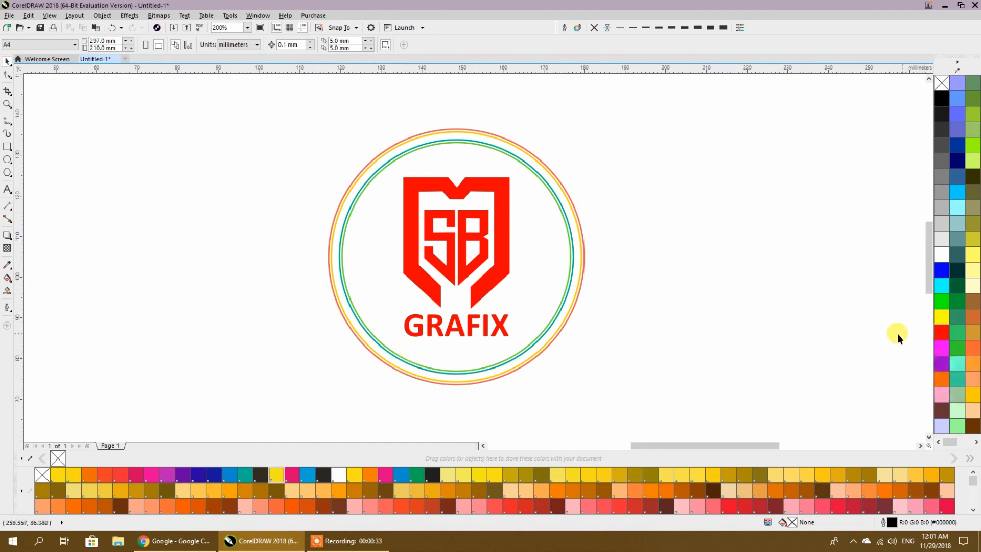
pyautogui.scroll(-1, 582, 271)
pyautogui.moveTo(625, 153); pyautogui.dragTo(418, 365)
pyautogui.moveTo(501, 273); pyautogui.dragTo(173, 282)
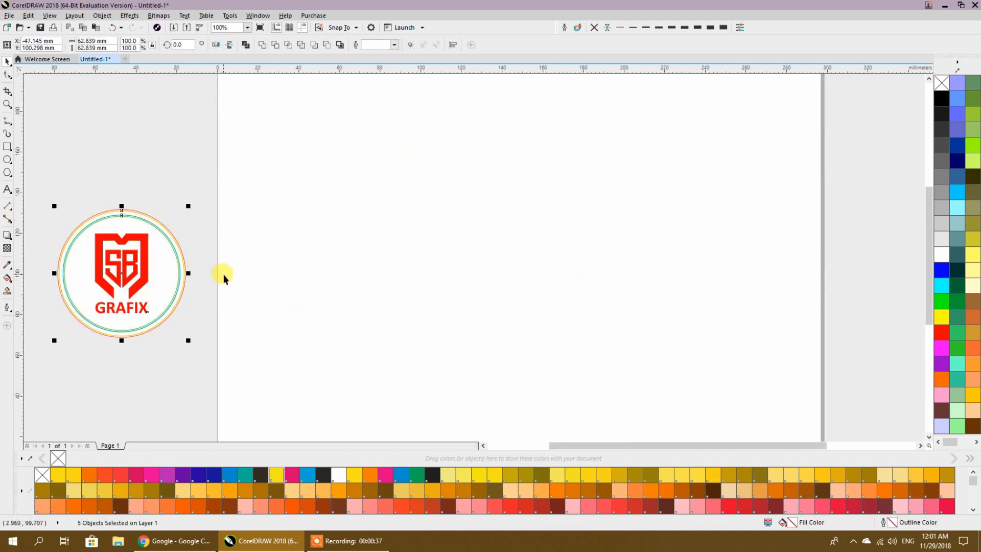
pyautogui.click(286, 268)
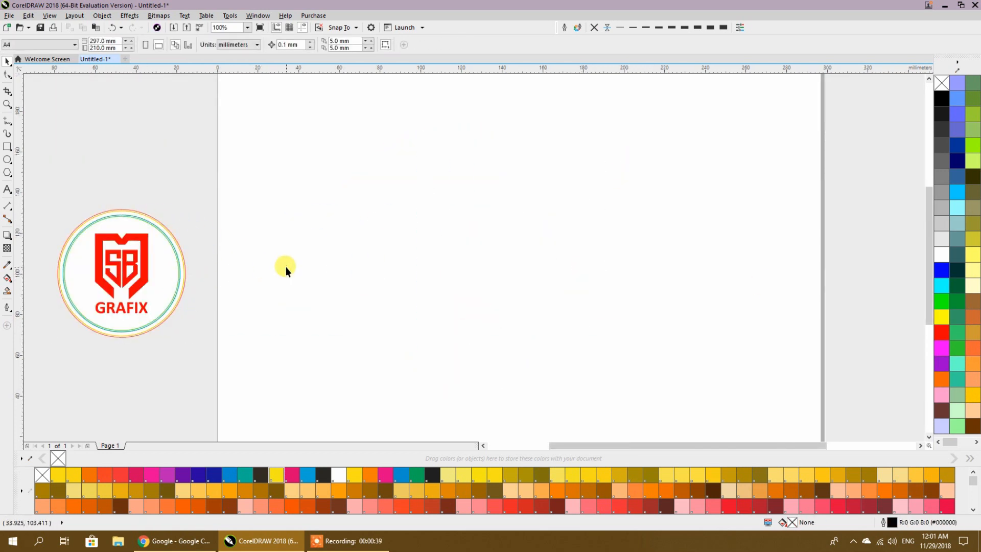
# Switch to File Explorer, open the MSB folder on drive D: and display its files as extra large icons.
pyautogui.click(261, 539)
pyautogui.doubleClick(9, 28)
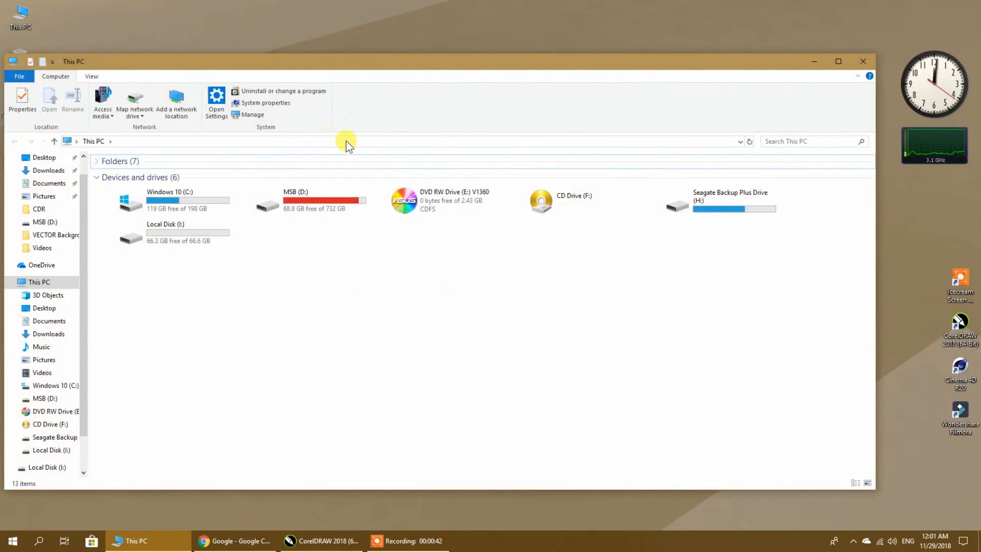
pyautogui.doubleClick(323, 196)
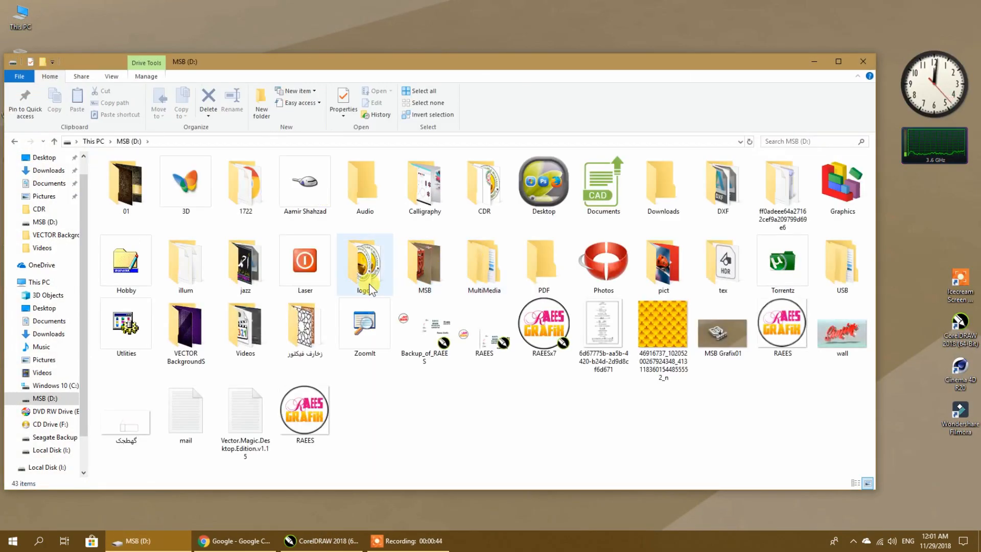
pyautogui.doubleClick(424, 266)
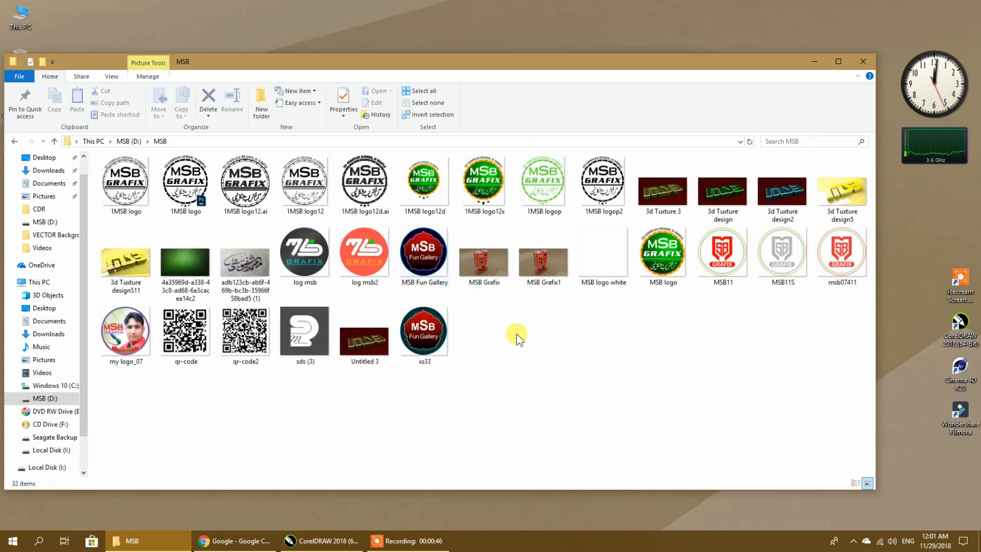
pyautogui.rightClick(560, 329)
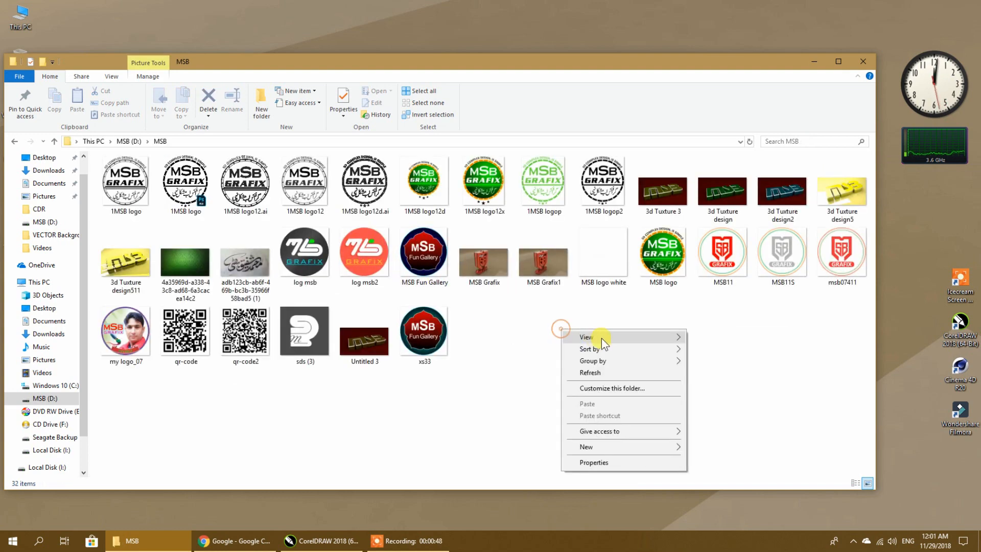
pyautogui.moveTo(603, 337)
pyautogui.click(738, 339)
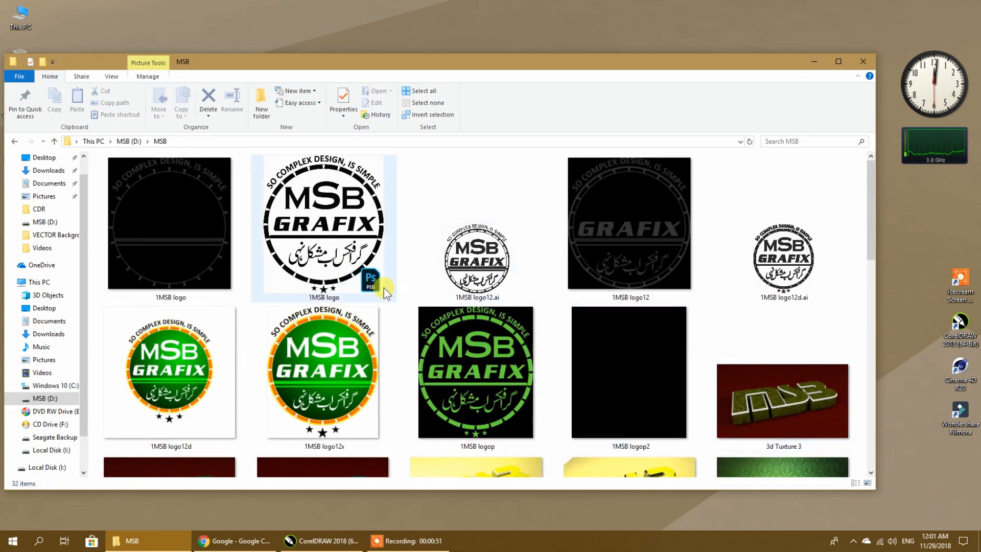
# Look through the logo images in the MSB folder, then close the folder window.
pyautogui.scroll(-2, 808, 258)
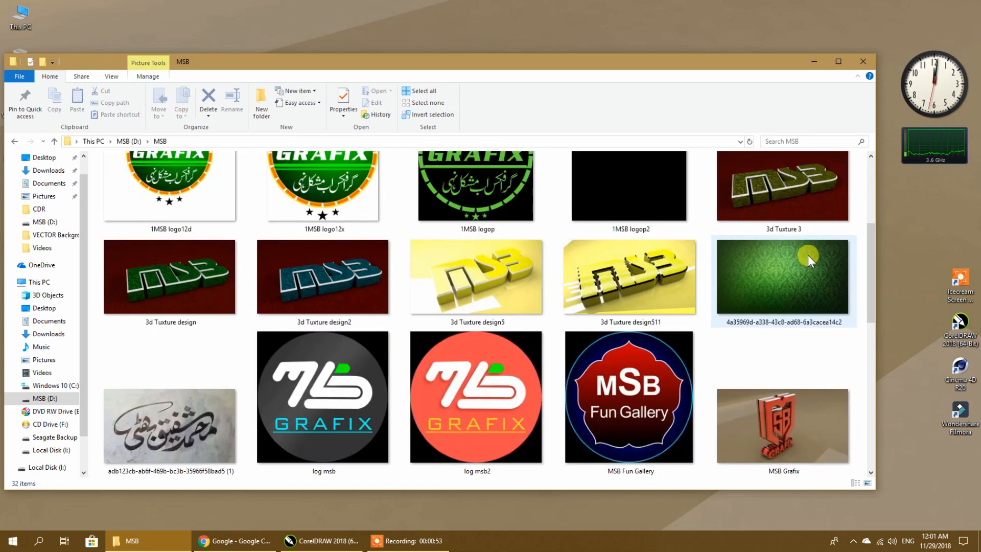
pyautogui.scroll(-3, 808, 255)
pyautogui.scroll(-3, 808, 256)
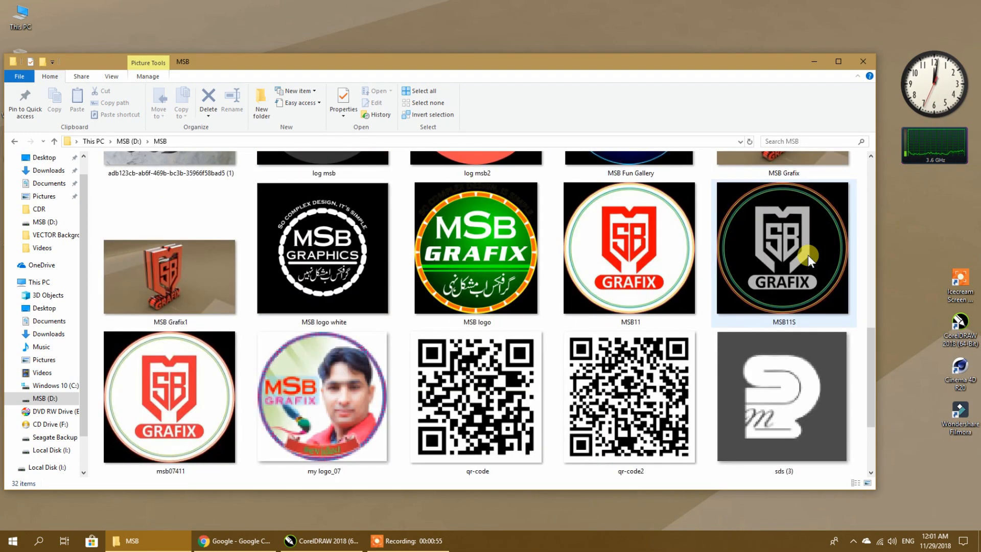
pyautogui.scroll(-2, 808, 256)
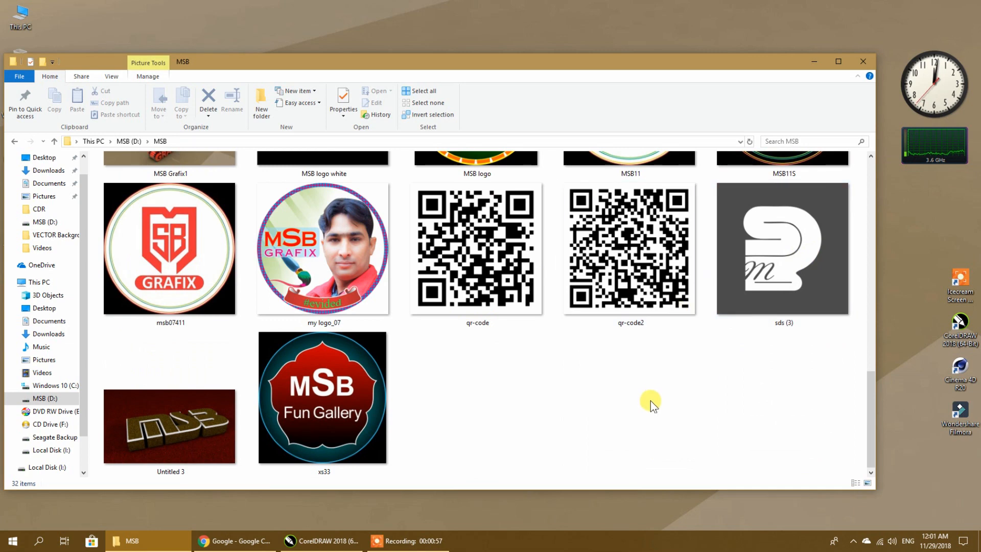
pyautogui.scroll(2, 649, 401)
pyautogui.scroll(-2, 649, 400)
pyautogui.scroll(10, 648, 400)
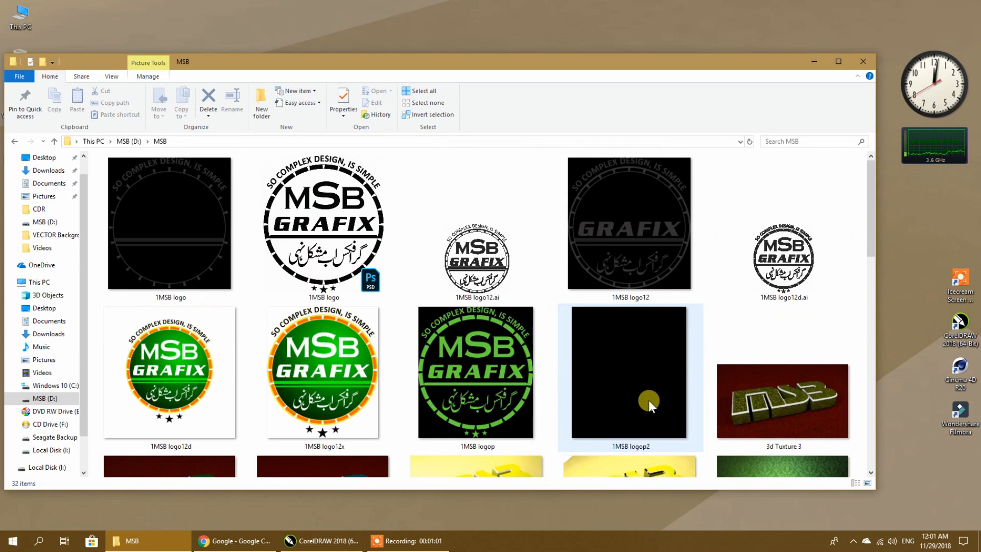
pyautogui.click(859, 61)
pyautogui.click(168, 543)
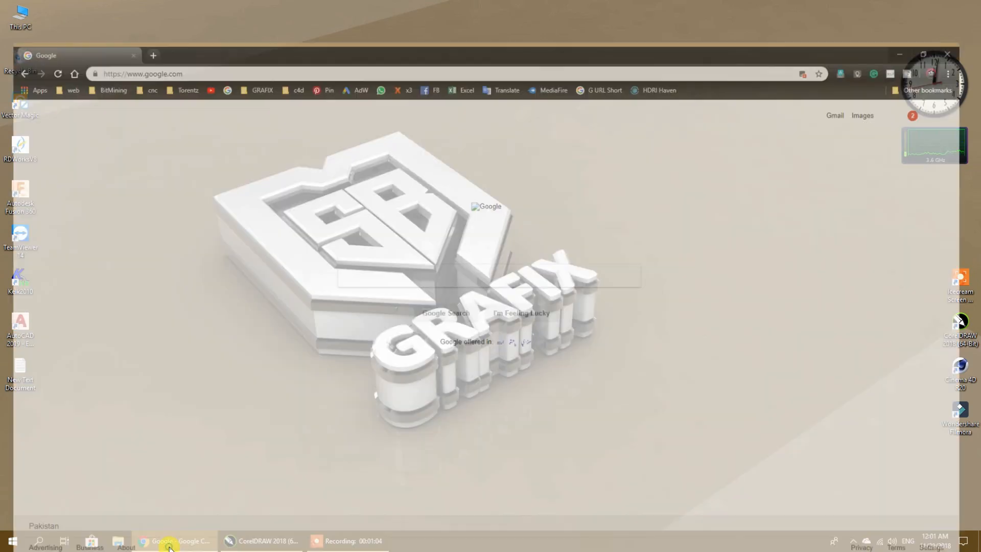
pyautogui.click(170, 544)
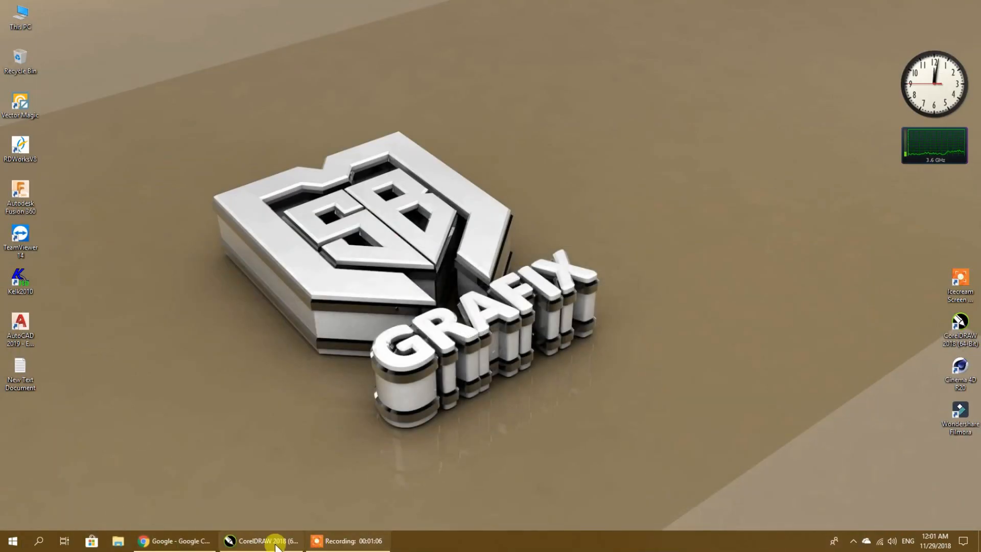
# Switch to CorelDRAW and draw a tall rectangle about 8 mm wide and 56 mm high near the page's centre.
pyautogui.click(276, 541)
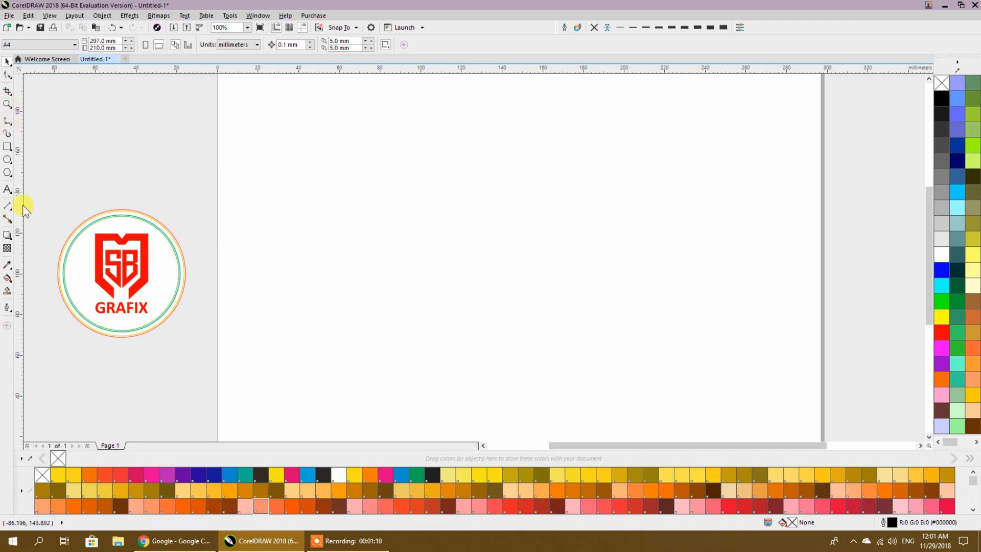
pyautogui.click(7, 148)
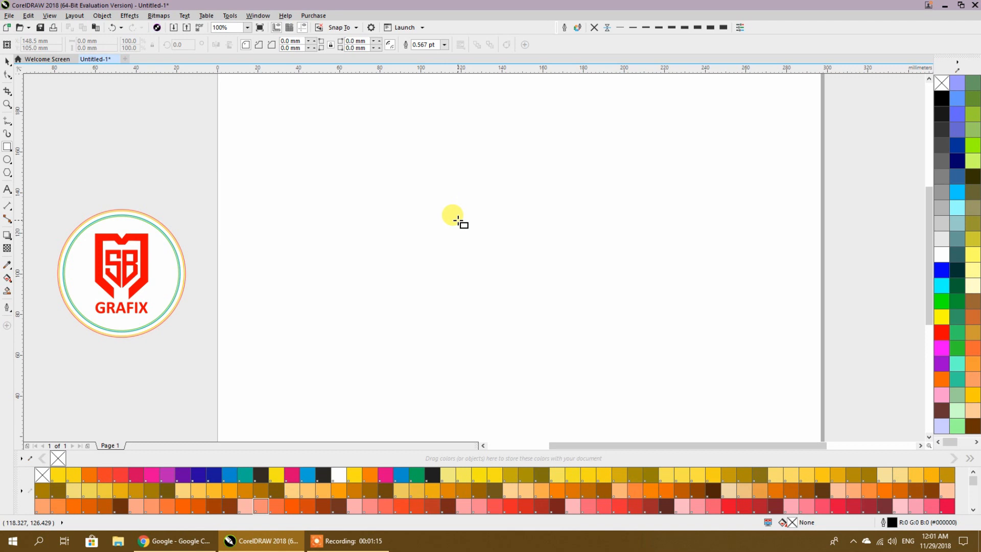
pyautogui.moveTo(458, 220); pyautogui.dragTo(474, 334)
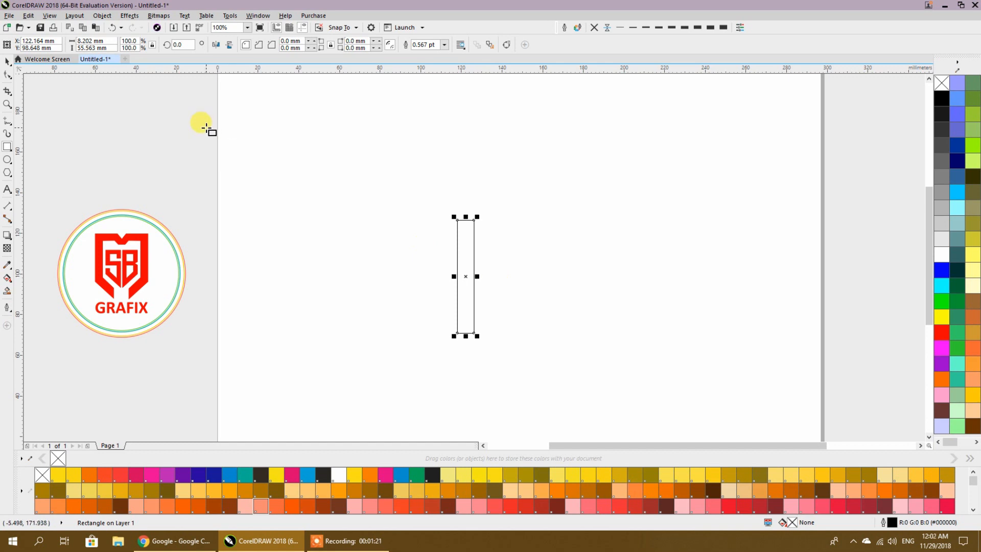
# Set the tall rectangle's width to 6 mm and its height to 40 mm.
pyautogui.click(109, 41)
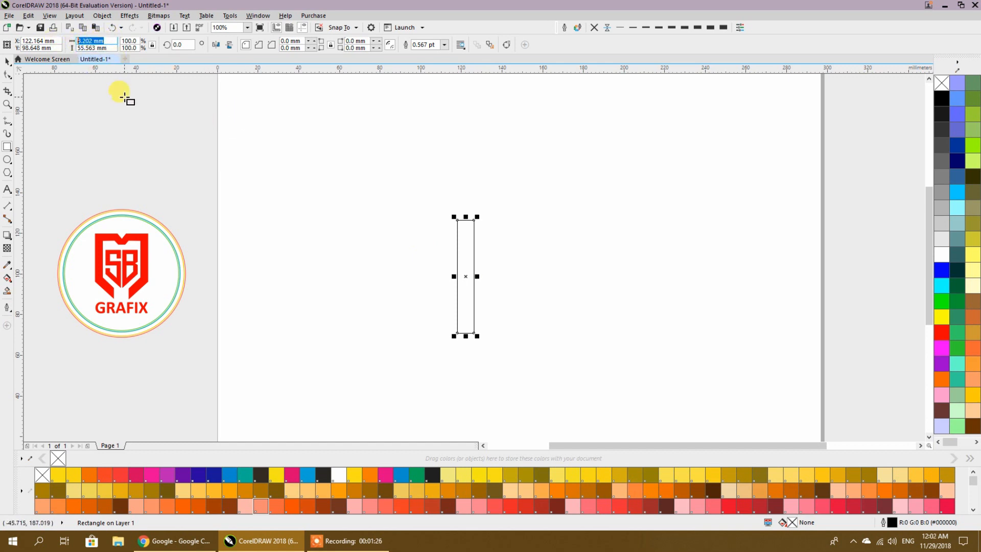
pyautogui.write('6')
pyautogui.press('Return')
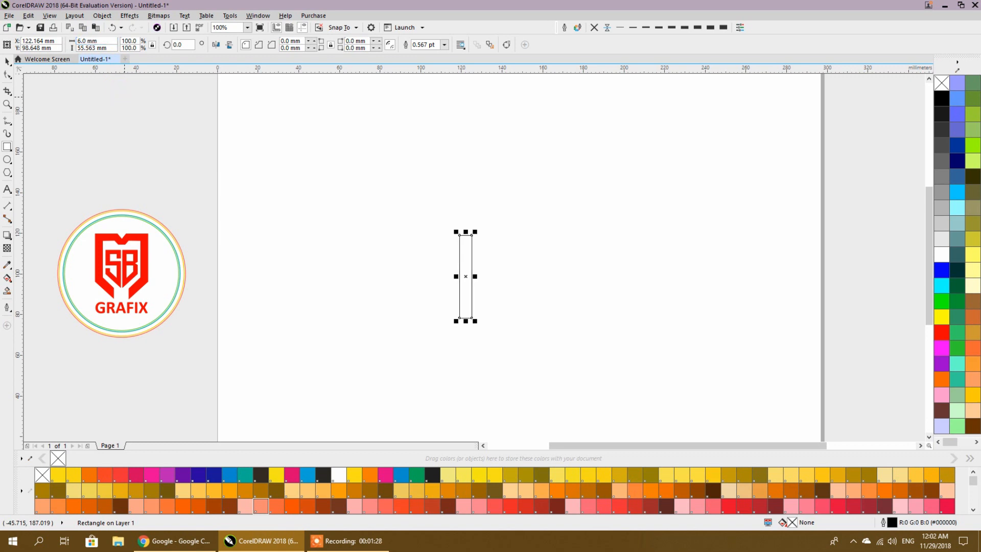
pyautogui.click(111, 48)
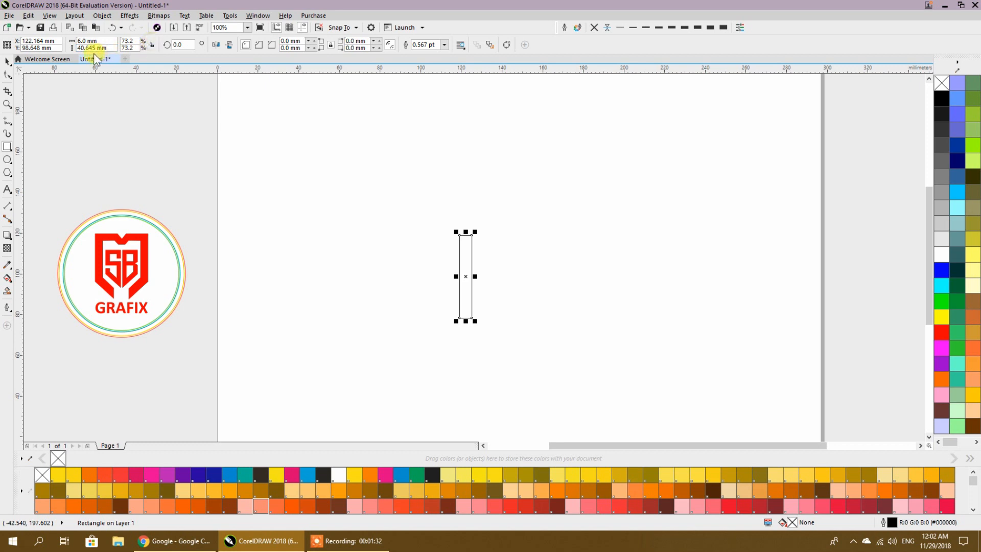
pyautogui.moveTo(104, 48); pyautogui.dragTo(69, 48)
pyautogui.write('40')
pyautogui.press('Return')
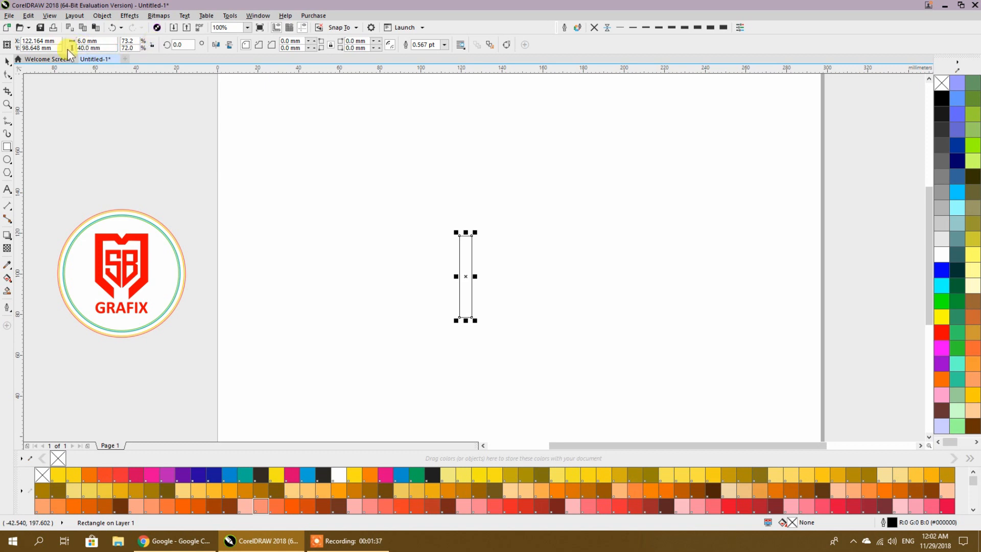
# Place a copy of the tall rectangle at the same height, about 46 mm to its right.
pyautogui.click(642, 319)
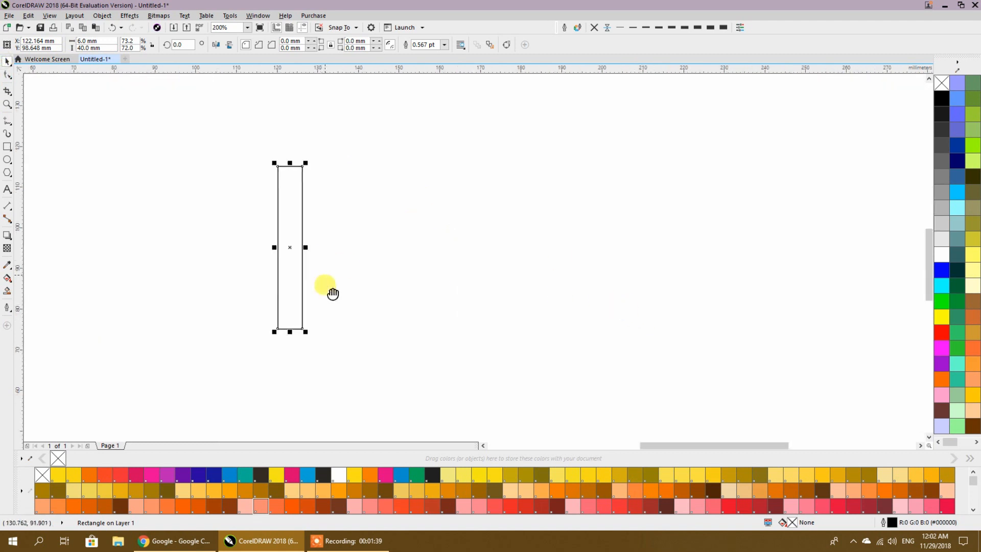
pyautogui.moveTo(311, 272); pyautogui.dragTo(499, 272)
pyautogui.rightClick(499, 271)
pyautogui.click(599, 250)
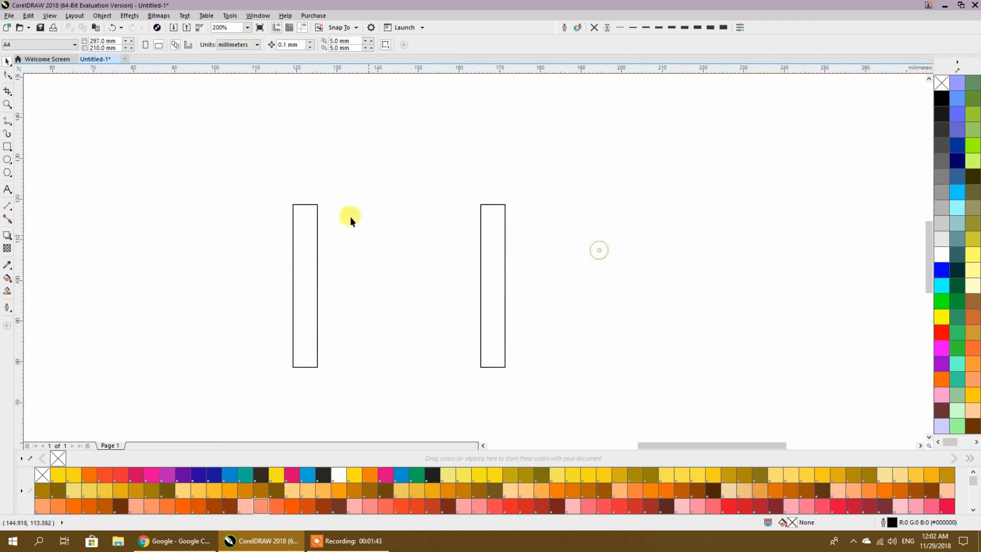
# Place another copy of the left rectangle between the two uprights and rotate it by 90°.
pyautogui.moveTo(311, 216); pyautogui.dragTo(400, 224)
pyautogui.rightClick(400, 223)
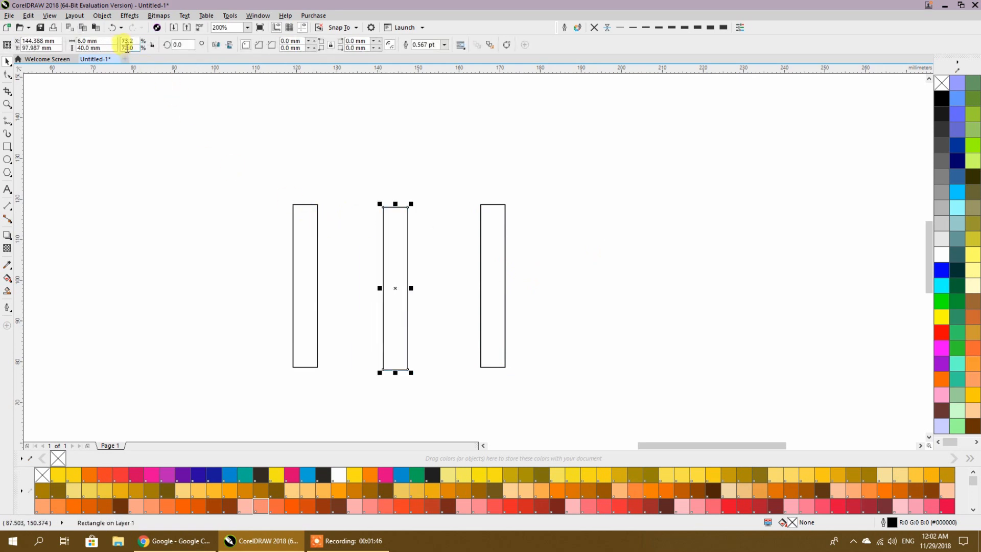
pyautogui.doubleClick(176, 45)
pyautogui.write('90')
pyautogui.press('Return')
# Fit the horizontal bar between the upper ends of the uprights, aligning the top edges and snapping the right upright to the bar's end.
pyautogui.moveTo(429, 284); pyautogui.dragTo(434, 219)
pyautogui.scroll(2, 290, 229)
pyautogui.moveTo(290, 228)
pyautogui.mouseDown()
pyautogui.moveTo(350, 279)
pyautogui.moveTo(276, 253)
pyautogui.moveTo(273, 236)
pyautogui.mouseUp()
pyautogui.scroll(-3, 265, 230)
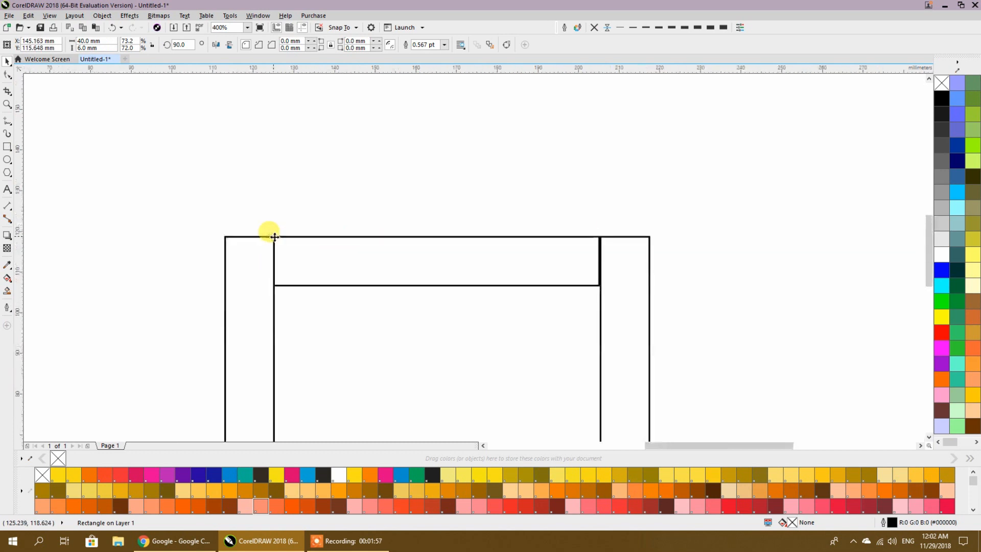
pyautogui.click(449, 234)
pyautogui.scroll(2, 448, 234)
pyautogui.moveTo(423, 258); pyautogui.dragTo(405, 243)
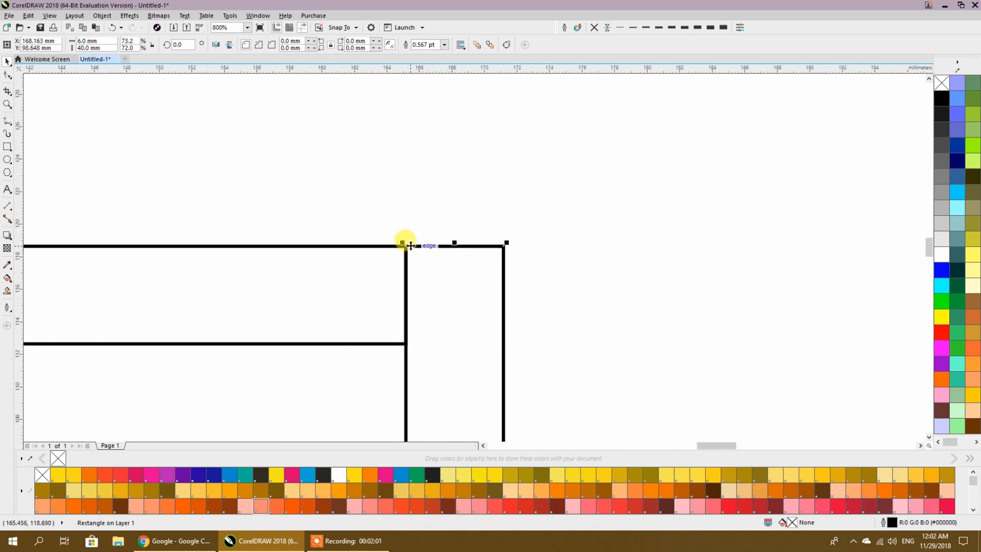
pyautogui.scroll(-3, 533, 263)
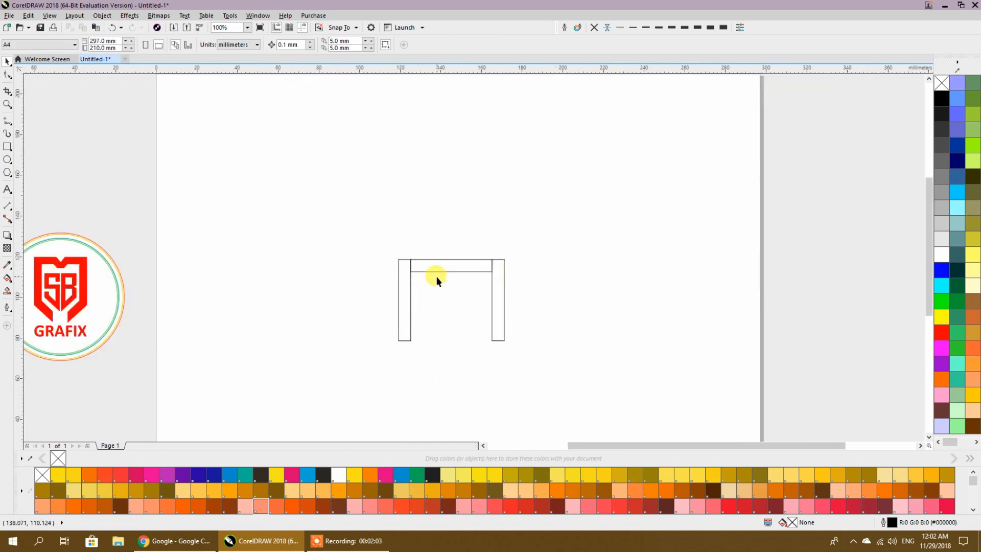
# Move both uprights inward by their own width so their outer edges align with the ends of the top bar.
pyautogui.scroll(1, 436, 276)
pyautogui.moveTo(373, 276); pyautogui.dragTo(345, 272)
pyautogui.scroll(2, 377, 271)
pyautogui.scroll(1, 374, 269)
pyautogui.scroll(-3, 345, 272)
pyautogui.scroll(2, 455, 278)
pyautogui.moveTo(718, 244); pyautogui.dragTo(621, 244)
pyautogui.scroll(-3, 620, 245)
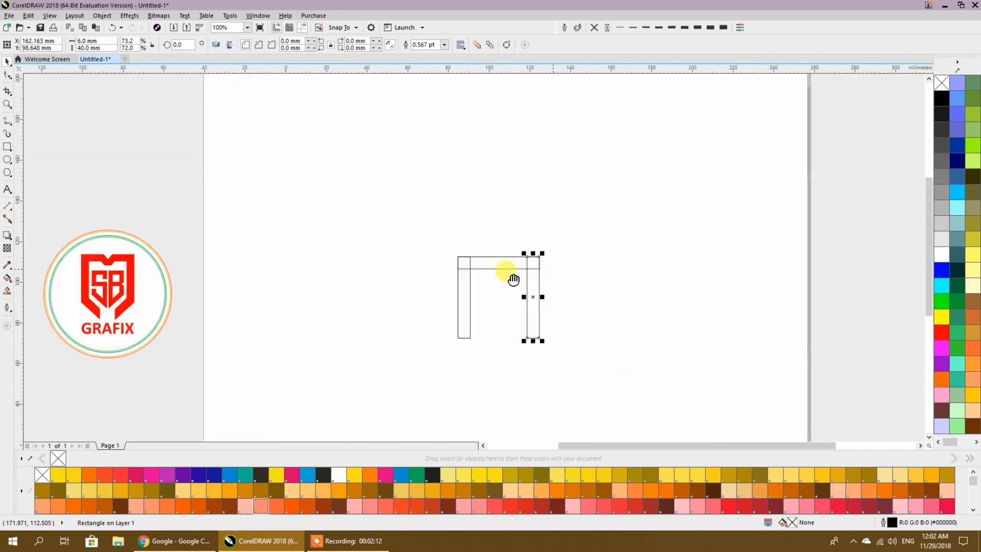
# Weld the two uprights and the top bar into a single frame shape.
pyautogui.scroll(1, 511, 274)
pyautogui.moveTo(526, 193); pyautogui.dragTo(265, 393)
pyautogui.click(262, 44)
pyautogui.click(378, 336)
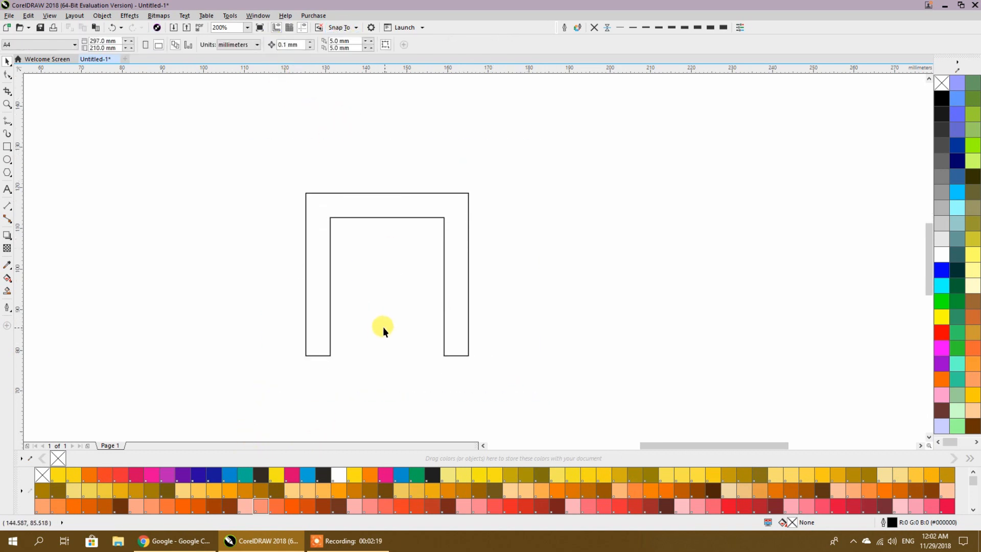
# Draw a small upright rectangle 6 mm wide and about 18 mm high between the legs of the frame.
pyautogui.click(7, 147)
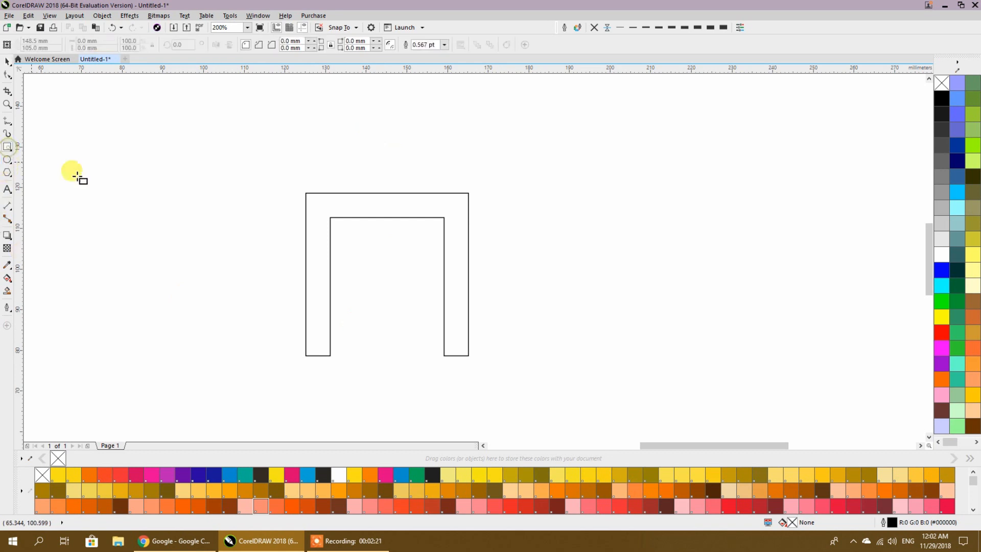
pyautogui.moveTo(305, 247); pyautogui.dragTo(370, 334)
pyautogui.click(7, 61)
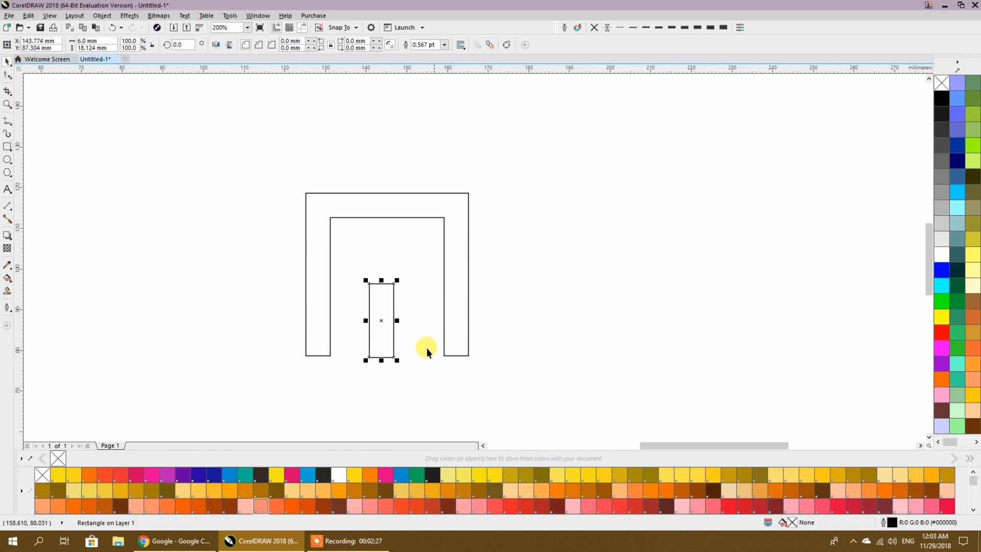
# Try rotating the small rectangle 45° and placing its upper end over the lower end of the frame's left leg.
pyautogui.click(181, 44)
pyautogui.write('45')
pyautogui.press('Return')
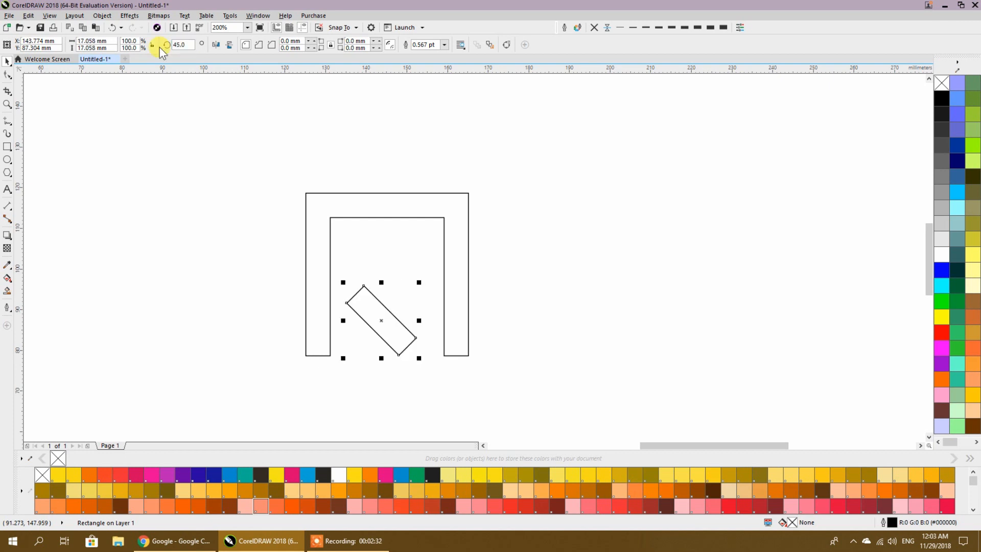
pyautogui.moveTo(363, 286); pyautogui.dragTo(324, 335)
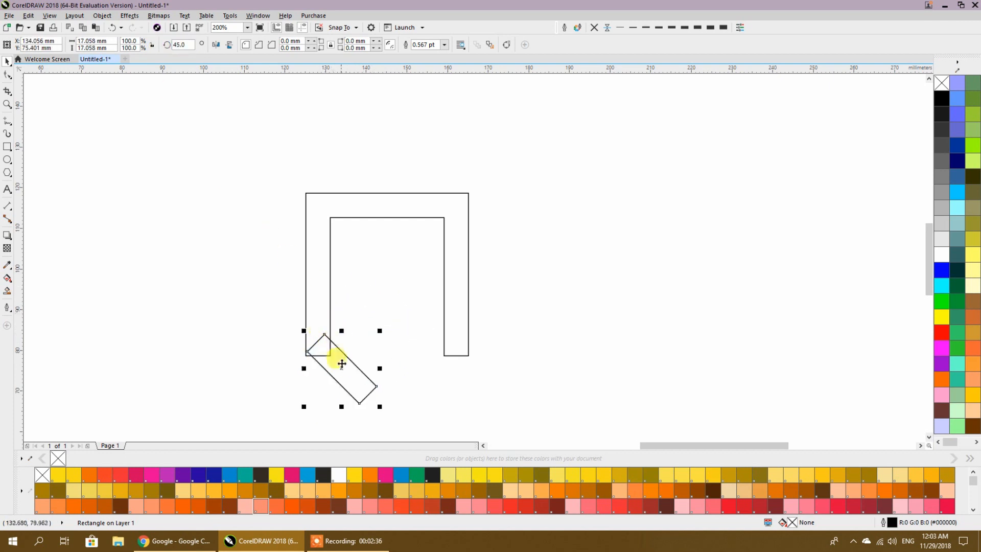
pyautogui.scroll(2, 324, 360)
pyautogui.moveTo(349, 358); pyautogui.dragTo(347, 357)
# Try placing a mirrored copy of the slanted rectangle over the lower end of the frame's right leg.
pyautogui.moveTo(292, 380); pyautogui.dragTo(481, 362)
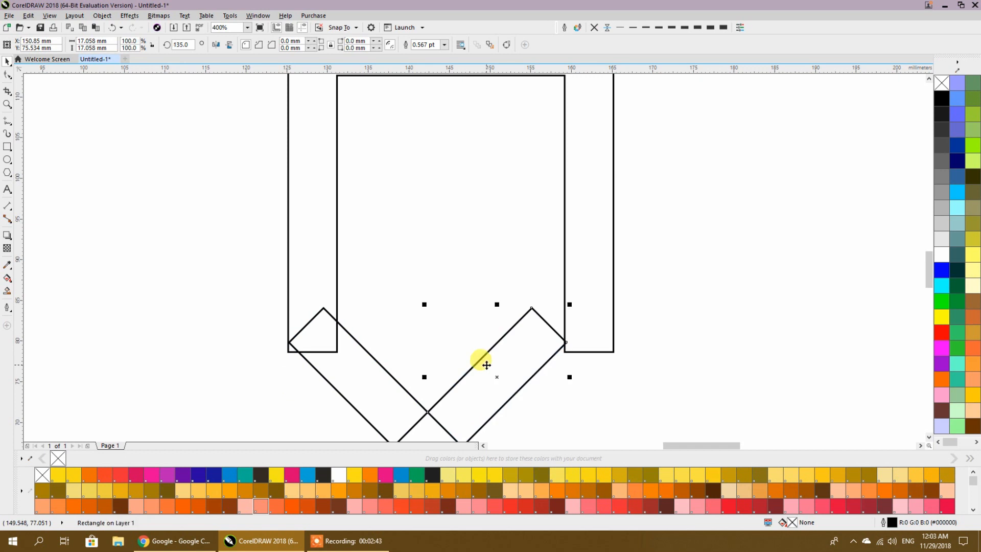
pyautogui.moveTo(567, 344); pyautogui.dragTo(613, 339)
pyautogui.scroll(-1, 464, 336)
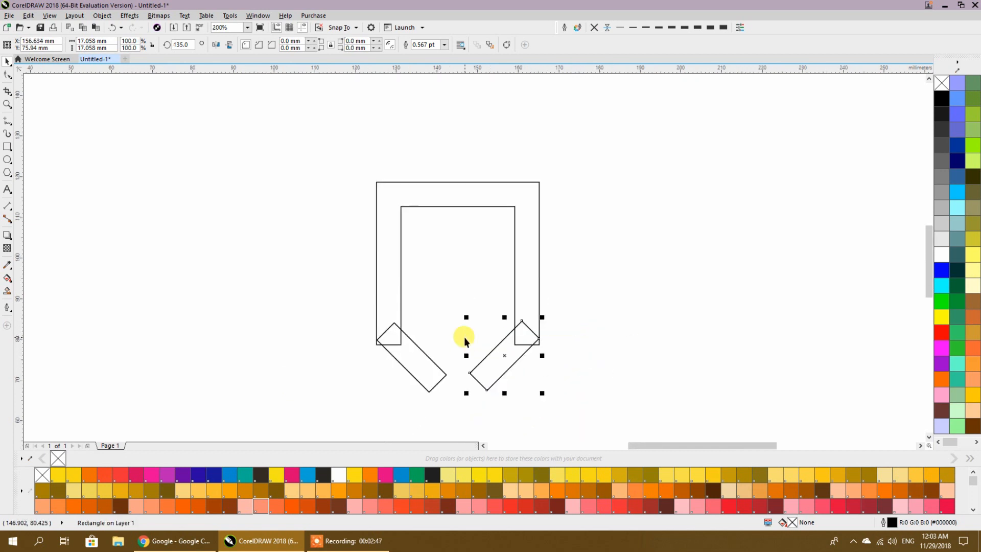
# Try aligning the two slanted rectangles with each other and welding them to the frame.
pyautogui.moveTo(352, 302); pyautogui.dragTo(630, 422)
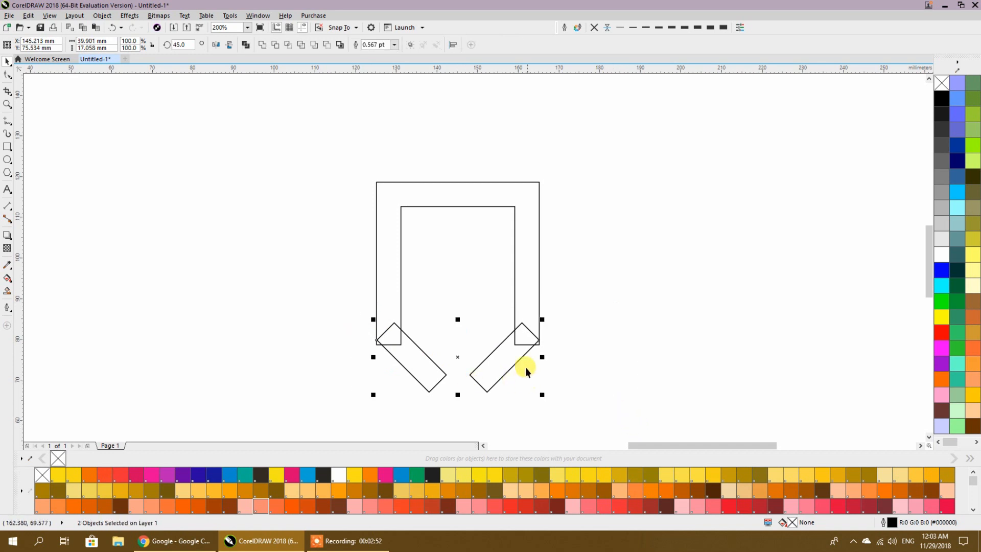
pyautogui.moveTo(562, 118)
pyautogui.mouseDown()
pyautogui.moveTo(372, 420)
pyautogui.moveTo(337, 412)
pyautogui.mouseUp()
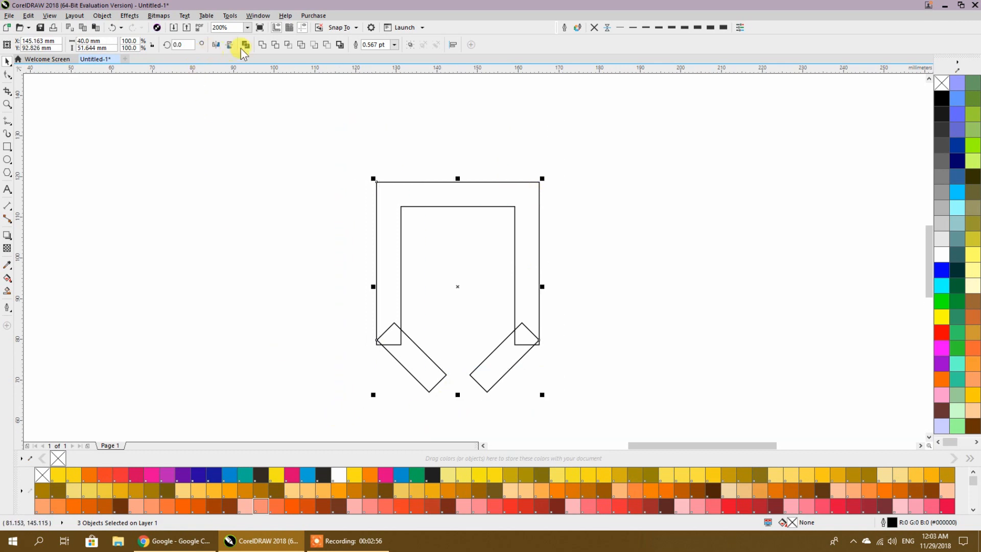
pyautogui.click(261, 45)
pyautogui.click(282, 217)
pyautogui.scroll(2, 465, 403)
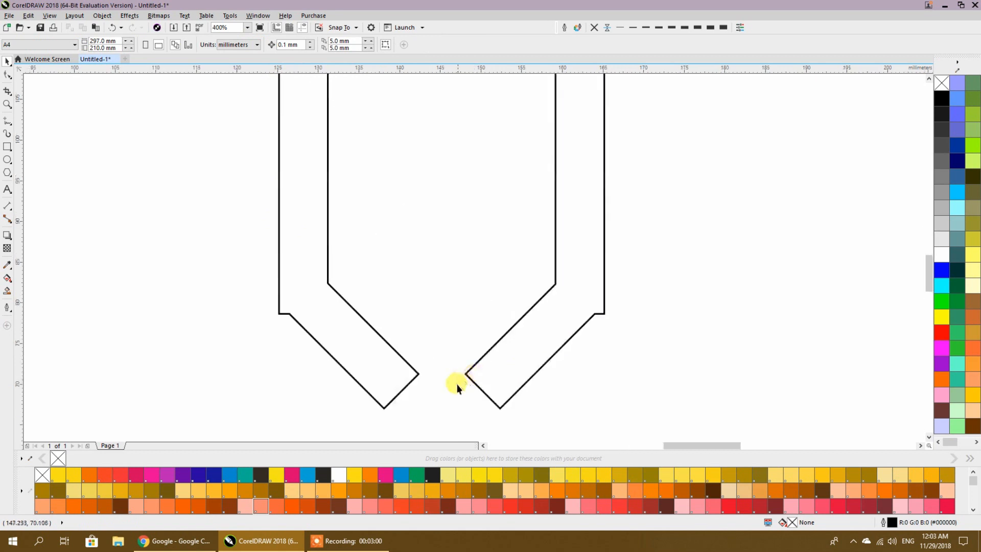
# Undo the weld and everything back to the single upright rectangle between the frame's legs.
pyautogui.hotkey('ctrl', 'z')
pyautogui.hotkey('ctrl', 'z')
pyautogui.hotkey('ctrl', 'z')
pyautogui.hotkey('ctrl', 'z')
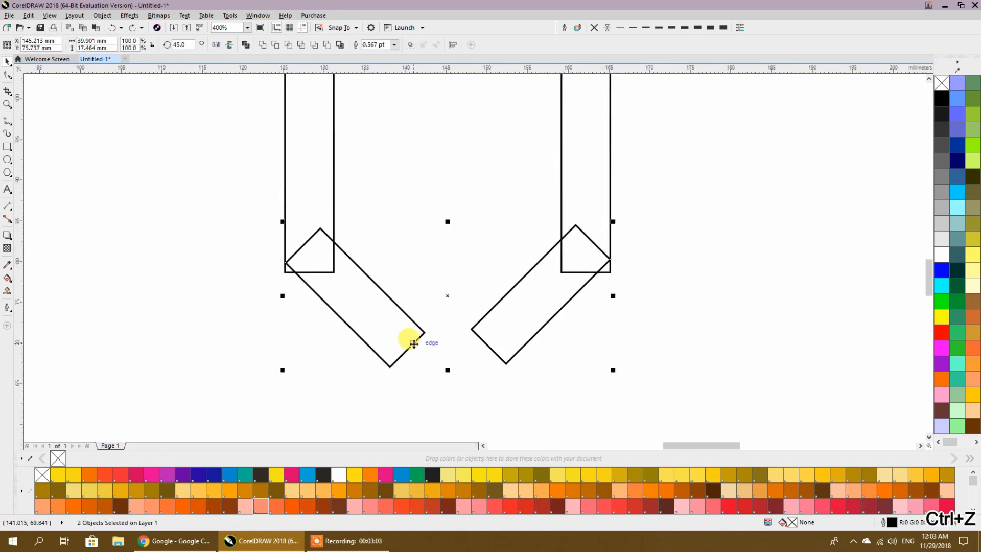
pyautogui.hotkey('ctrl', 'z')
pyautogui.hotkey('ctrl', 'z')
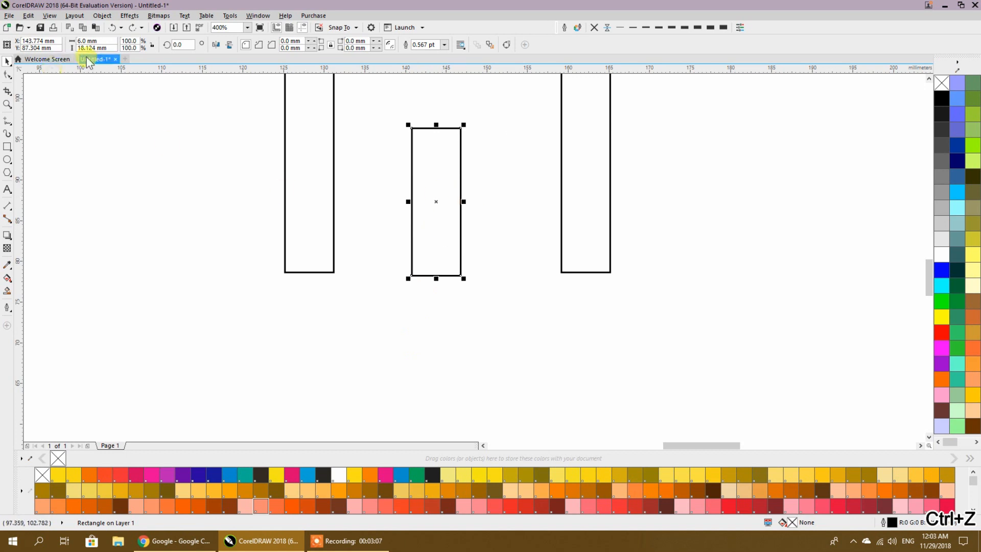
# Set the small rectangle's width to 8 mm and rotate it 45°.
pyautogui.click(98, 41)
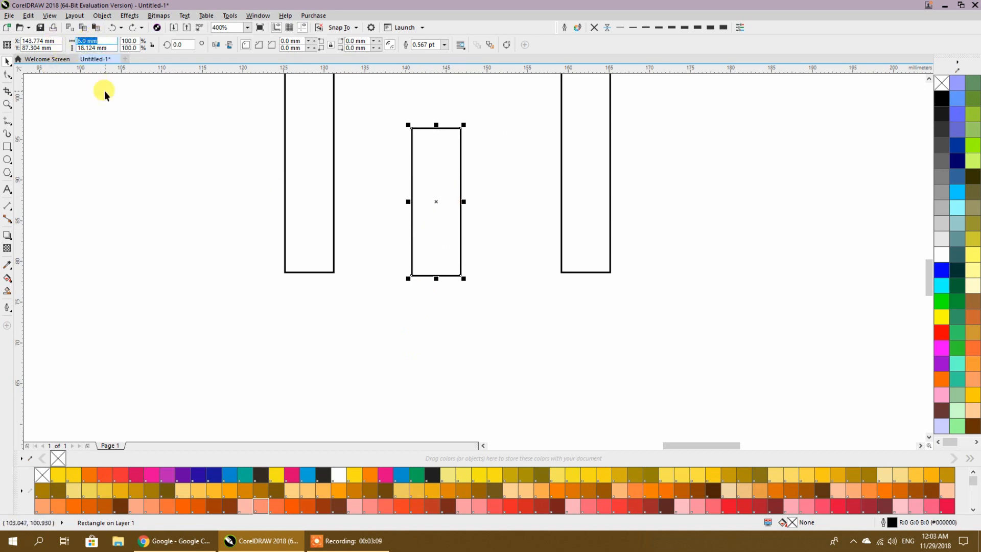
pyautogui.write('8')
pyautogui.press('Return')
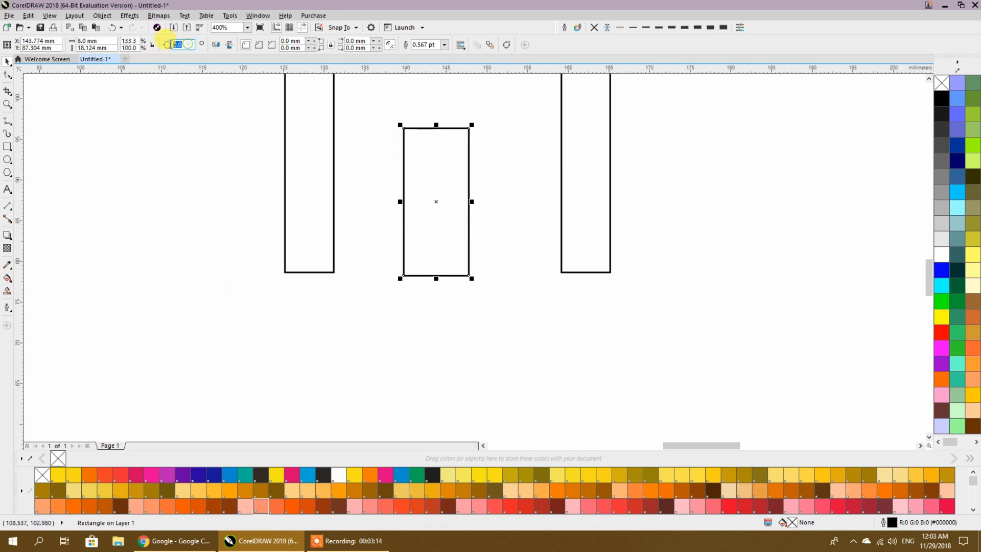
pyautogui.write('45')
pyautogui.press('Return')
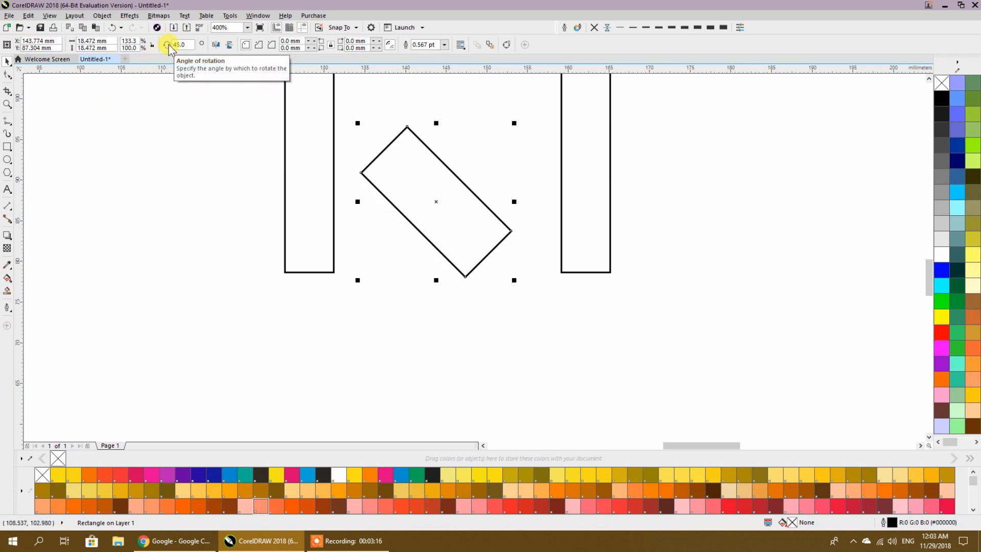
# Try fitting the slanted rectangle to the left leg, snapping its outer corner to the leg's outer lower corner.
pyautogui.moveTo(403, 127); pyautogui.dragTo(333, 224)
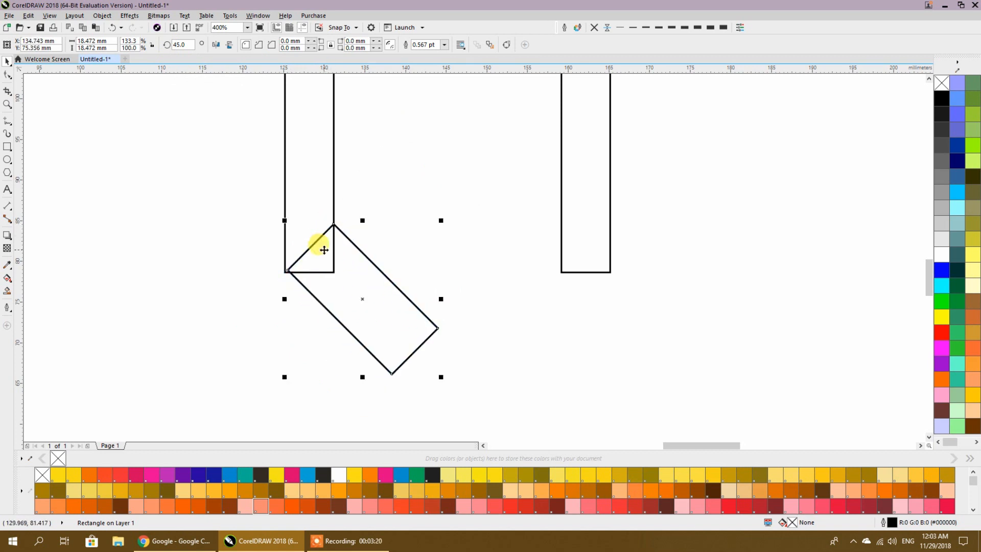
pyautogui.scroll(-1, 389, 309)
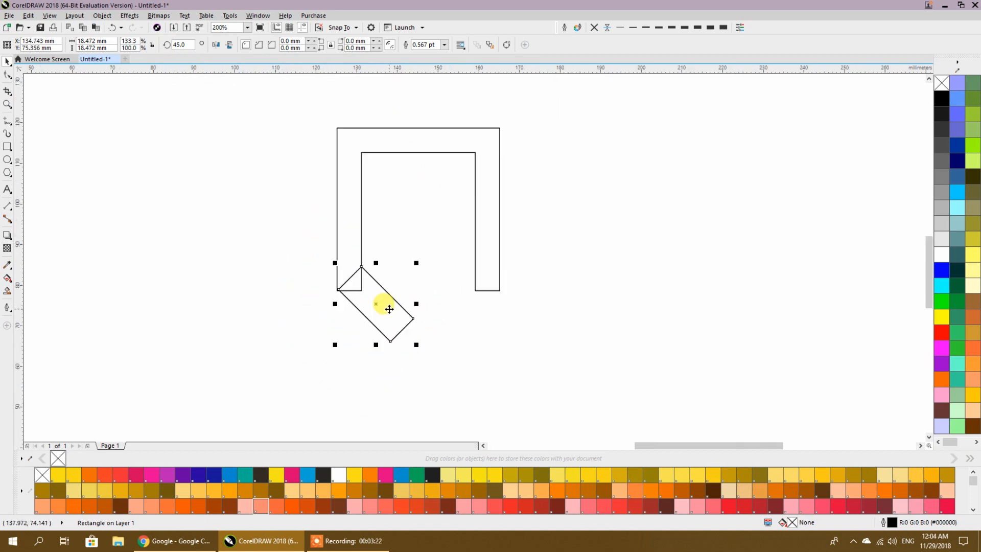
pyautogui.click(368, 373)
pyautogui.scroll(1, 369, 374)
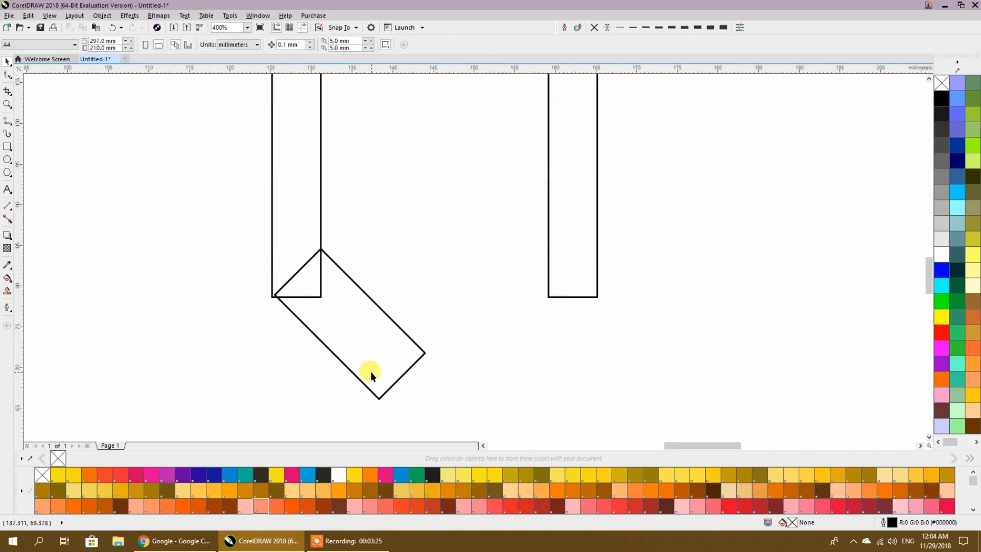
pyautogui.scroll(-2, 376, 319)
pyautogui.click(357, 267)
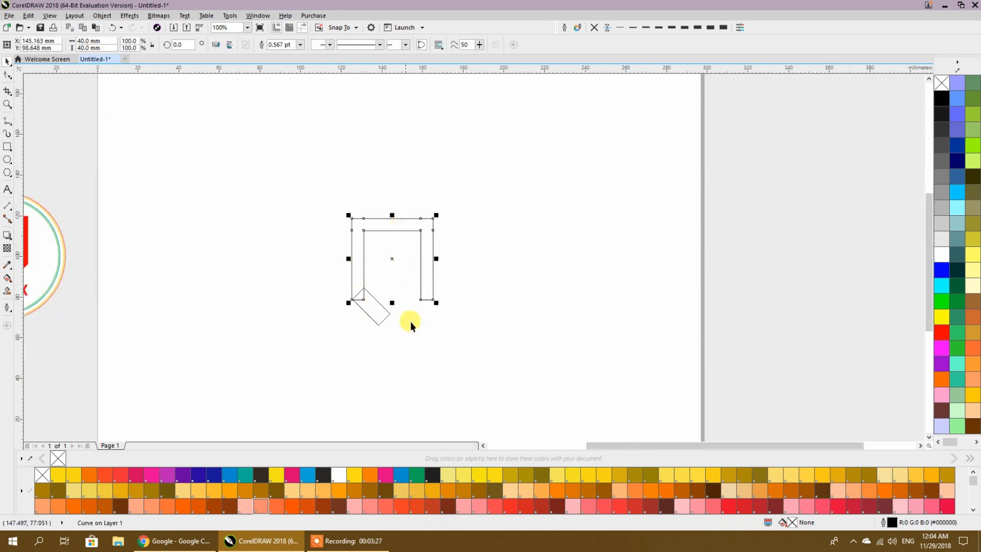
pyautogui.moveTo(357, 324); pyautogui.dragTo(464, 346)
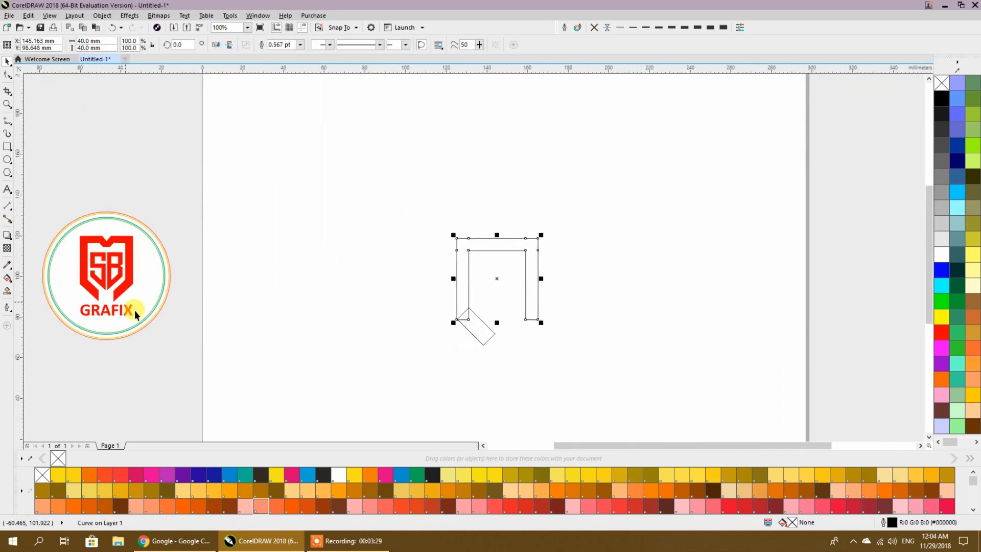
pyautogui.scroll(3, 499, 325)
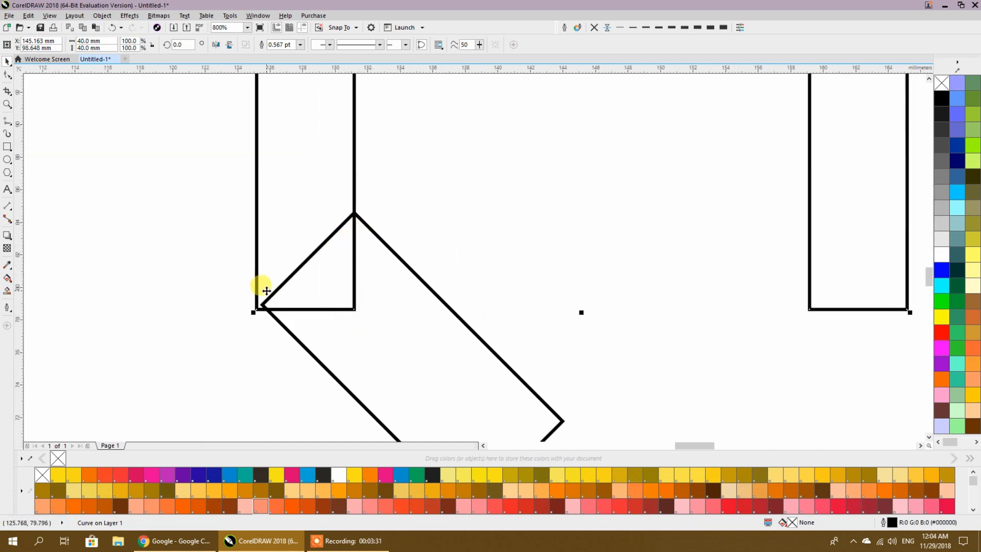
pyautogui.moveTo(264, 306)
pyautogui.mouseDown()
pyautogui.moveTo(492, 333)
pyautogui.moveTo(317, 347)
pyautogui.moveTo(258, 308)
pyautogui.mouseUp()
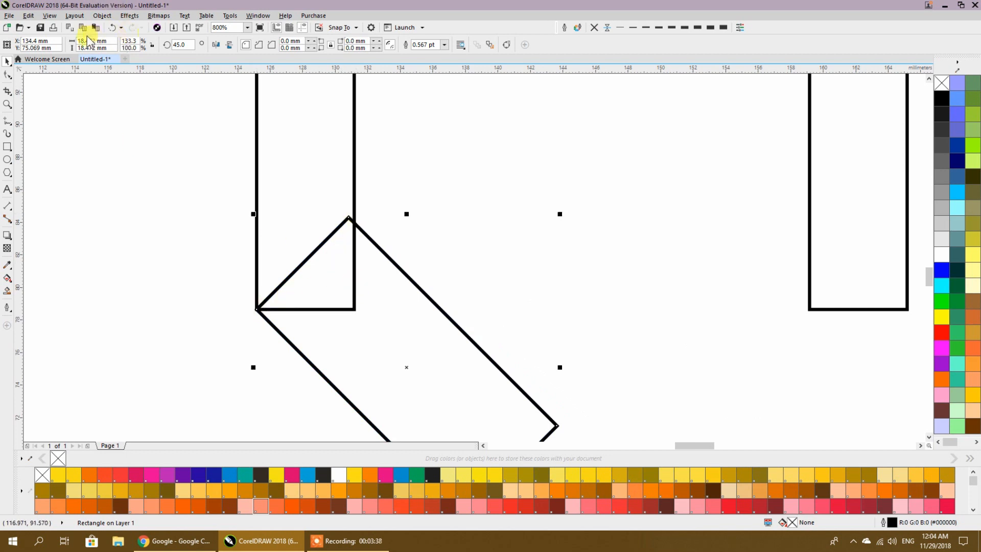
# Undo the moves, the rotation and the 8 mm width of the small rectangle.
pyautogui.hotkey('ctrl', 'z')
pyautogui.hotkey('ctrl', 'z')
pyautogui.hotkey('ctrl', 'z')
pyautogui.hotkey('ctrl', 'z')
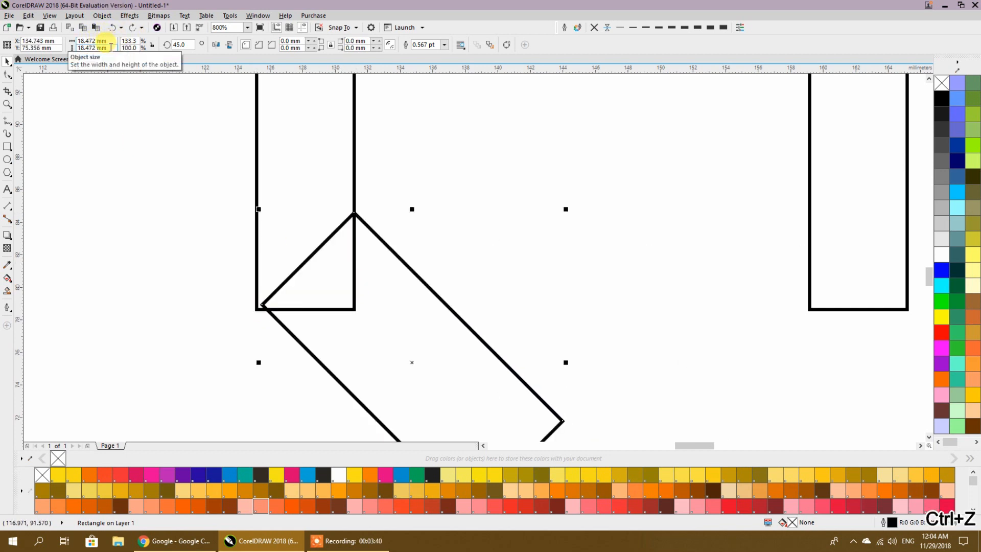
# Set the small rectangle's width to 7 mm and rotate it 45°.
pyautogui.click(87, 40)
pyautogui.write('7')
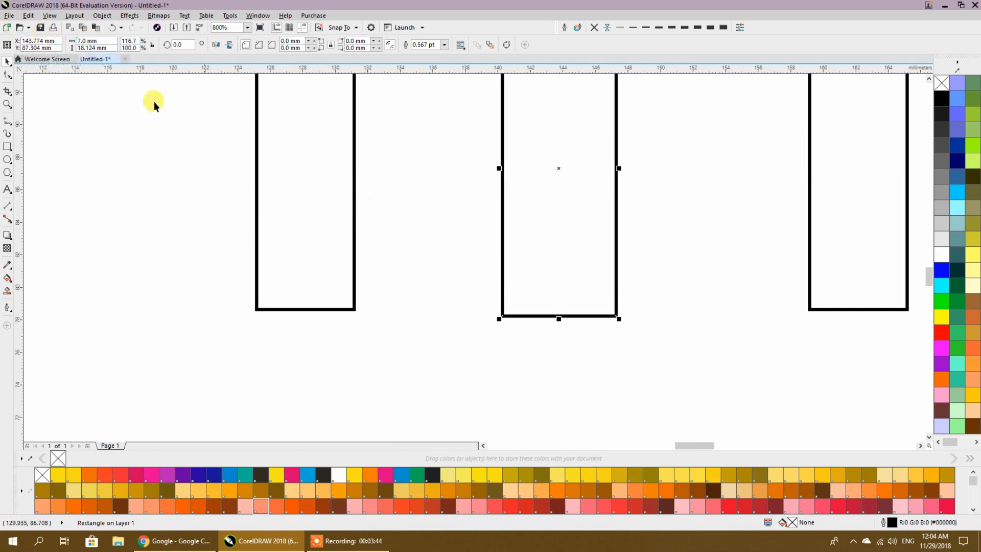
pyautogui.moveTo(502, 143); pyautogui.dragTo(557, 289)
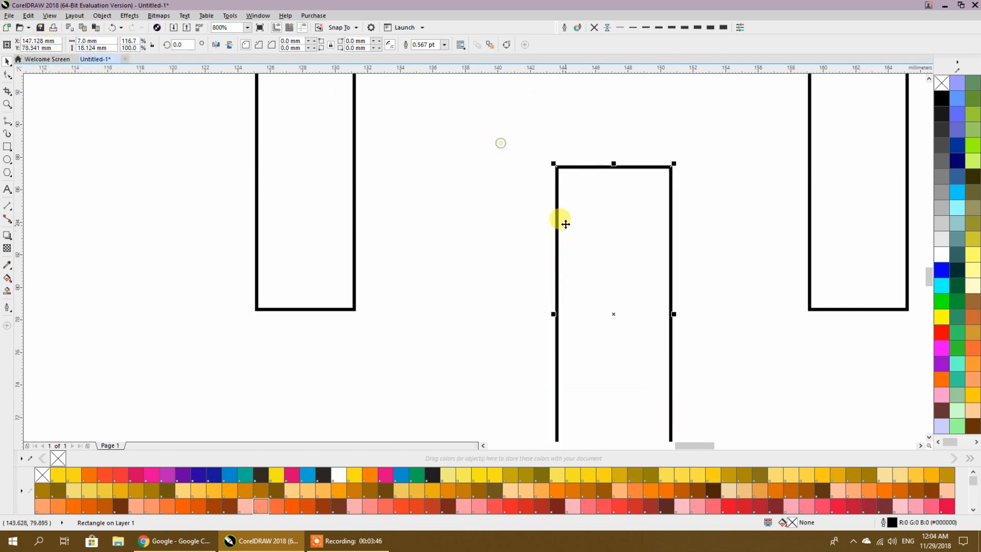
pyautogui.click(177, 45)
pyautogui.write('45')
pyautogui.press('Return')
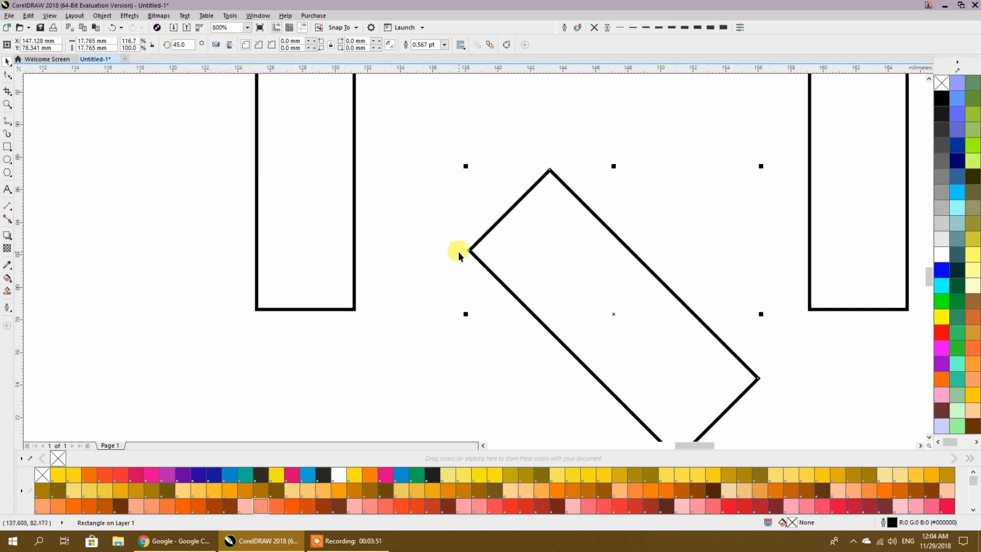
# Snap the slanted rectangle to the left leg's outer lower corner and place a mirrored copy at the right leg's outer lower corner.
pyautogui.moveTo(469, 251); pyautogui.dragTo(256, 309)
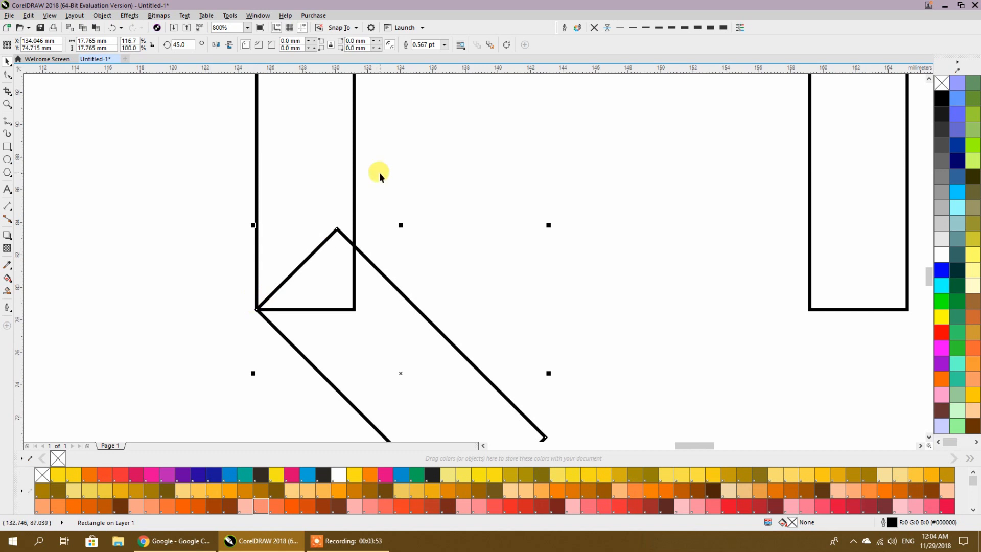
pyautogui.scroll(-1, 339, 173)
pyautogui.moveTo(296, 272); pyautogui.dragTo(627, 242)
pyautogui.click(668, 232)
pyautogui.scroll(-1, 469, 265)
pyautogui.scroll(1, 537, 332)
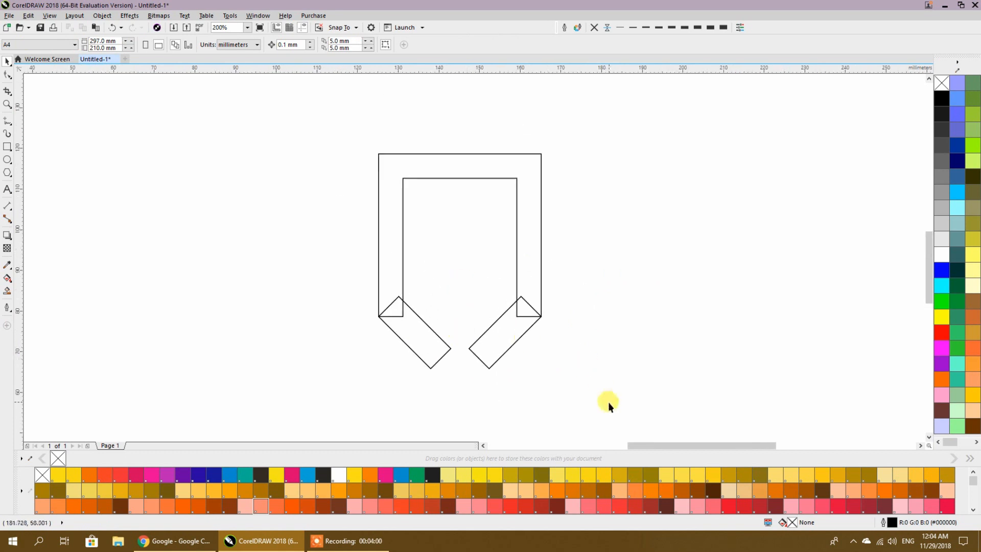
# Weld the frame and both slanted rectangles into a single shape.
pyautogui.moveTo(250, 105); pyautogui.dragTo(250, 105)
pyautogui.click(263, 45)
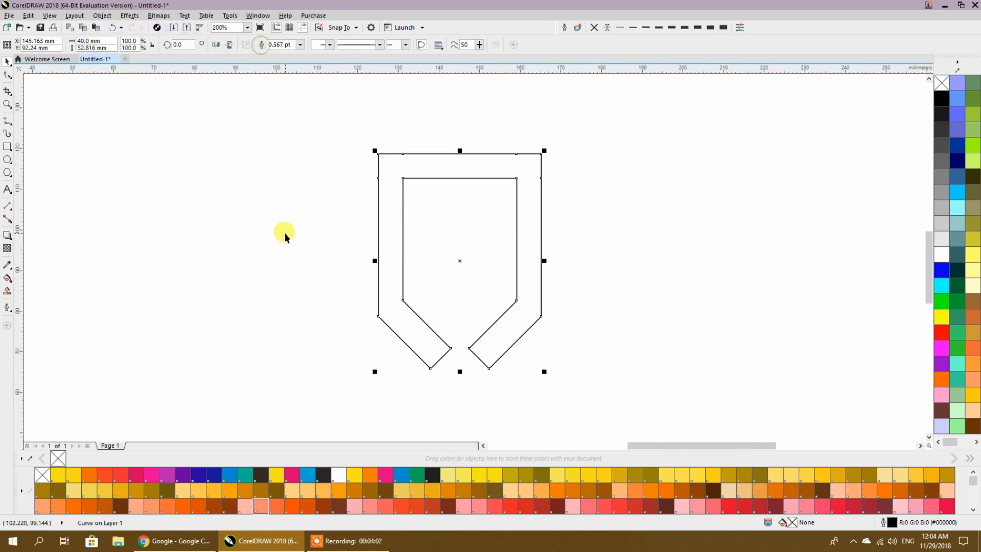
pyautogui.click(284, 233)
pyautogui.scroll(-1, 510, 306)
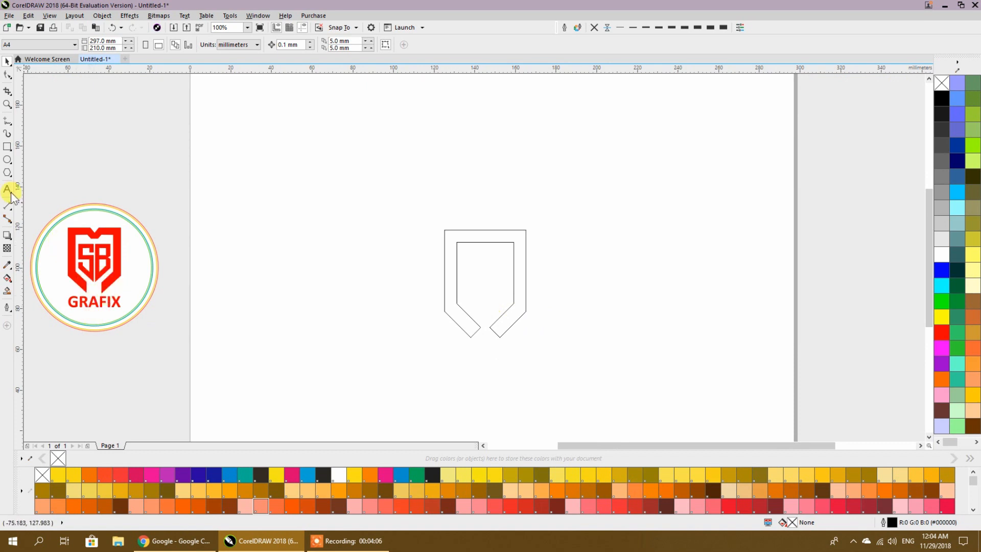
# Draw an upright rectangle about 30 mm high over the bottom gap and fit its sides to the lowest corners of the slanted ends.
pyautogui.click(7, 146)
pyautogui.moveTo(471, 301); pyautogui.dragTo(502, 361)
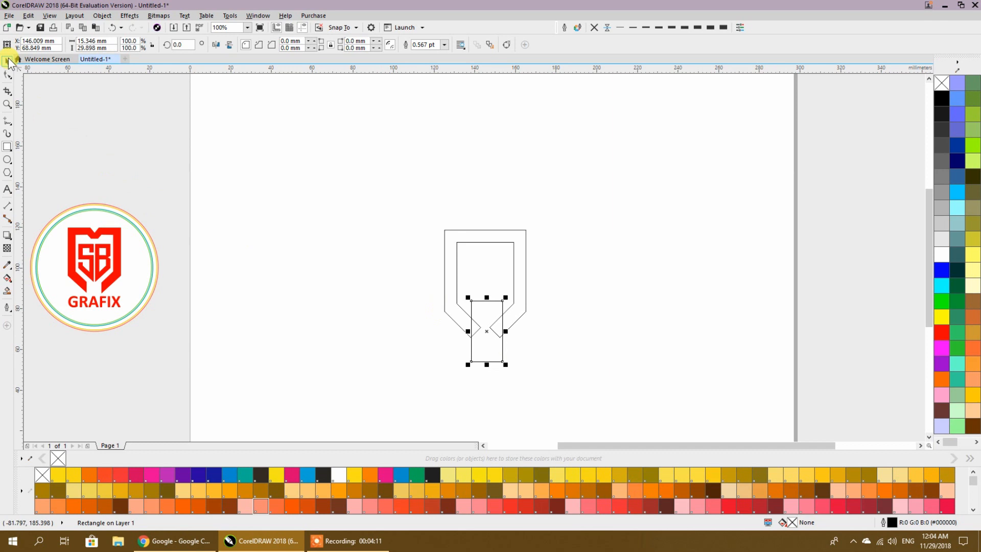
pyautogui.click(7, 61)
pyautogui.scroll(2, 498, 324)
pyautogui.moveTo(386, 384); pyautogui.dragTo(393, 410)
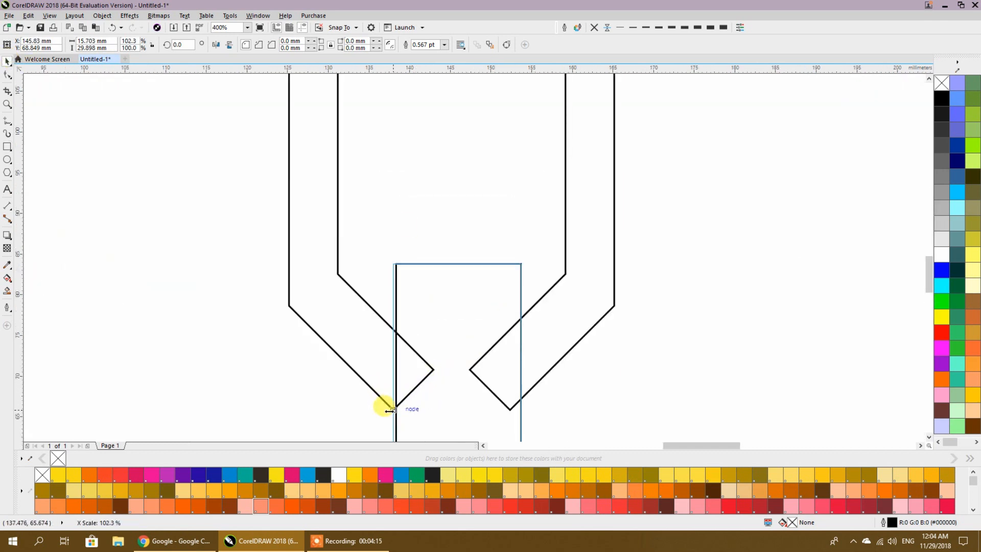
pyautogui.moveTo(523, 384); pyautogui.dragTo(511, 409)
pyautogui.scroll(-1, 530, 277)
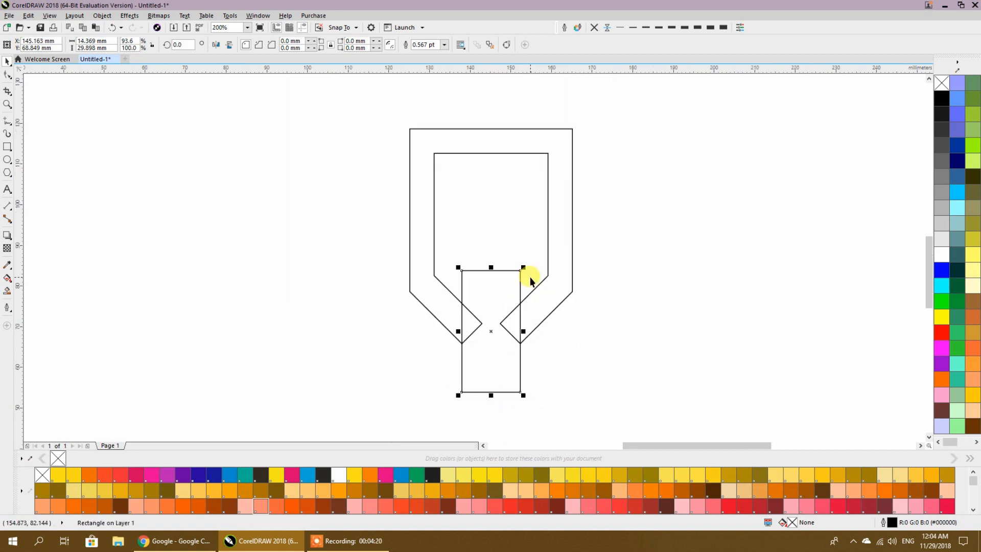
# Trim the frame's slanted ends with the upright rectangle and delete that rectangle.
pyautogui.hotkey('ctrl', 'a')
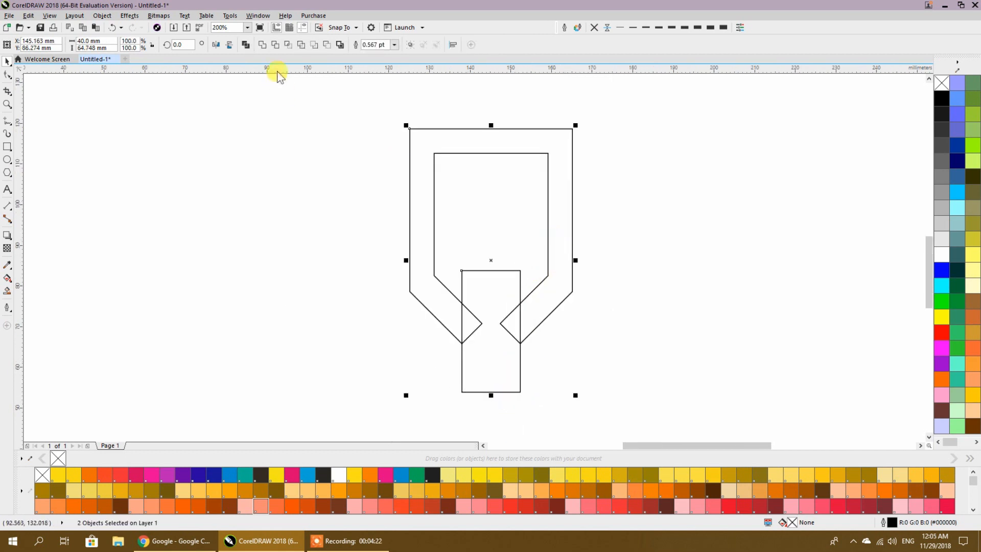
pyautogui.click(275, 45)
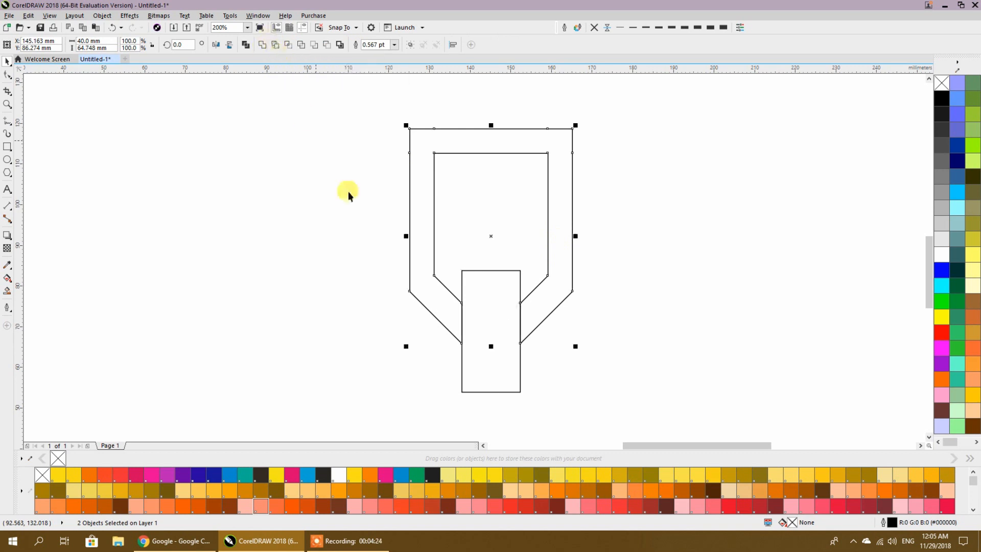
pyautogui.moveTo(494, 362); pyautogui.dragTo(558, 389)
pyautogui.press('Delete')
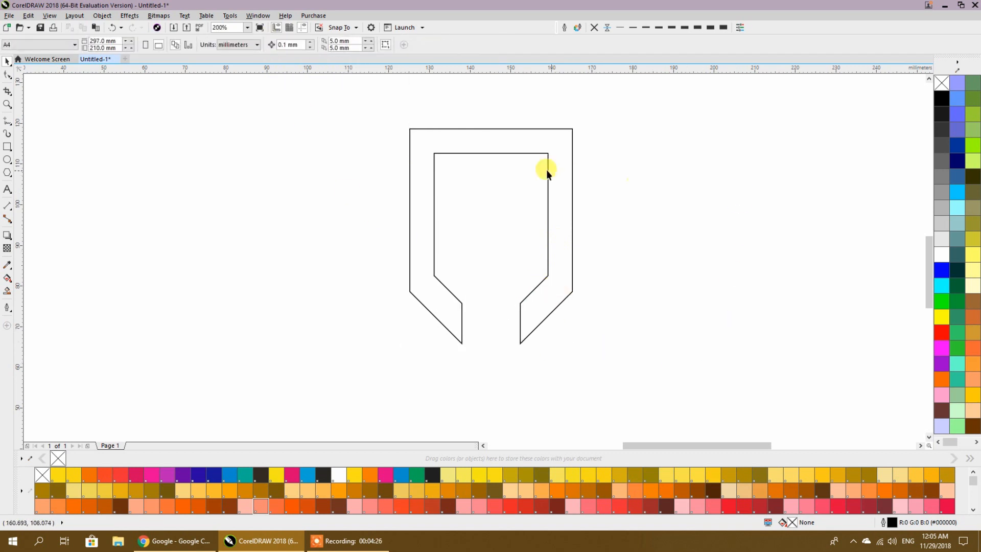
pyautogui.scroll(-1, 302, 251)
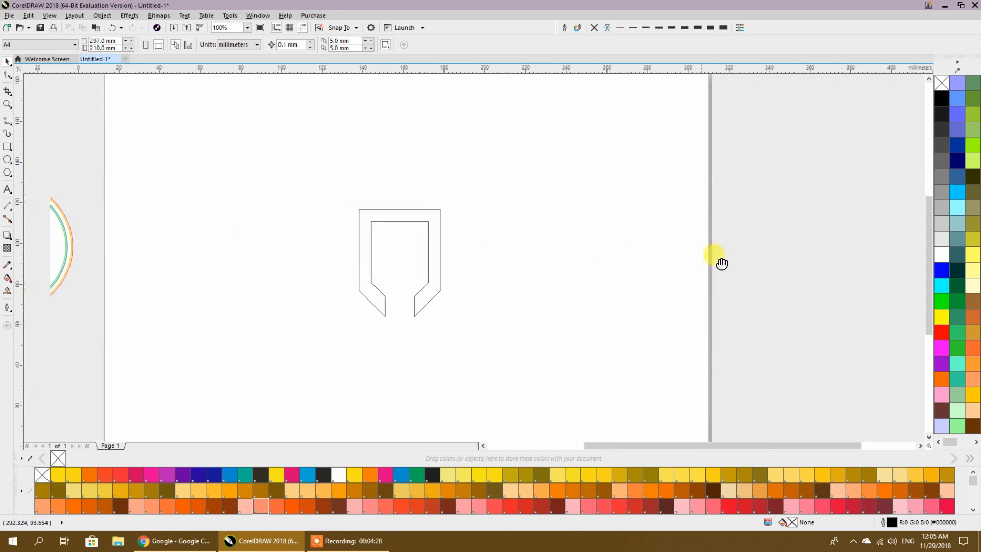
pyautogui.moveTo(683, 260); pyautogui.dragTo(733, 262)
pyautogui.scroll(-1, 339, 276)
pyautogui.scroll(1, 290, 270)
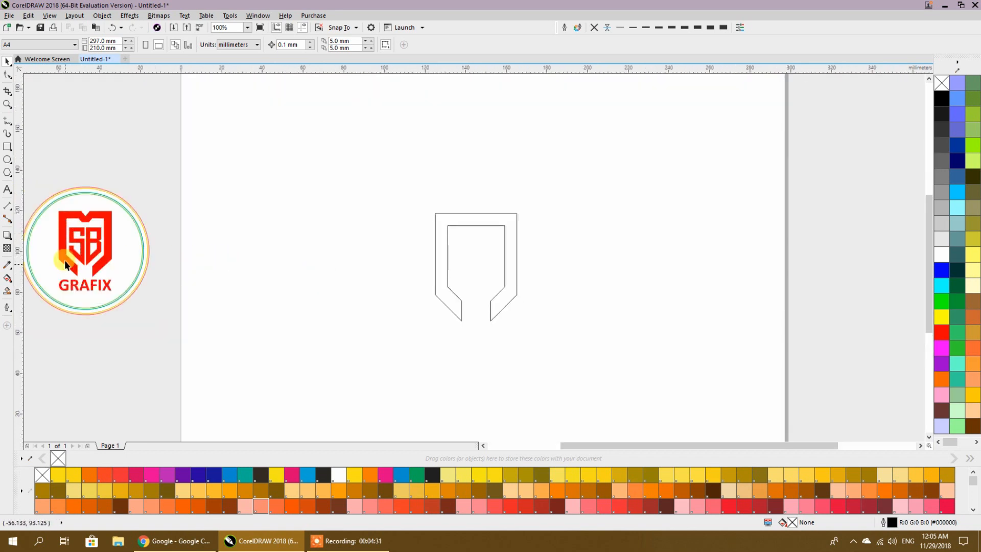
# Draw a rectangle about 21.6 × 25.1 mm inside the frame and an upright one about 12.4 × 23.9 mm left of the frame.
pyautogui.scroll(1, 522, 249)
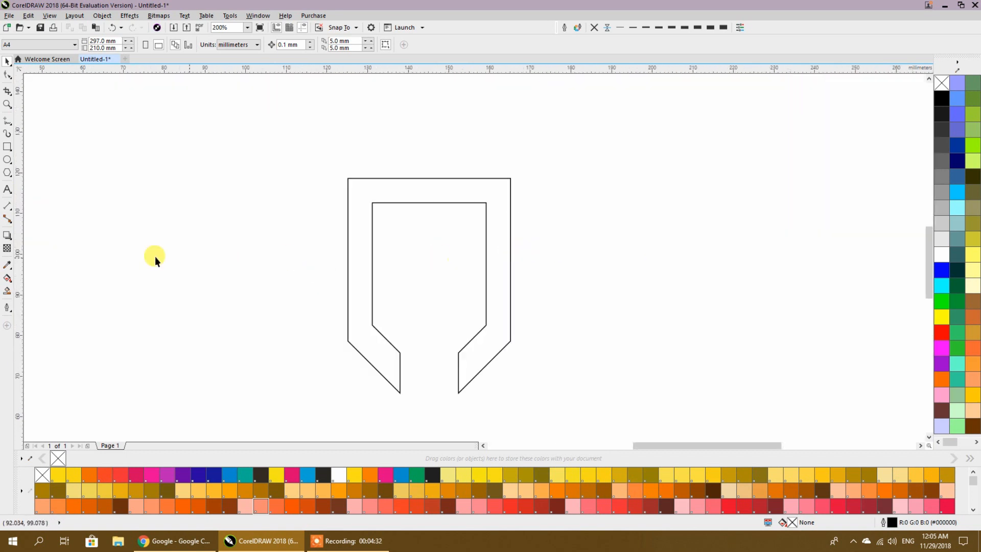
pyautogui.click(7, 147)
pyautogui.moveTo(386, 230); pyautogui.dragTo(474, 332)
pyautogui.click(8, 62)
pyautogui.scroll(1, 475, 320)
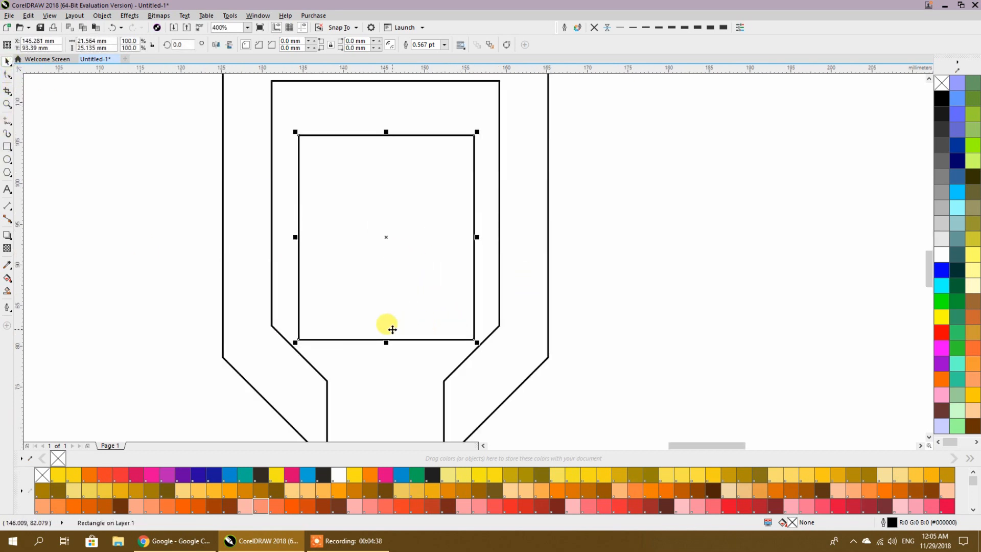
pyautogui.click(7, 148)
pyautogui.moveTo(69, 147); pyautogui.dragTo(171, 342)
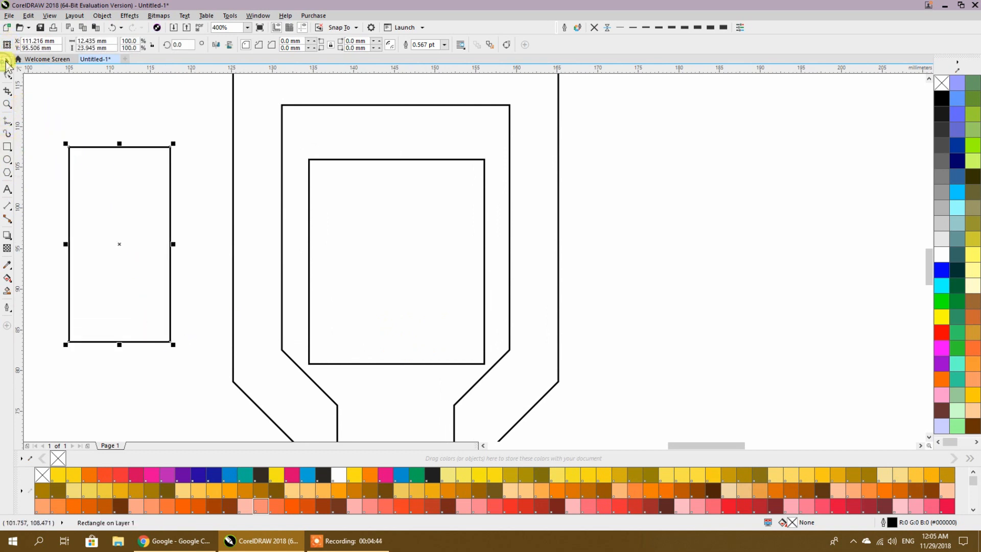
# Fill the frame with yellow and the rectangle inside it with pale green.
pyautogui.click(547, 134)
pyautogui.click(941, 238)
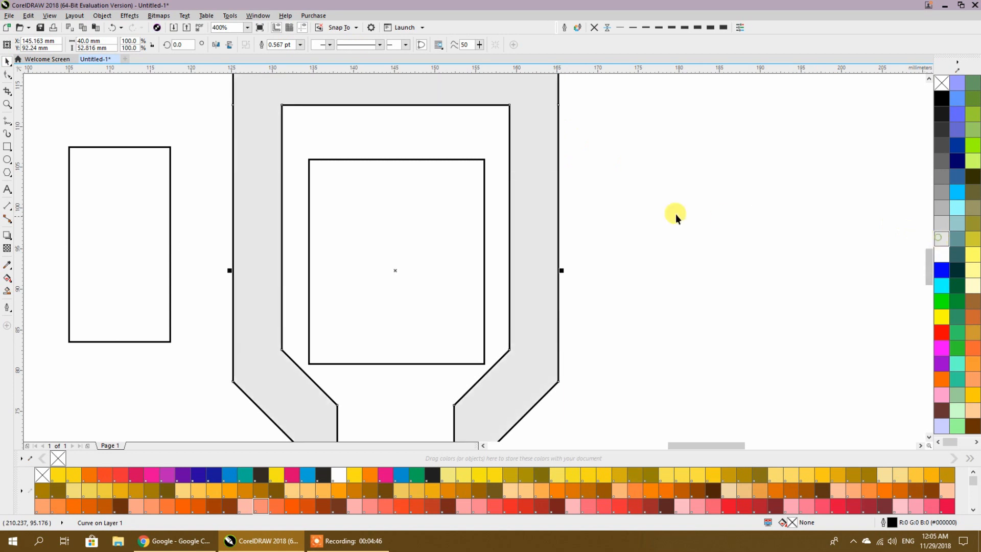
pyautogui.click(676, 214)
pyautogui.click(524, 206)
pyautogui.click(942, 316)
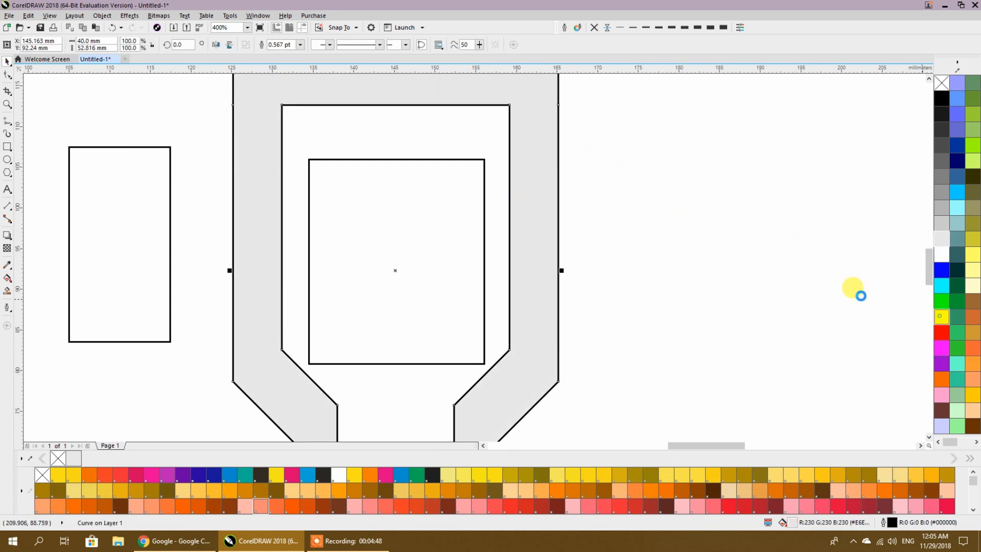
pyautogui.click(768, 270)
pyautogui.click(309, 255)
pyautogui.click(957, 409)
pyautogui.click(843, 350)
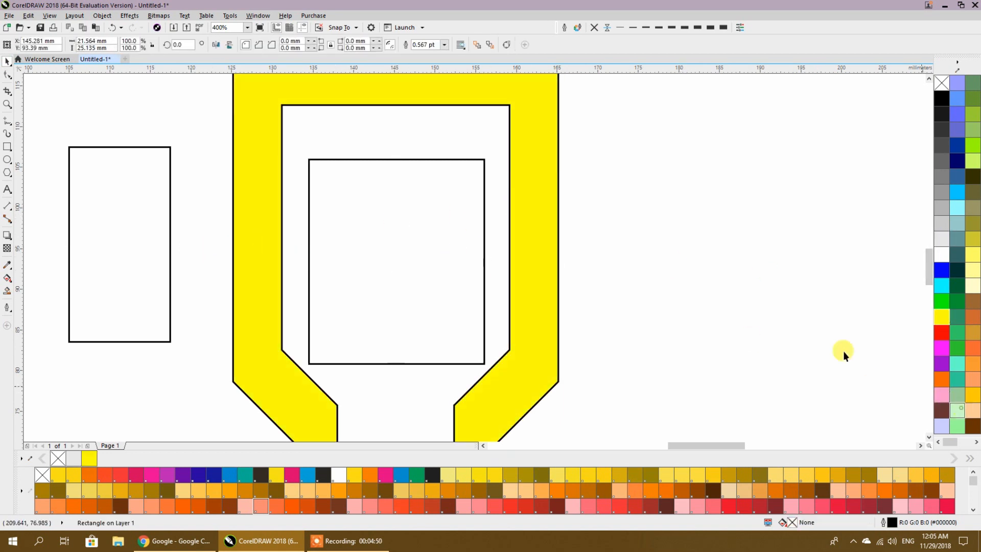
# Rotate the upright rectangle beside the frame by 45° and place it along the outer edge of the frame's left slanted end.
pyautogui.click(127, 203)
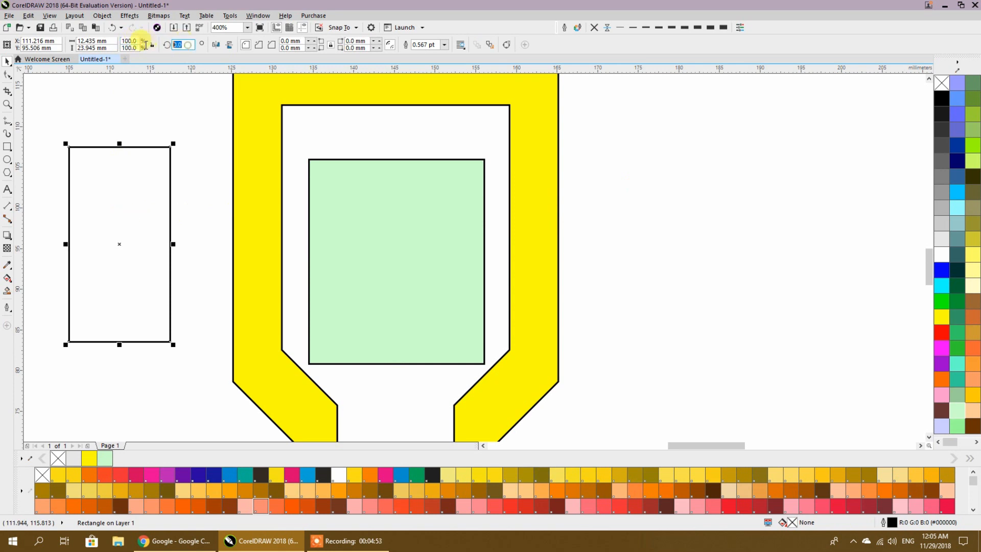
pyautogui.write('45')
pyautogui.press('Return')
pyautogui.moveTo(136, 195); pyautogui.dragTo(321, 335)
pyautogui.moveTo(373, 289); pyautogui.dragTo(403, 180)
# Centre the pale green rectangle horizontally on the yellow frame.
pyautogui.click(429, 195)
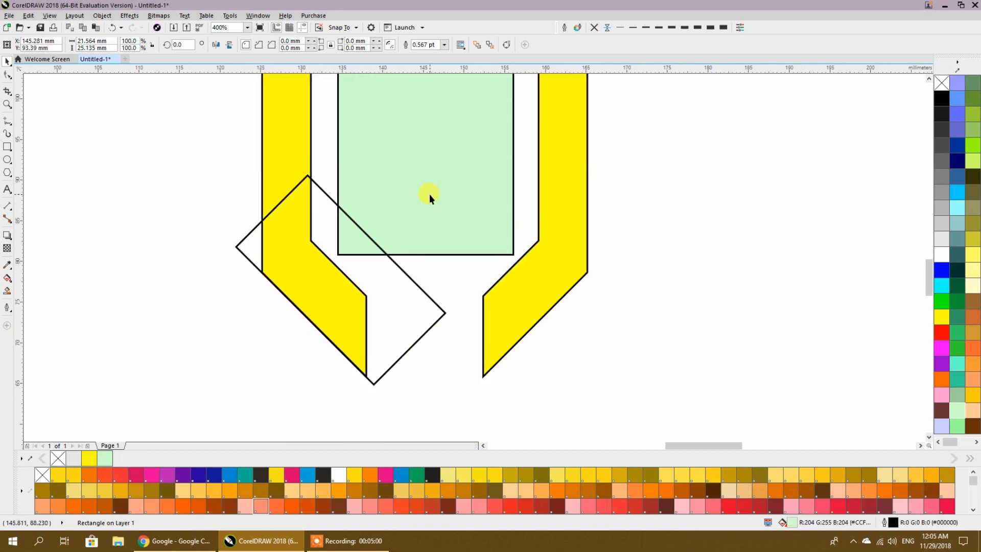
pyautogui.keyDown('shift'); pyautogui.click(555, 203); pyautogui.keyUp('shift')
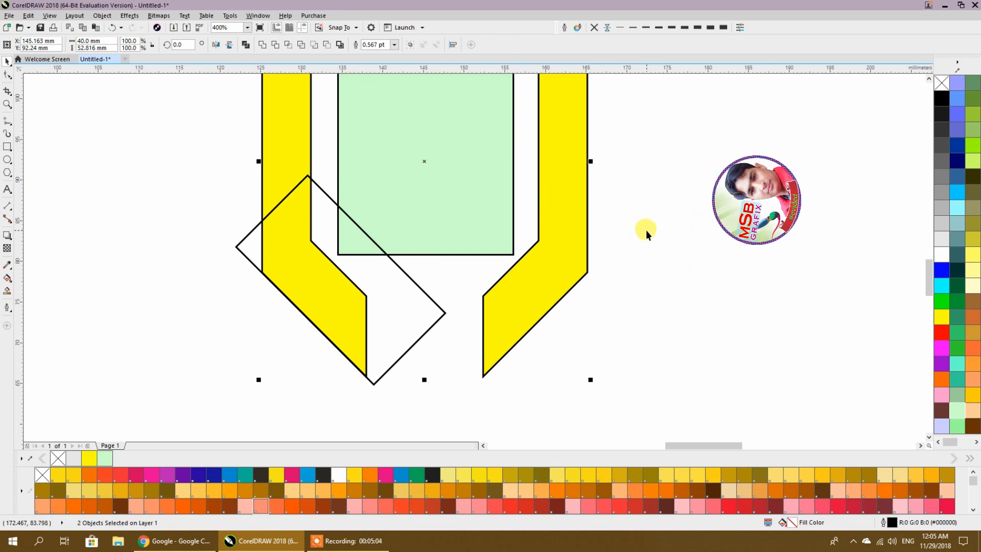
pyautogui.click(687, 220)
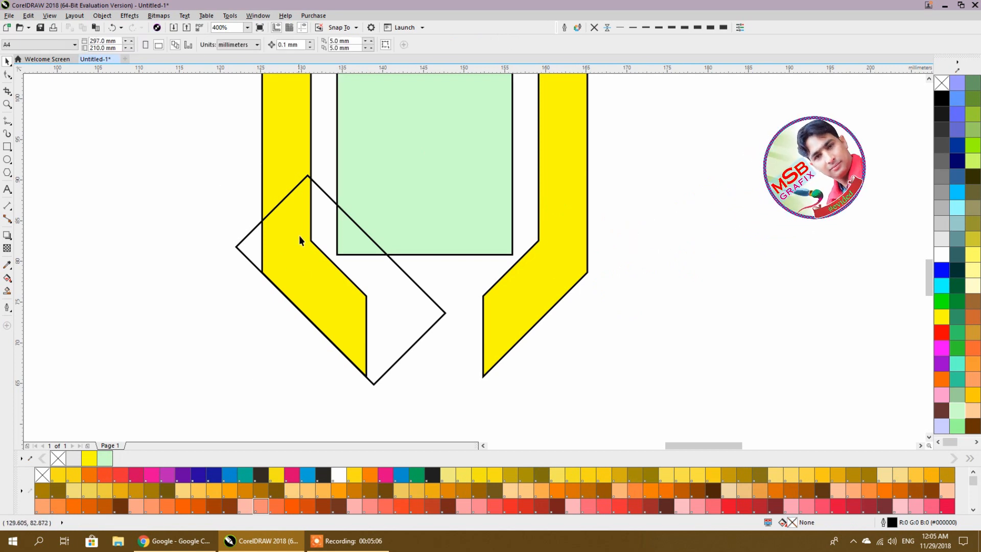
# Place a mirrored copy of the rotated rectangle along the frame's right slanted end and weld the two rotated rectangles together.
pyautogui.click(322, 231)
pyautogui.moveTo(234, 280); pyautogui.dragTo(559, 301)
pyautogui.rightClick(616, 250)
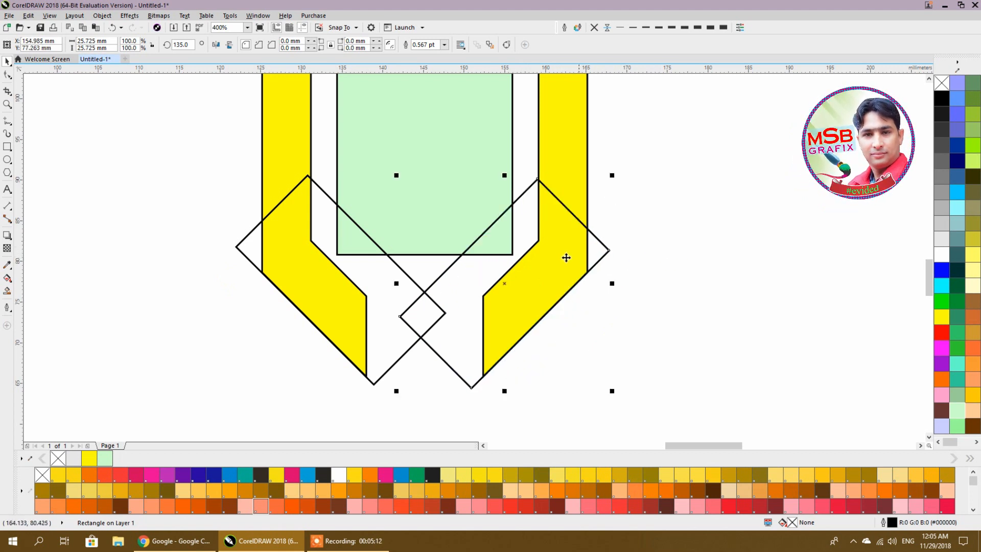
pyautogui.moveTo(461, 285); pyautogui.dragTo(470, 348)
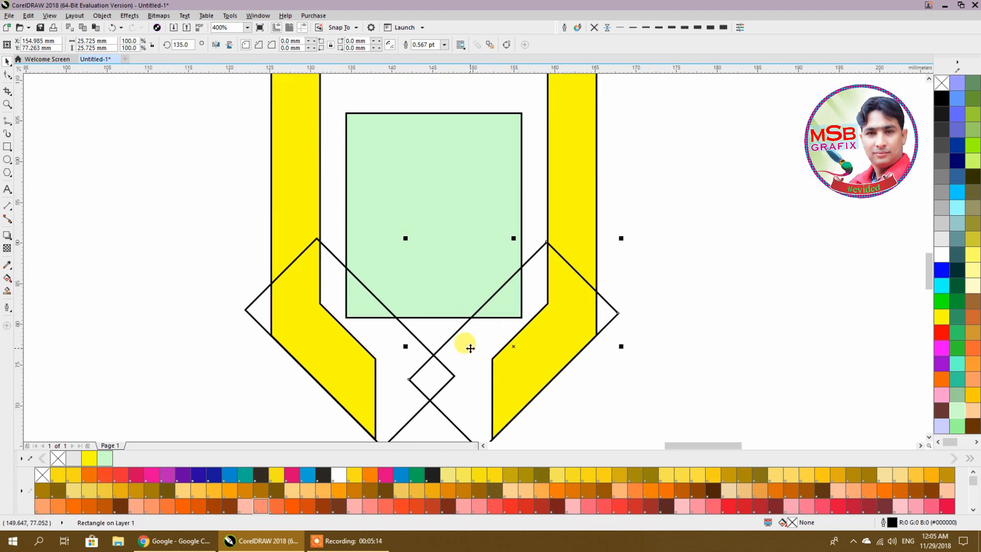
pyautogui.keyDown('shift'); pyautogui.click(413, 345); pyautogui.keyUp('shift')
pyautogui.click(261, 46)
# Trim the lower corners of the pale green rectangle with the welded shape and delete the welded shape.
pyautogui.click(135, 216)
pyautogui.click(431, 343)
pyautogui.keyDown('shift'); pyautogui.click(453, 183); pyautogui.keyUp('shift')
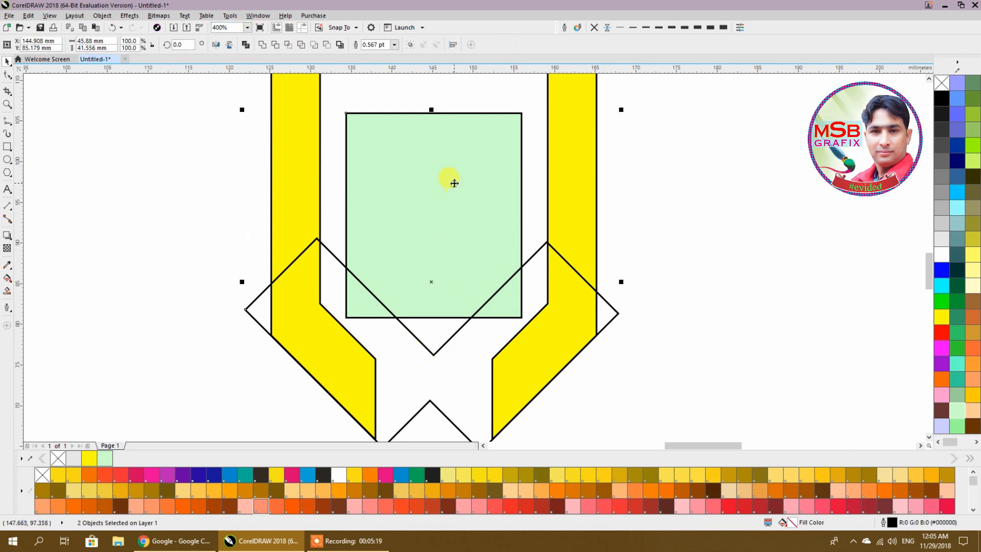
pyautogui.click(275, 45)
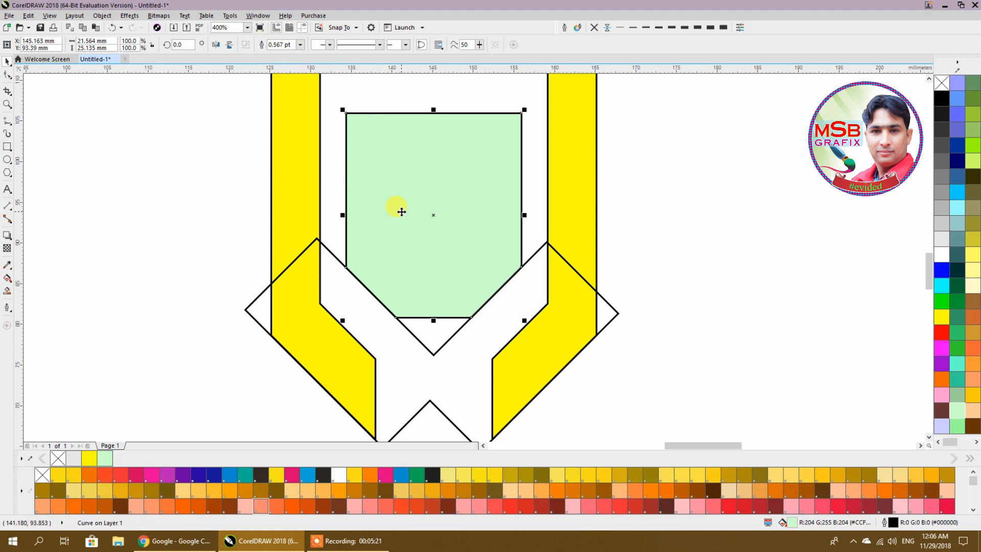
pyautogui.click(458, 363)
pyautogui.press('Delete')
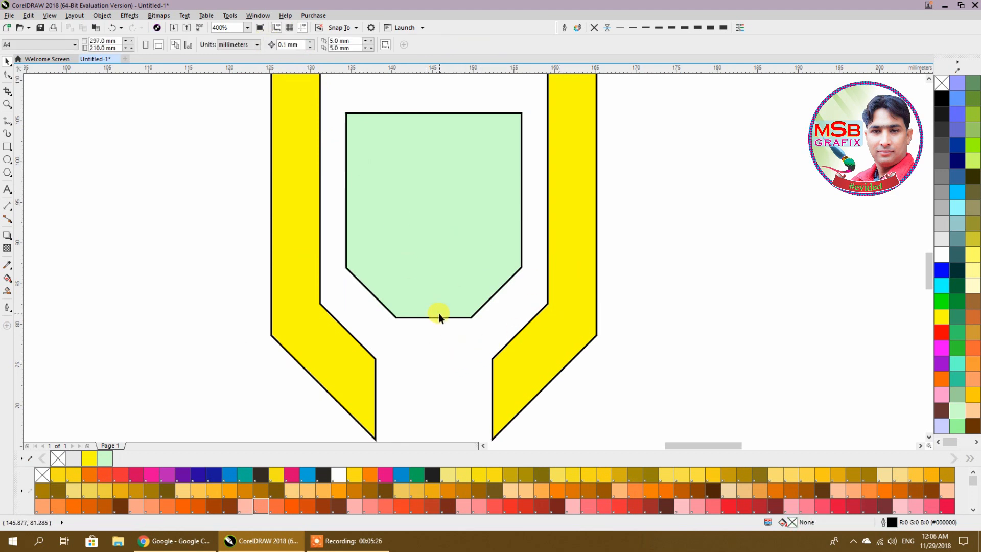
# Compare the lower end of the pale green shape with the SB lettering in the reference logo.
pyautogui.scroll(-4, 439, 314)
pyautogui.hscroll(-3, 244, 308)
pyautogui.scroll(2, 244, 308)
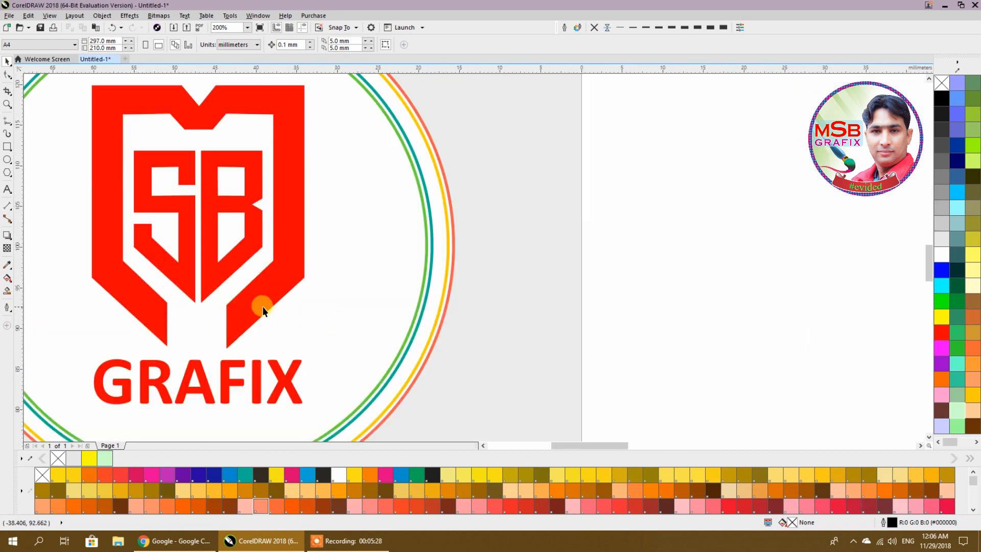
pyautogui.scroll(-2, 200, 311)
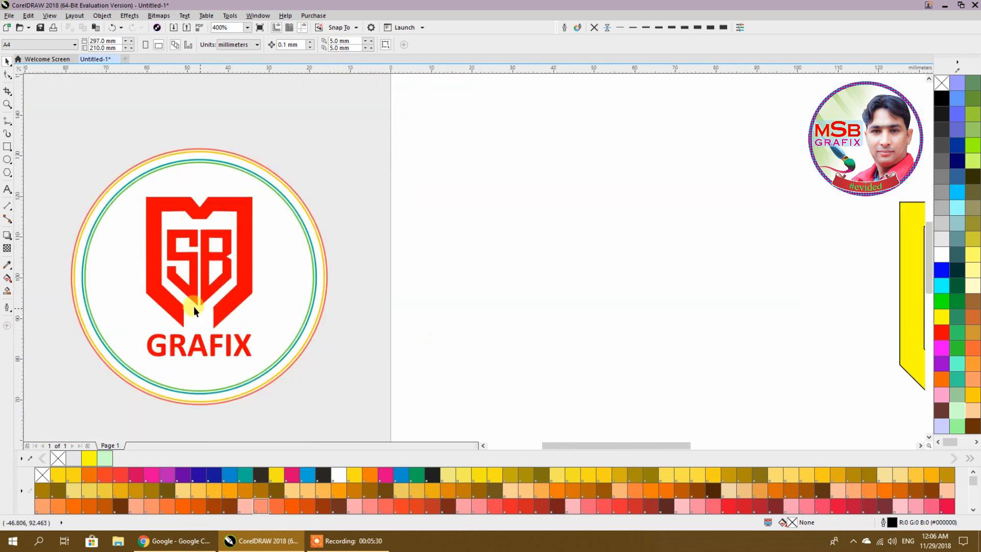
pyautogui.hscroll(3, 572, 323)
pyautogui.scroll(1, 572, 323)
pyautogui.scroll(1, 605, 331)
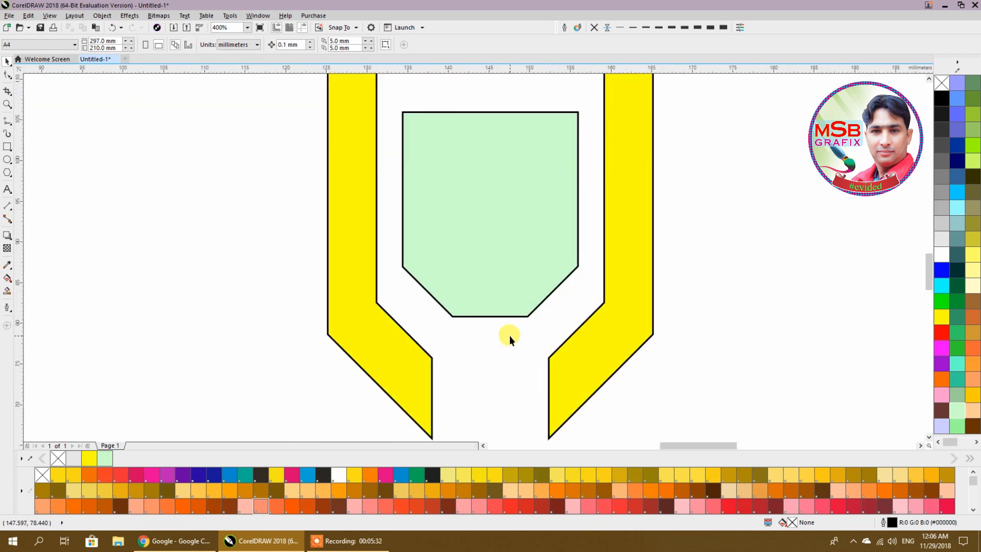
# Undo the deletion of the welded shape and stretch the pale green shape downward to about 31 mm high.
pyautogui.hotkey('ctrl', 'z')
pyautogui.click(501, 308)
pyautogui.moveTo(490, 318); pyautogui.dragTo(489, 364)
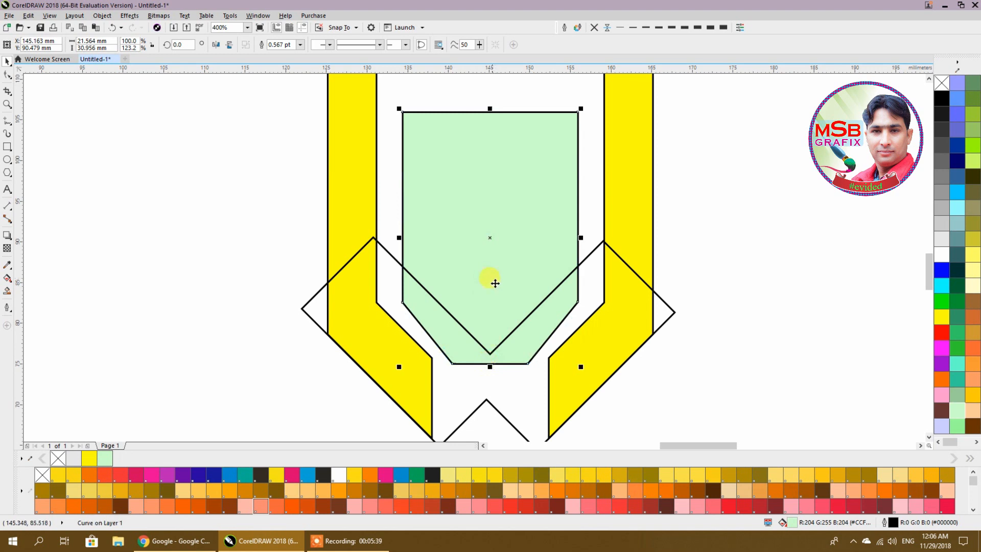
# Fill the welded pair of rotated rectangles with red.
pyautogui.click(673, 213)
pyautogui.click(597, 291)
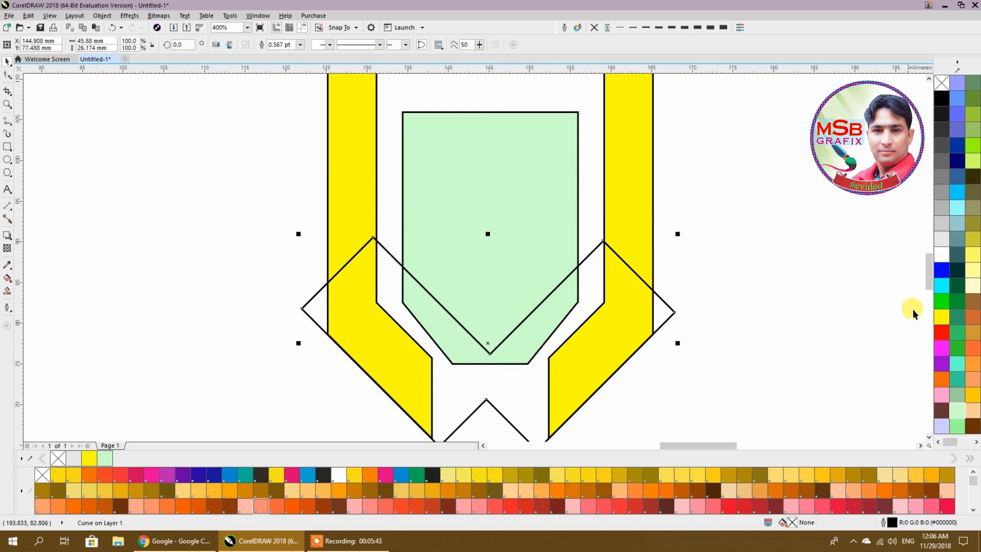
pyautogui.click(941, 332)
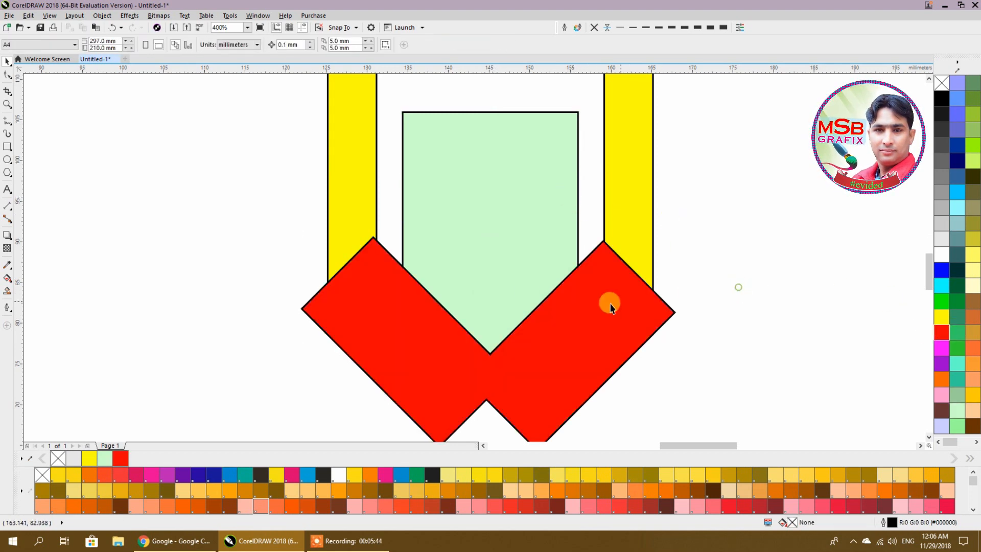
# Trim the pale green shape to a pointed lower end with the red welded shape and delete the red shape.
pyautogui.keyDown('shift'); pyautogui.click(523, 191); pyautogui.keyUp('shift')
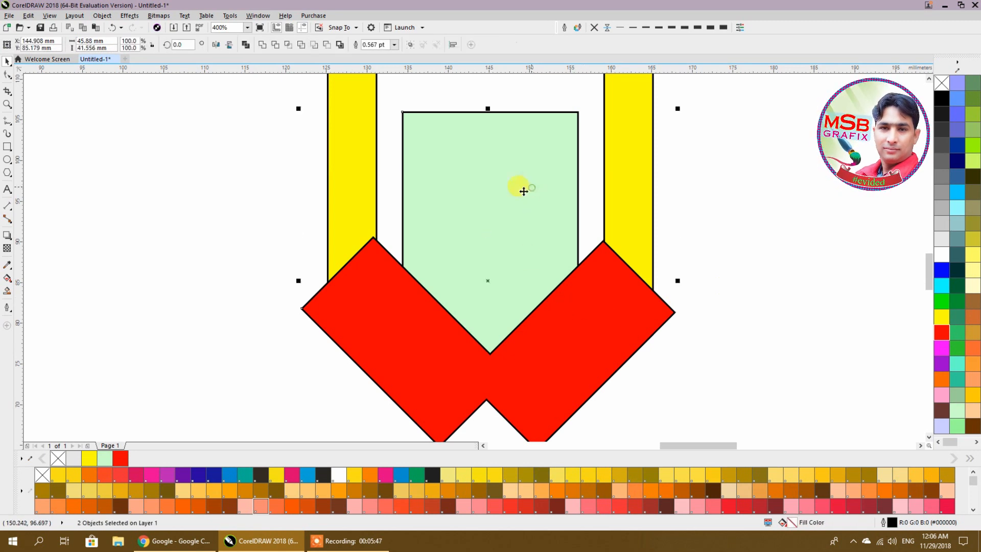
pyautogui.click(272, 44)
pyautogui.click(256, 154)
pyautogui.click(414, 302)
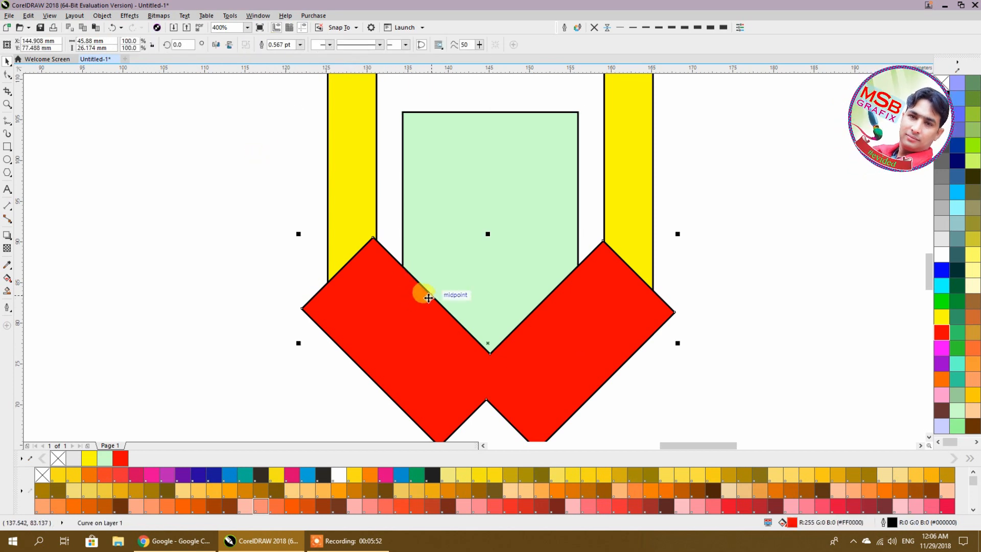
pyautogui.press('Delete')
# Compare the yellow and green shield with the reference logo, examining how the SB letters are built.
pyautogui.scroll(-2, 476, 302)
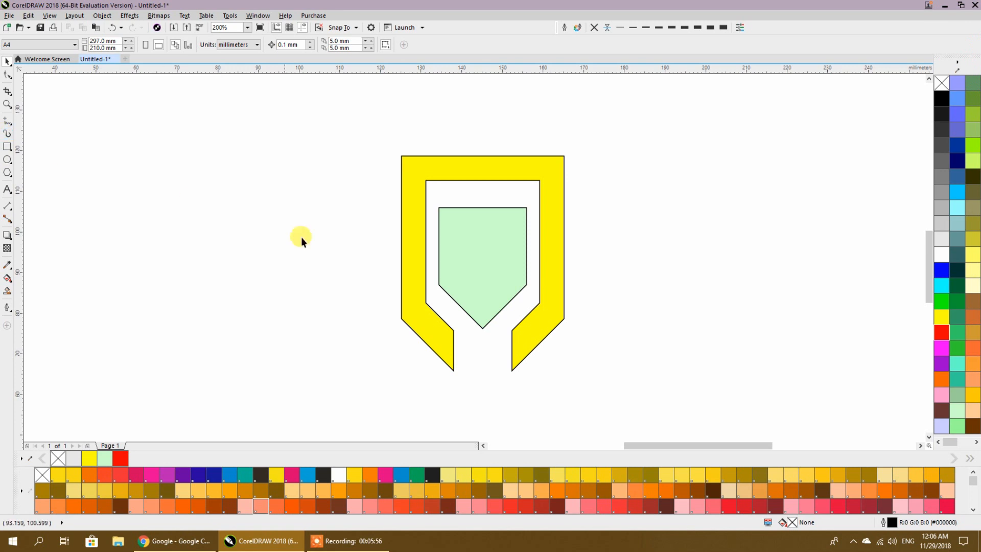
pyautogui.click(4, 190)
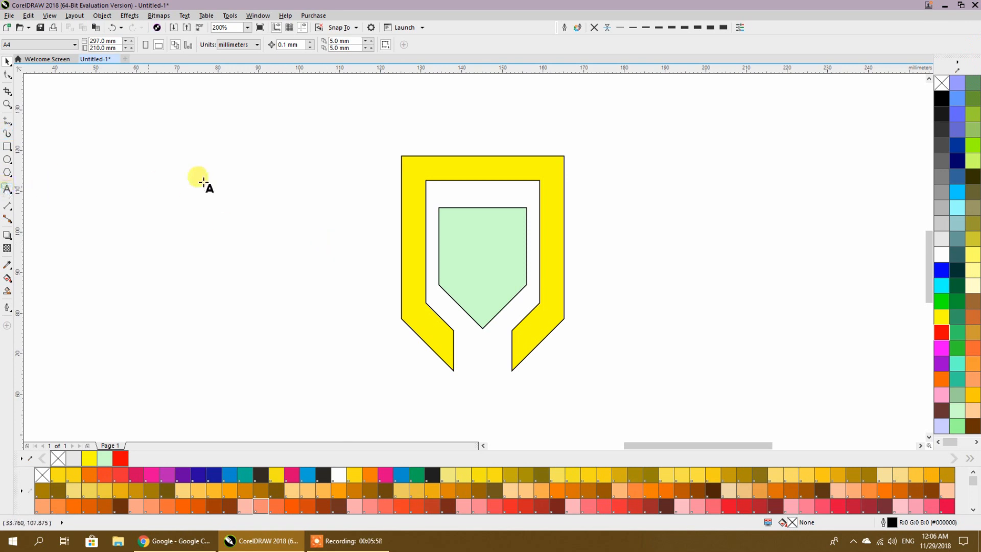
pyautogui.click(8, 62)
pyautogui.scroll(-4, 266, 244)
pyautogui.scroll(4, 155, 232)
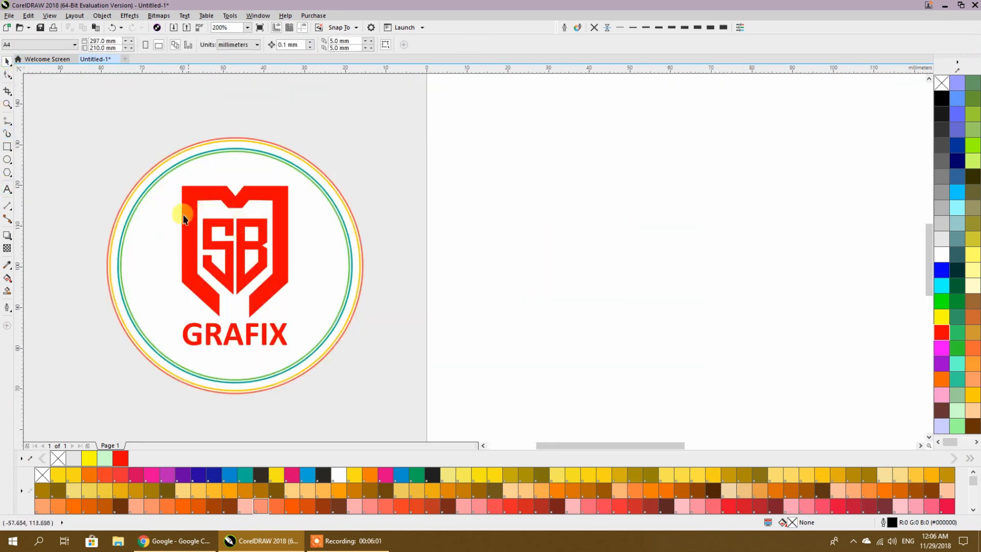
pyautogui.scroll(-2, 187, 269)
pyautogui.scroll(2, 452, 289)
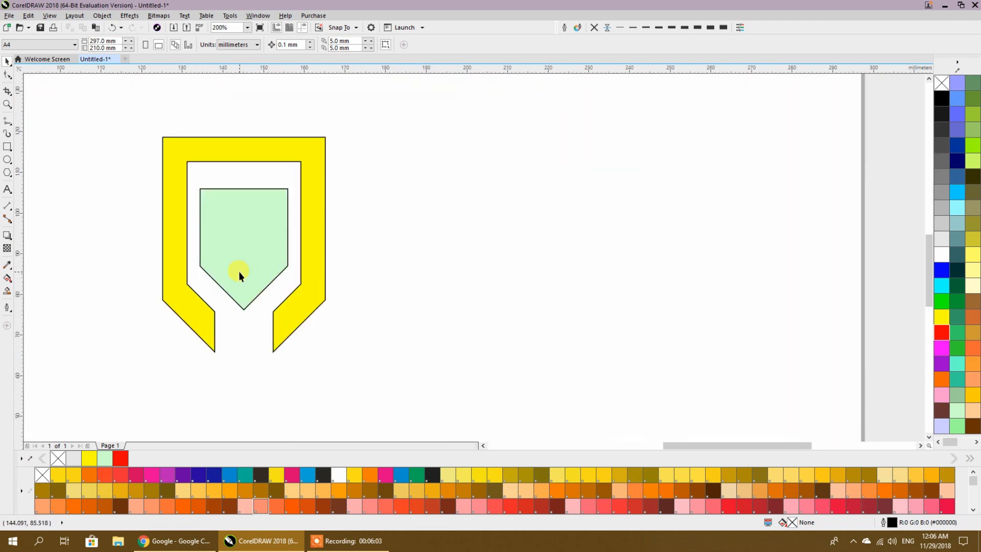
pyautogui.scroll(-2, 238, 271)
pyautogui.scroll(2, 179, 245)
# Draw a small upright rectangle about 13 mm high left of the frame and set its width to 4 mm.
pyautogui.click(6, 148)
pyautogui.moveTo(338, 272); pyautogui.dragTo(292, 336)
pyautogui.click(7, 61)
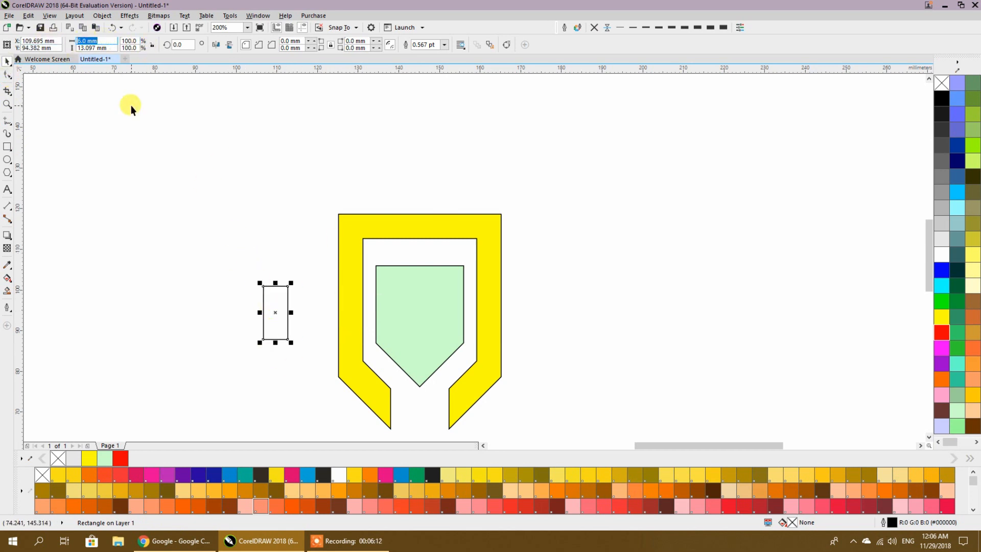
pyautogui.write('4')
pyautogui.press('Return')
# Move the 4 mm wide rectangle inside the pale green shape, near its upper edge and just left of centre.
pyautogui.moveTo(279, 302); pyautogui.dragTo(212, 237)
pyautogui.moveTo(187, 296); pyautogui.dragTo(671, 391)
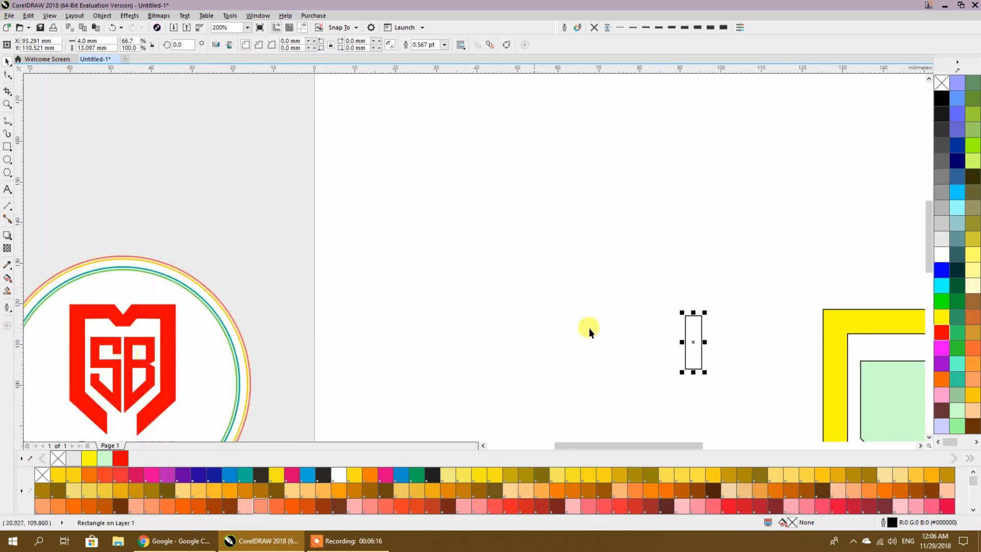
pyautogui.moveTo(612, 317); pyautogui.dragTo(164, 219)
pyautogui.moveTo(245, 227); pyautogui.dragTo(470, 282)
# Select the frame, the pale green shape and the slim rectangle and enlarge them together about their centre to about 278%.
pyautogui.scroll(-2, 453, 274)
pyautogui.moveTo(561, 202); pyautogui.dragTo(358, 395)
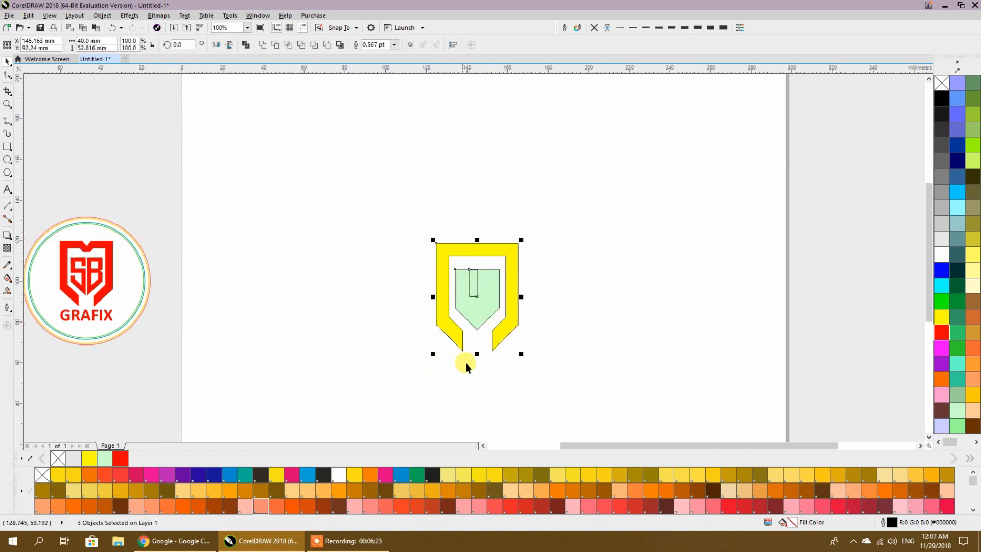
pyautogui.moveTo(522, 354); pyautogui.dragTo(630, 301)
pyautogui.click(634, 363)
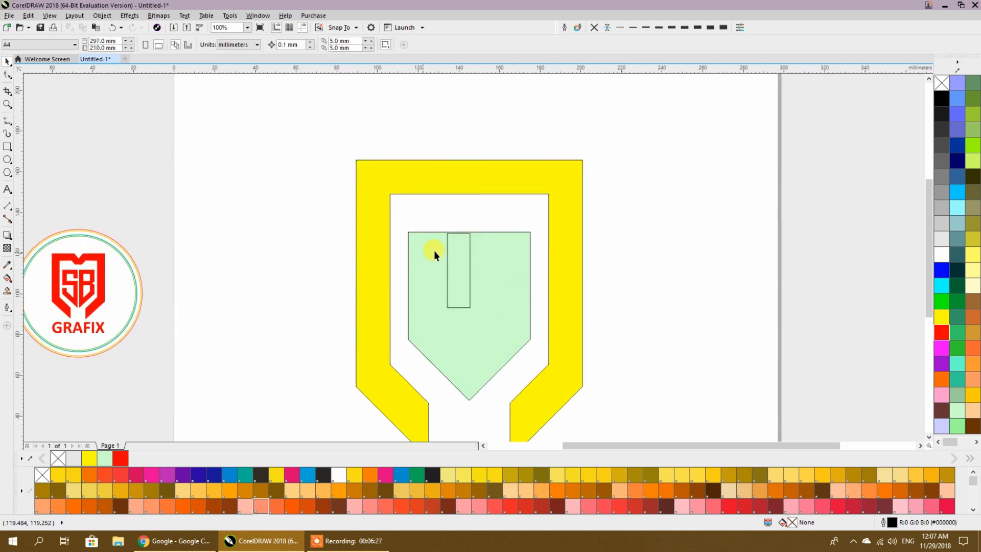
# Select the slim rectangle inside the pale green shape and check its size.
pyautogui.click(460, 244)
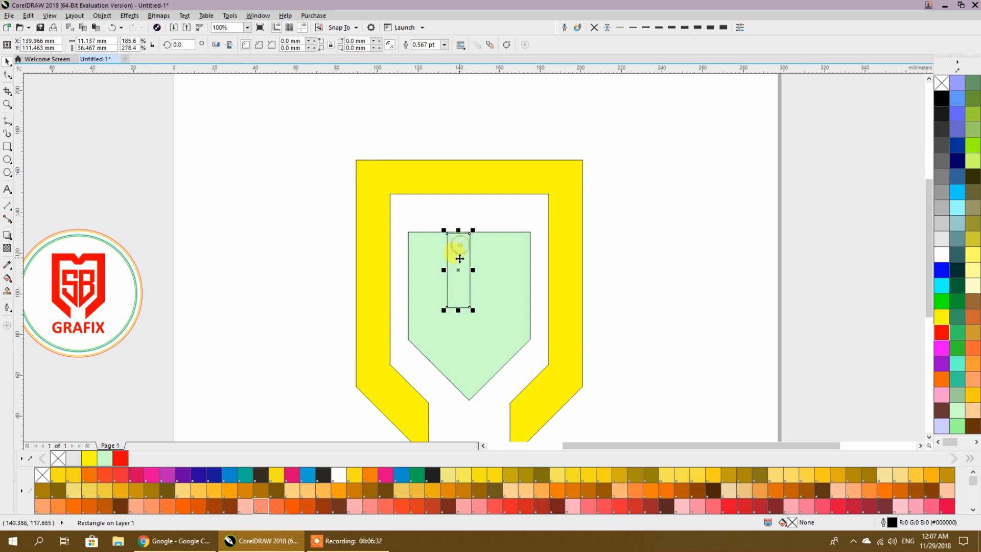
pyautogui.scroll(1, 459, 265)
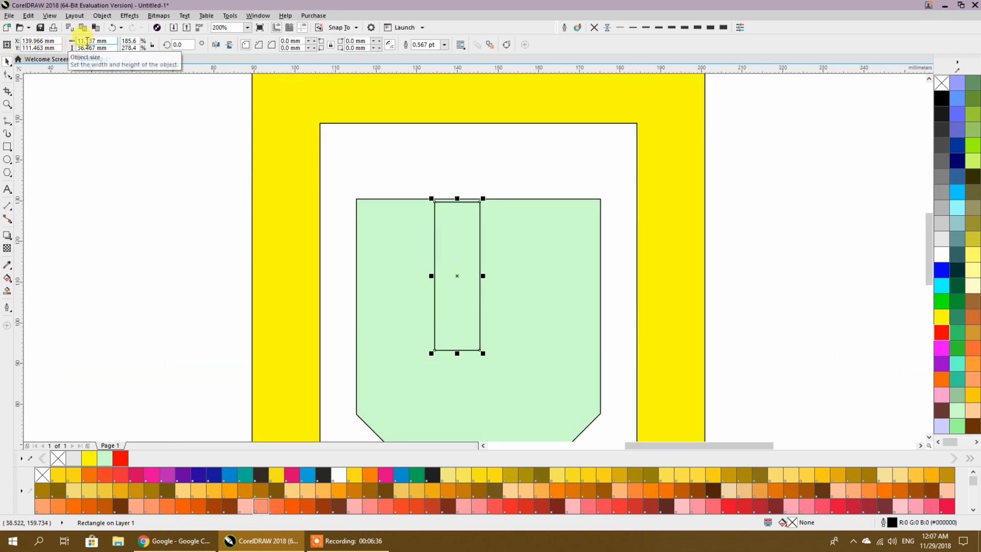
pyautogui.scroll(-1, 457, 237)
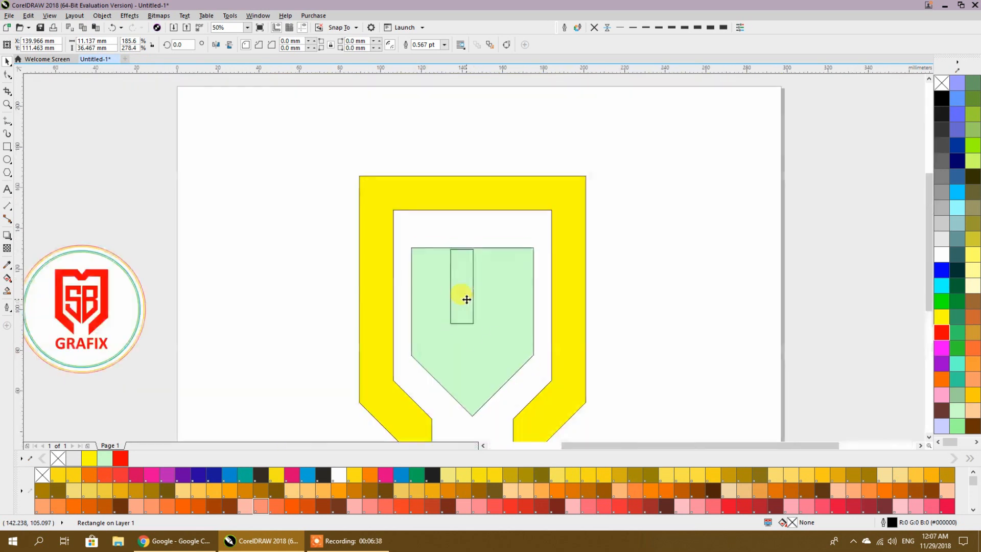
pyautogui.moveTo(468, 273); pyautogui.dragTo(480, 246)
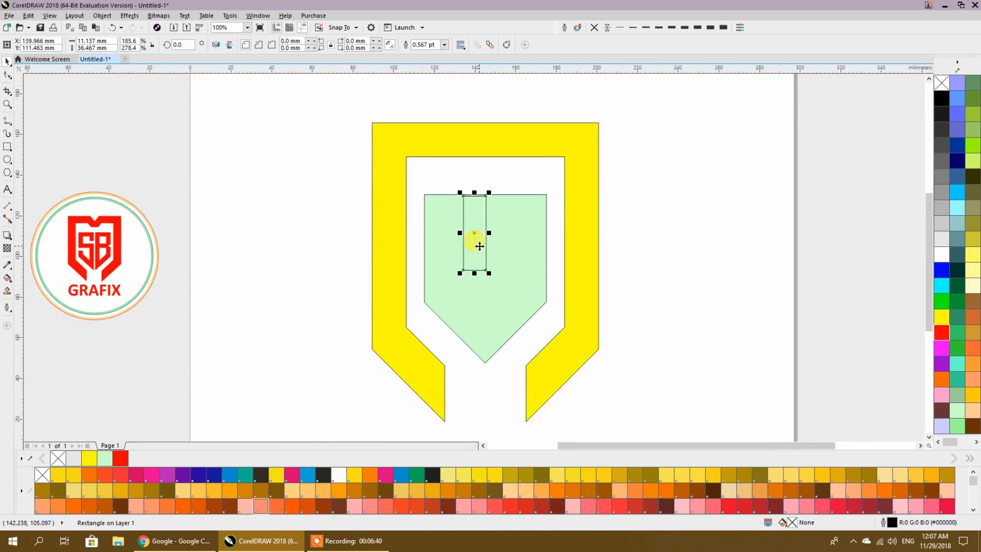
# Move the slim rectangle up about 2 mm so it slightly crosses the pale green shape's upper edge.
pyautogui.click(321, 229)
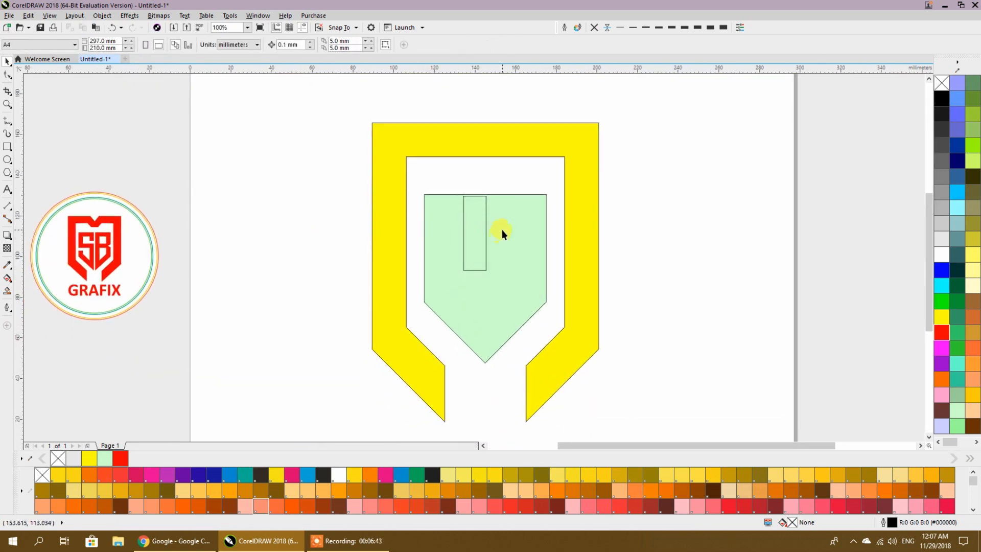
pyautogui.moveTo(479, 219); pyautogui.dragTo(479, 216)
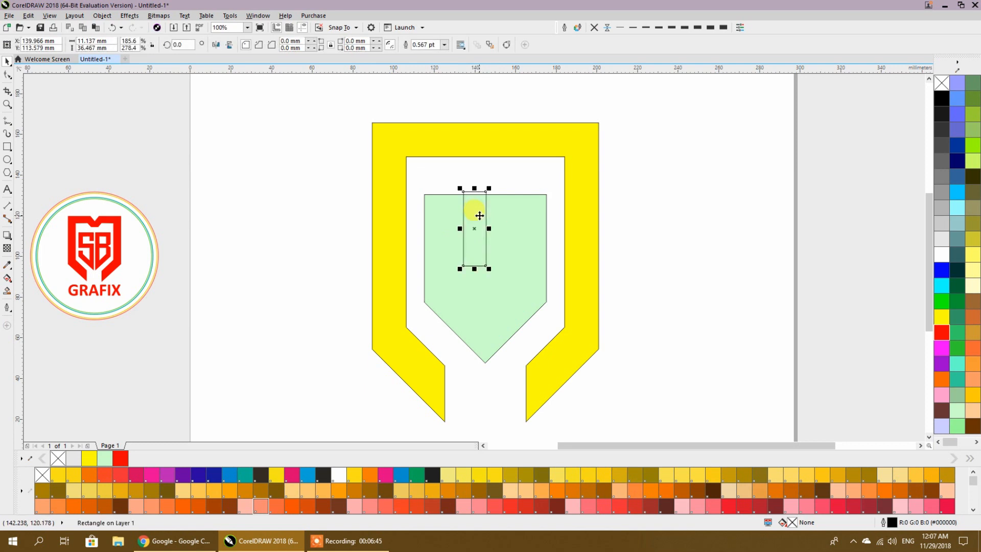
pyautogui.click(216, 217)
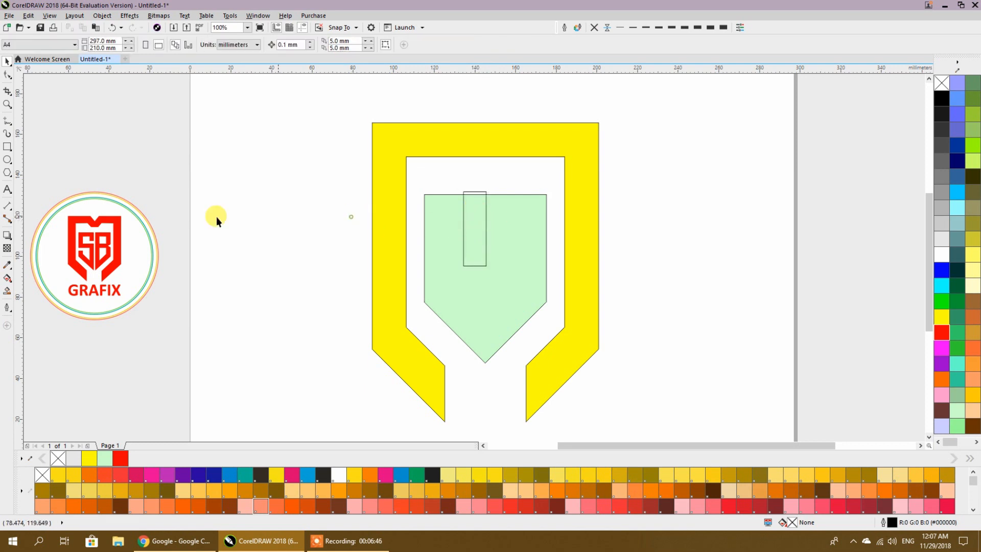
# Add a vertical guideline centred on the page and centre the frame, pale green shape and slim rectangle on the page.
pyautogui.click(283, 228)
pyautogui.press('p')
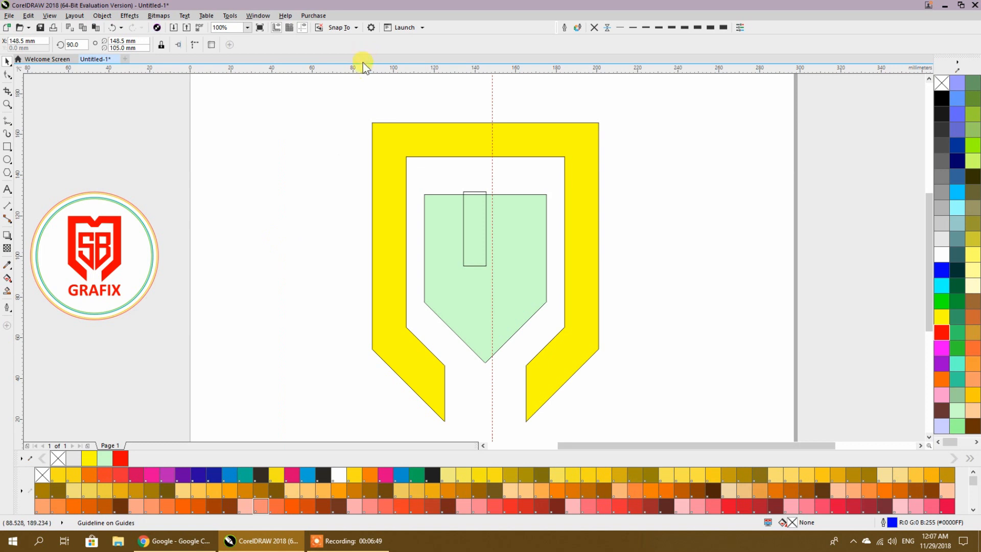
pyautogui.scroll(-2, 434, 135)
pyautogui.moveTo(504, 222); pyautogui.dragTo(541, 285)
pyautogui.press('p')
pyautogui.click(579, 260)
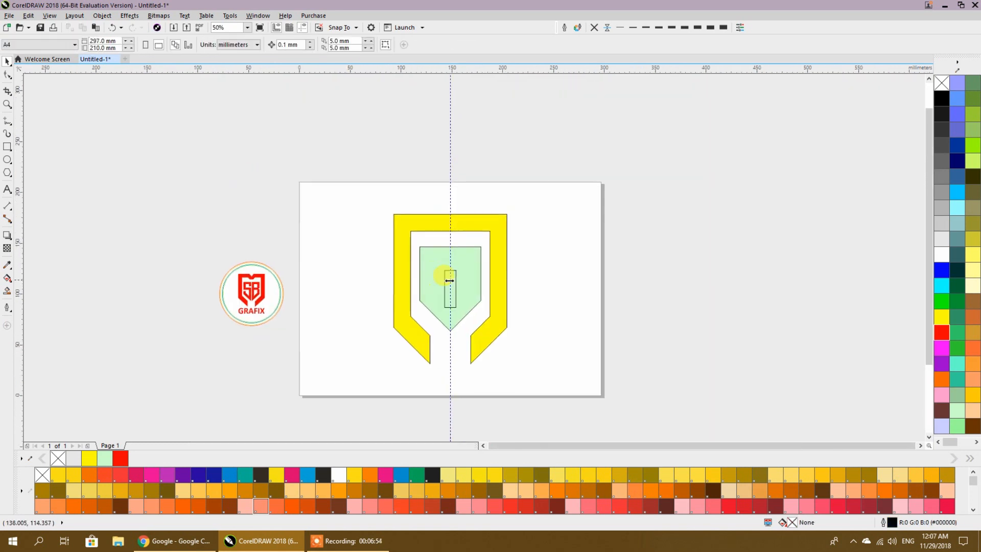
# Add a horizontal guideline above the frame and centre it on the page.
pyautogui.scroll(2, 424, 225)
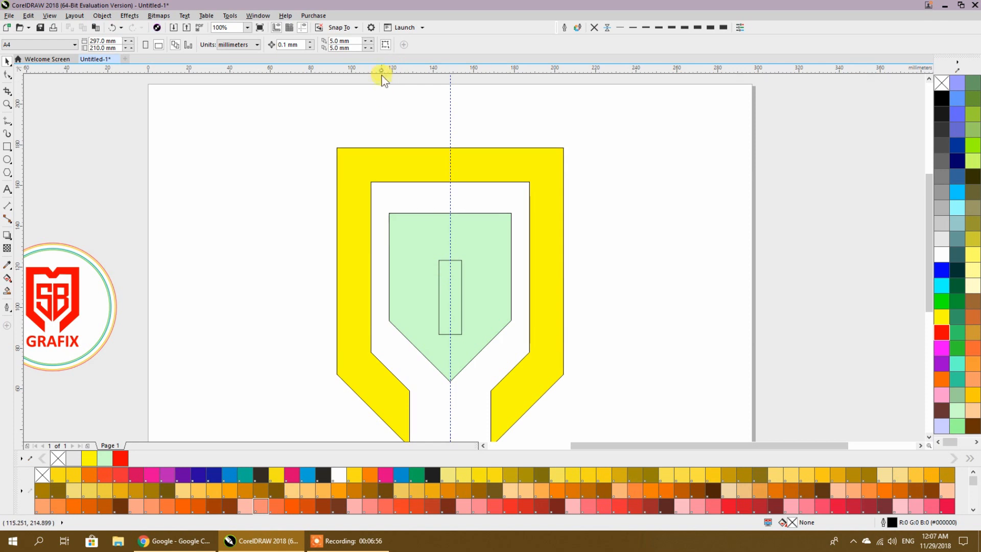
pyautogui.moveTo(376, 113); pyautogui.dragTo(374, 124)
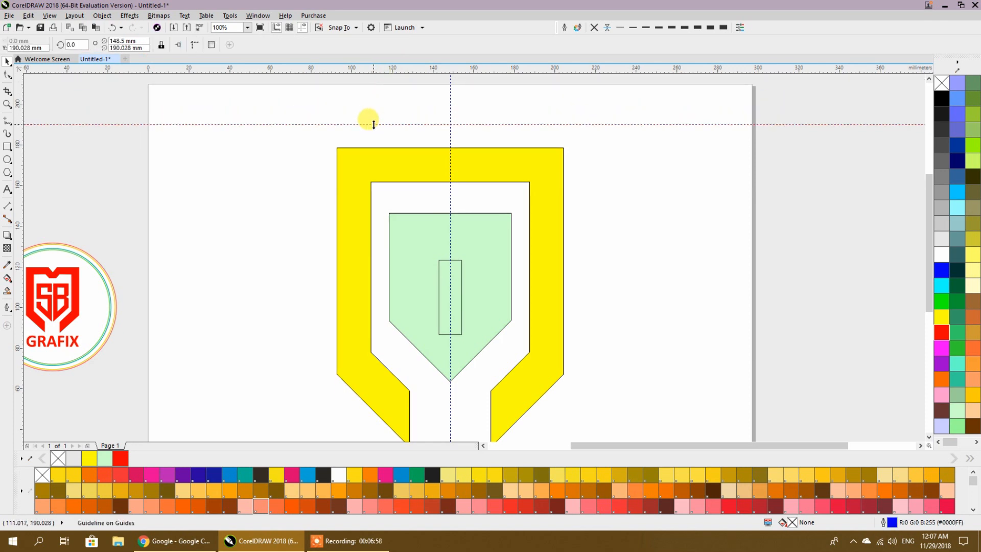
pyautogui.press('p')
pyautogui.click(618, 240)
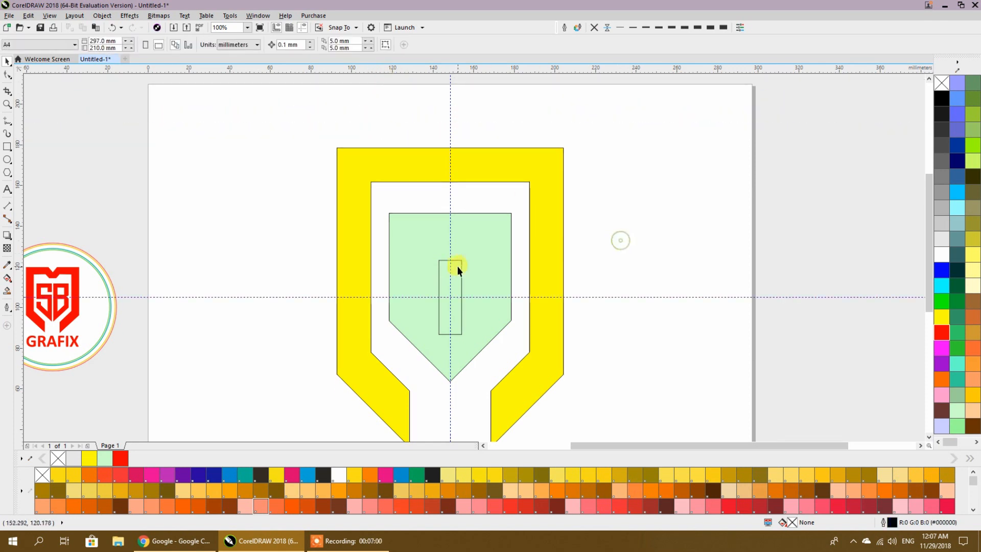
pyautogui.scroll(2, 440, 286)
pyautogui.scroll(-2, 475, 277)
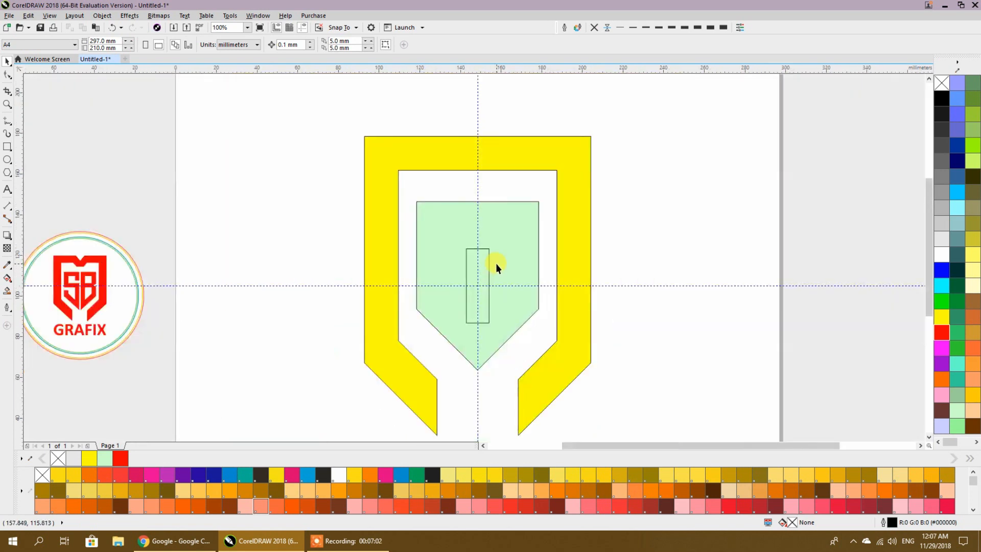
# Place the slim rectangle at the pale green shape's upper edge, against the vertical guideline, and resize it to about 8.47 by 18.8 mm.
pyautogui.moveTo(487, 264); pyautogui.dragTo(478, 215)
pyautogui.scroll(2, 477, 214)
pyautogui.moveTo(455, 339); pyautogui.dragTo(441, 246)
pyautogui.scroll(1, 437, 218)
pyautogui.scroll(-1, 490, 295)
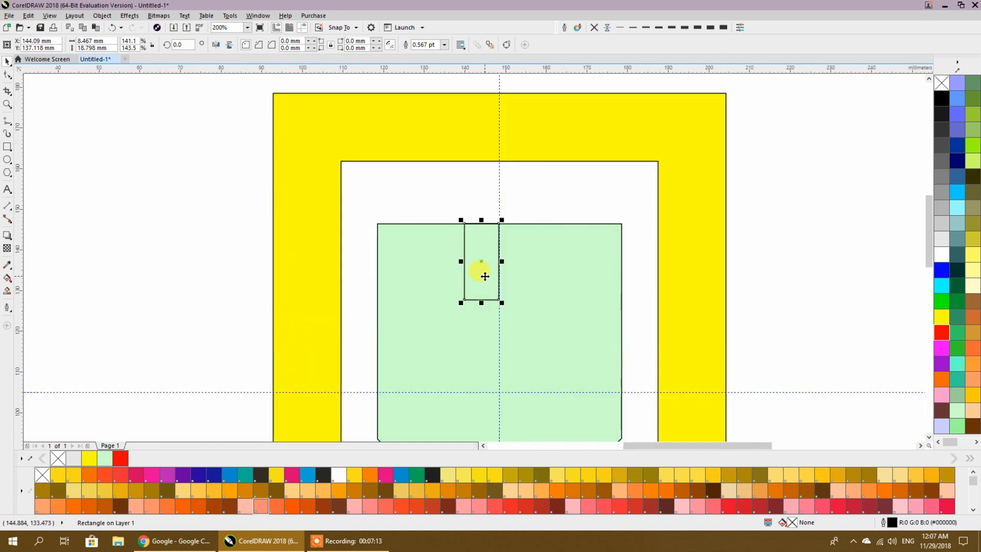
# Copy the short rectangle to the pale green shape's upper left corner, align it with the left edge and lengthen it downward to about 35.6 mm.
pyautogui.moveTo(490, 285); pyautogui.dragTo(408, 289)
pyautogui.keyDown('shift'); pyautogui.click(439, 244); pyautogui.keyUp('shift')
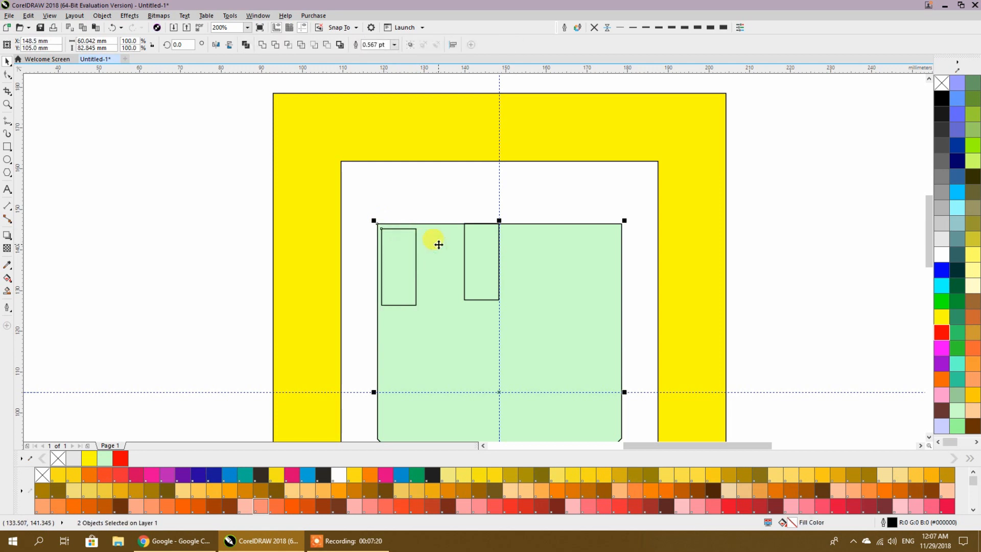
pyautogui.press('r')
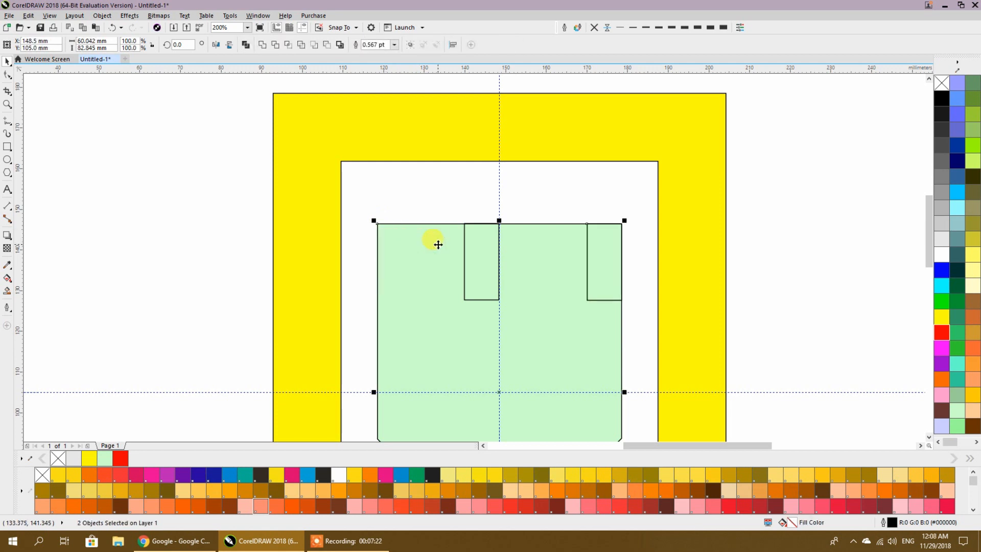
pyautogui.press('l')
pyautogui.click(228, 240)
pyautogui.click(386, 289)
pyautogui.moveTo(394, 302); pyautogui.dragTo(394, 368)
# Copy the short rectangle, rotate the copy 90 degrees and align it with the pale green shape's top and left edges.
pyautogui.moveTo(472, 275); pyautogui.dragTo(445, 283)
pyautogui.rightClick(446, 284)
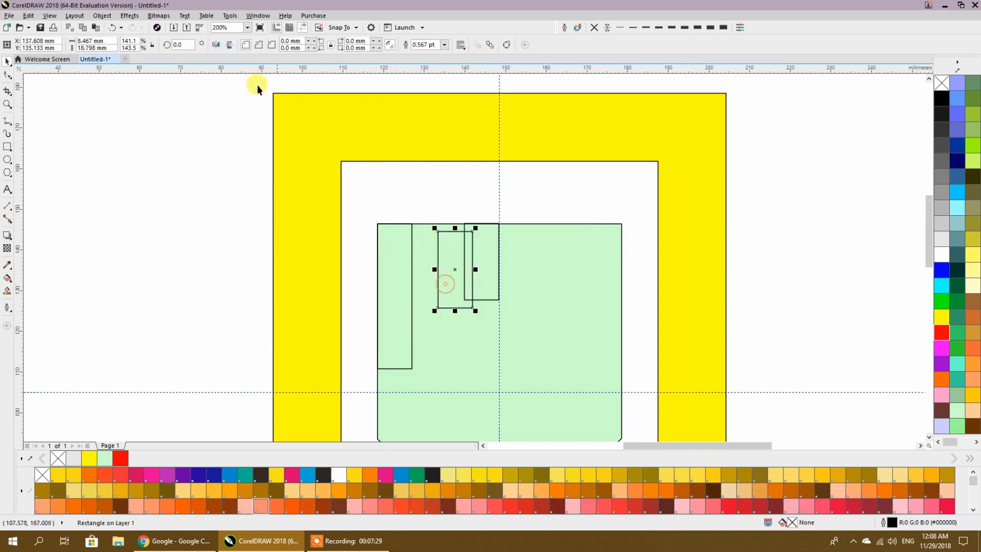
pyautogui.write('90')
pyautogui.press('Return')
pyautogui.keyDown('shift'); pyautogui.click(540, 235); pyautogui.keyUp('shift')
pyautogui.press('t')
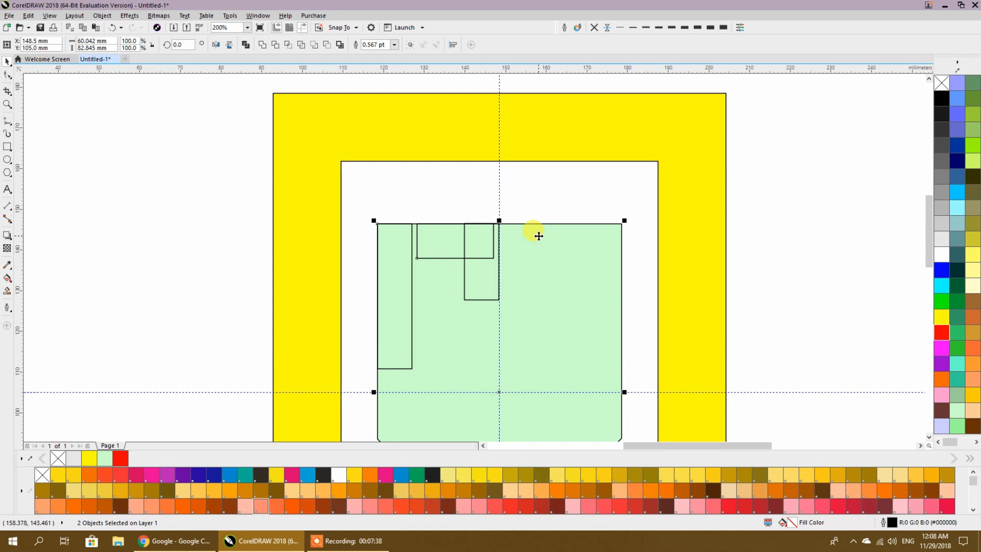
pyautogui.press('l')
pyautogui.click(446, 239)
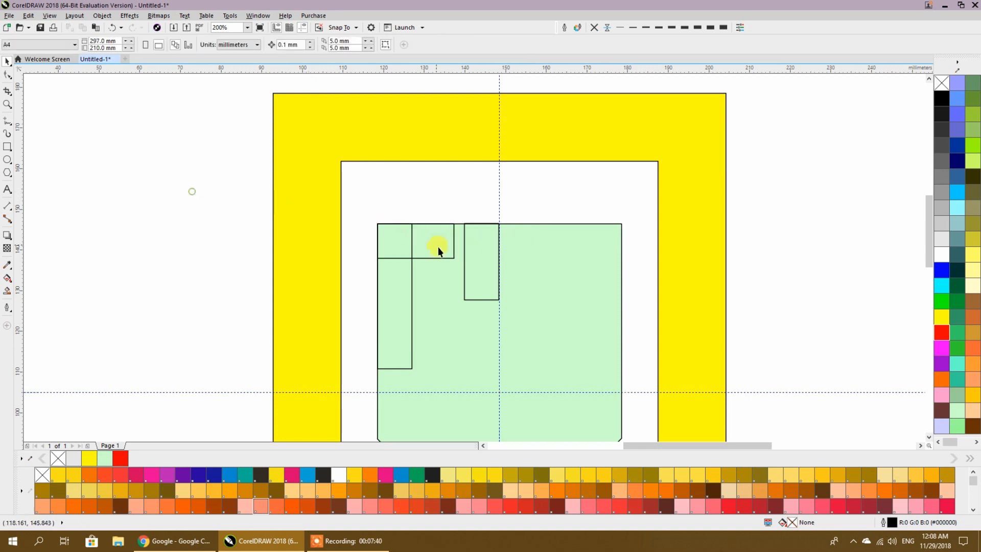
# Lengthen the horizontal bar to overlap the short rectangle, and place a spare copy of the short rectangle left of the frame.
pyautogui.moveTo(454, 241); pyautogui.dragTo(486, 253)
pyautogui.click(485, 254)
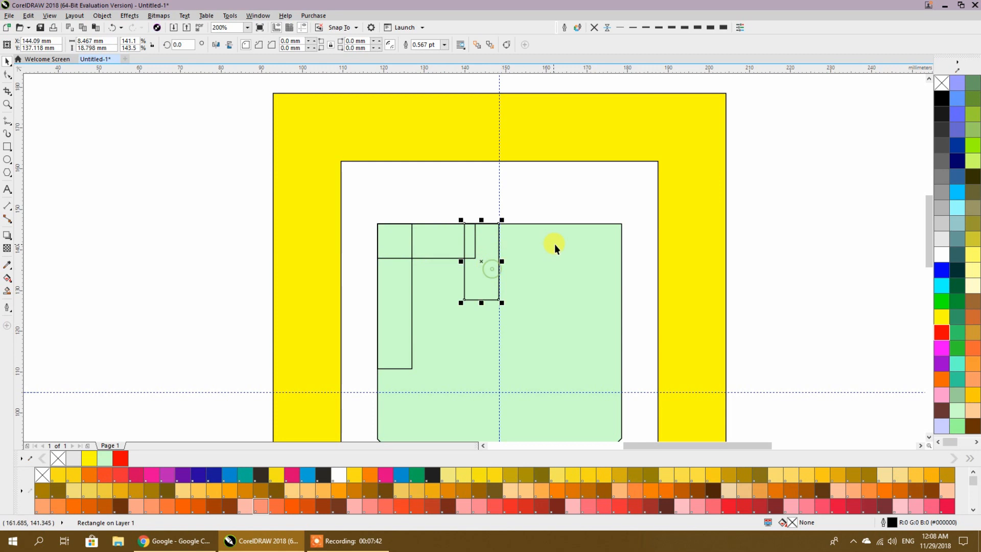
pyautogui.keyDown('shift'); pyautogui.click(558, 244); pyautogui.keyUp('shift')
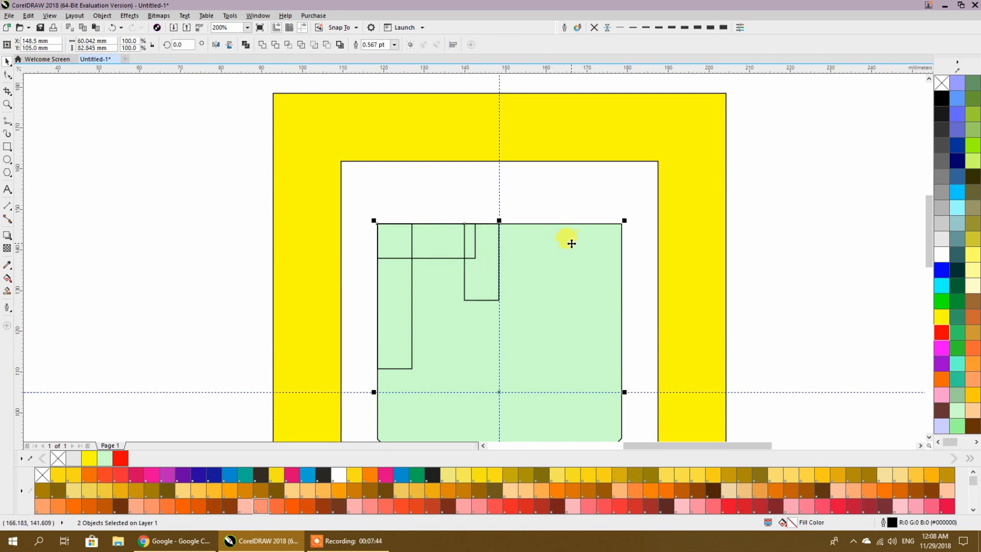
pyautogui.hotkey('ctrl', 'z')
pyautogui.click(471, 253)
pyautogui.keyDown('shift'); pyautogui.click(564, 249); pyautogui.keyUp('shift')
pyautogui.click(771, 220)
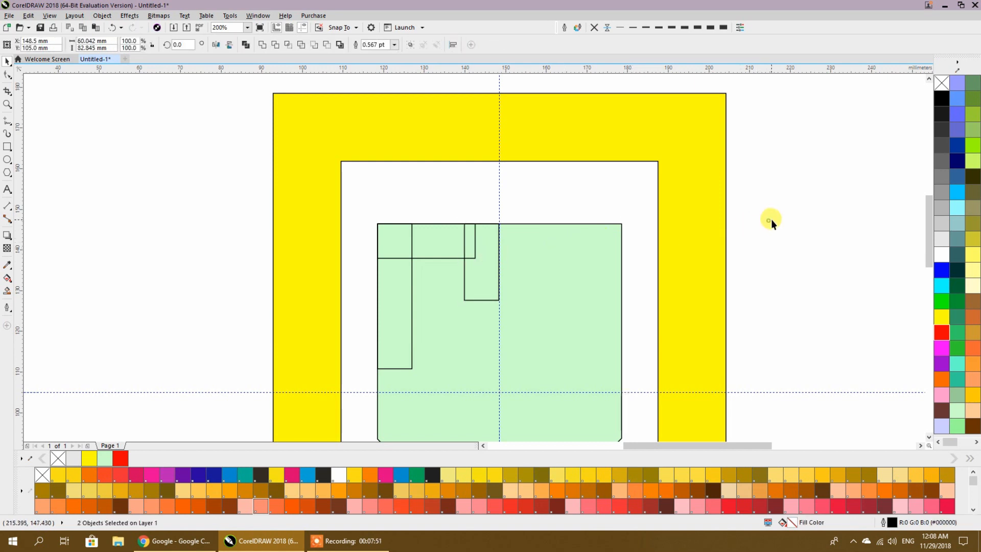
pyautogui.moveTo(478, 256); pyautogui.dragTo(156, 274)
# Weld the three rectangles inside the pale green shape into one hook shape and fill it with orange #FFCC00.
pyautogui.moveTo(234, 167); pyautogui.dragTo(517, 376)
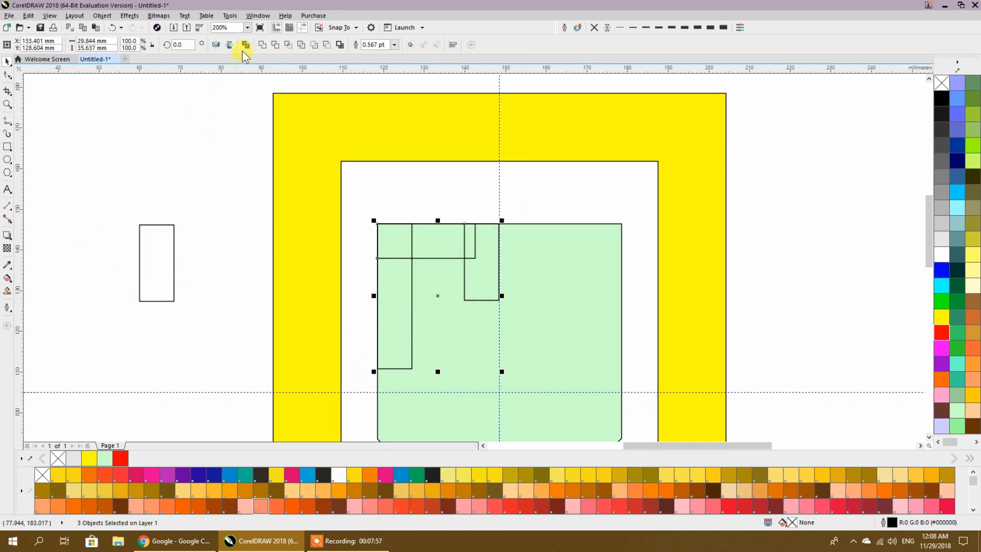
pyautogui.click(261, 45)
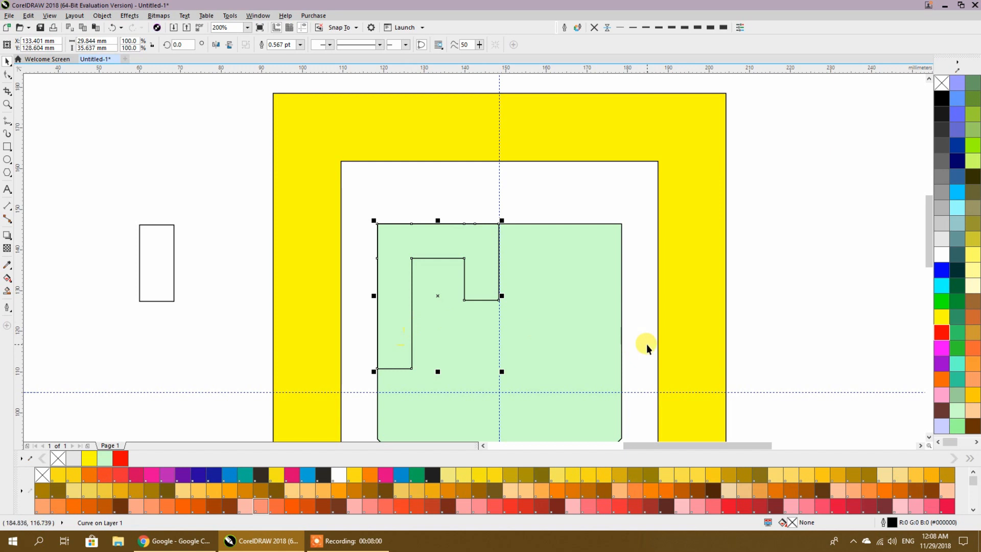
pyautogui.click(955, 410)
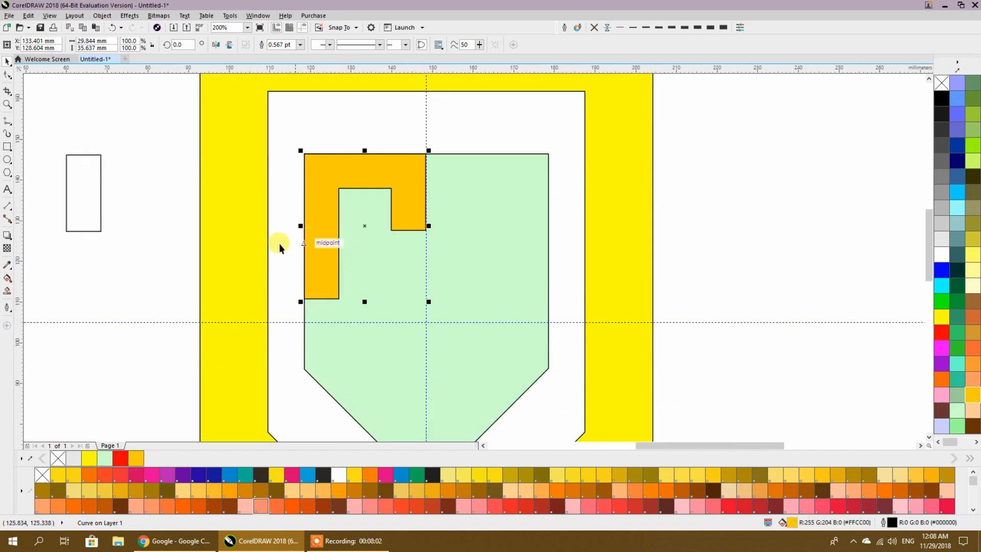
# Copy the spare rectangle left of the frame and rotate the copy 90 degrees.
pyautogui.scroll(-2, 272, 278)
pyautogui.moveTo(253, 293); pyautogui.dragTo(398, 333)
pyautogui.scroll(2, 465, 324)
pyautogui.click(171, 197)
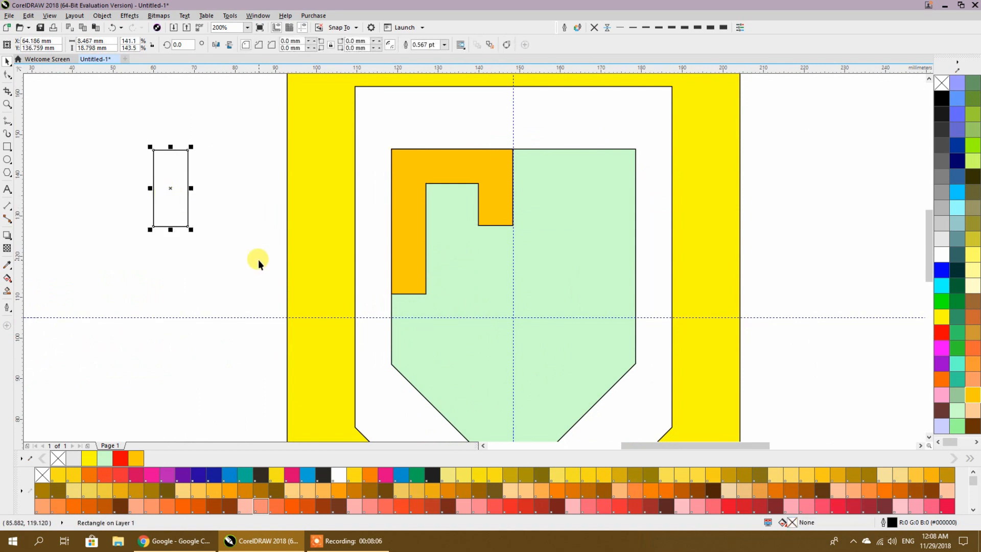
pyautogui.moveTo(188, 189); pyautogui.dragTo(251, 245)
pyautogui.click(182, 45)
pyautogui.write('90')
pyautogui.press('Return')
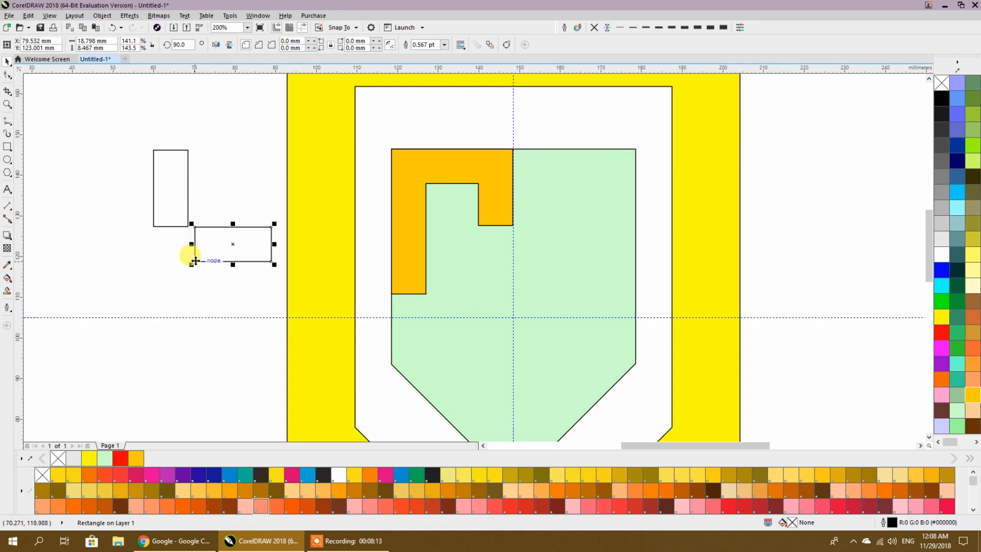
# Place the rotated bar across the orange shape's lower end, resting on the horizontal guideline, and widen it rightward to about 29.8 mm.
pyautogui.moveTo(192, 228); pyautogui.dragTo(394, 285)
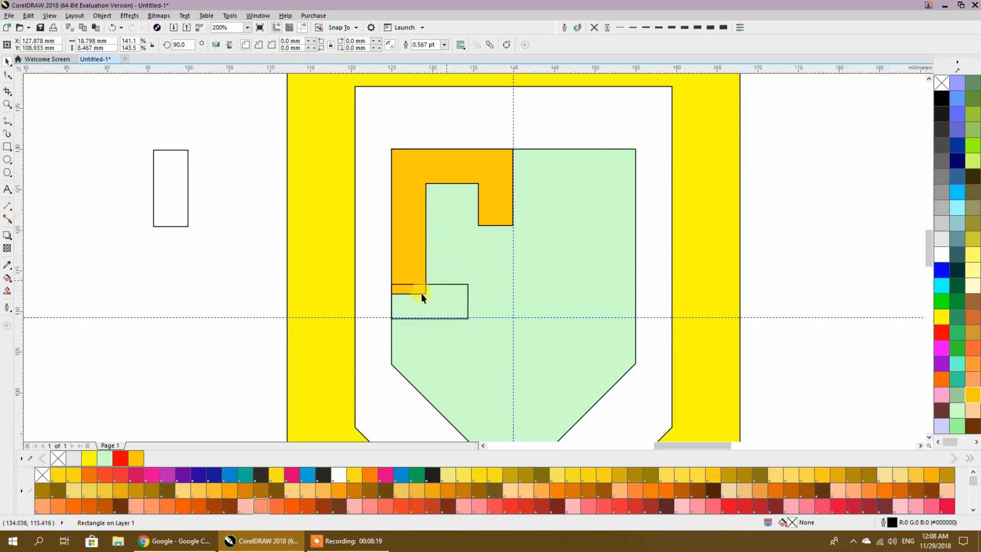
pyautogui.scroll(4, 434, 287)
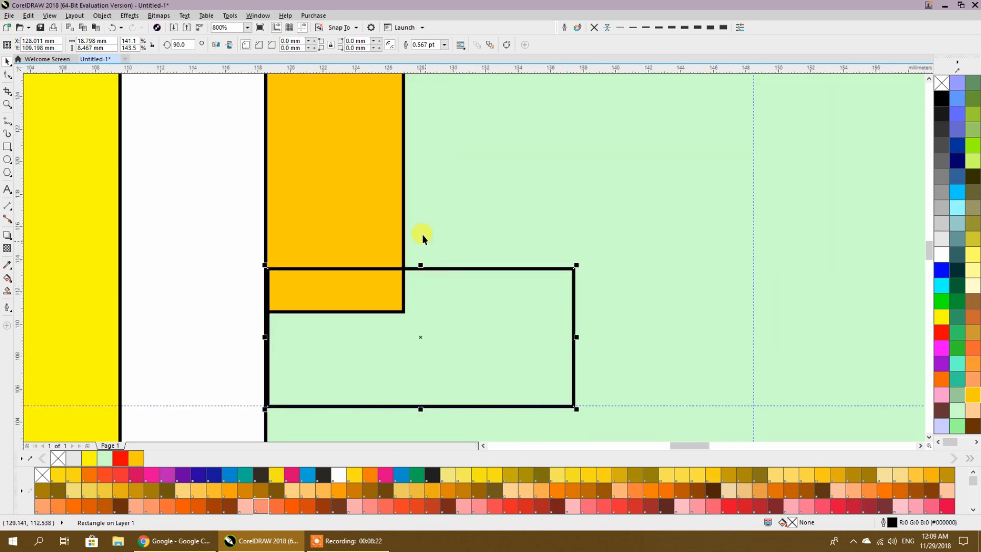
pyautogui.scroll(-2, 422, 234)
pyautogui.moveTo(498, 280); pyautogui.dragTo(589, 279)
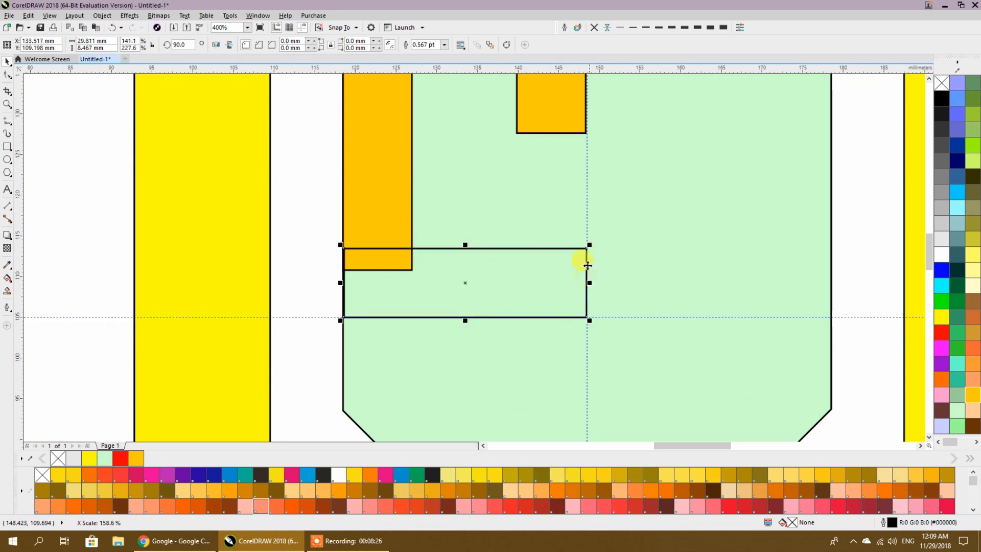
# Check the guideline snapping option and fit the horizontal bar's right end and lower edge exactly to the two guidelines.
pyautogui.click(356, 27)
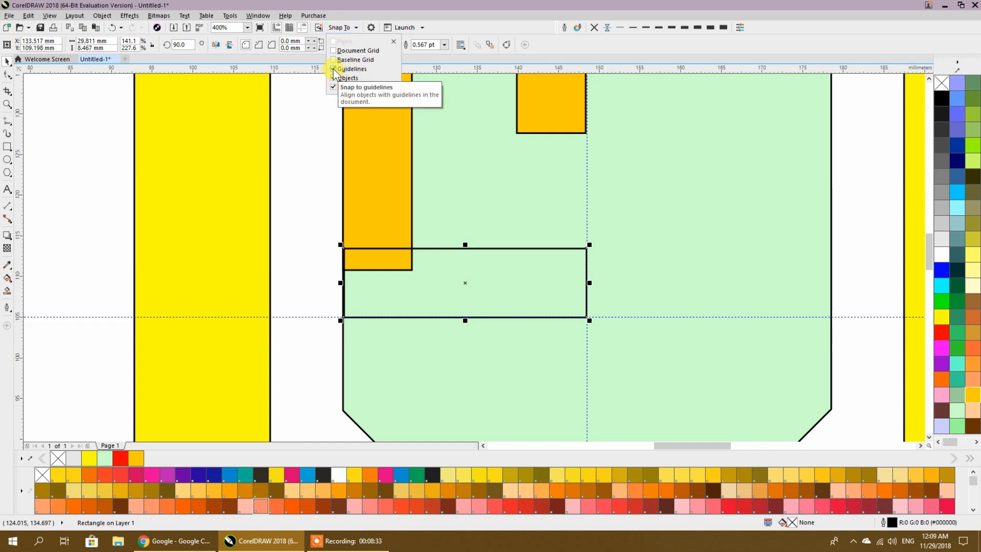
pyautogui.click(523, 278)
pyautogui.click(523, 277)
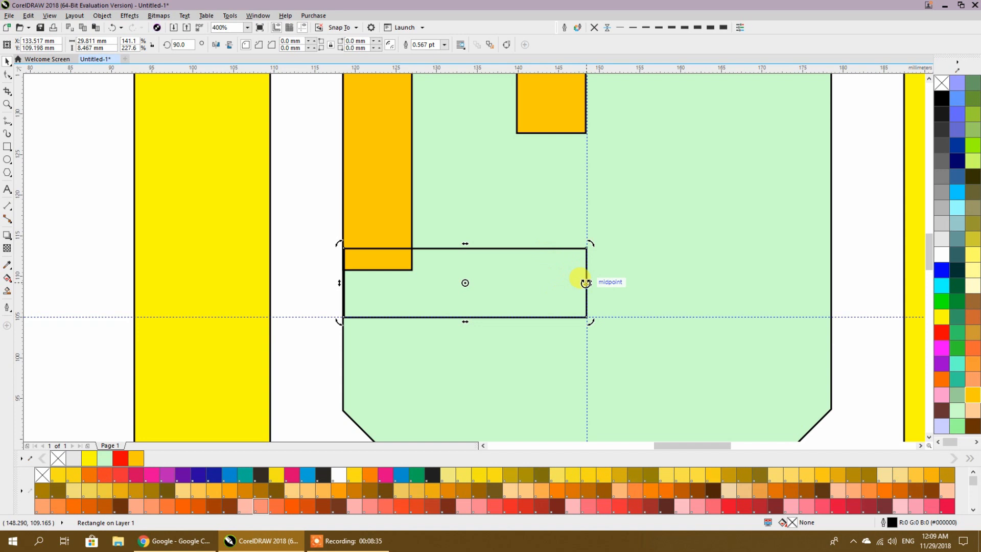
pyautogui.moveTo(589, 283)
pyautogui.mouseDown()
pyautogui.moveTo(548, 283)
pyautogui.moveTo(587, 281)
pyautogui.mouseUp()
pyautogui.moveTo(465, 320)
pyautogui.mouseDown()
pyautogui.moveTo(463, 310)
pyautogui.moveTo(468, 317)
pyautogui.mouseUp()
pyautogui.click(294, 250)
# Try to weld the horizontal bar to the orange hook shape.
pyautogui.click(363, 277)
pyautogui.keyDown('shift'); pyautogui.click(368, 217); pyautogui.keyUp('shift')
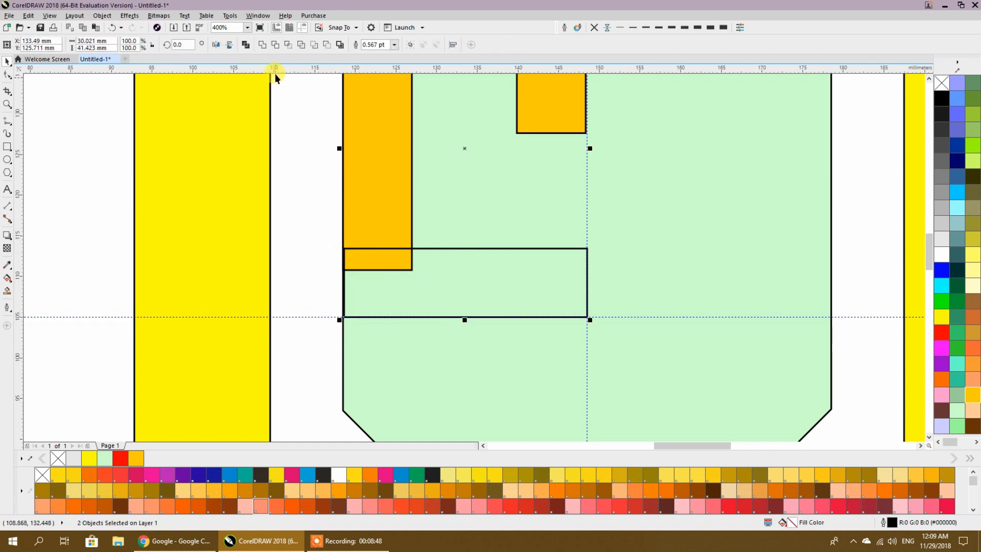
pyautogui.click(261, 45)
pyautogui.click(316, 170)
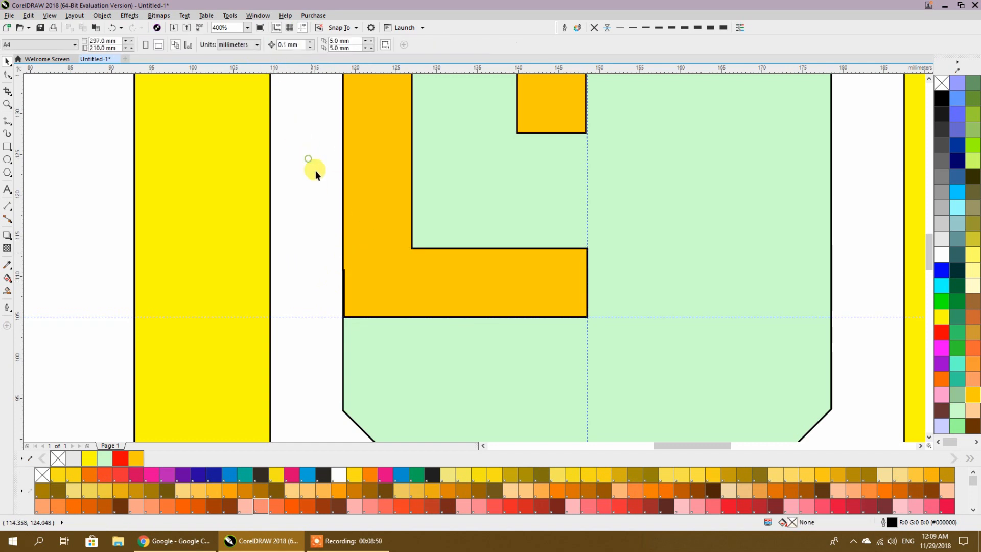
pyautogui.hotkey('ctrl', 'z')
pyautogui.click(370, 251)
pyautogui.keyDown('shift'); pyautogui.click(360, 208); pyautogui.keyUp('shift')
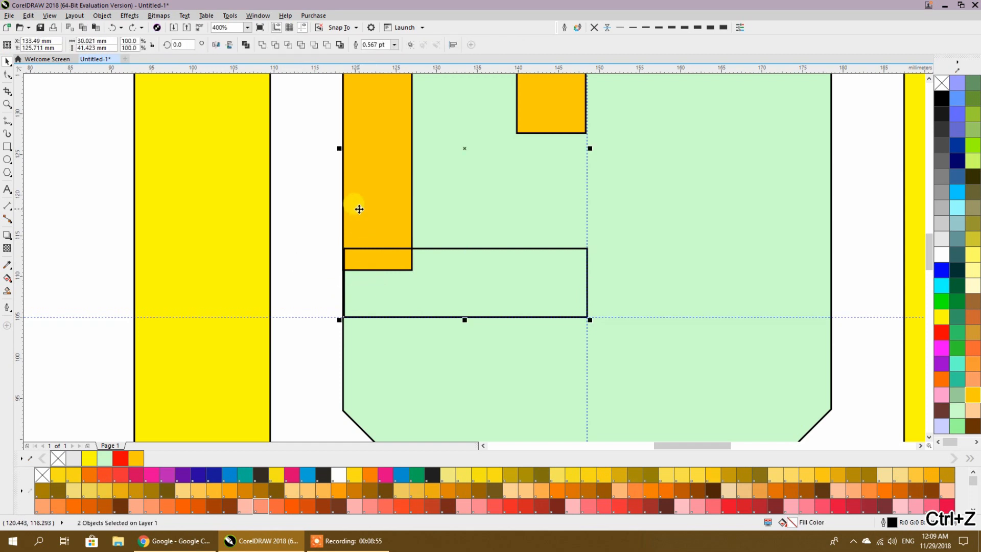
pyautogui.click(298, 221)
# Extend the horizontal bar to about 30.02 mm wide, flush with the orange shape's outer edge, and weld the two together.
pyautogui.click(499, 271)
pyautogui.scroll(2, 594, 284)
pyautogui.moveTo(552, 287); pyautogui.dragTo(558, 287)
pyautogui.scroll(-3, 588, 275)
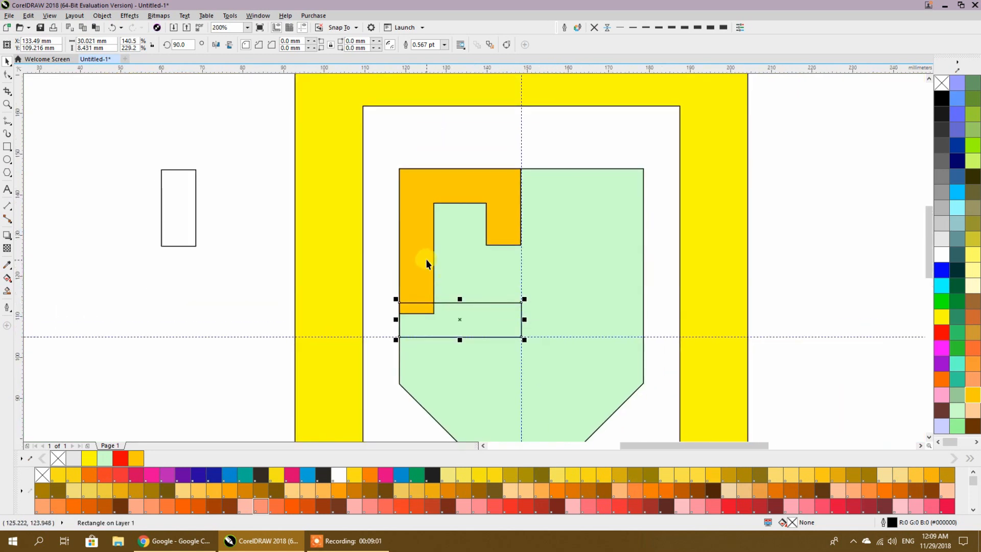
pyautogui.keyDown('shift'); pyautogui.click(427, 264); pyautogui.keyUp('shift')
pyautogui.click(262, 45)
# Place a copy of the spare rectangle below the orange shape's right end, against the vertical guideline, and lengthen it downward to about 44.6 mm.
pyautogui.moveTo(387, 306); pyautogui.dragTo(330, 213)
pyautogui.moveTo(128, 130); pyautogui.dragTo(696, 348)
pyautogui.click(459, 297)
pyautogui.moveTo(446, 310); pyautogui.dragTo(447, 418)
# Copy the long upright bar to the right of the frame and rotate the copy 45 degrees.
pyautogui.click(712, 307)
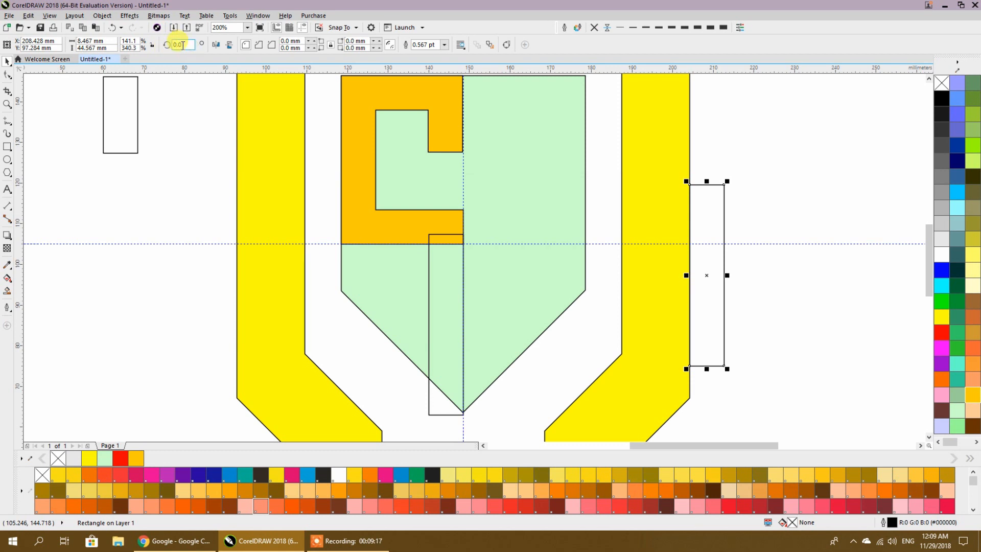
pyautogui.write('45')
pyautogui.press('Return')
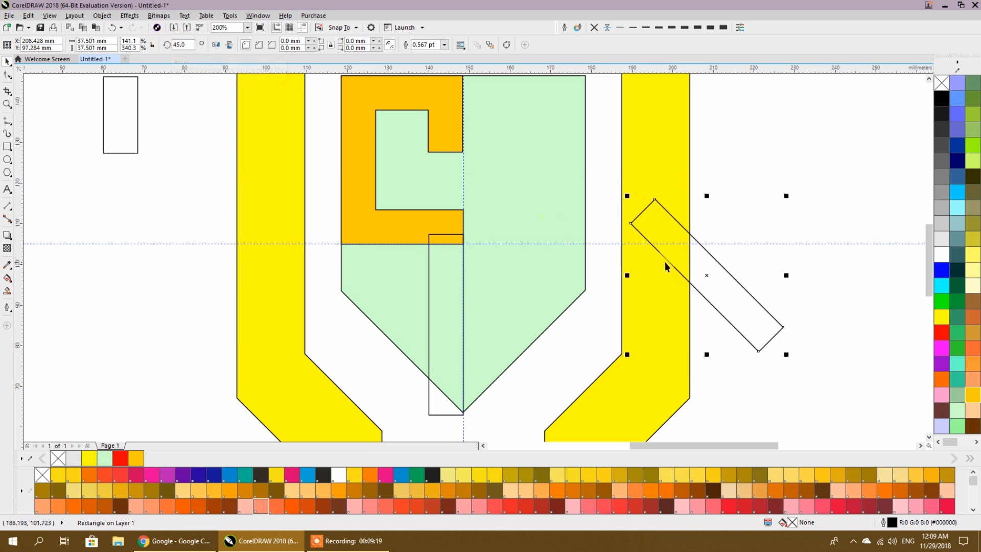
# Try to move the angled bar onto the pale green shape's lower left slanted edge.
pyautogui.moveTo(708, 290); pyautogui.dragTo(405, 354)
pyautogui.hotkey('ctrl', 'z')
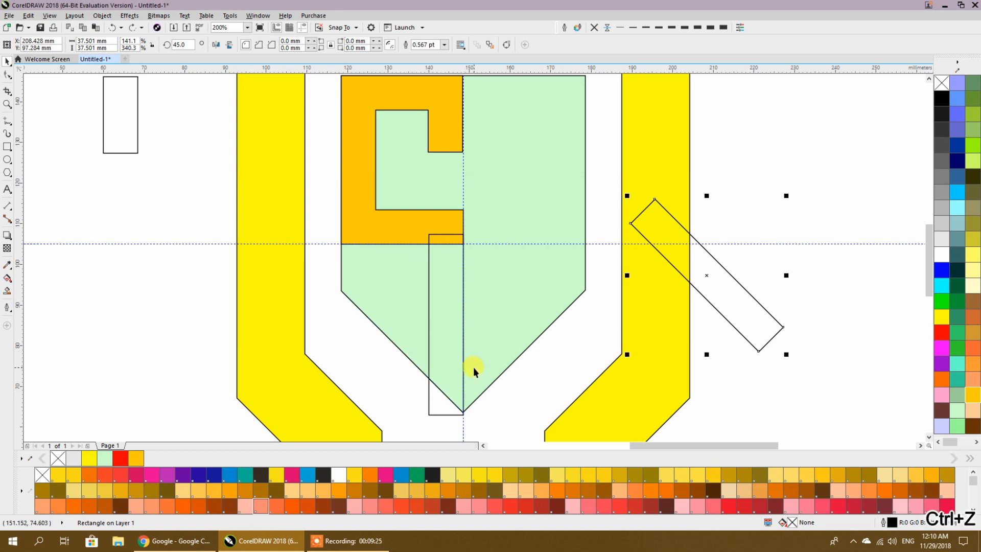
# Place the angled bar, shortened to about 28 mm and rotated 45 degrees, against the pale green shape's lower left slanted edge.
pyautogui.hotkey('ctrl', 'z')
pyautogui.moveTo(707, 368); pyautogui.dragTo(435, 352)
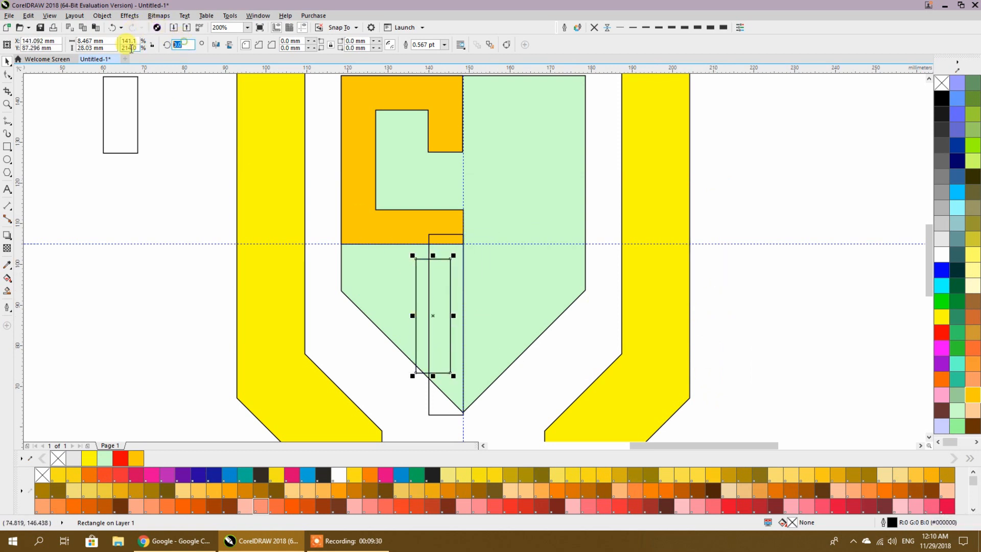
pyautogui.write('45')
pyautogui.press('Return')
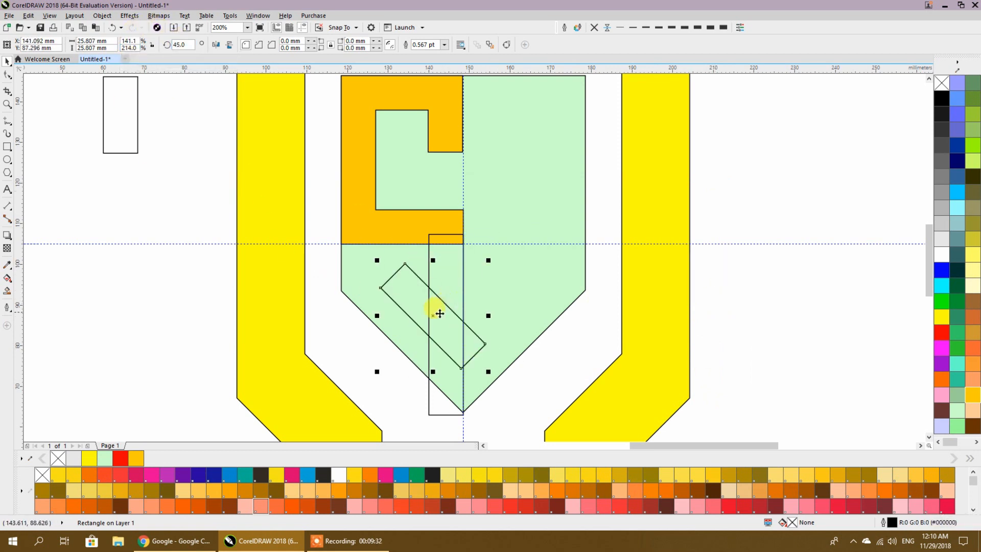
pyautogui.moveTo(416, 321); pyautogui.dragTo(394, 339)
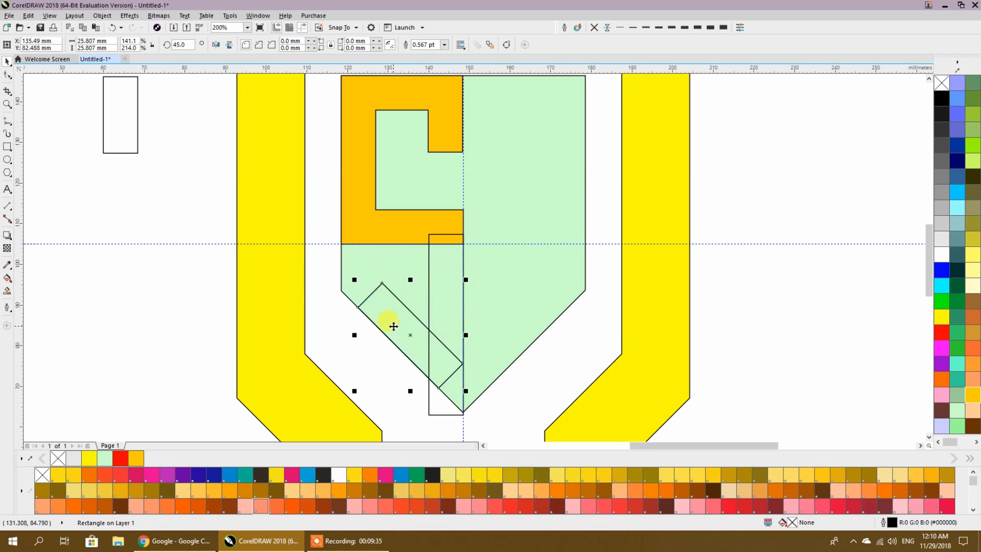
# Weld the angled bar to the long upright bar, and weld the result to the orange shape.
pyautogui.keyDown('shift'); pyautogui.click(443, 289); pyautogui.keyUp('shift')
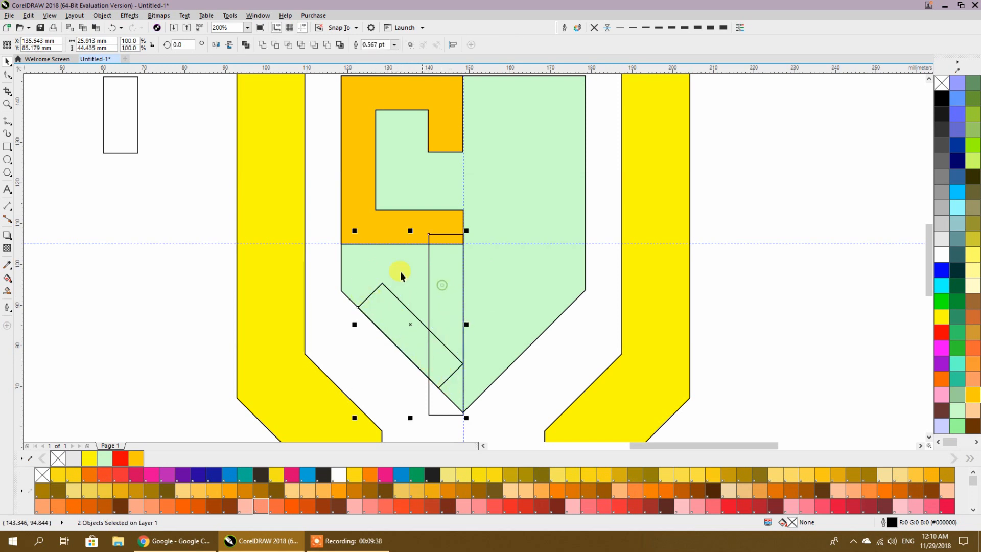
pyautogui.click(262, 45)
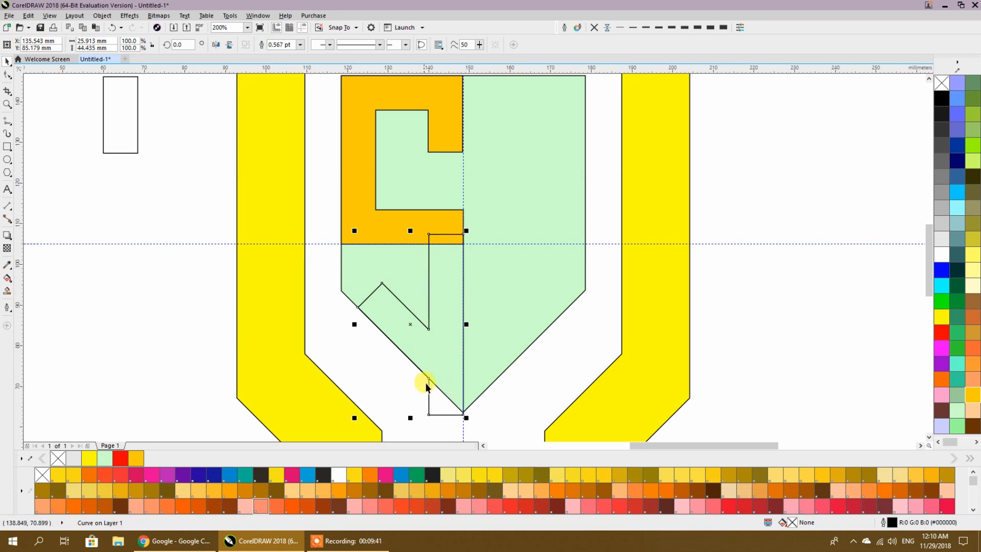
pyautogui.keyDown('shift'); pyautogui.click(399, 228); pyautogui.keyUp('shift')
pyautogui.click(262, 45)
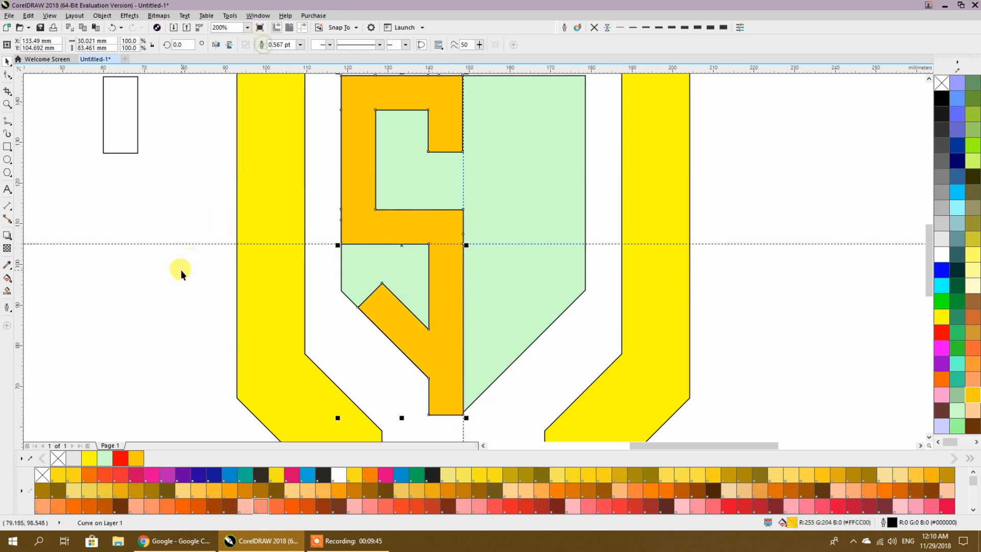
pyautogui.click(181, 269)
# Place a much larger copy of the spare rectangle to the right of the frame and rotate it 45 degrees.
pyautogui.scroll(-1, 262, 298)
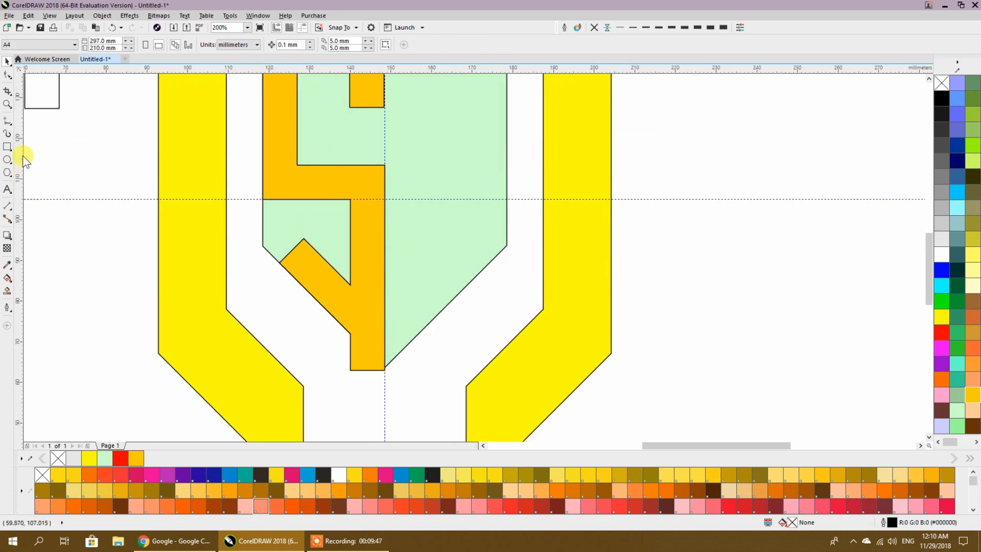
pyautogui.moveTo(44, 95); pyautogui.dragTo(774, 267)
pyautogui.moveTo(714, 313); pyautogui.dragTo(714, 394)
pyautogui.click(177, 44)
pyautogui.write('45')
pyautogui.press('Return')
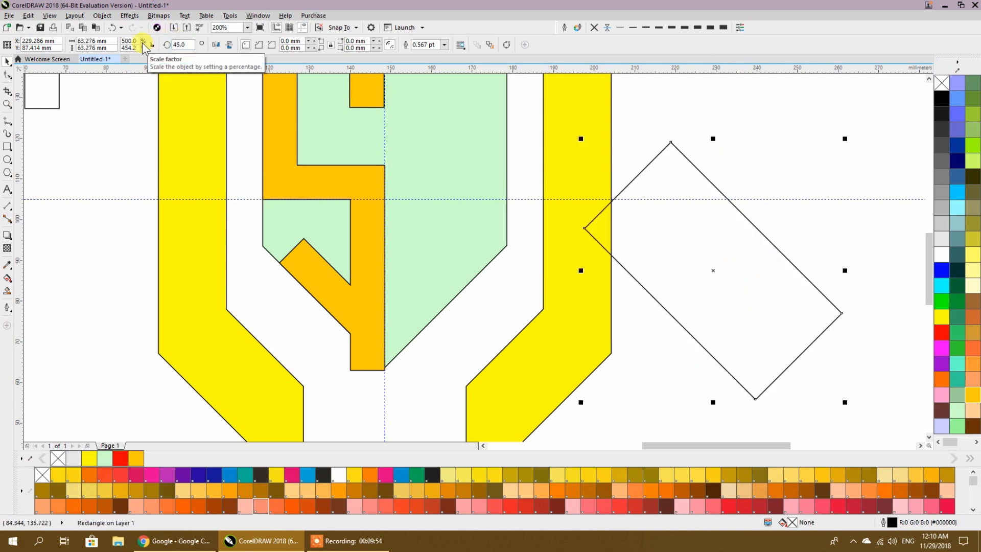
# Use the large angled rectangle to trim the orange shape along the shield's lower left slanted edge, and delete the rectangle.
pyautogui.moveTo(742, 213); pyautogui.dragTo(324, 306)
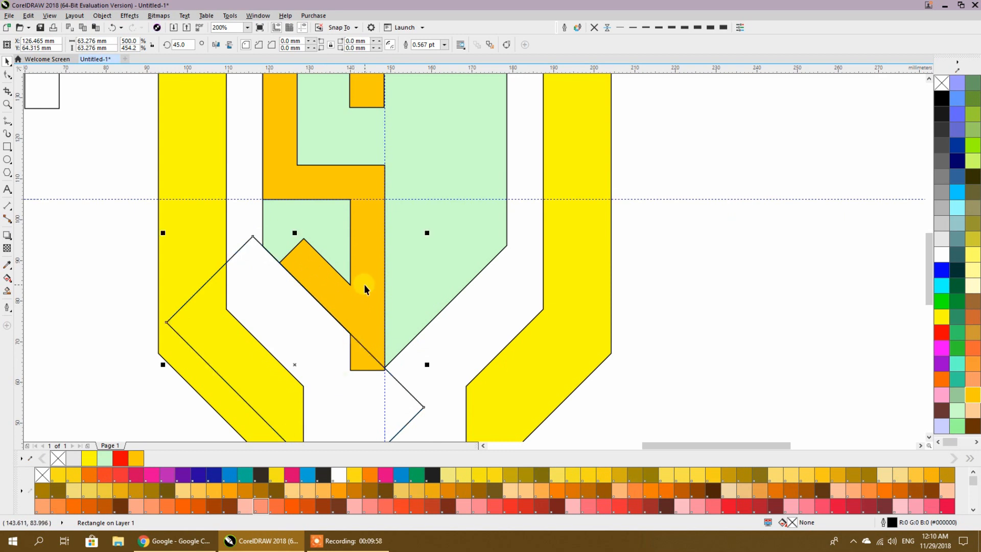
pyautogui.keyDown('shift'); pyautogui.click(369, 259); pyautogui.keyUp('shift')
pyautogui.click(275, 45)
pyautogui.click(324, 355)
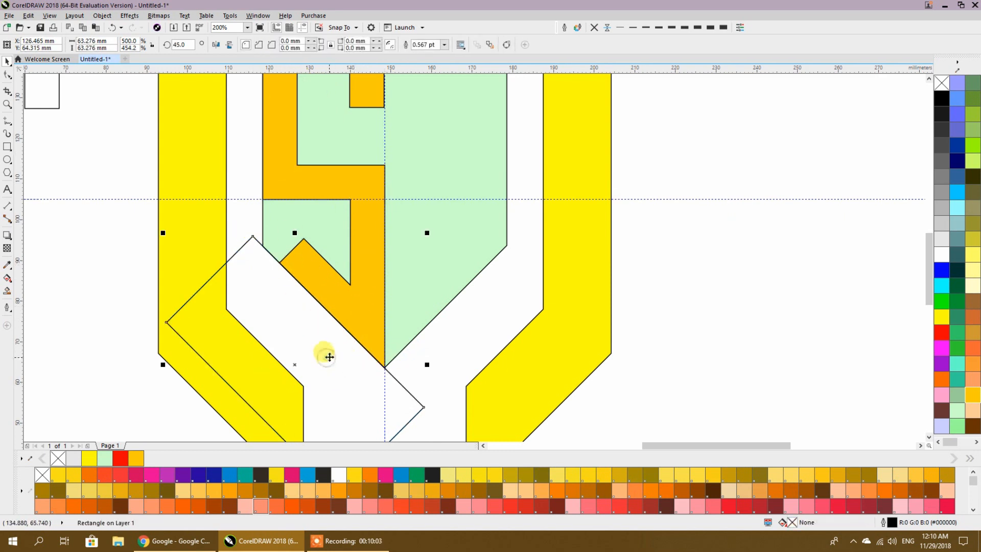
pyautogui.press('Delete')
# Move the spare rectangle to the top of the pale green shape, flush against the orange shape at the vertical guideline.
pyautogui.scroll(3, 408, 333)
pyautogui.hscroll(-1, 481, 339)
pyautogui.moveTo(87, 164); pyautogui.dragTo(459, 163)
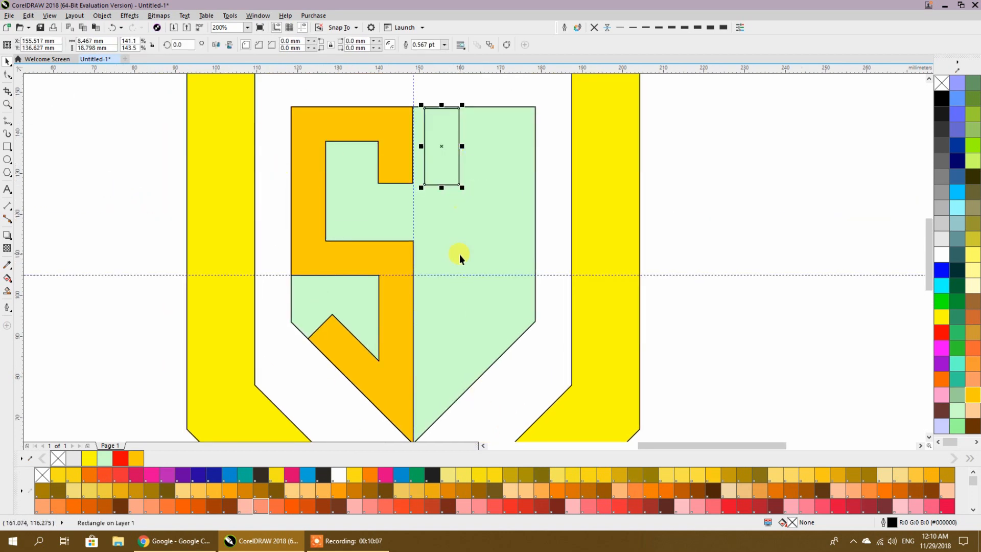
pyautogui.click(657, 203)
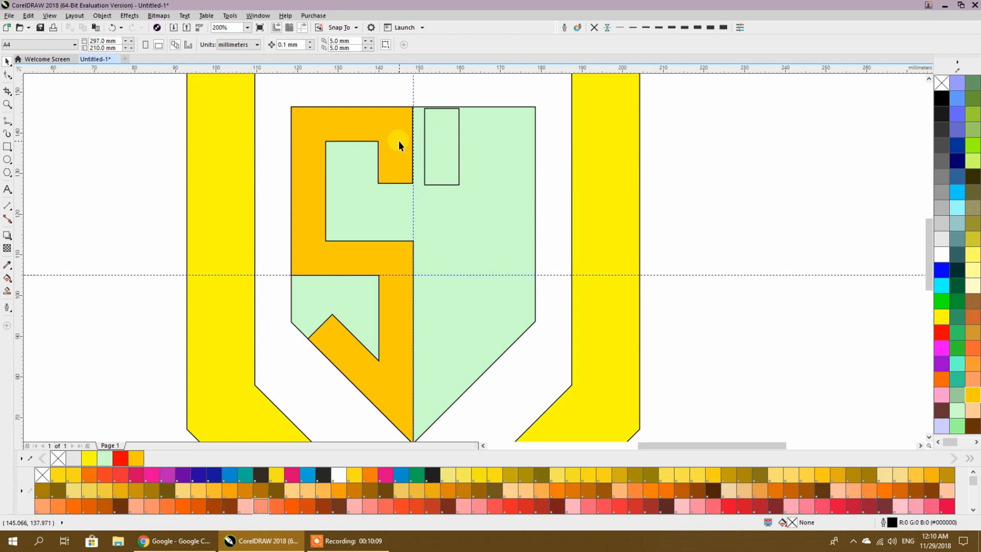
pyautogui.moveTo(425, 109); pyautogui.dragTo(413, 107)
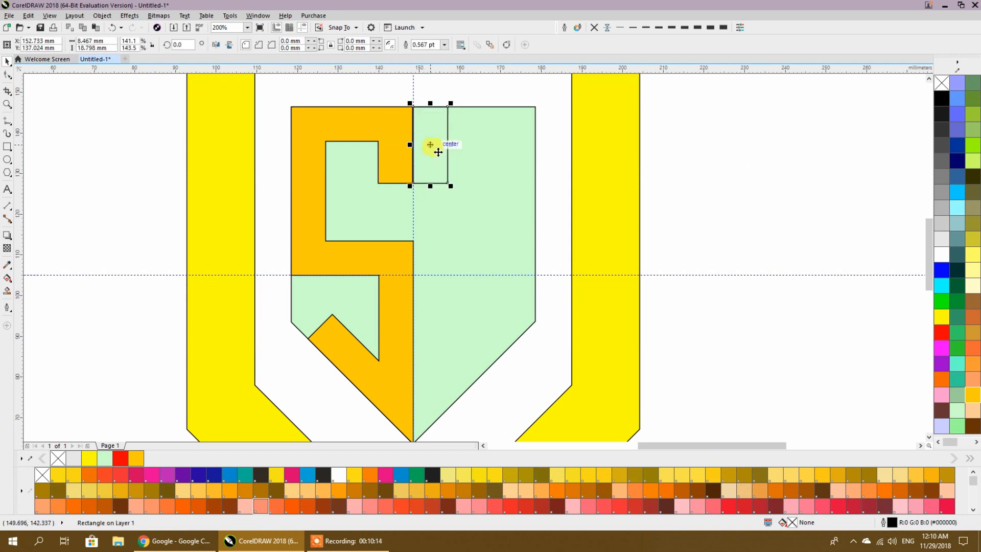
# Lengthen the rectangle downward to about 86.9 mm and place a copy of it flush with the pale green shape's right edge.
pyautogui.scroll(-2, 447, 168)
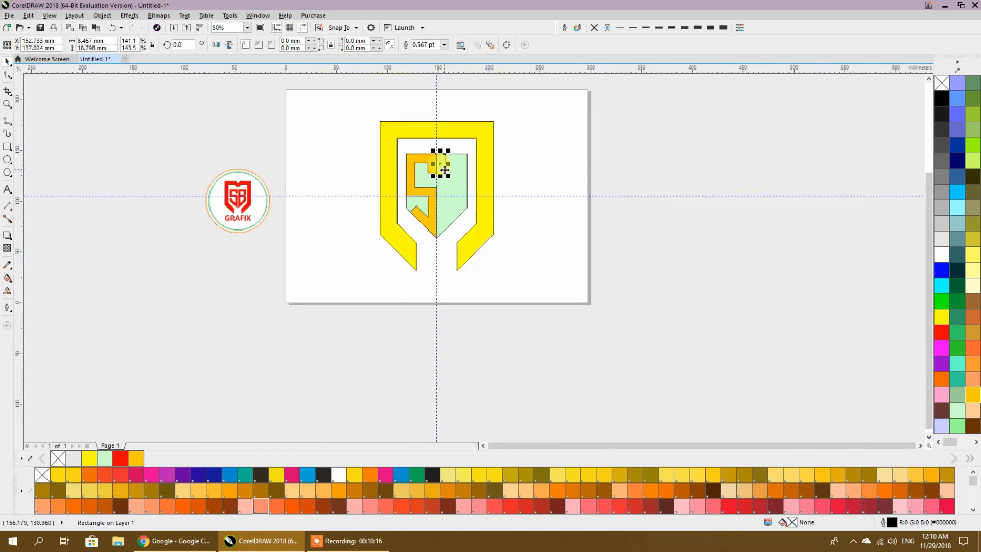
pyautogui.scroll(2, 228, 191)
pyautogui.scroll(1, 229, 236)
pyautogui.scroll(-2, 348, 256)
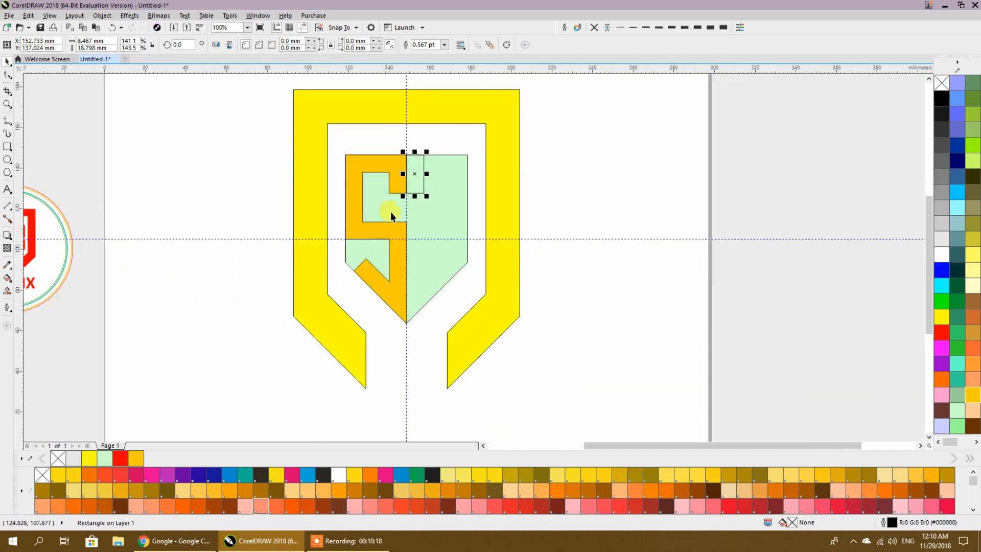
pyautogui.moveTo(414, 197); pyautogui.dragTo(397, 337)
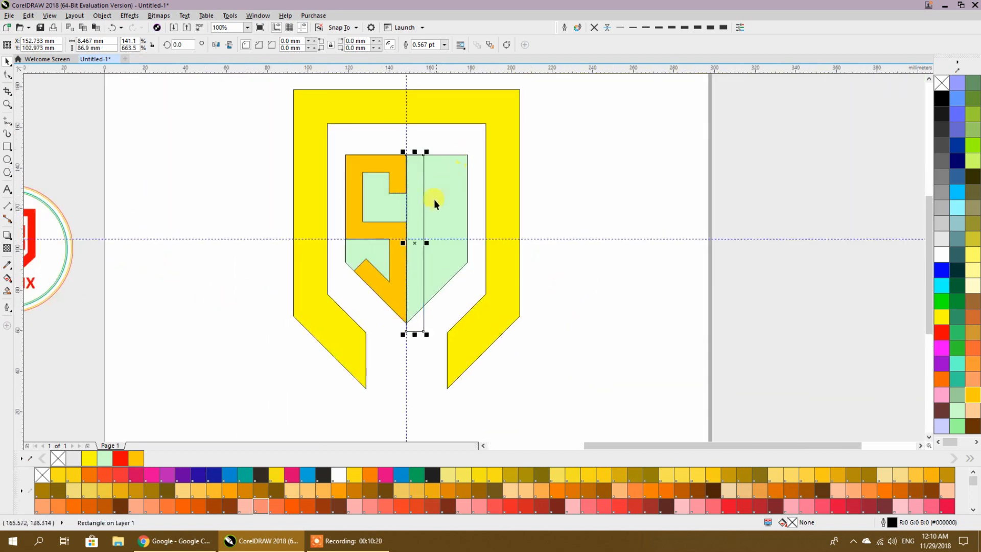
pyautogui.moveTo(421, 163); pyautogui.dragTo(468, 176)
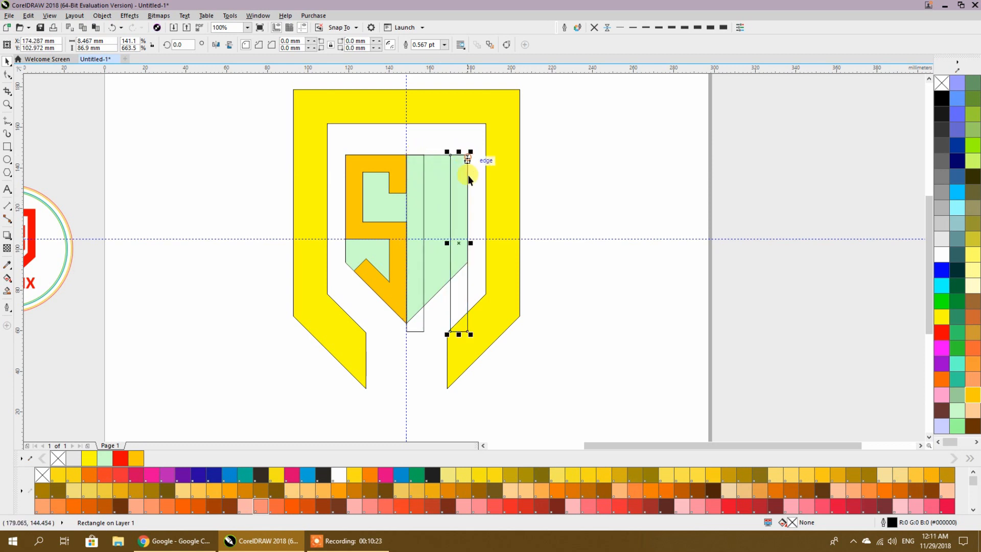
# Make a copy of the upright bar about 21.8 mm long, rotated 90 degrees, and set it across both uprights on the horizontal guideline.
pyautogui.moveTo(451, 219); pyautogui.dragTo(574, 223)
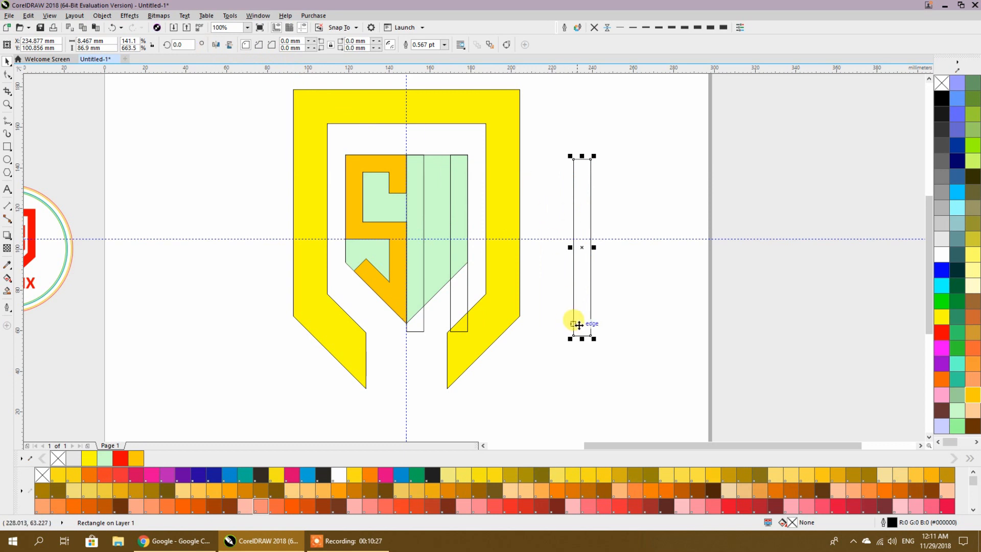
pyautogui.moveTo(582, 339); pyautogui.dragTo(583, 272)
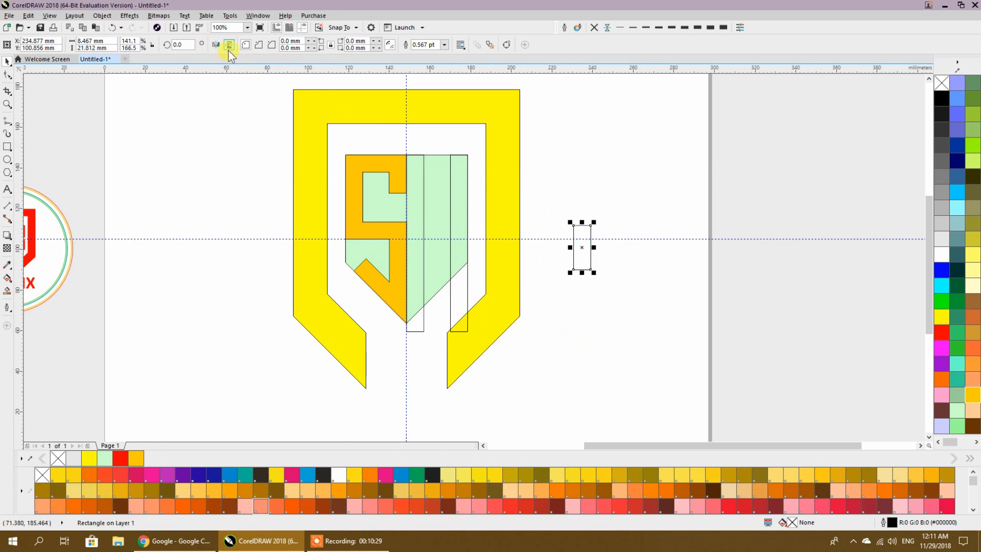
pyautogui.write('90')
pyautogui.press('Return')
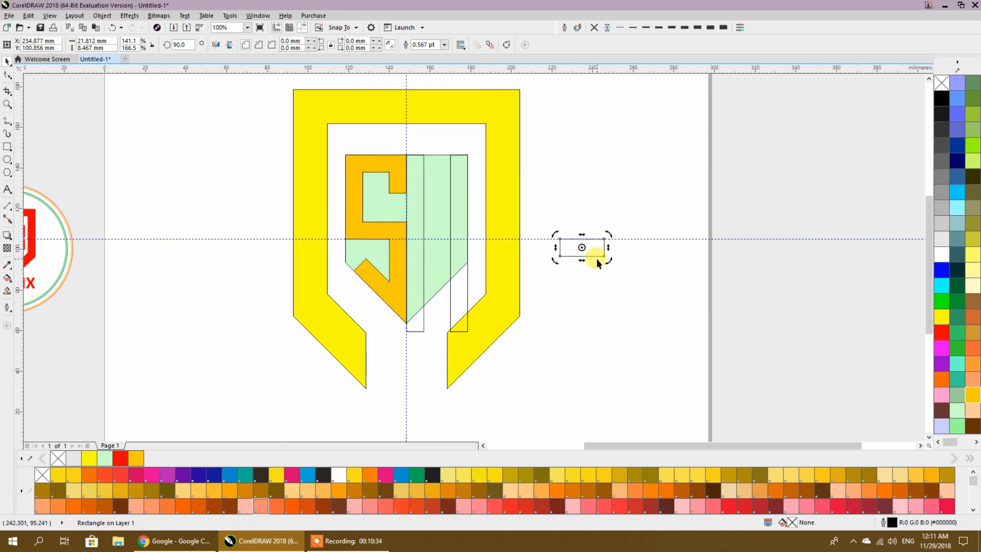
pyautogui.moveTo(586, 250); pyautogui.dragTo(447, 240)
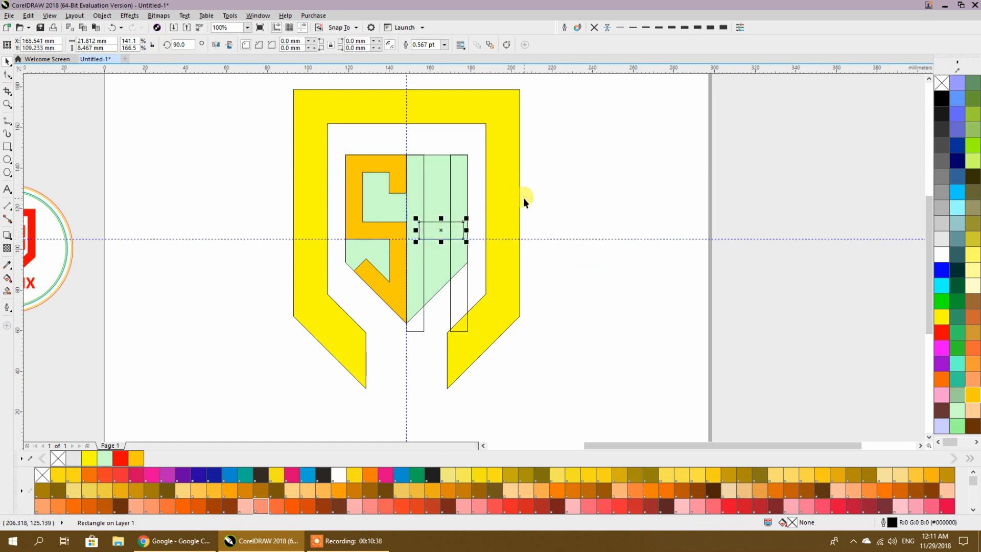
# Weld the crossbar and the two upright bars into one shape.
pyautogui.click(563, 204)
pyautogui.click(434, 238)
pyautogui.keyDown('shift'); pyautogui.click(459, 267); pyautogui.keyUp('shift')
pyautogui.keyDown('shift'); pyautogui.click(413, 293); pyautogui.keyUp('shift')
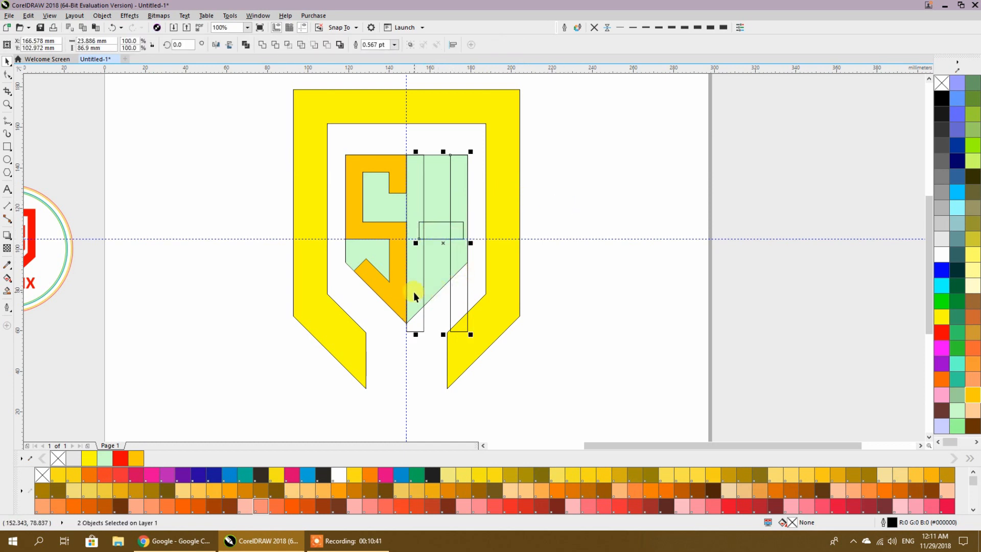
pyautogui.click(262, 45)
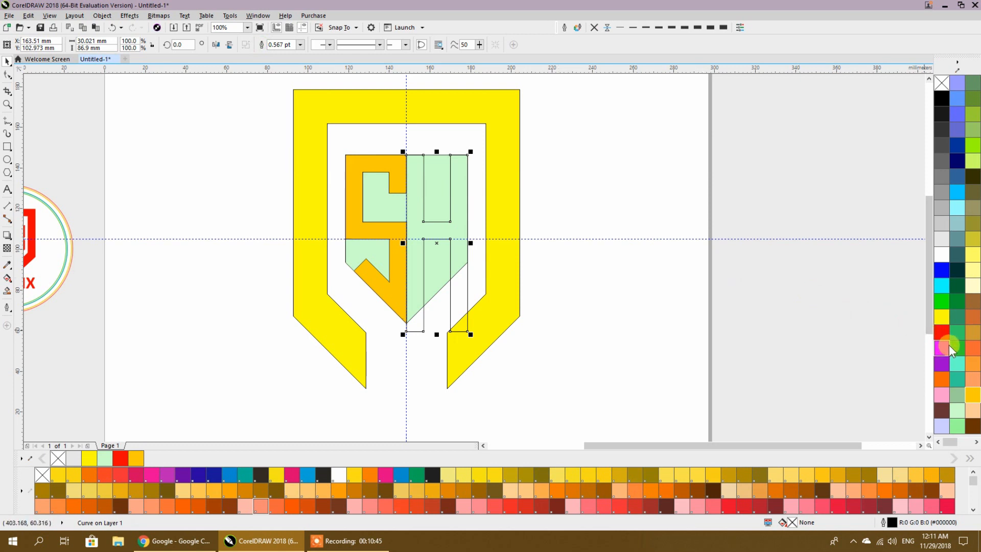
# Fill the welded H shape green and recolour the pale green shield shape grey.
pyautogui.click(957, 347)
pyautogui.click(638, 320)
pyautogui.click(437, 257)
pyautogui.click(942, 239)
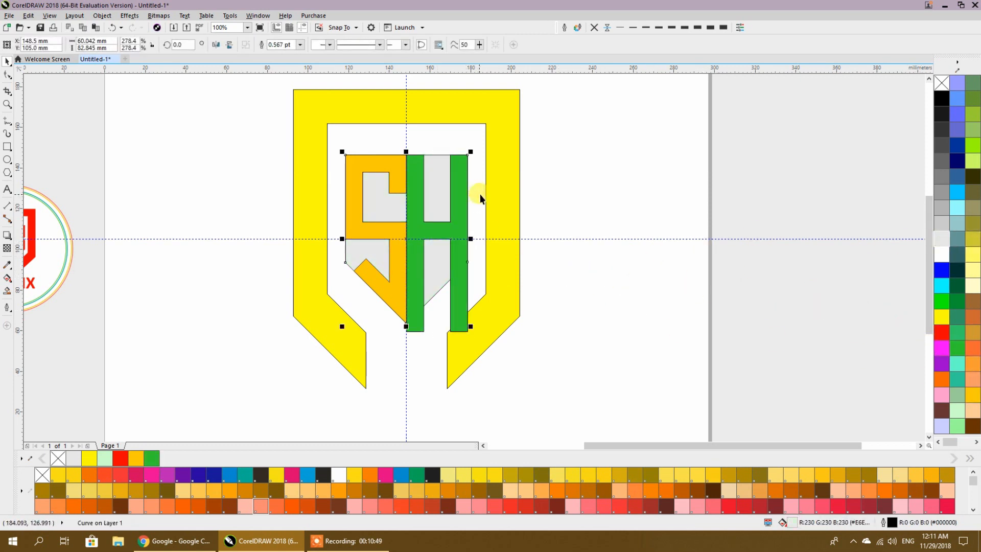
pyautogui.click(941, 207)
pyautogui.click(642, 284)
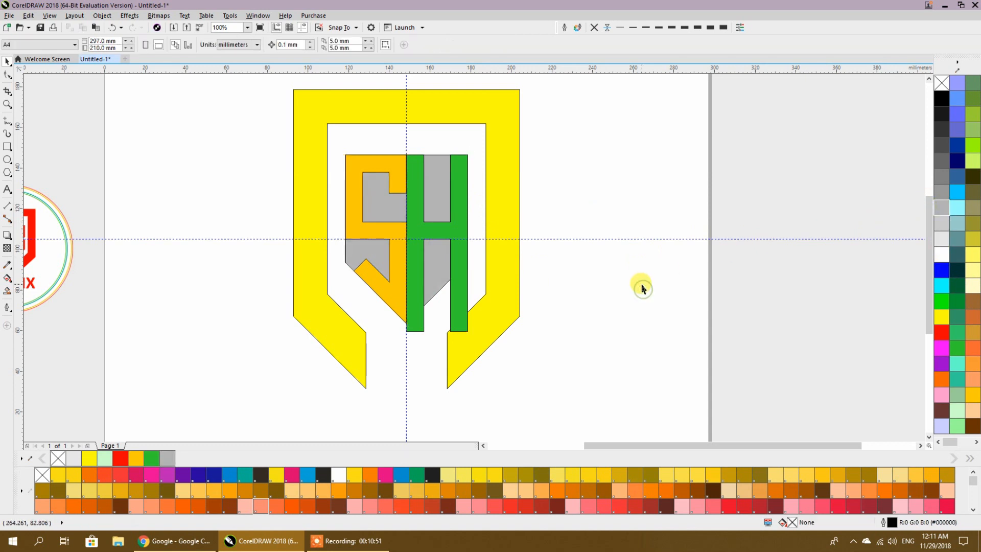
# Undo the green and grey fills and the weld of the crossbar with the uprights.
pyautogui.scroll(2, 382, 165)
pyautogui.scroll(-2, 495, 194)
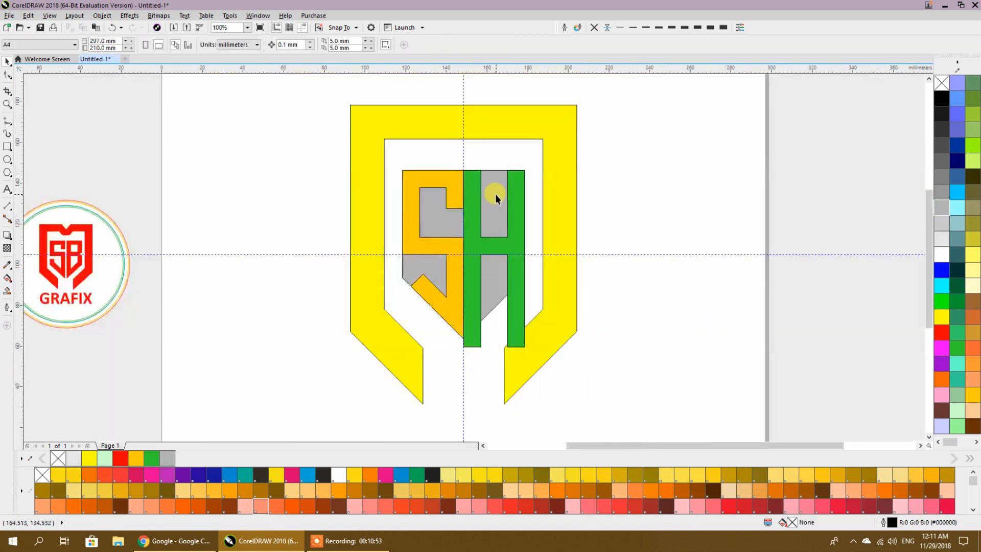
pyautogui.scroll(2, 498, 189)
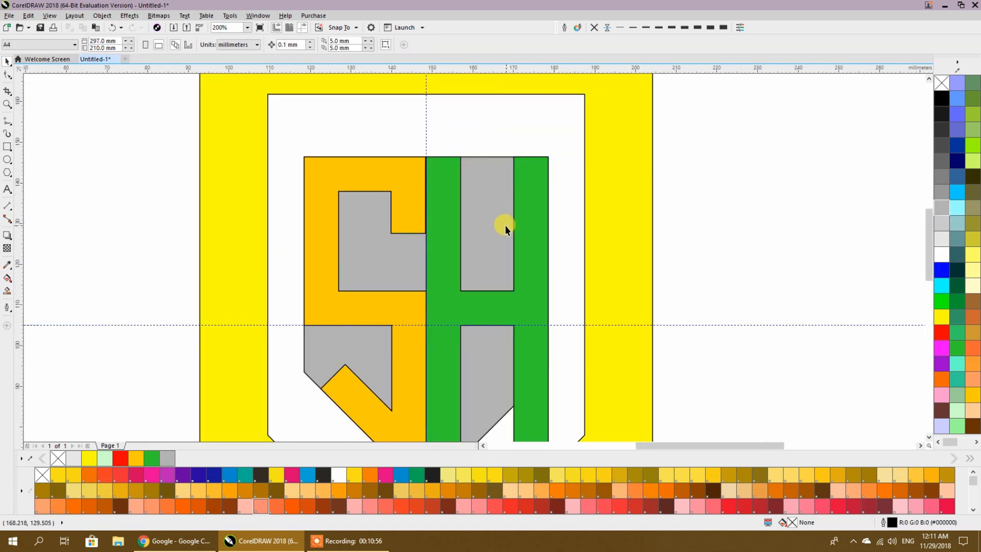
pyautogui.hotkey('ctrl', 'z')
pyautogui.hotkey('ctrl', 'z')
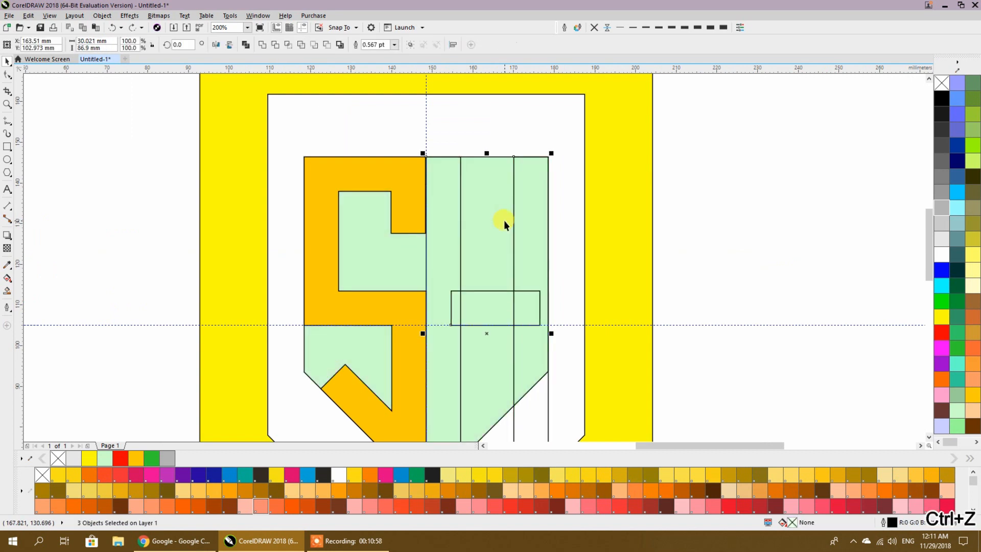
# Place two spare copies of the crossbar to the right, one beside the frame and one overlapping its right edge.
pyautogui.scroll(-2, 504, 219)
pyautogui.click(621, 224)
pyautogui.rightClick(630, 143)
pyautogui.moveTo(496, 257); pyautogui.dragTo(594, 252)
pyautogui.rightClick(595, 251)
# Weld the original crossbar to the two upright bars on the pale green shape.
pyautogui.scroll(2, 514, 259)
pyautogui.click(505, 258)
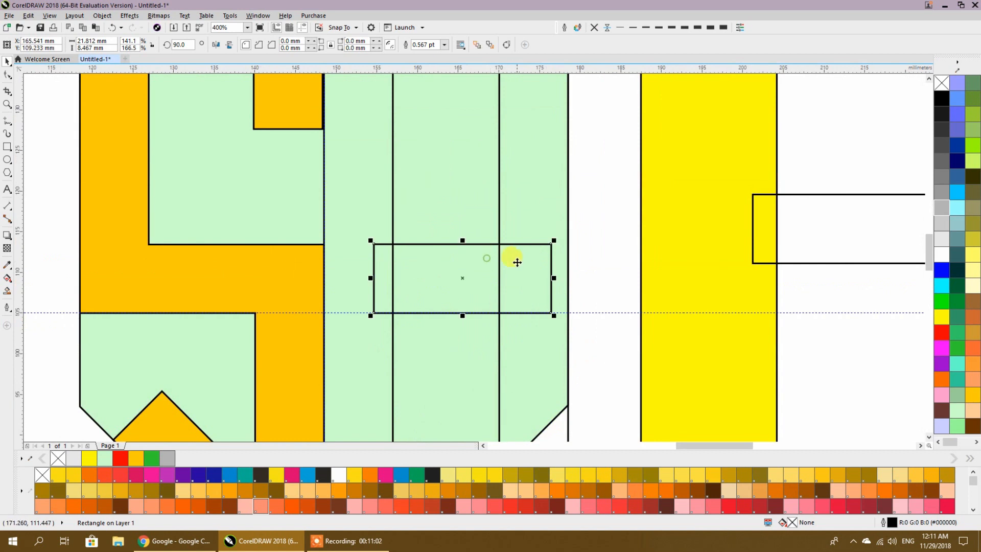
pyautogui.scroll(-2, 508, 260)
pyautogui.keyDown('shift'); pyautogui.click(498, 263); pyautogui.keyUp('shift')
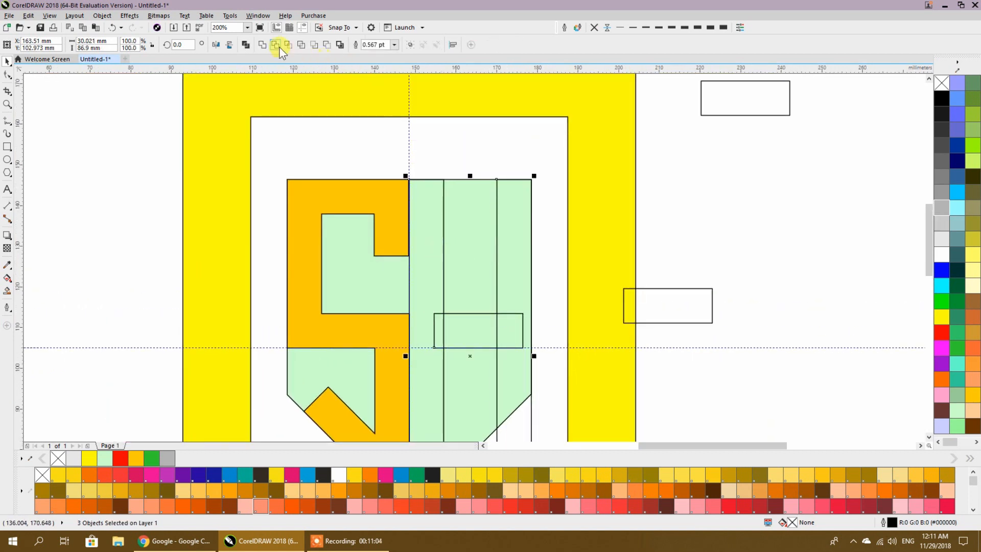
pyautogui.click(265, 45)
# Set a spare crossbar copy across the top of the uprights, flush with the shield's top edge, and weld it on.
pyautogui.moveTo(690, 302); pyautogui.dragTo(482, 183)
pyautogui.keyDown('shift'); pyautogui.click(432, 228); pyautogui.keyUp('shift')
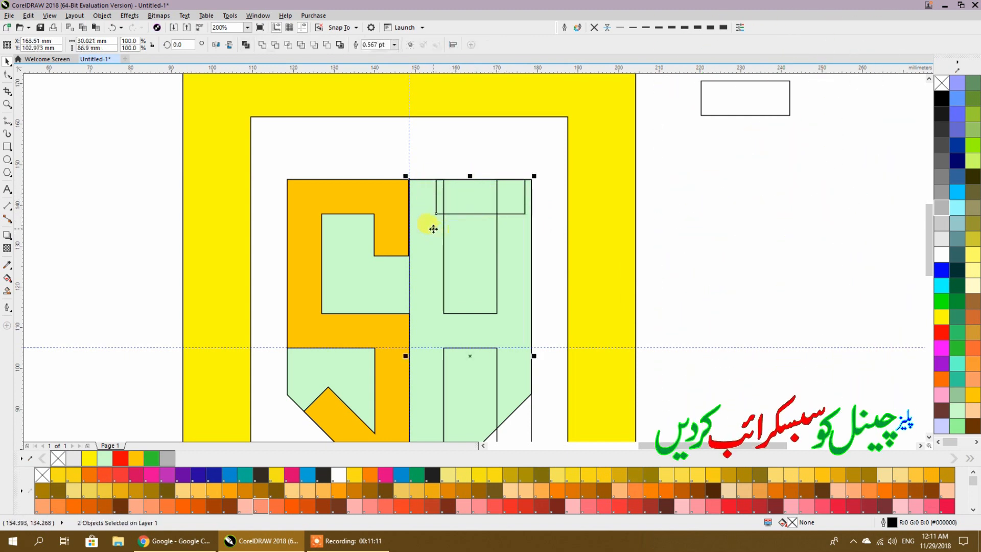
pyautogui.click(246, 45)
pyautogui.click(639, 208)
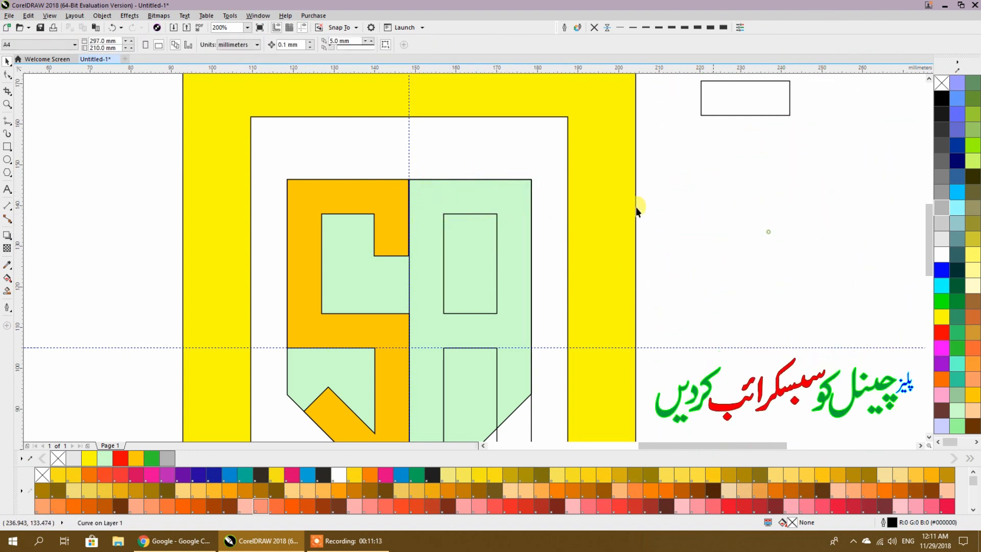
# Copy the spare crossbar to the right of the frame and enlarge the copy to about 110 × 42 mm.
pyautogui.scroll(-2, 514, 170)
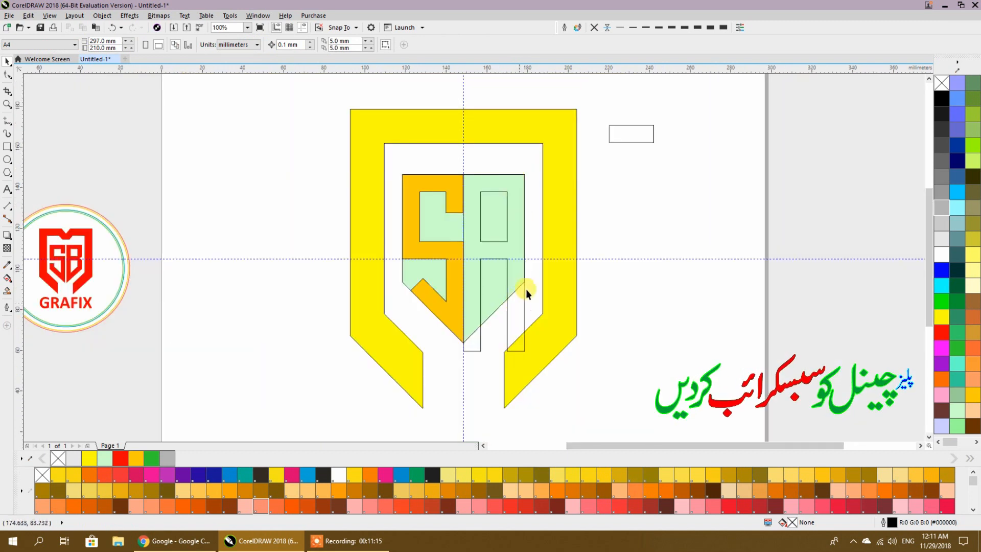
pyautogui.moveTo(621, 142); pyautogui.dragTo(763, 256)
pyautogui.rightClick(638, 258)
pyautogui.moveTo(652, 258); pyautogui.dragTo(639, 324)
pyautogui.moveTo(648, 282); pyautogui.dragTo(702, 300)
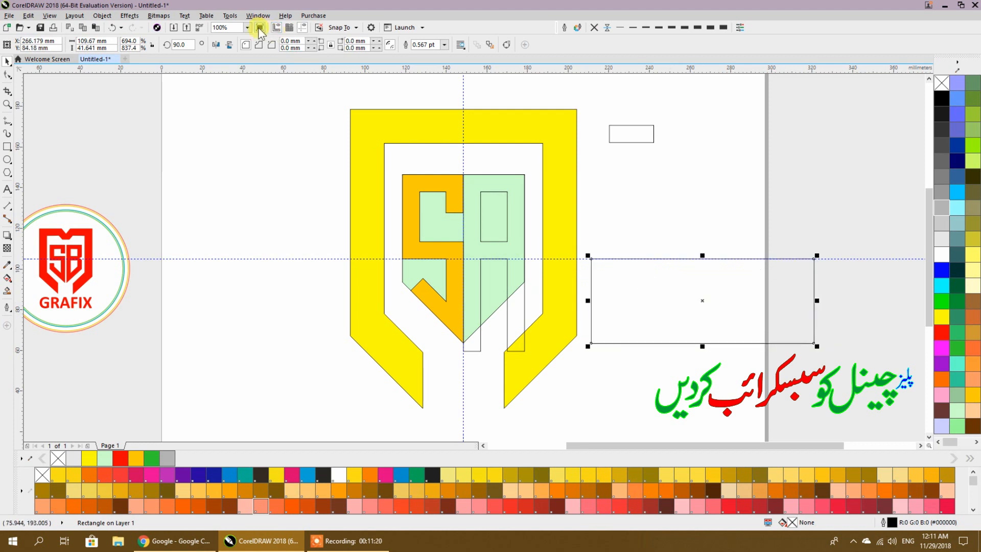
# Rotate the large rectangle to 315 degrees and set it against the pale green shield's lower-right slanted edge.
pyautogui.click(187, 45)
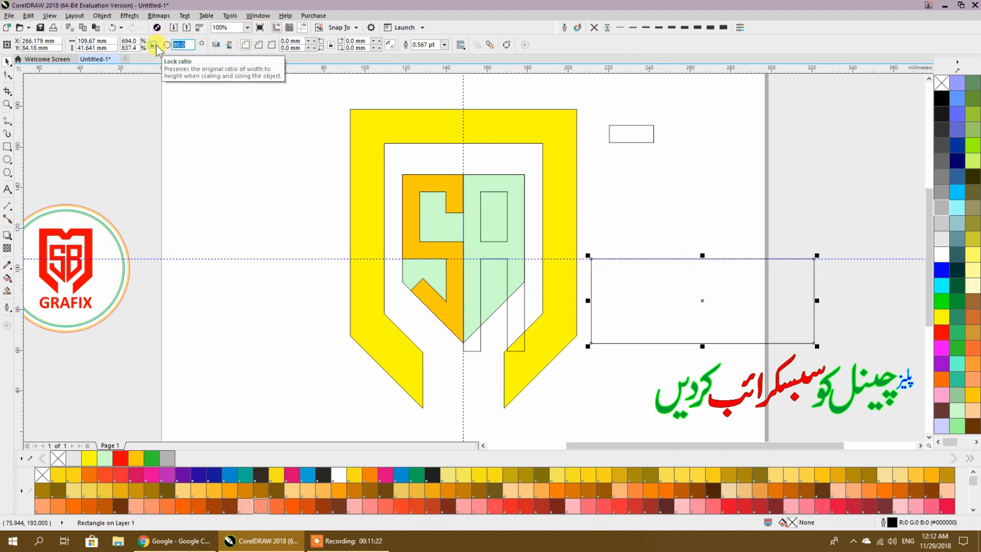
pyautogui.write('45')
pyautogui.press('Return')
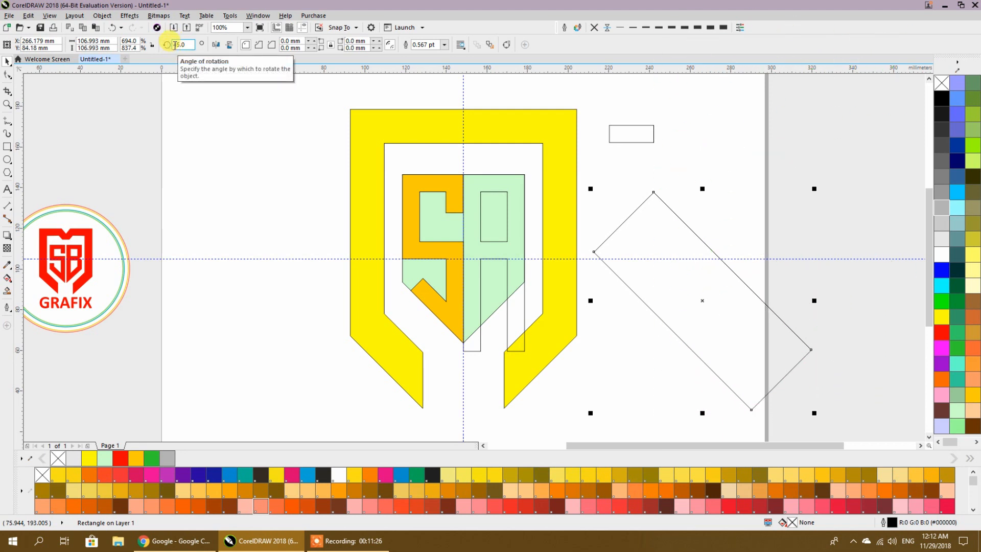
pyautogui.write('315')
pyautogui.press('Return')
pyautogui.moveTo(667, 275); pyautogui.dragTo(509, 301)
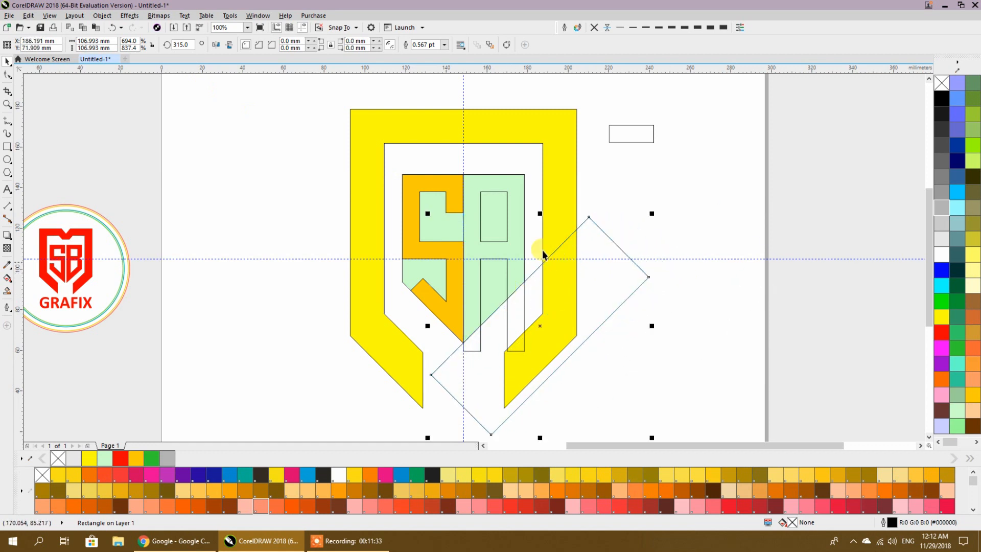
# Trim the B shape's uprights along the shield's slanted edge with the rotated rectangle, and delete that rectangle.
pyautogui.keyDown('shift'); pyautogui.click(507, 189); pyautogui.keyUp('shift')
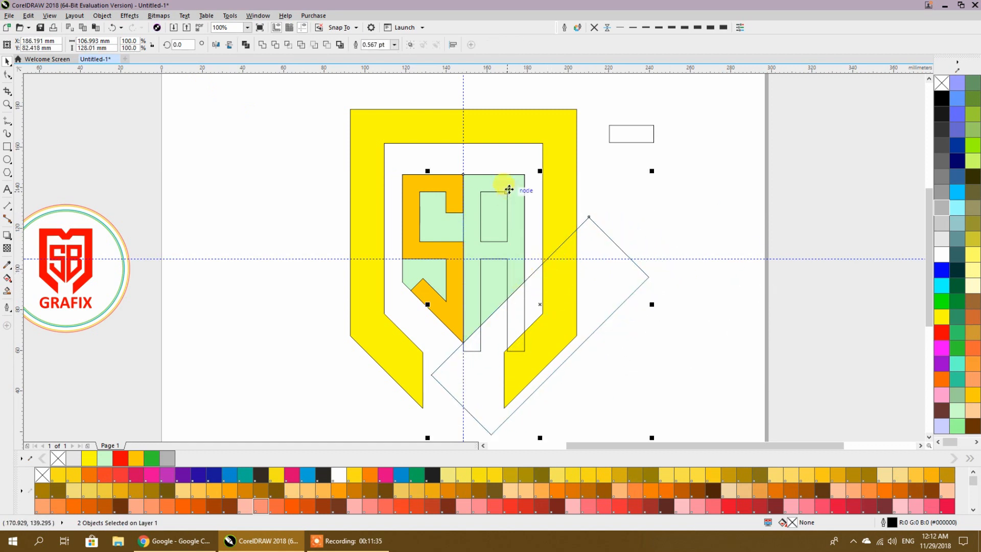
pyautogui.click(274, 45)
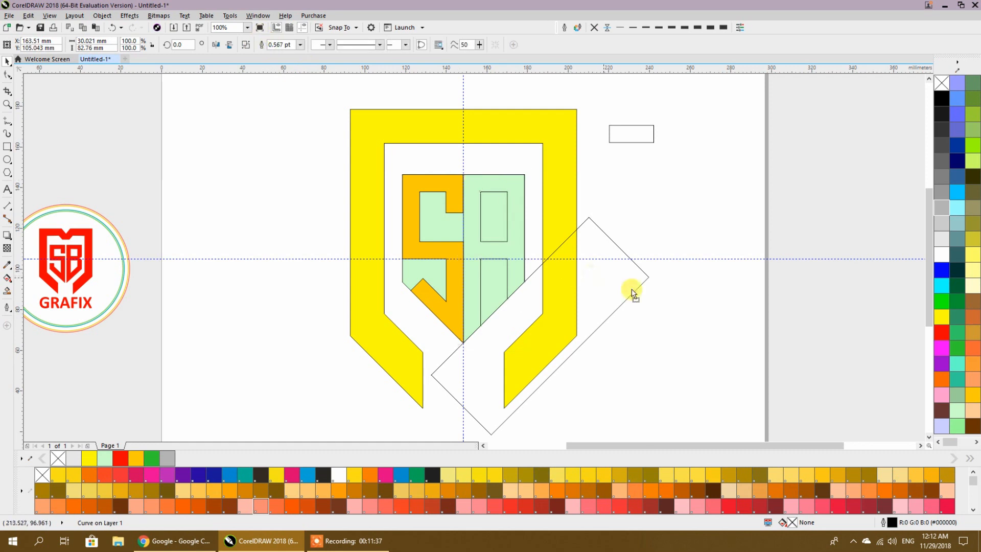
pyautogui.moveTo(633, 292); pyautogui.dragTo(745, 305)
pyautogui.press('Delete')
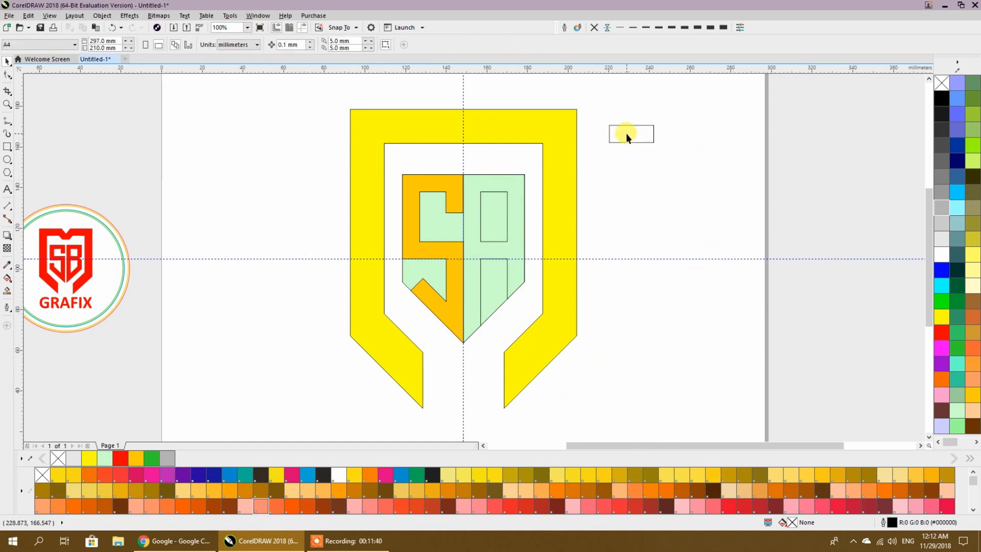
pyautogui.moveTo(627, 134); pyautogui.dragTo(662, 226)
pyautogui.rightClick(662, 225)
pyautogui.moveTo(186, 45); pyautogui.dragTo(148, 45)
pyautogui.write('45')
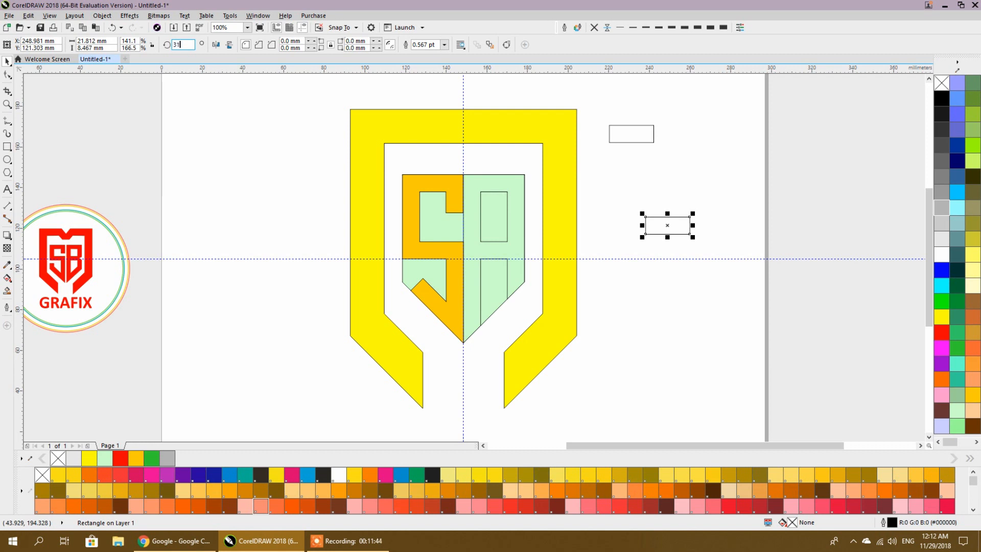
pyautogui.press('Return')
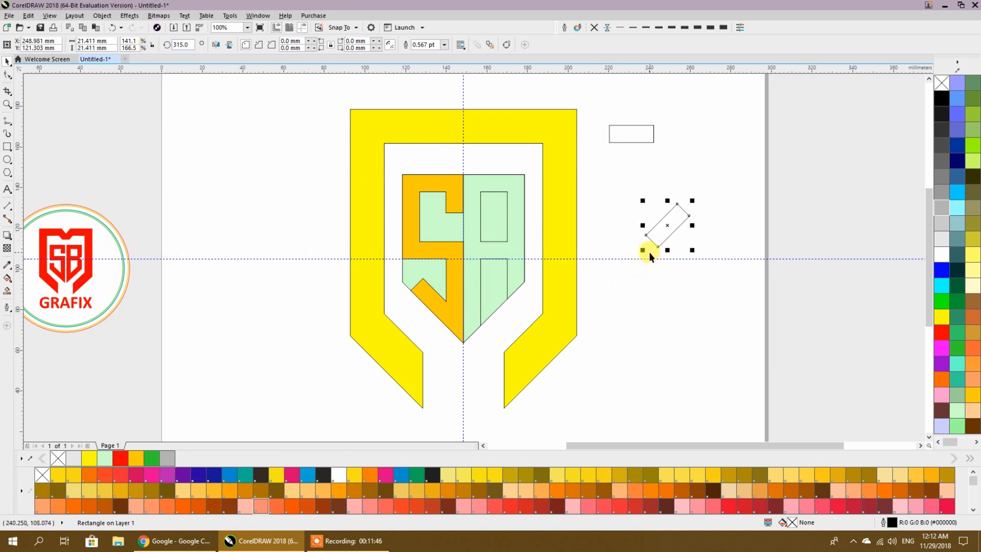
pyautogui.hotkey('ctrl', 'z')
pyautogui.hotkey('ctrl', 'z')
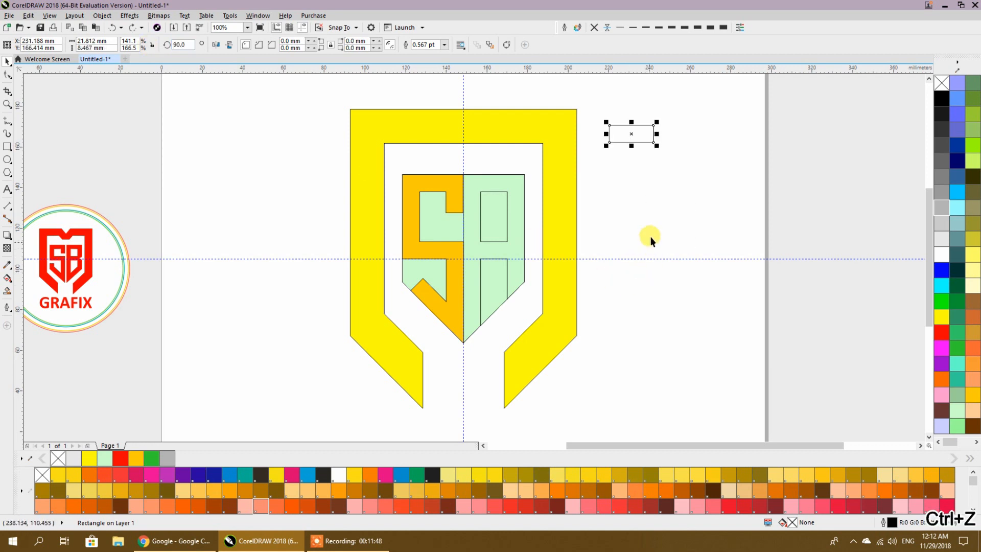
# Copy the spare bar below itself, lengthen the copy and rotate it to 315 degrees.
pyautogui.moveTo(640, 133); pyautogui.dragTo(788, 230)
pyautogui.rightClick(670, 229)
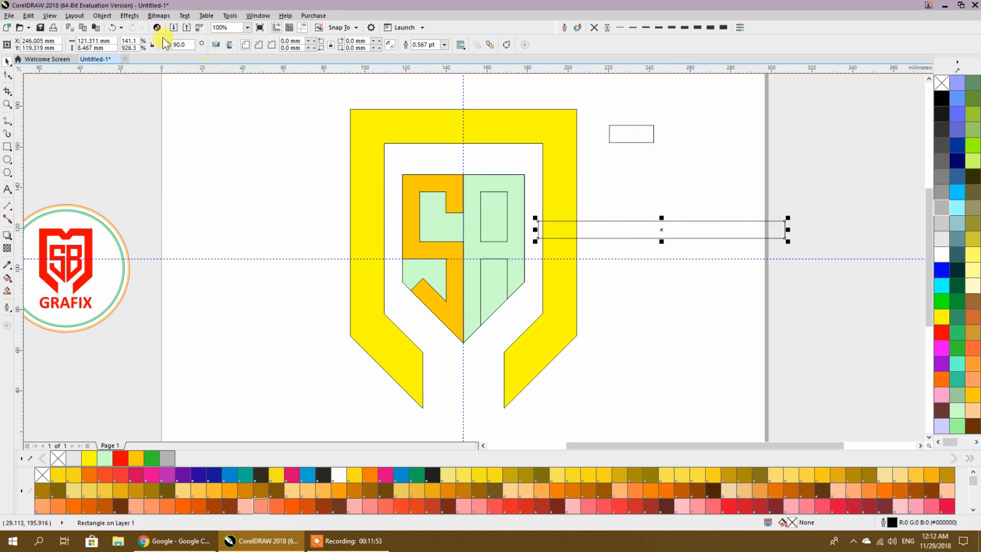
pyautogui.moveTo(787, 230); pyautogui.dragTo(709, 229)
pyautogui.doubleClick(180, 44)
pyautogui.write('3415')
pyautogui.press('Return')
pyautogui.click(663, 216)
pyautogui.click(674, 232)
# Place the rotated bar flush along the shield's lower-right slanted edge and weld it to the B shape.
pyautogui.moveTo(673, 232); pyautogui.dragTo(503, 312)
pyautogui.scroll(1, 510, 301)
pyautogui.scroll(1, 510, 301)
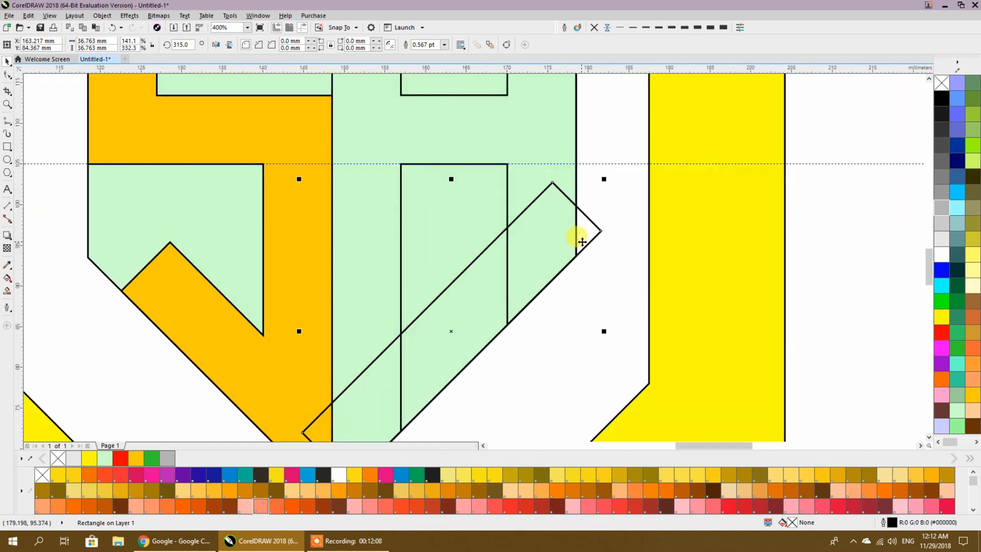
pyautogui.scroll(-1, 590, 236)
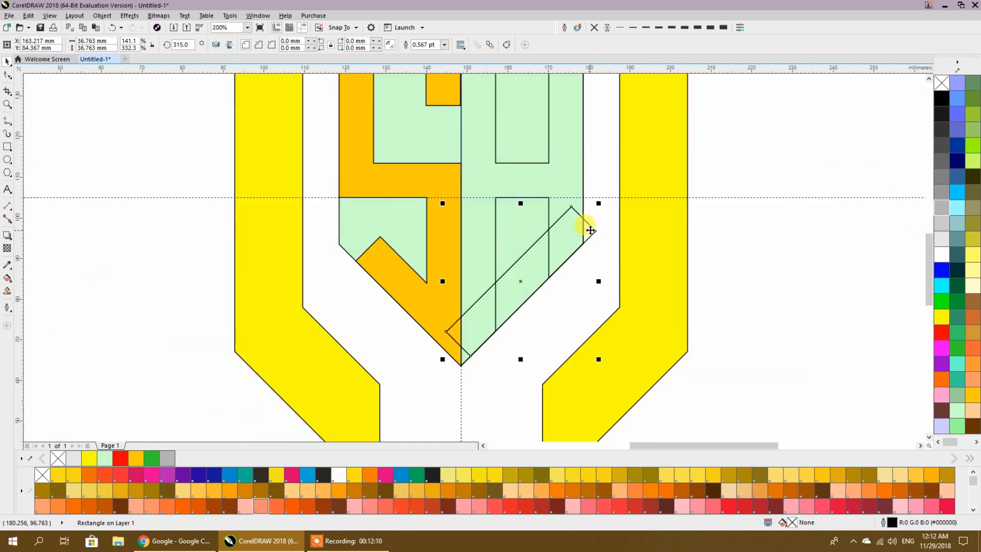
pyautogui.keyDown('shift'); pyautogui.click(576, 170); pyautogui.keyUp('shift')
pyautogui.click(262, 47)
pyautogui.click(551, 311)
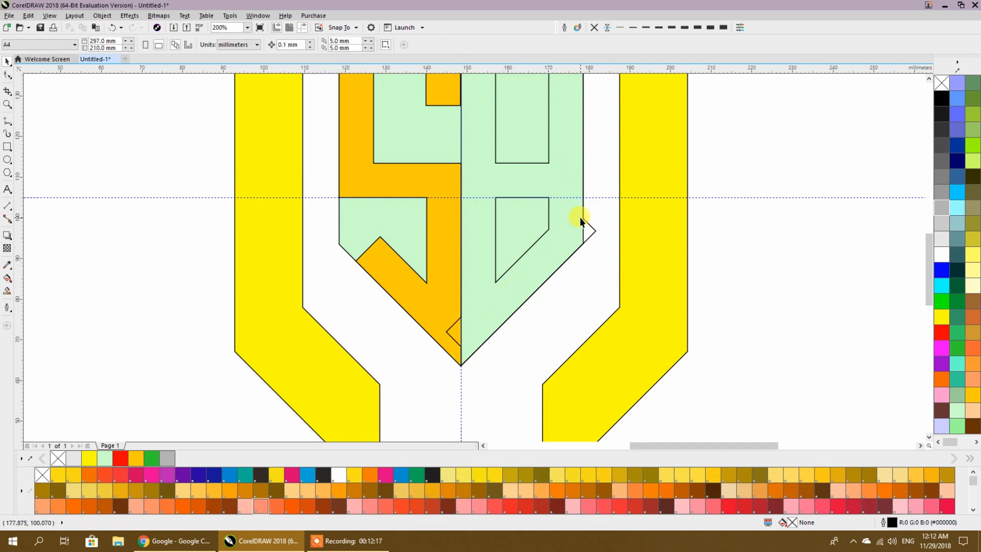
# Fill the welded B shape with cyan.
pyautogui.click(566, 238)
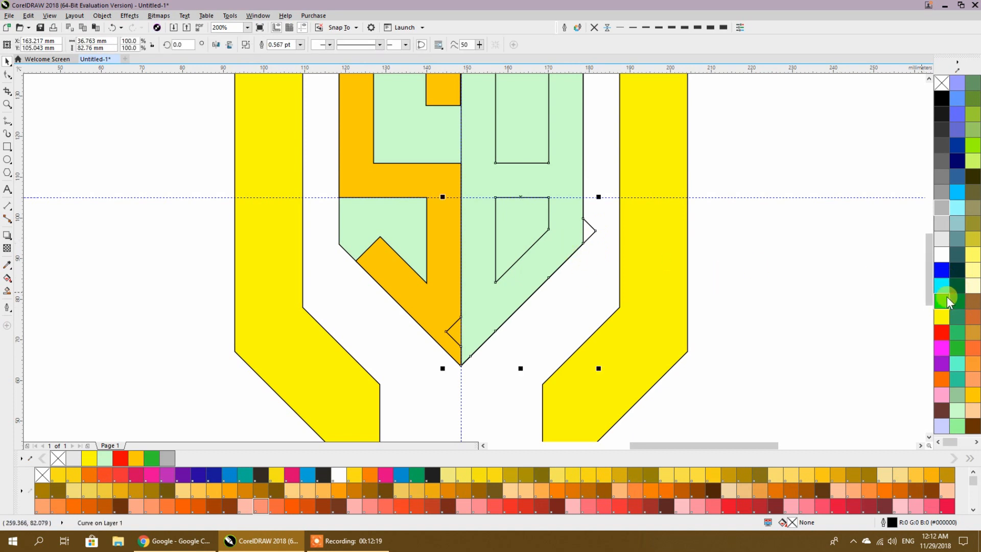
pyautogui.click(943, 289)
pyautogui.click(608, 263)
# Place a 21.8 × 34.2 mm copy of the spare bar against the B's right edge and trim off the protruding corner.
pyautogui.scroll(-2, 608, 263)
pyautogui.moveTo(664, 130); pyautogui.dragTo(696, 335)
pyautogui.moveTo(674, 289); pyautogui.dragTo(576, 249)
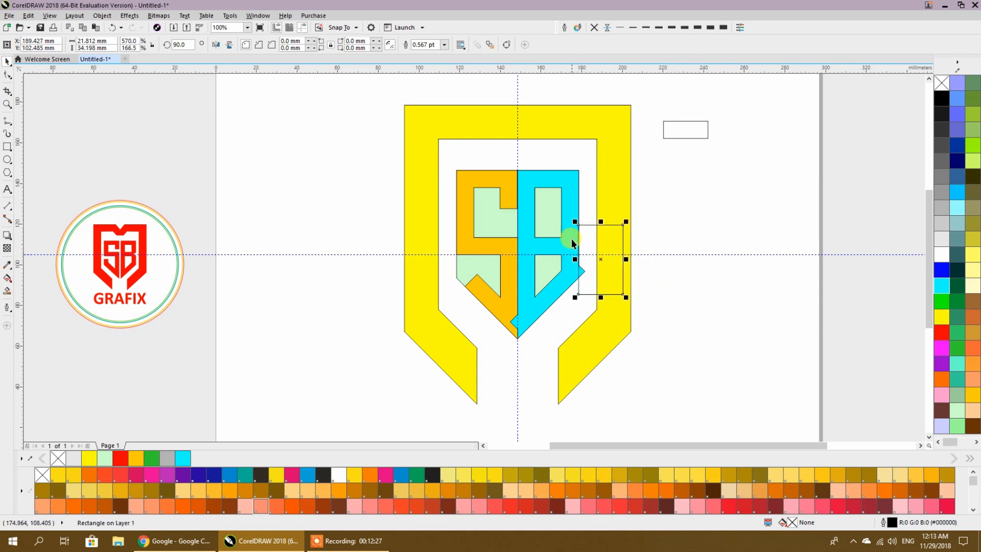
pyautogui.keyDown('shift'); pyautogui.click(568, 199); pyautogui.keyUp('shift')
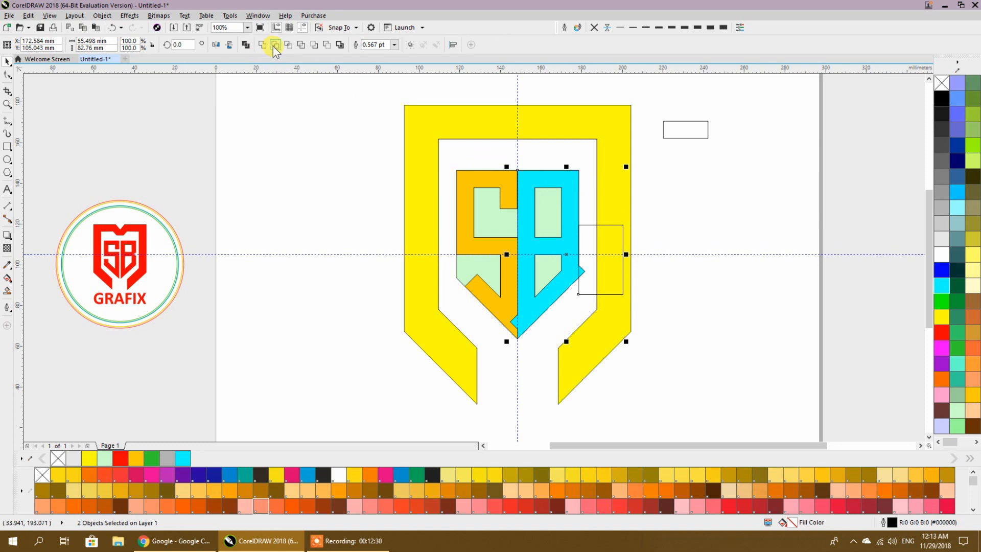
pyautogui.click(273, 46)
pyautogui.click(731, 305)
# Align the trimming rectangle's right edge with the vertical guideline, trim the B's overlap on the S, and delete the rectangle.
pyautogui.moveTo(603, 277); pyautogui.dragTo(520, 309)
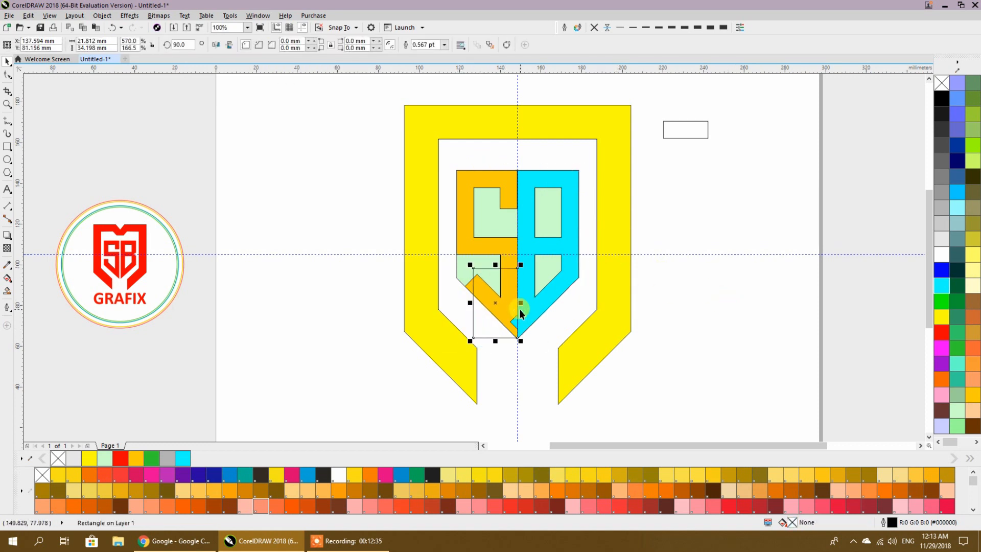
pyautogui.scroll(5, 520, 333)
pyautogui.moveTo(376, 245); pyautogui.dragTo(344, 334)
pyautogui.moveTo(387, 311); pyautogui.dragTo(422, 304)
pyautogui.scroll(-1, 449, 313)
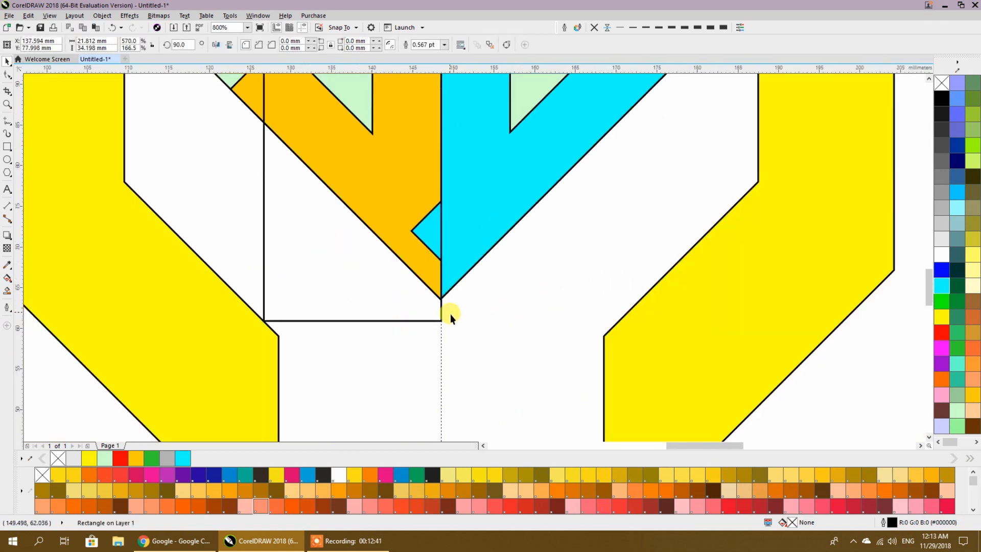
pyautogui.keyDown('shift'); pyautogui.click(476, 214); pyautogui.keyUp('shift')
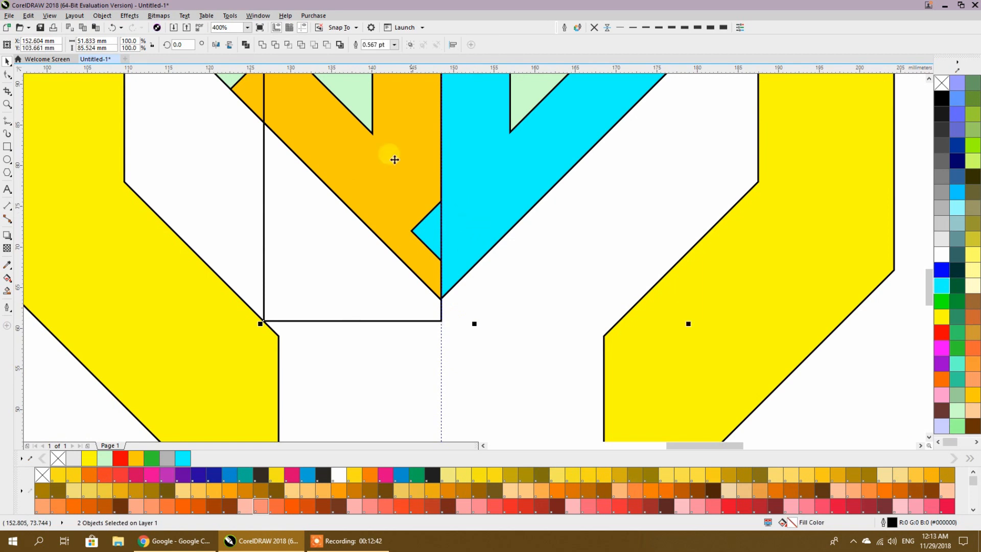
pyautogui.click(275, 45)
pyautogui.click(334, 301)
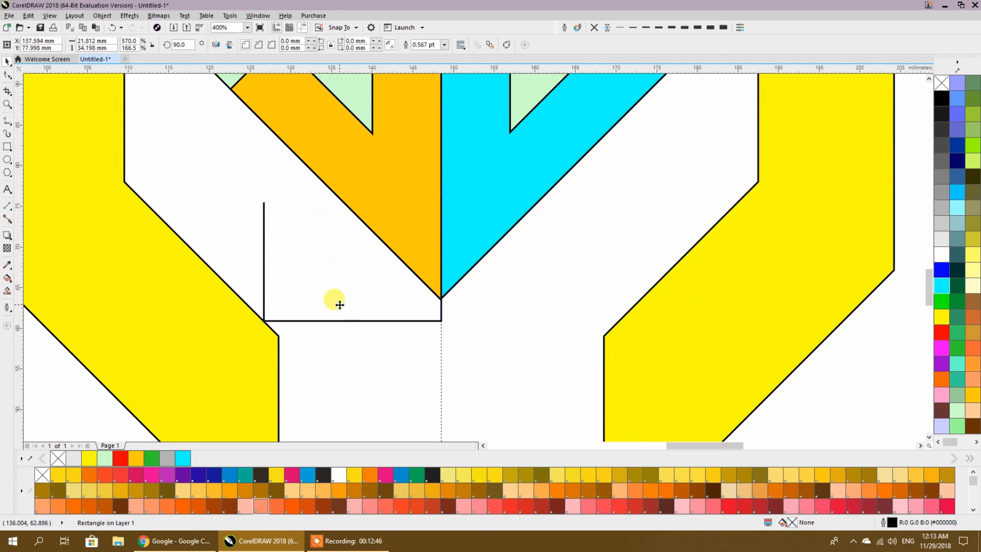
pyautogui.press('Delete')
# Copy the spare bar to below itself and rotate the copy to 315 degrees.
pyautogui.scroll(-2, 426, 296)
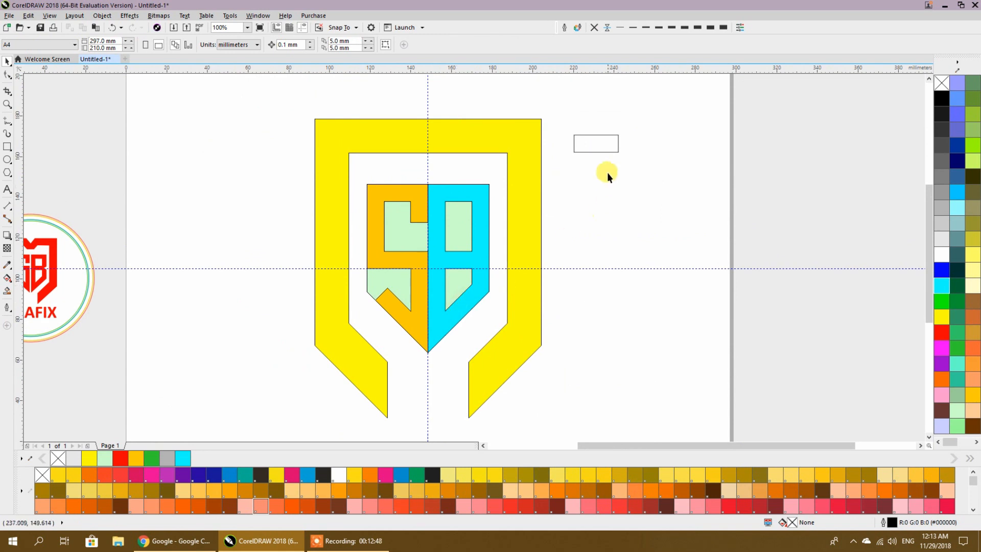
pyautogui.moveTo(599, 148); pyautogui.dragTo(643, 208)
pyautogui.click(180, 45)
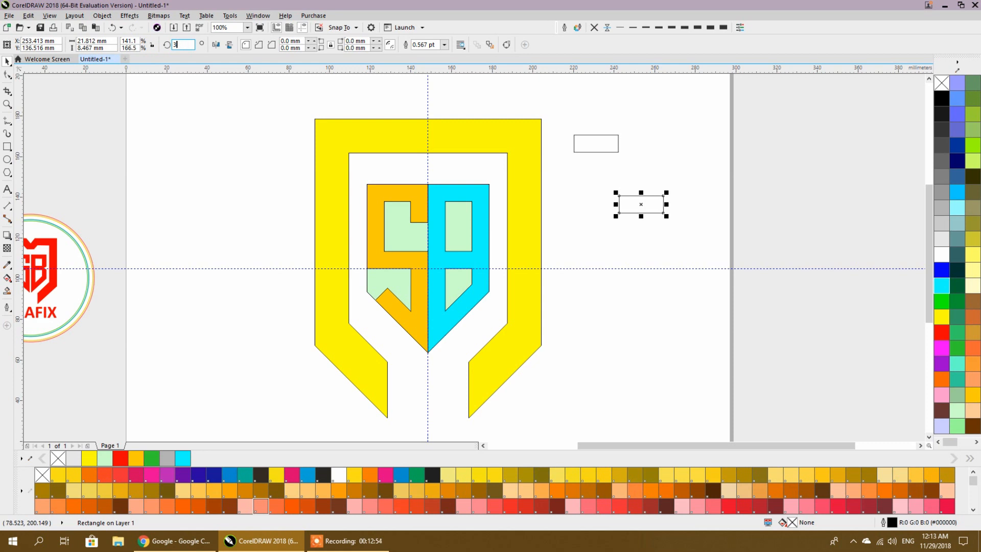
pyautogui.press('Return')
# Set the rotated bar's corner into the B's right edge between the counters, trim a triangular notch, and delete the bar.
pyautogui.moveTo(620, 215); pyautogui.dragTo(478, 261)
pyautogui.scroll(3, 479, 262)
pyautogui.scroll(3, 478, 259)
pyautogui.moveTo(540, 193); pyautogui.dragTo(511, 236)
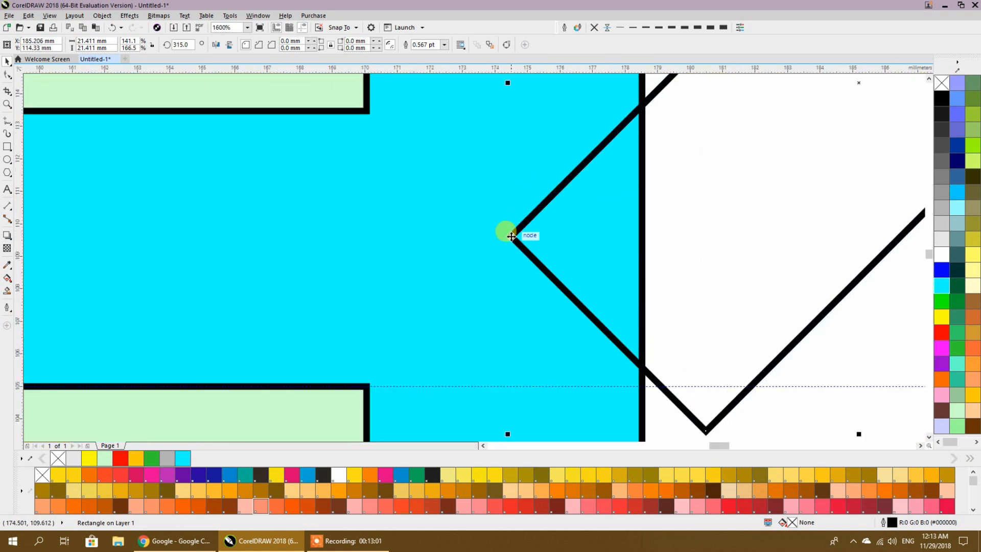
pyautogui.scroll(-1, 510, 236)
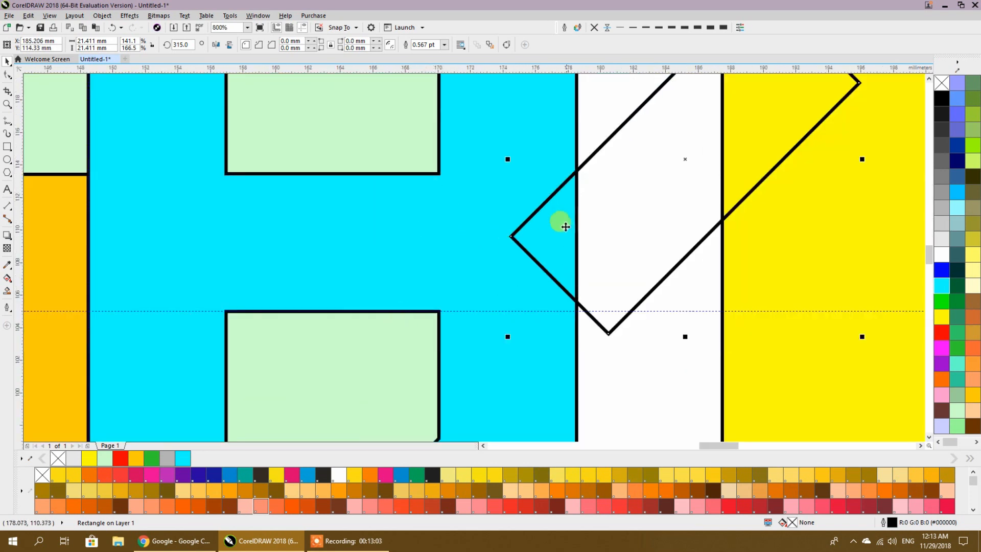
pyautogui.keyDown('shift'); pyautogui.click(560, 156); pyautogui.keyUp('shift')
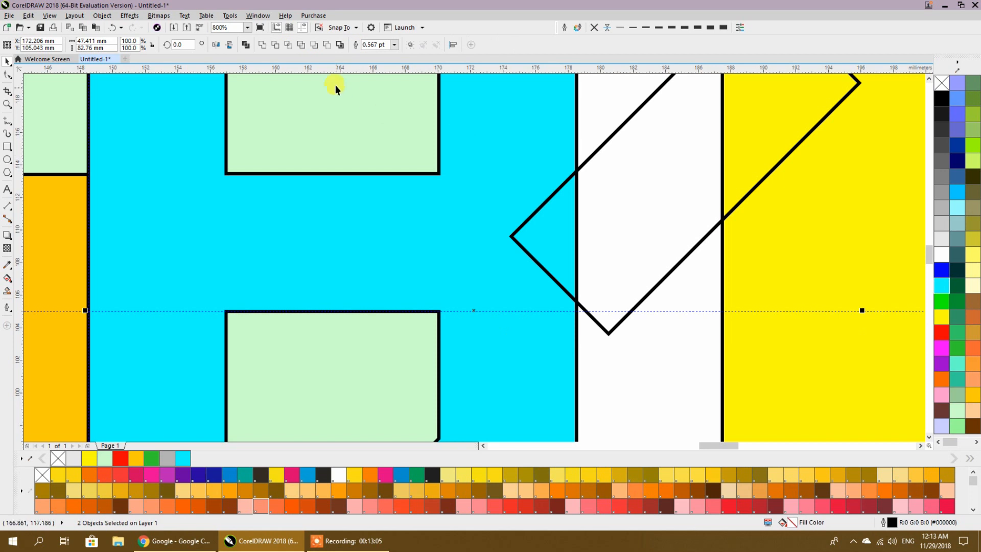
pyautogui.click(287, 45)
pyautogui.press('Delete')
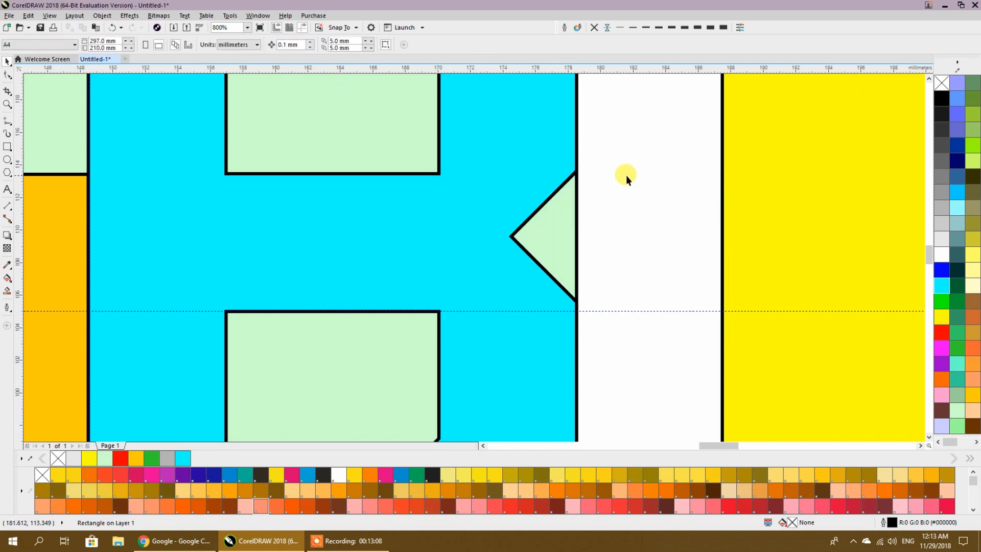
# Delete the pale green shield shape behind the S and B letters.
pyautogui.scroll(-3, 627, 177)
pyautogui.moveTo(591, 255); pyautogui.dragTo(520, 337)
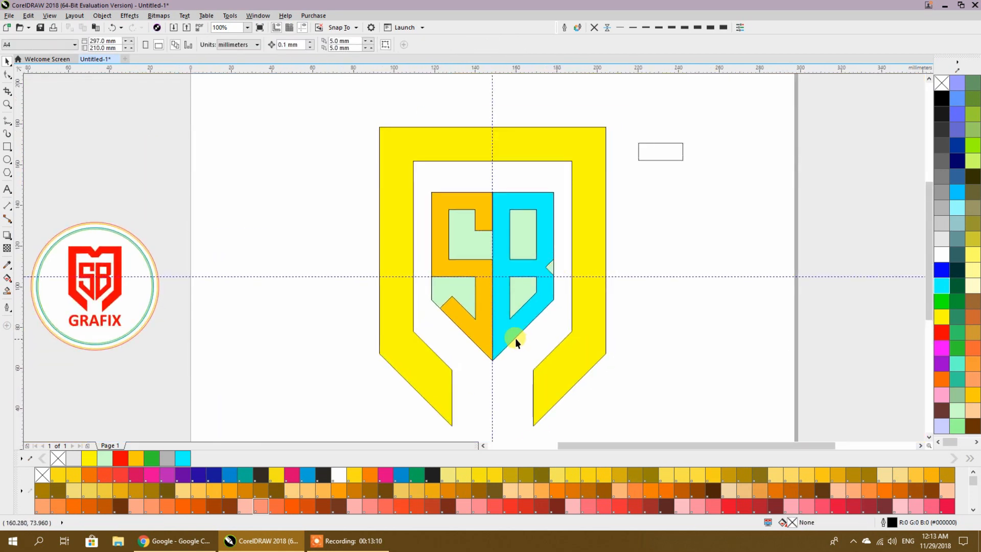
pyautogui.click(434, 286)
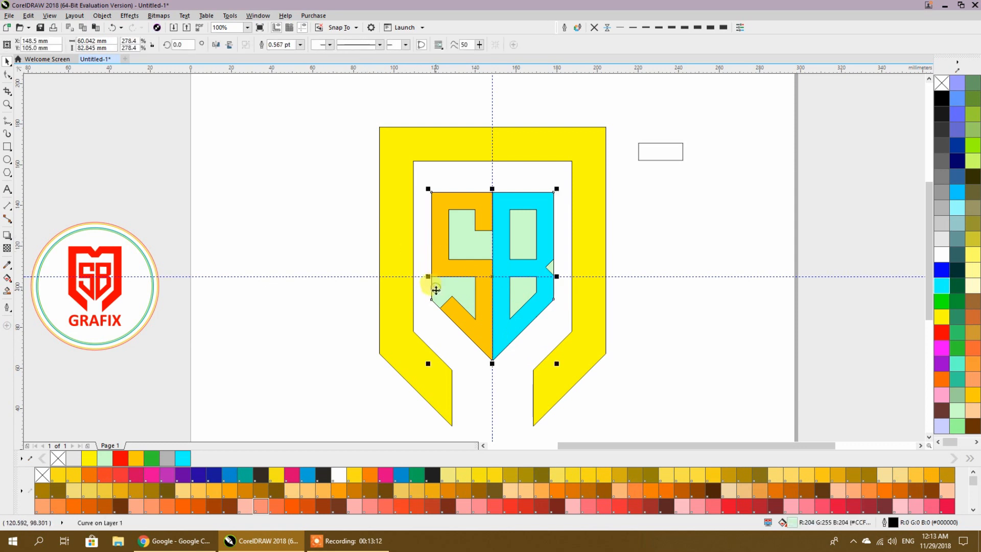
pyautogui.press('Delete')
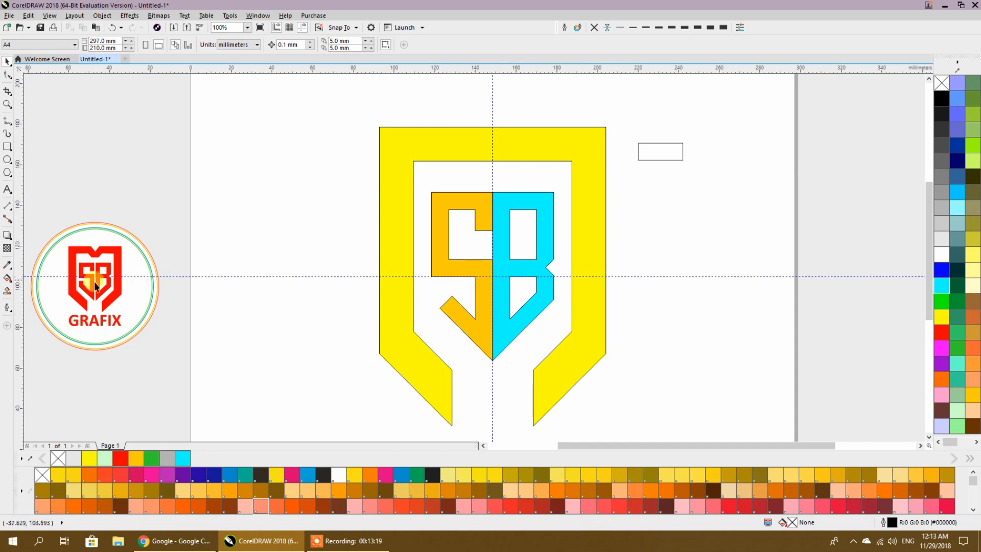
# Copy the spare bar, set the copy's rotation to 0 degrees and place it under the S's left stroke.
pyautogui.moveTo(661, 152); pyautogui.dragTo(658, 239)
pyautogui.rightClick(659, 239)
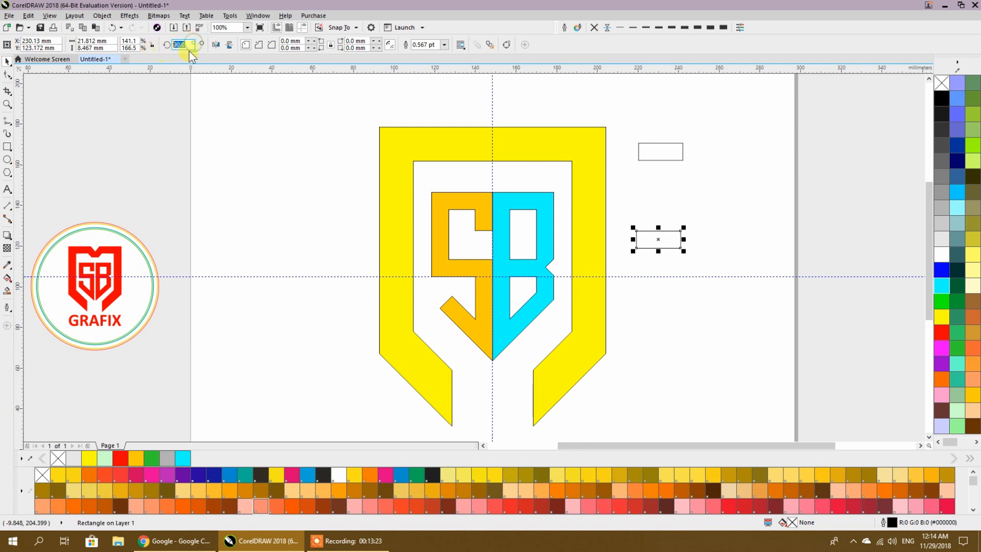
pyautogui.press('Return')
pyautogui.moveTo(654, 262); pyautogui.dragTo(437, 322)
pyautogui.scroll(3, 449, 291)
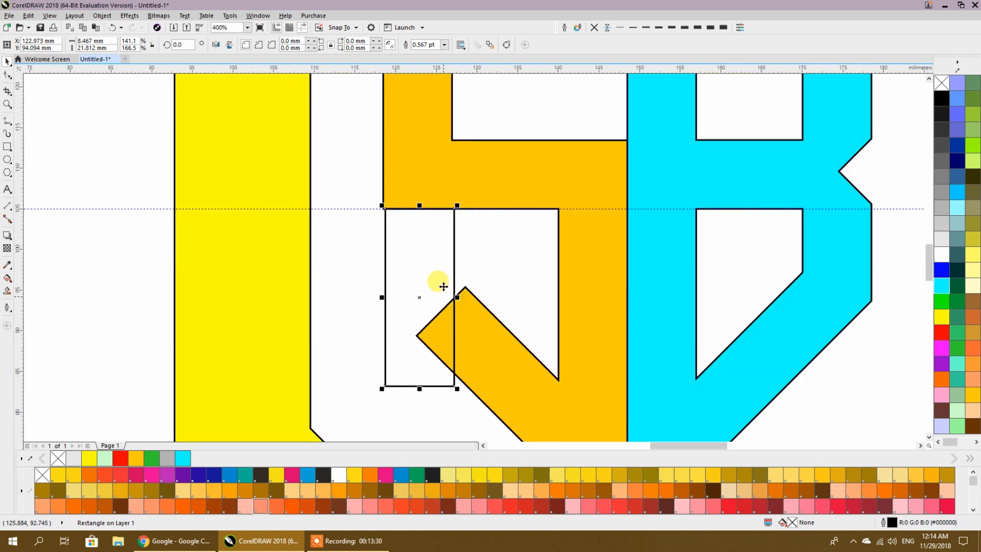
# Shorten the upright bar to about 15.1 mm and move it up so it overlaps the tip of the S's hook.
pyautogui.moveTo(418, 208); pyautogui.dragTo(419, 263)
pyautogui.click(464, 321)
pyautogui.moveTo(464, 320); pyautogui.dragTo(437, 264)
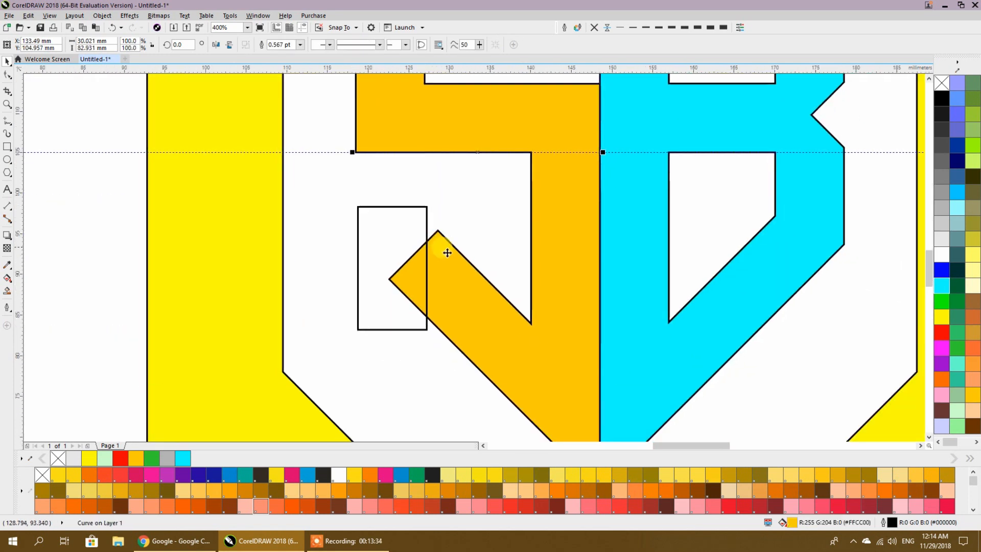
pyautogui.click(401, 330)
pyautogui.moveTo(401, 330); pyautogui.dragTo(401, 294)
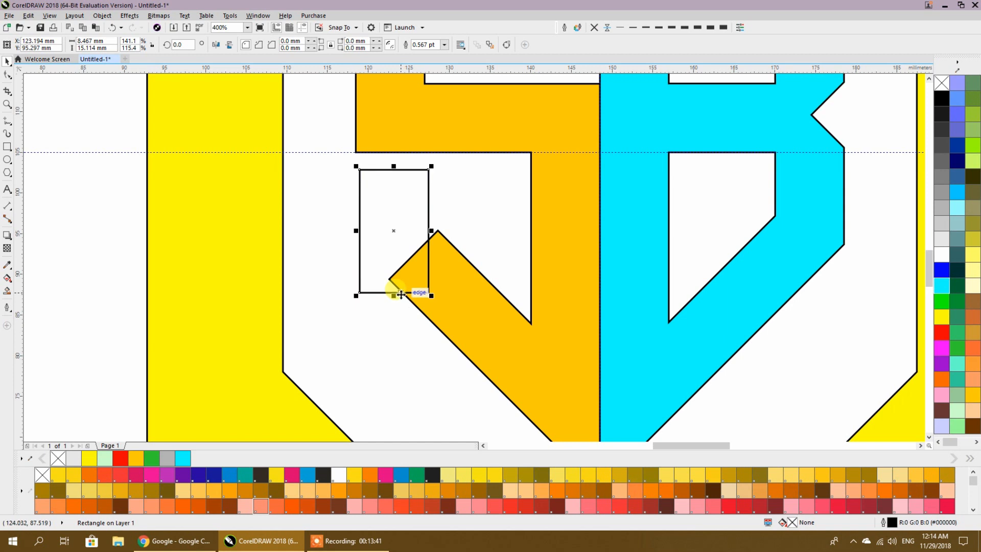
# Align the upright bar's left edge with the S's left edge and weld the bar to the S.
pyautogui.scroll(1, 418, 280)
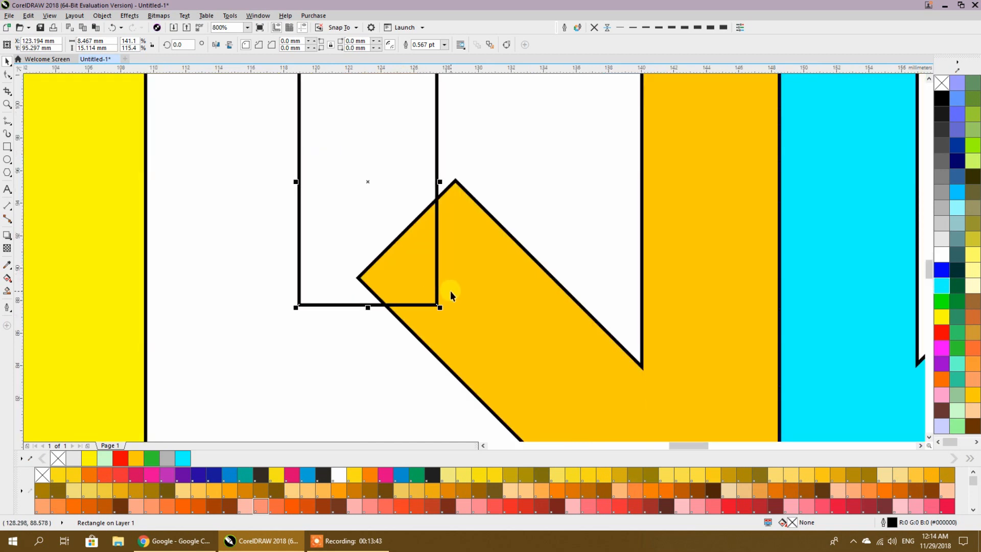
pyautogui.scroll(-1, 450, 290)
pyautogui.keyDown('shift'); pyautogui.click(459, 278); pyautogui.keyUp('shift')
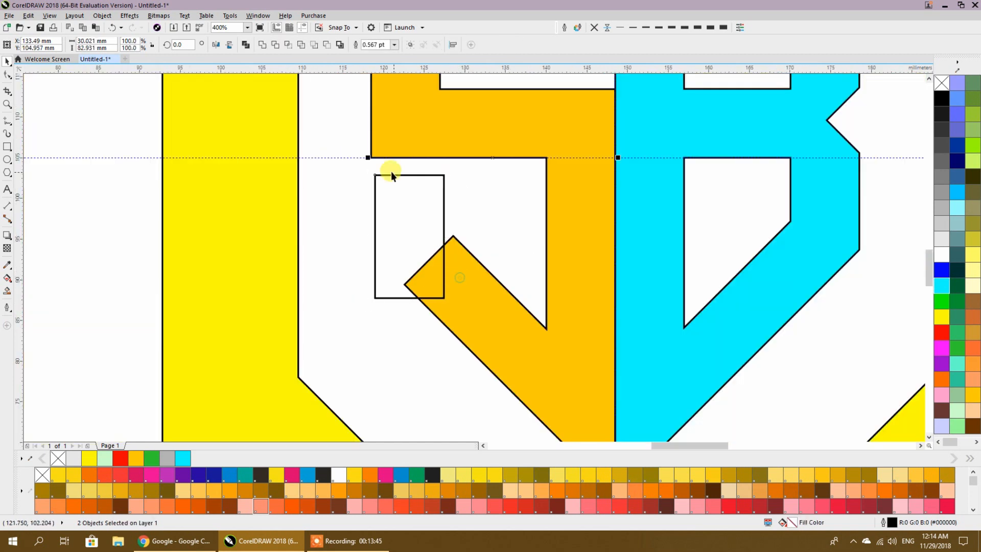
pyautogui.press('r')
pyautogui.press('l')
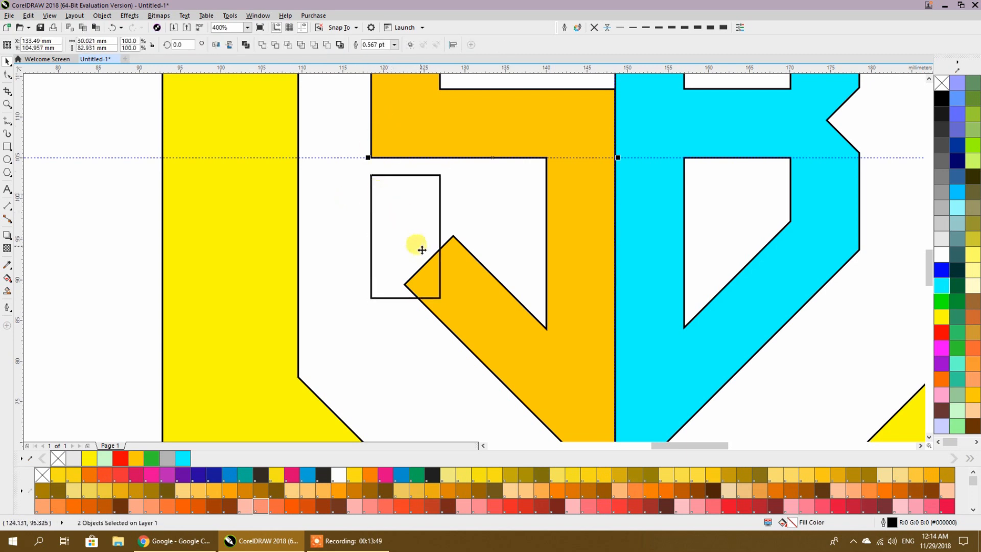
pyautogui.click(262, 44)
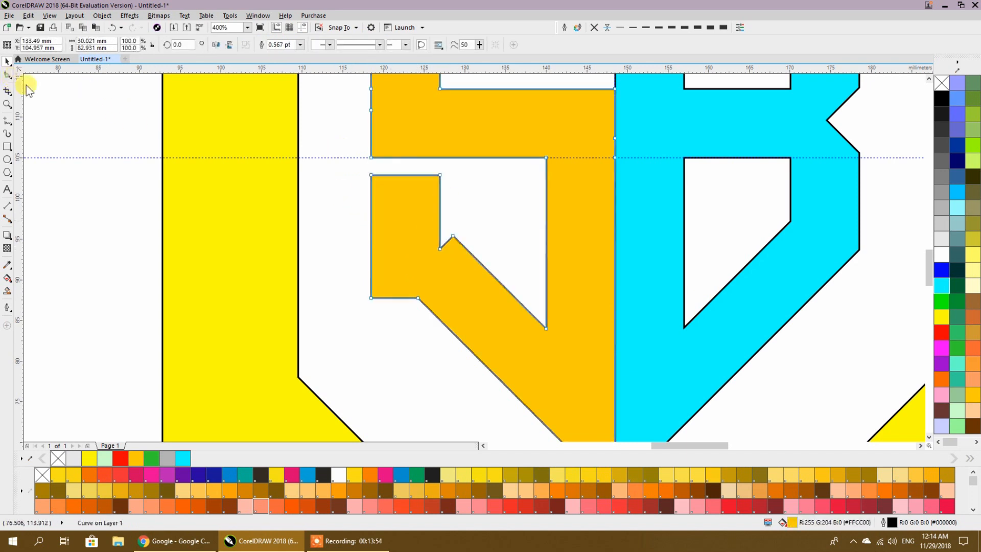
# Try deleting a node at the inner notch and another on the S's hook, and undo both deletions.
pyautogui.press('F10')
pyautogui.moveTo(440, 250); pyautogui.dragTo(452, 235)
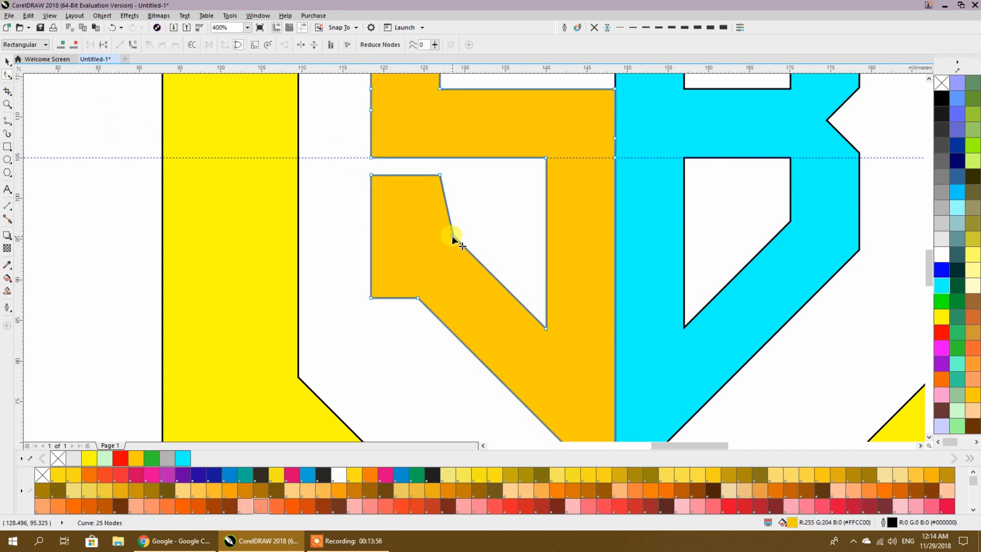
pyautogui.press('Delete')
pyautogui.hotkey('ctrl', 'z')
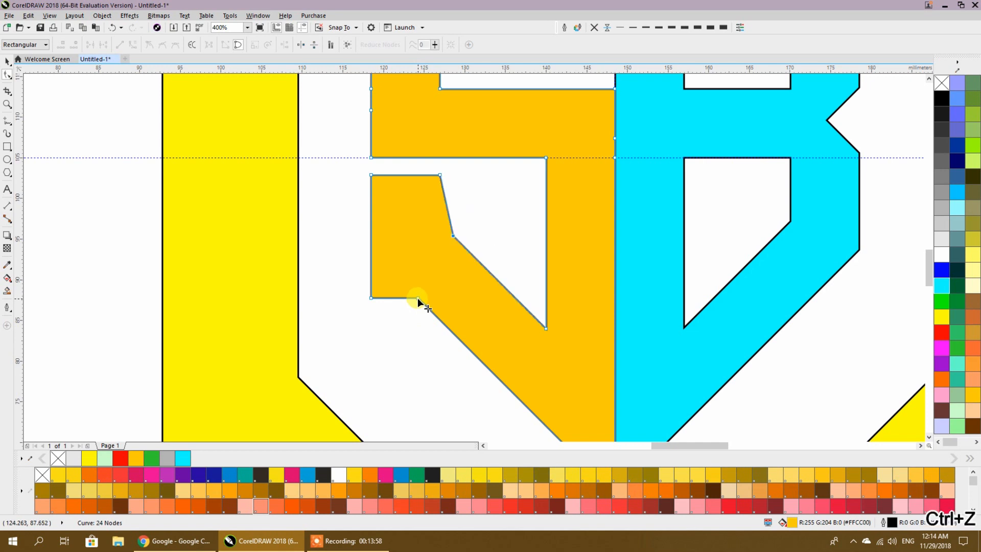
pyautogui.hotkey('ctrl', 'z')
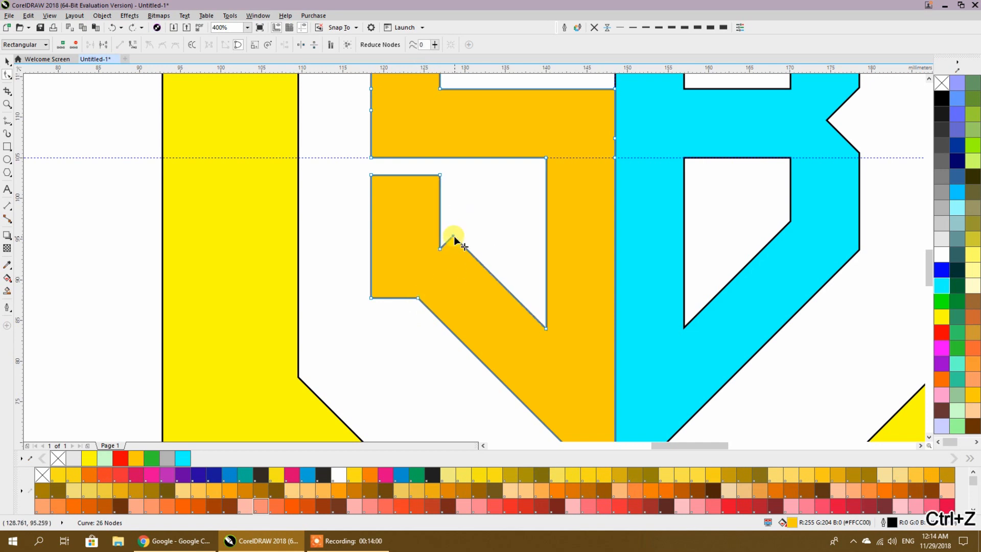
# Delete the protruding node above the hook's inner notch and the lower-edge node beside its outer corner to straighten the S's slants.
pyautogui.doubleClick(453, 236)
pyautogui.doubleClick(418, 296)
pyautogui.scroll(-2, 477, 269)
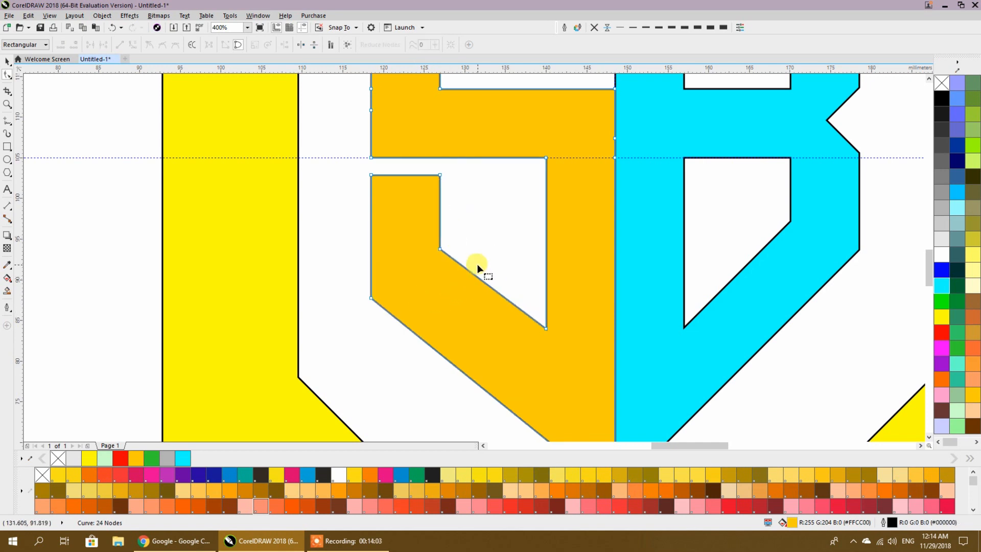
pyautogui.click(8, 61)
pyautogui.click(229, 148)
# Copy the spare bar below the original and stretch the copy into a thin upright strip about 105.8 mm tall.
pyautogui.scroll(-2, 355, 192)
pyautogui.moveTo(366, 213); pyautogui.dragTo(286, 293)
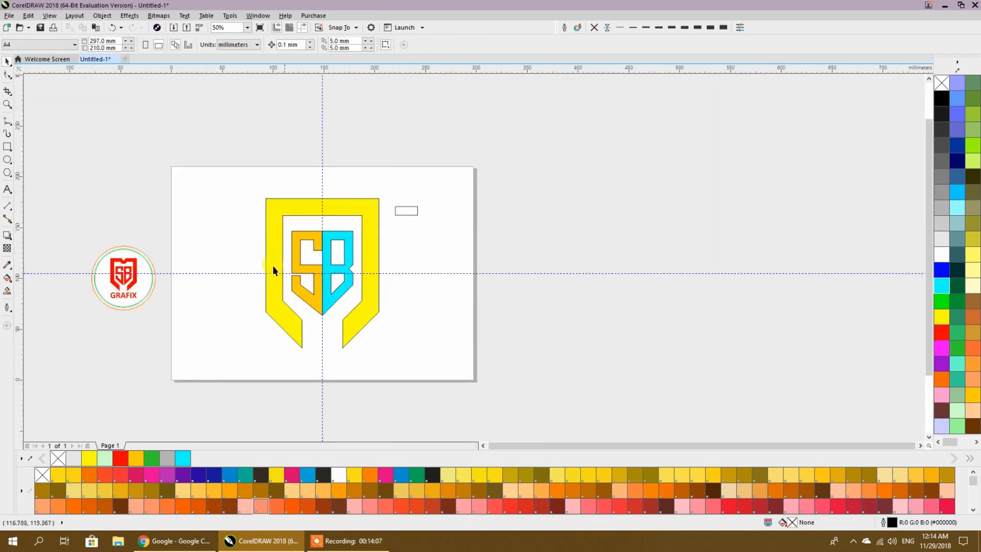
pyautogui.moveTo(135, 290); pyautogui.dragTo(241, 301)
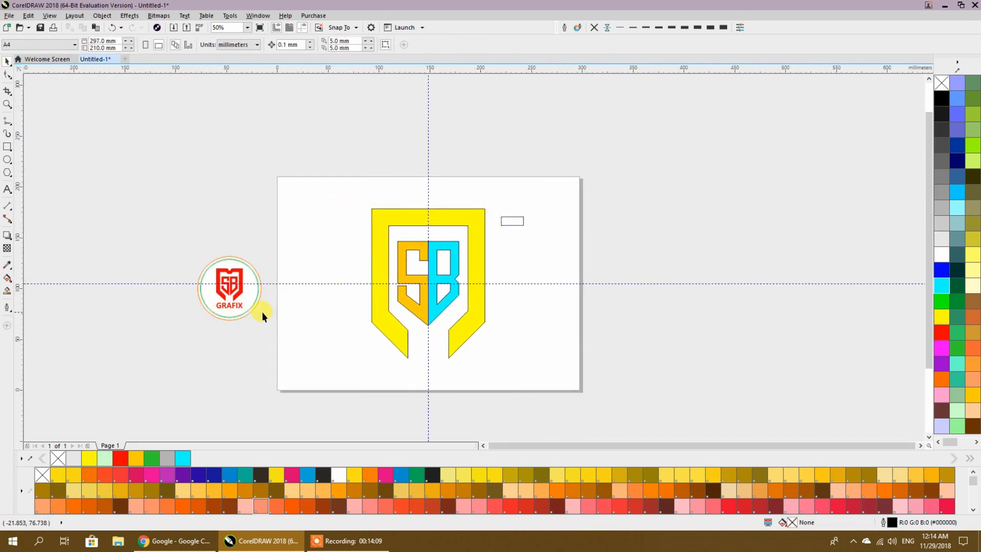
pyautogui.click(231, 302)
pyautogui.click(323, 259)
pyautogui.moveTo(506, 222); pyautogui.dragTo(537, 369)
pyautogui.rightClick(527, 267)
pyautogui.moveTo(548, 316); pyautogui.dragTo(539, 342)
# Set the upright strip's width to 3 mm and centre it on the page over the line between S and B.
pyautogui.click(102, 41)
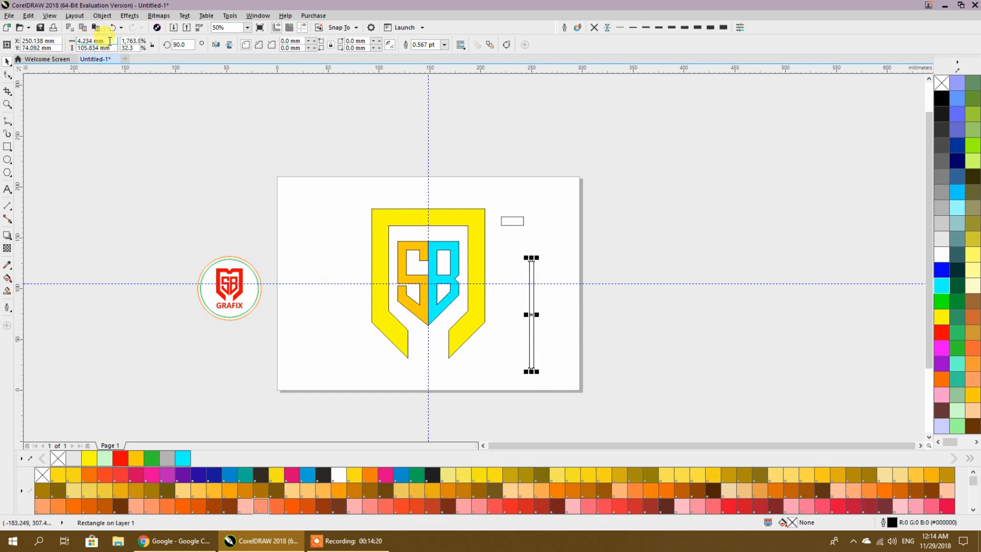
pyautogui.write('3')
pyautogui.press('Return')
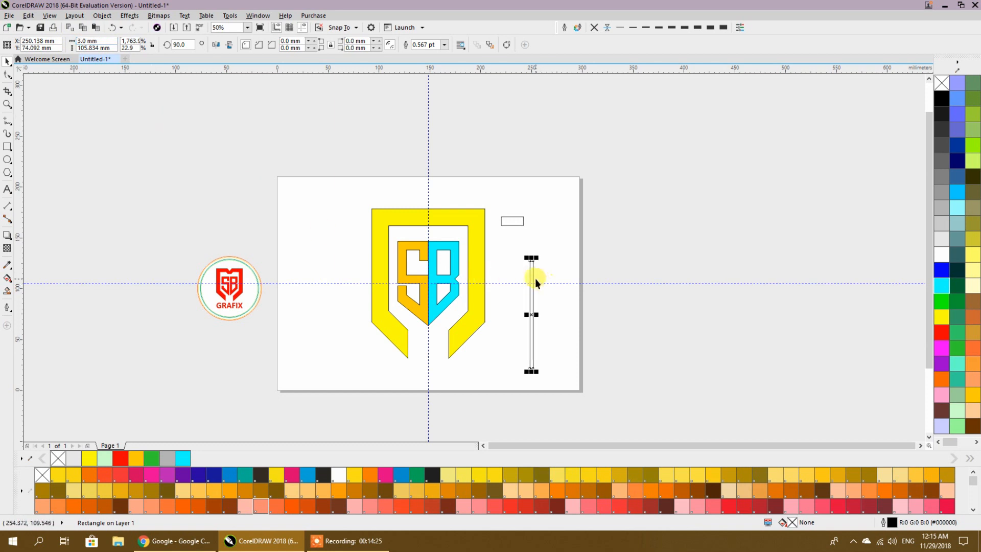
pyautogui.press('p')
pyautogui.scroll(2, 438, 249)
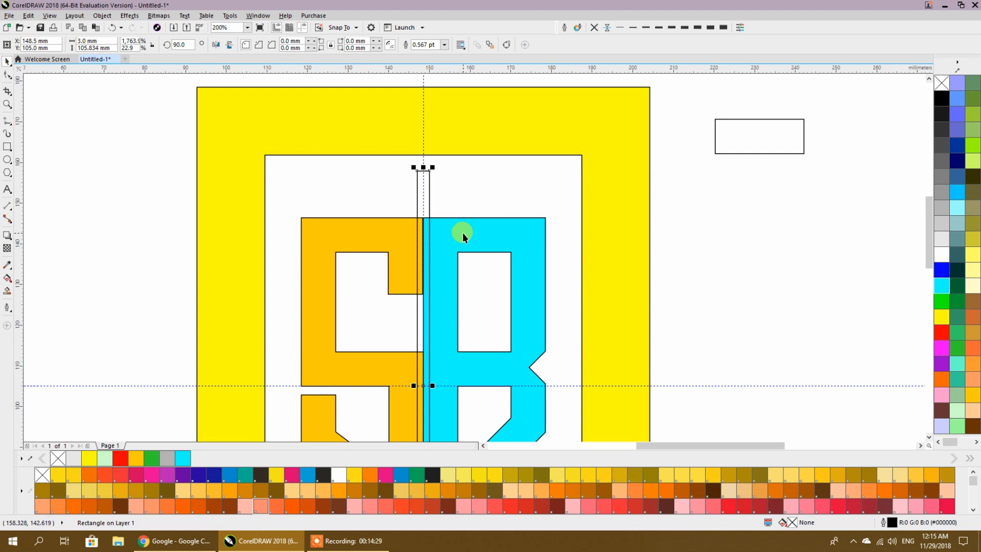
# Set the width of the thin vertical rectangle between the S and B to 1.8 mm.
pyautogui.scroll(-1, 433, 305)
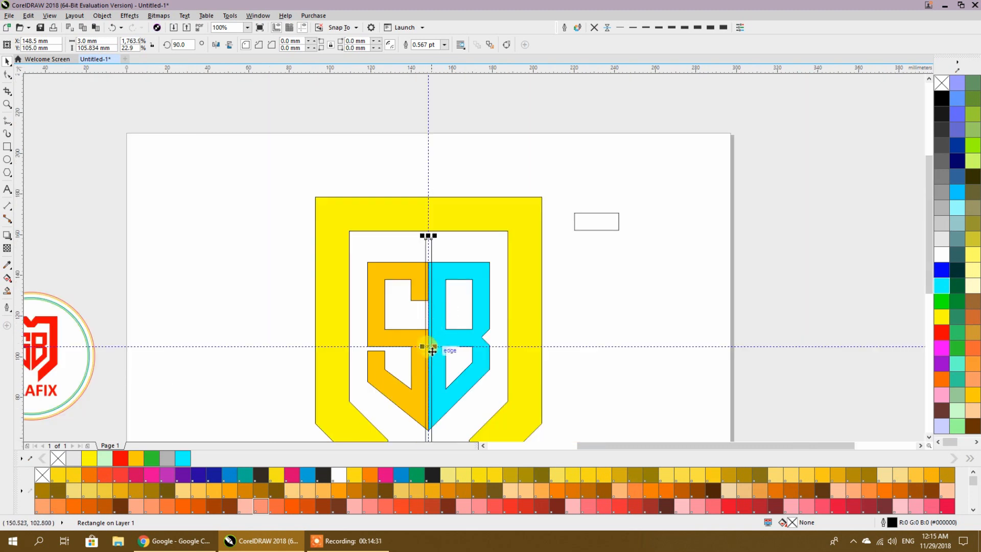
pyautogui.scroll(2, 434, 335)
pyautogui.click(88, 41)
pyautogui.write('1.8')
pyautogui.press('Return')
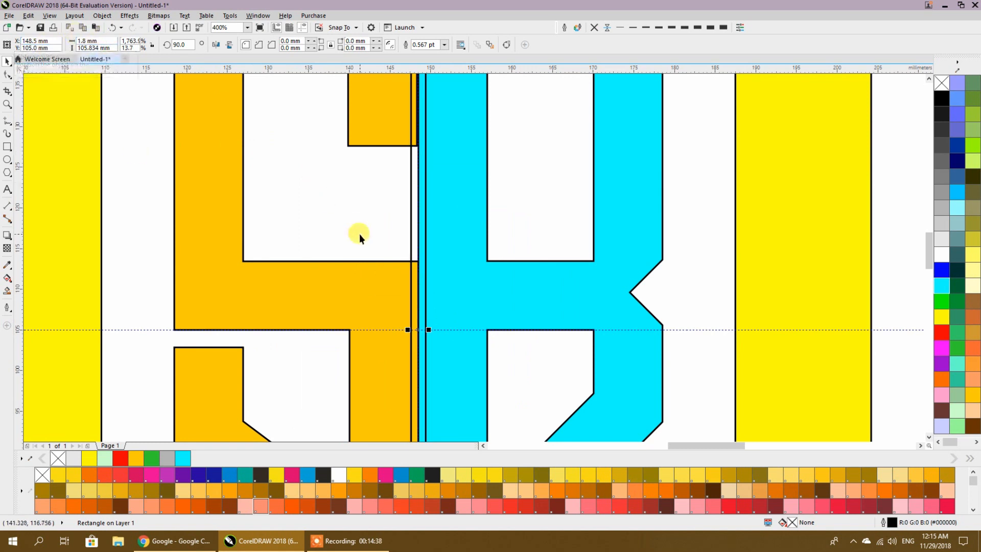
# Trim the orange S along the centre line using the thin vertical rectangle.
pyautogui.scroll(-1, 418, 227)
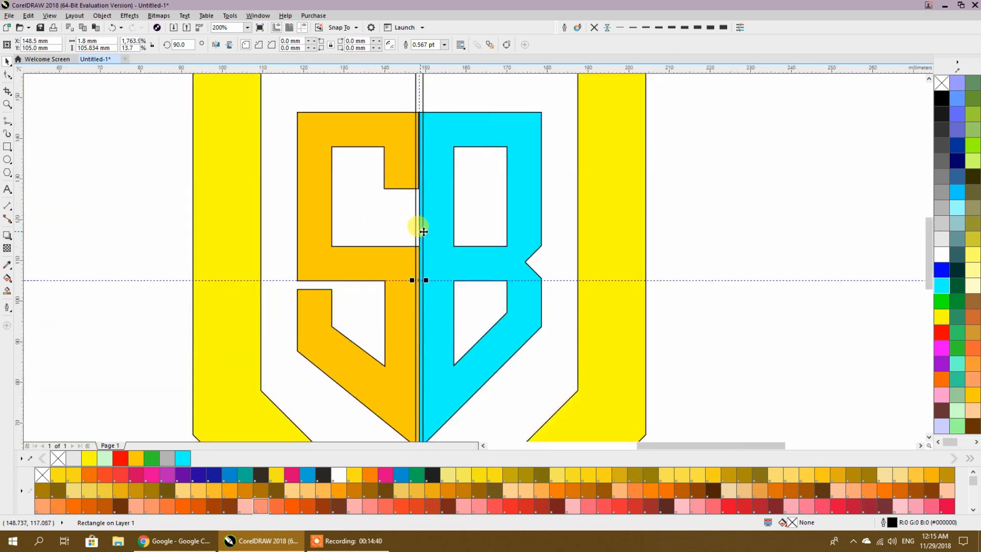
pyautogui.keyDown('shift'); pyautogui.click(443, 124); pyautogui.keyUp('shift')
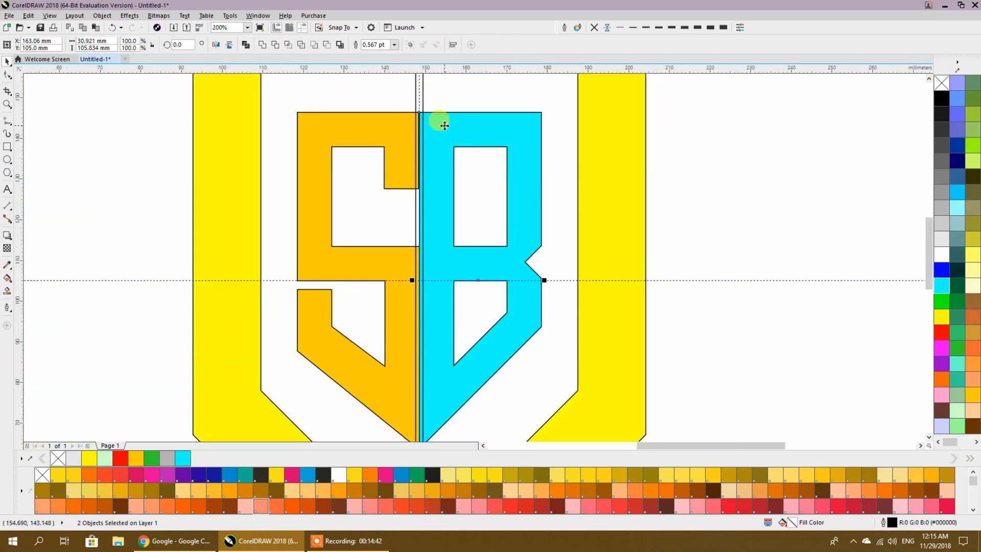
pyautogui.keyDown('shift'); pyautogui.click(379, 123); pyautogui.keyUp('shift')
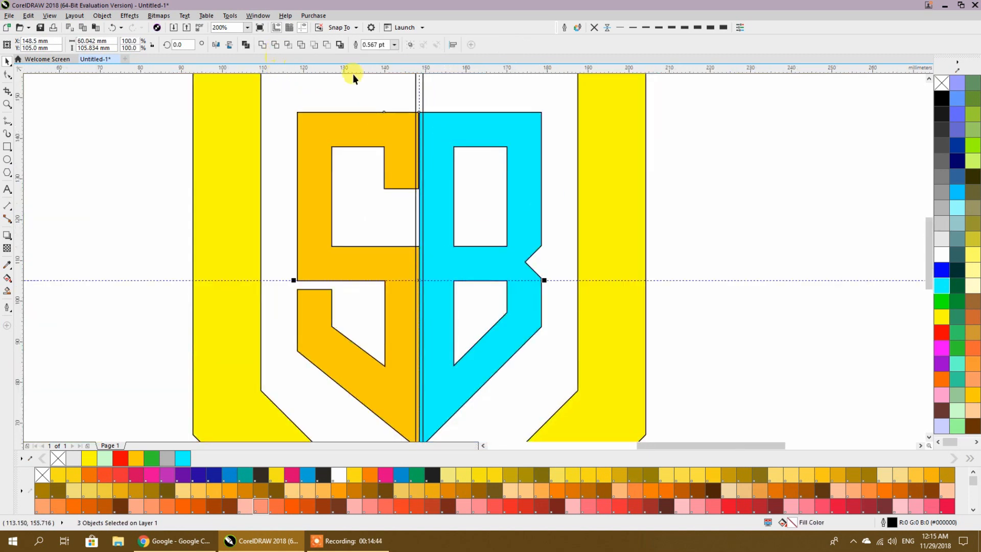
pyautogui.click(275, 45)
pyautogui.click(447, 94)
# Trim the inner edge of the cyan B with the same thin rectangle.
pyautogui.click(416, 100)
pyautogui.keyDown('shift'); pyautogui.click(456, 128); pyautogui.keyUp('shift')
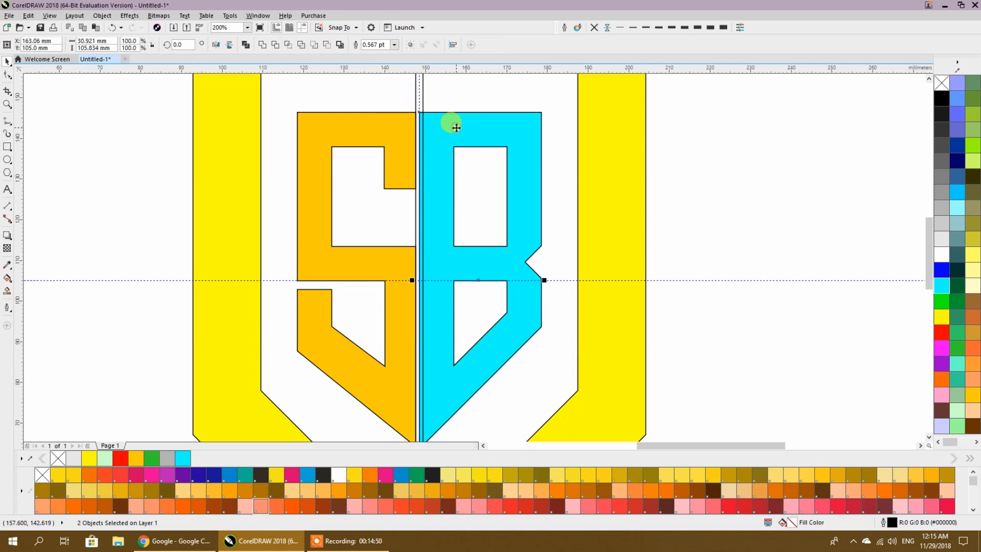
pyautogui.click(275, 44)
pyautogui.click(436, 91)
# Delete the thin cutting rectangle and the spare small rectangle beside the shield.
pyautogui.click(421, 94)
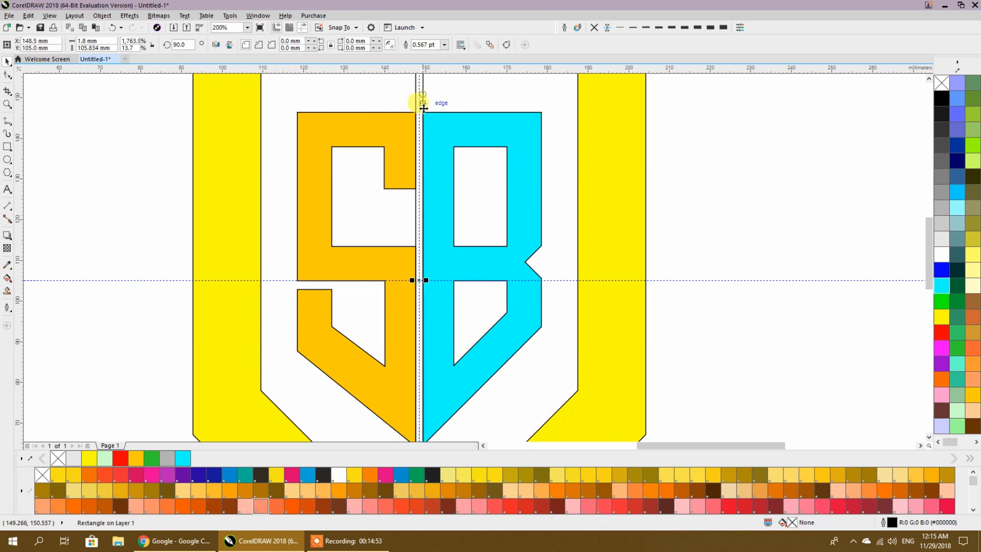
pyautogui.press('Delete')
pyautogui.scroll(-2, 457, 204)
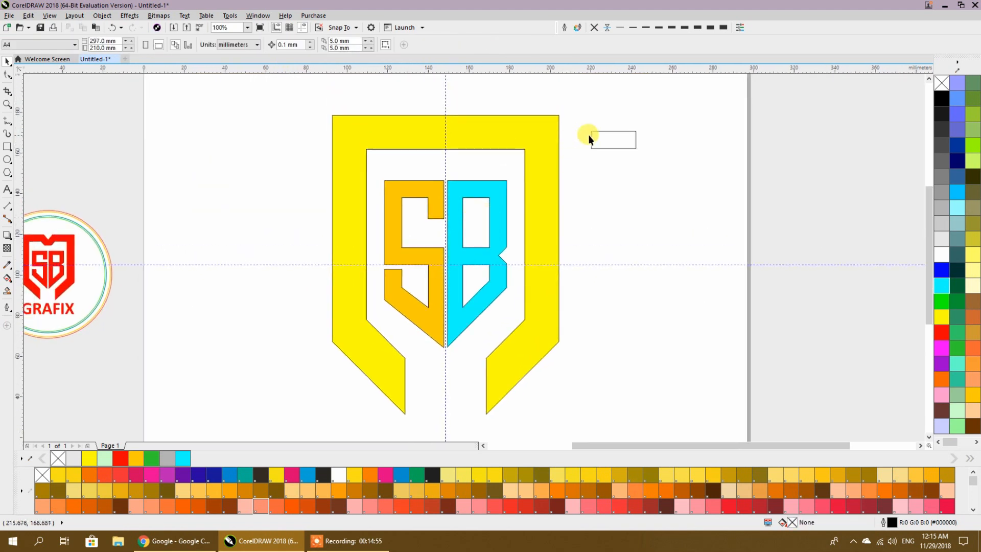
pyautogui.click(589, 134)
pyautogui.press('Delete')
# Add the artistic text "grafix" on the page, below and to the right of the shield.
pyautogui.scroll(-1, 541, 197)
pyautogui.moveTo(543, 197); pyautogui.dragTo(495, 211)
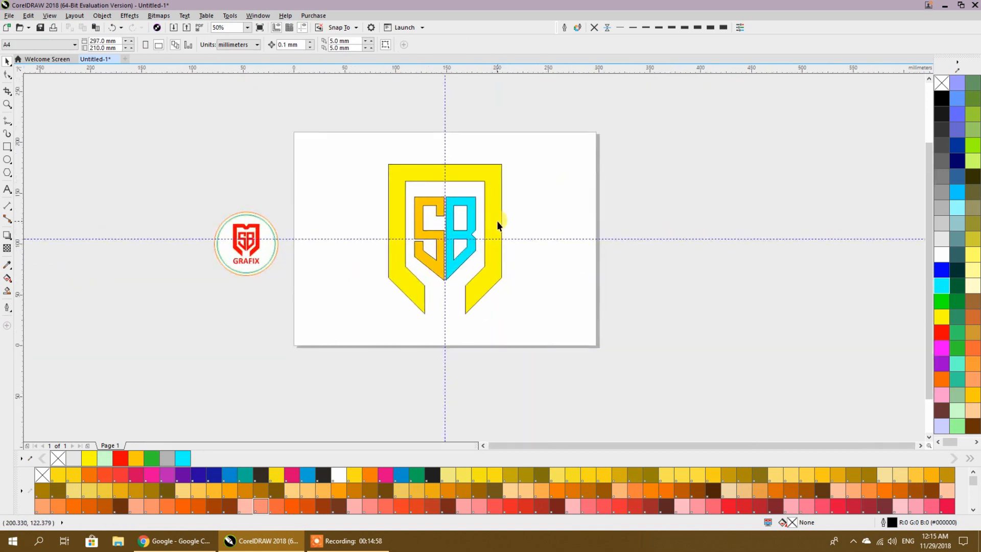
pyautogui.click(7, 190)
pyautogui.click(540, 308)
pyautogui.write('graf')
pyautogui.write('ix')
pyautogui.hotkey('ctrl', 'space')
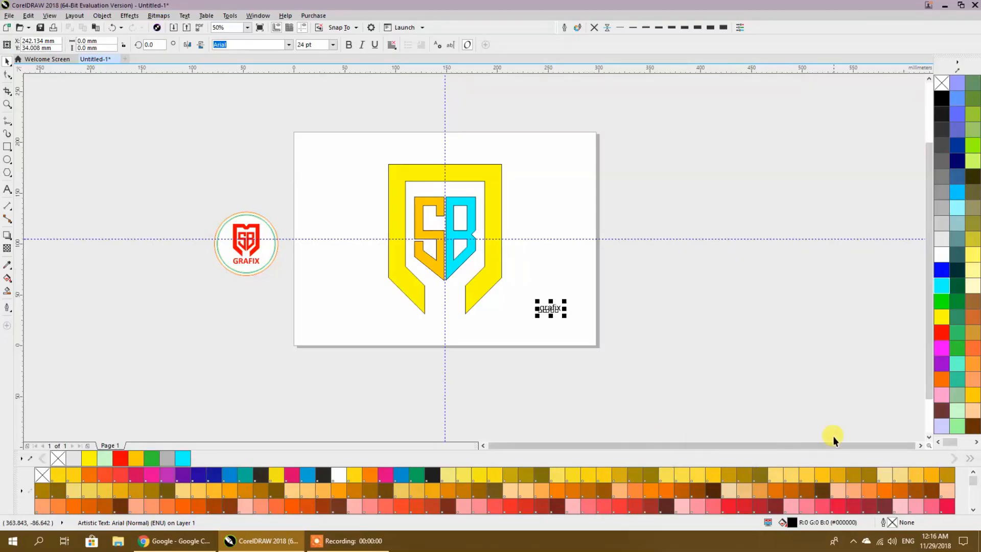
# Change the case of the "grafix" text to UPPERCASE.
pyautogui.scroll(2, 531, 311)
pyautogui.scroll(3, 508, 293)
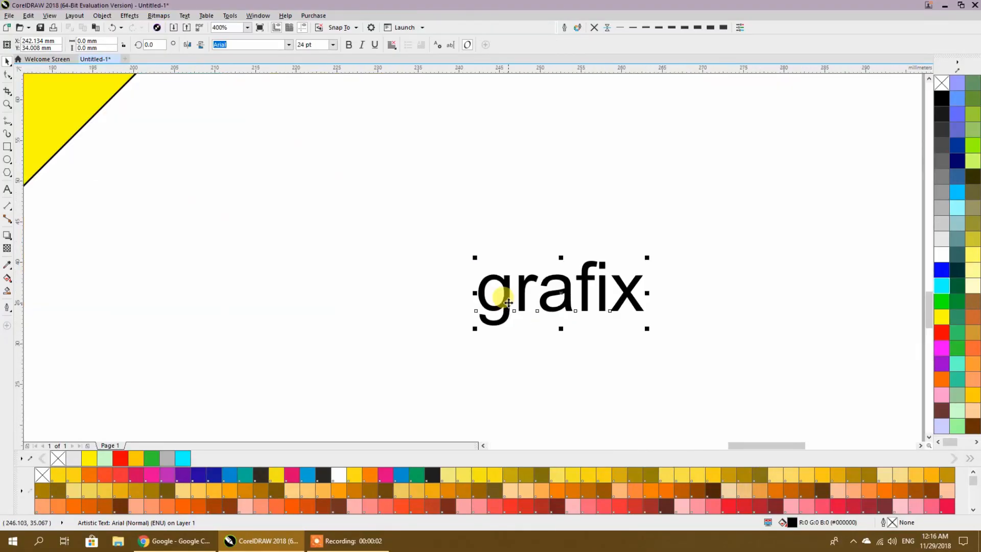
pyautogui.click(184, 15)
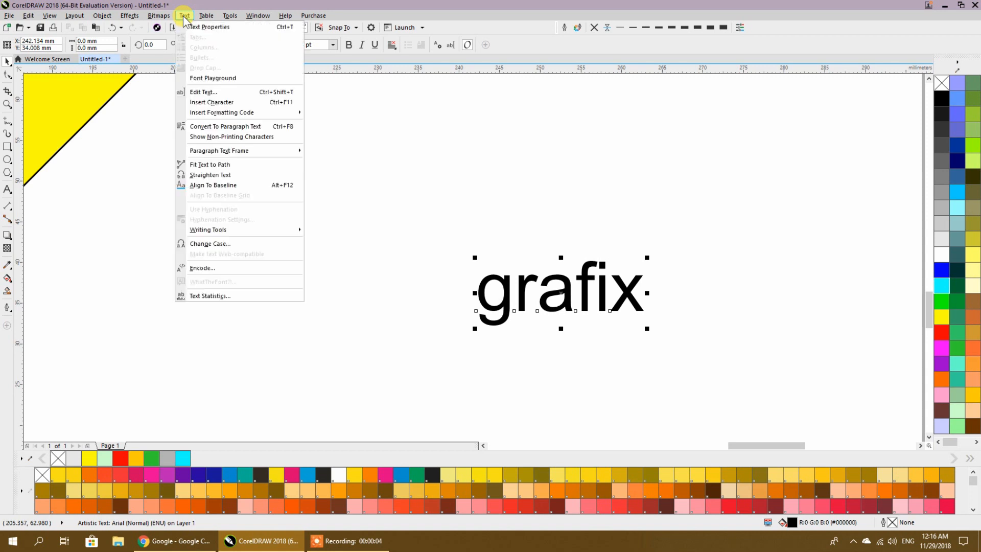
pyautogui.click(199, 244)
pyautogui.moveTo(473, 228); pyautogui.dragTo(313, 190)
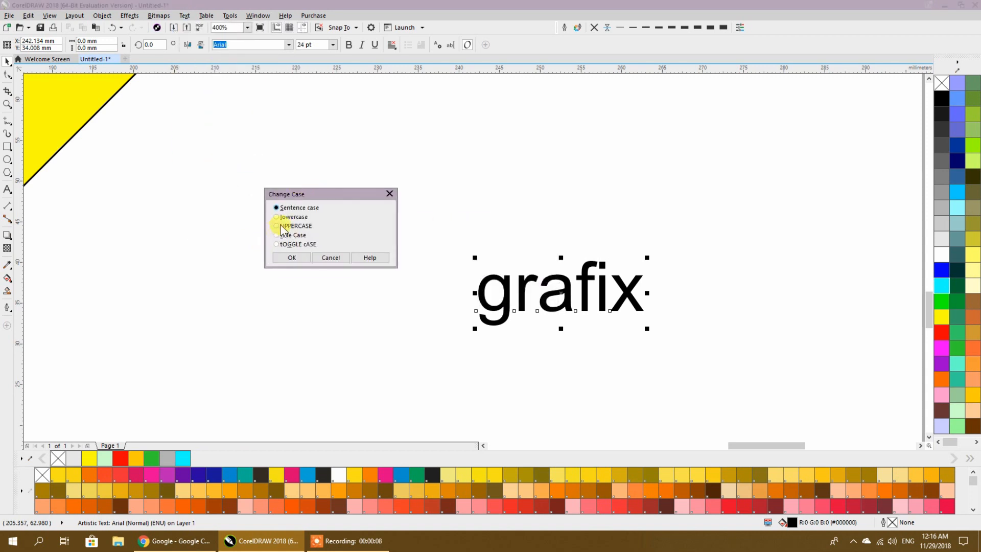
pyautogui.click(295, 257)
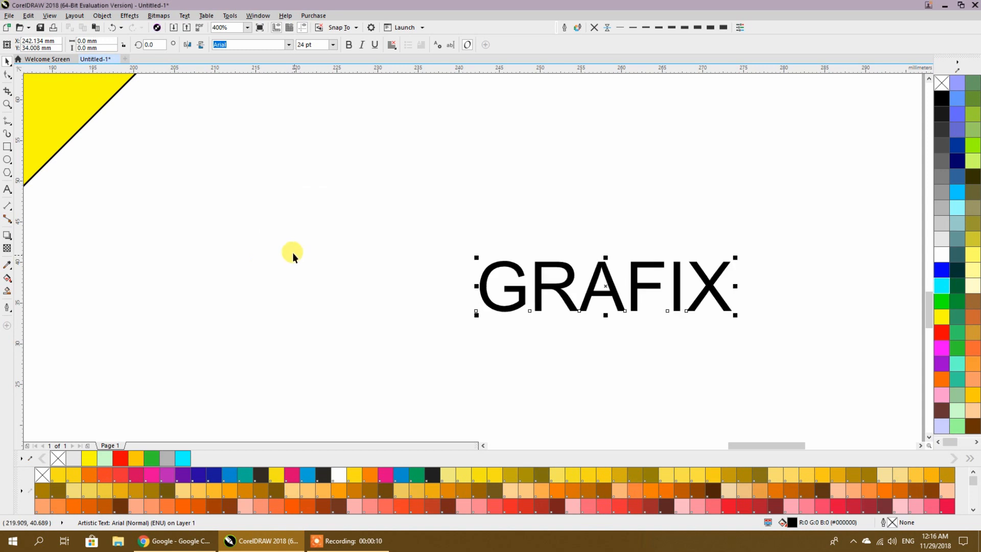
# Set the font of the GRAFIX text to Calibri Bold.
pyautogui.click(289, 45)
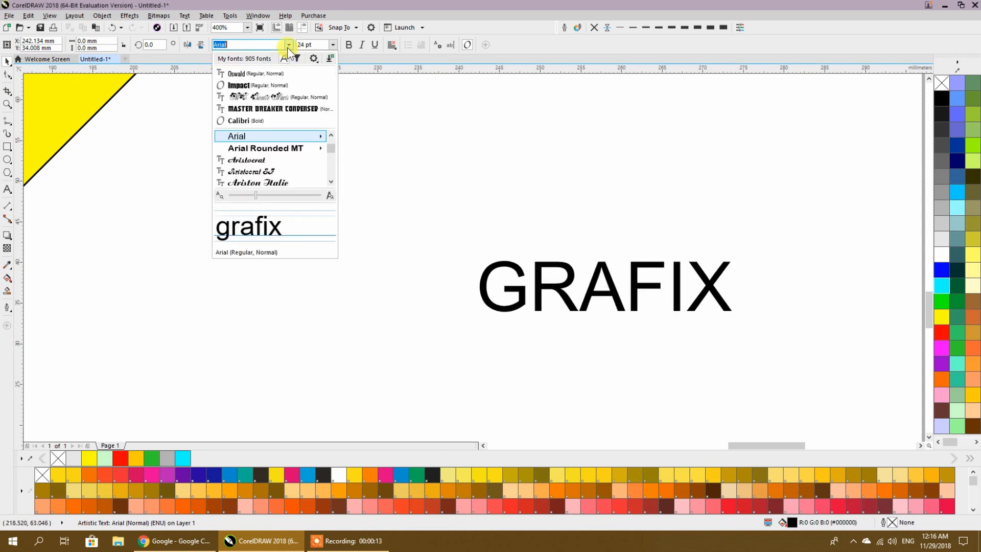
pyautogui.scroll(-5, 274, 152)
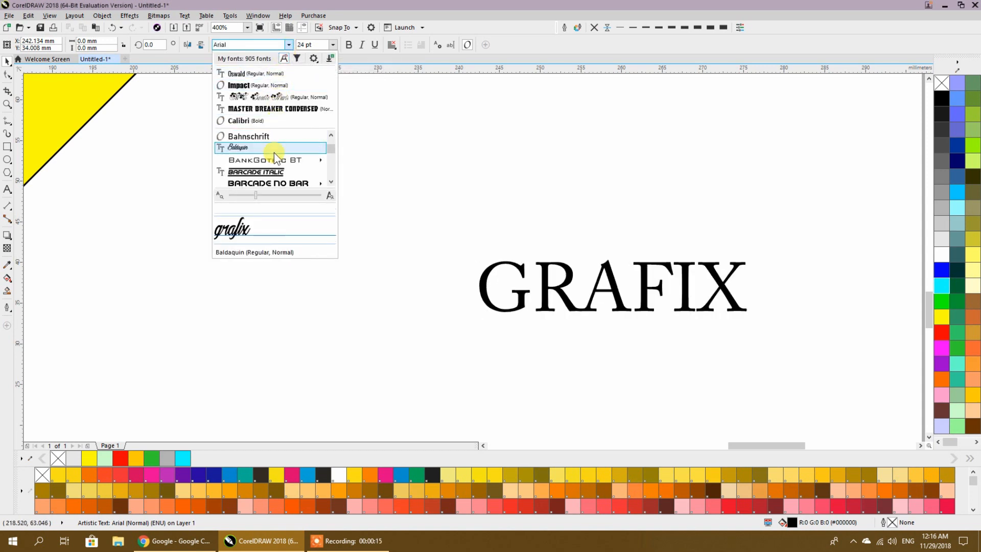
pyautogui.scroll(-5, 274, 152)
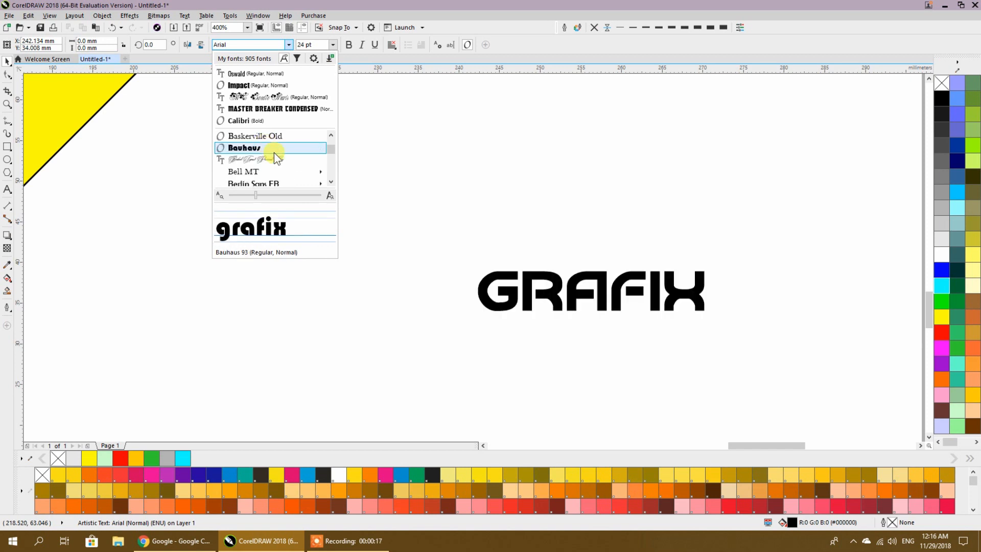
pyautogui.scroll(-5, 274, 152)
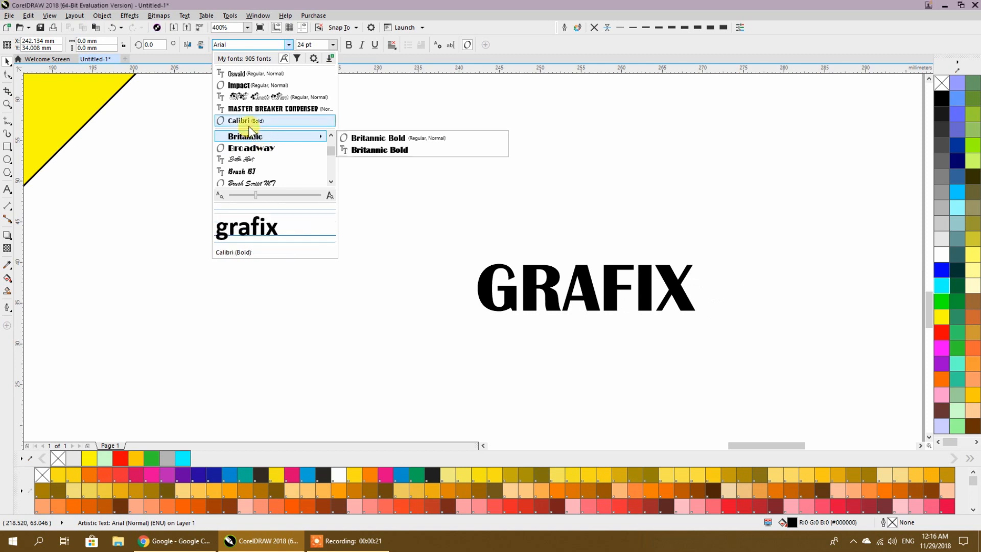
pyautogui.click(234, 122)
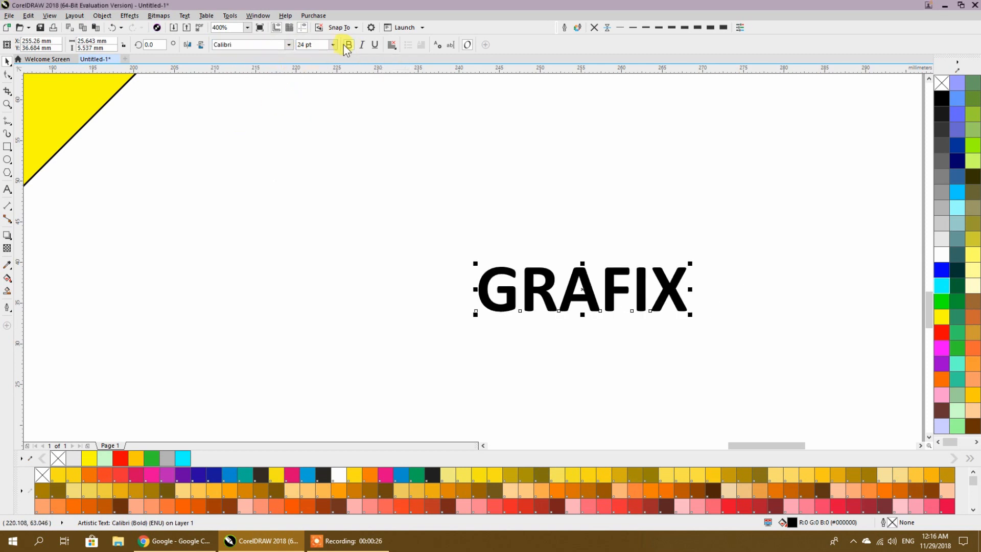
pyautogui.click(289, 45)
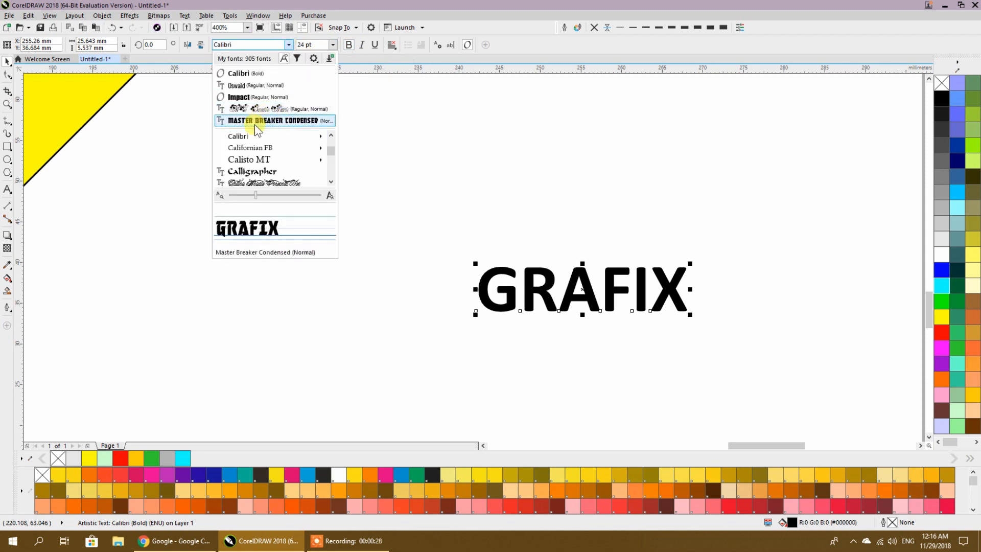
pyautogui.moveTo(246, 136)
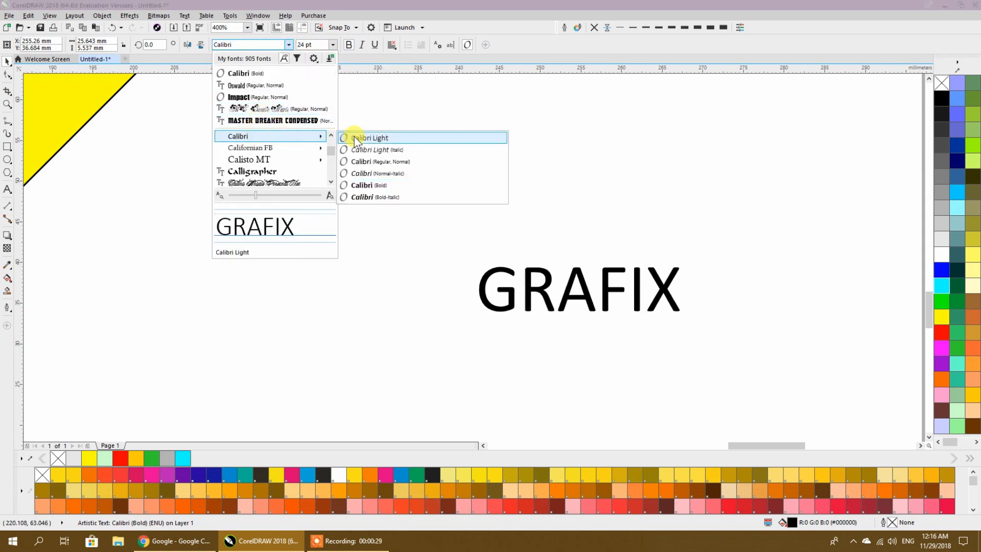
pyautogui.click(365, 186)
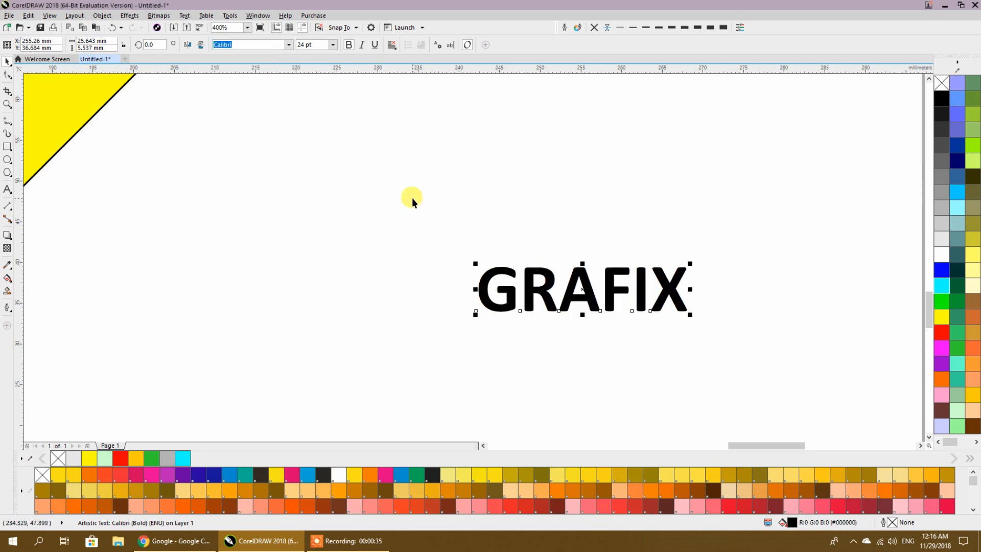
# Move the GRAFIX text beneath the shield's left half and delete the horizontal centre guideline.
pyautogui.scroll(-3, 409, 198)
pyautogui.moveTo(433, 207); pyautogui.dragTo(262, 166)
pyautogui.click(234, 140)
pyautogui.press('Delete')
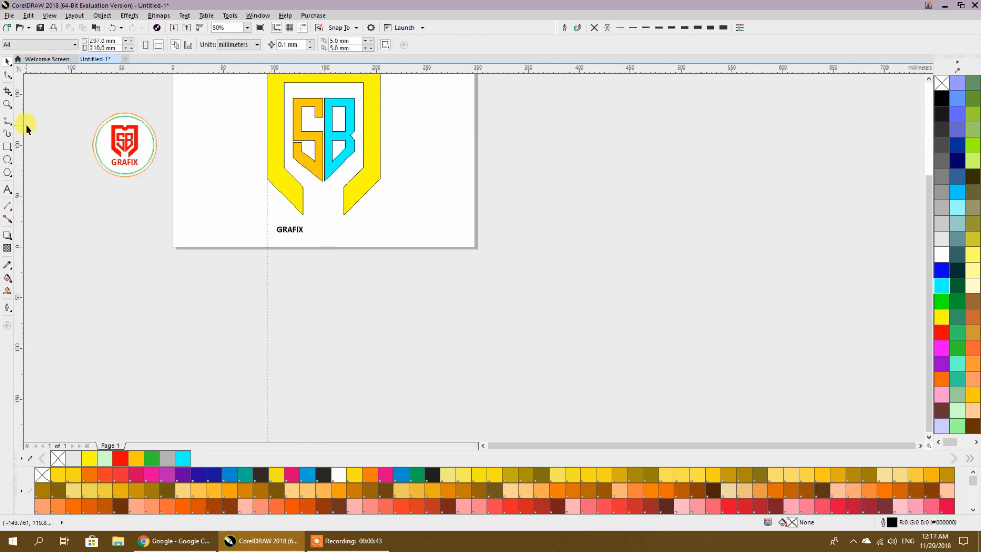
# Set guidelines at the shield's right edge and bottom tips, and scale the GRAFIX text to the shield's width, about 111 mm.
pyautogui.click(381, 142)
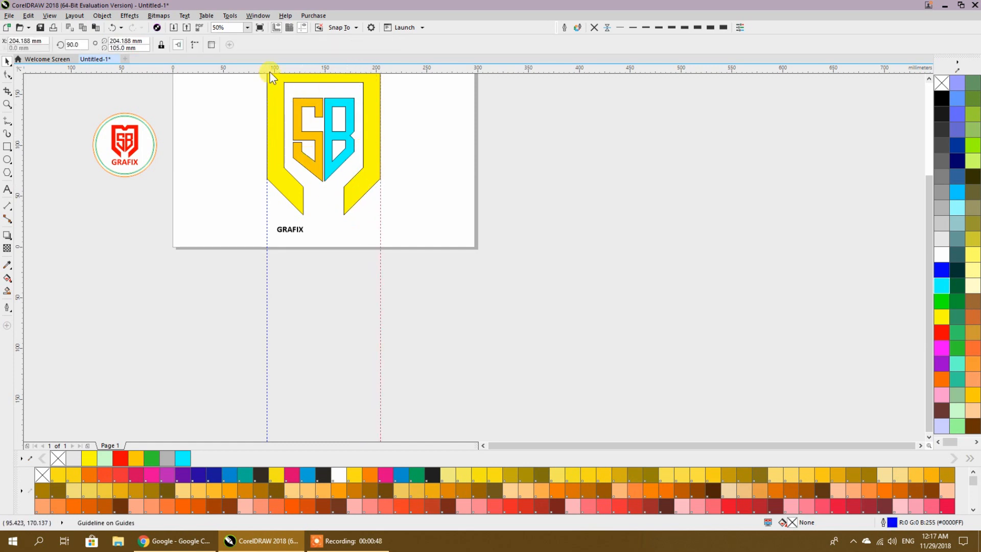
pyautogui.moveTo(283, 167); pyautogui.dragTo(220, 170)
pyautogui.scroll(2, 283, 231)
pyautogui.scroll(-1, 269, 191)
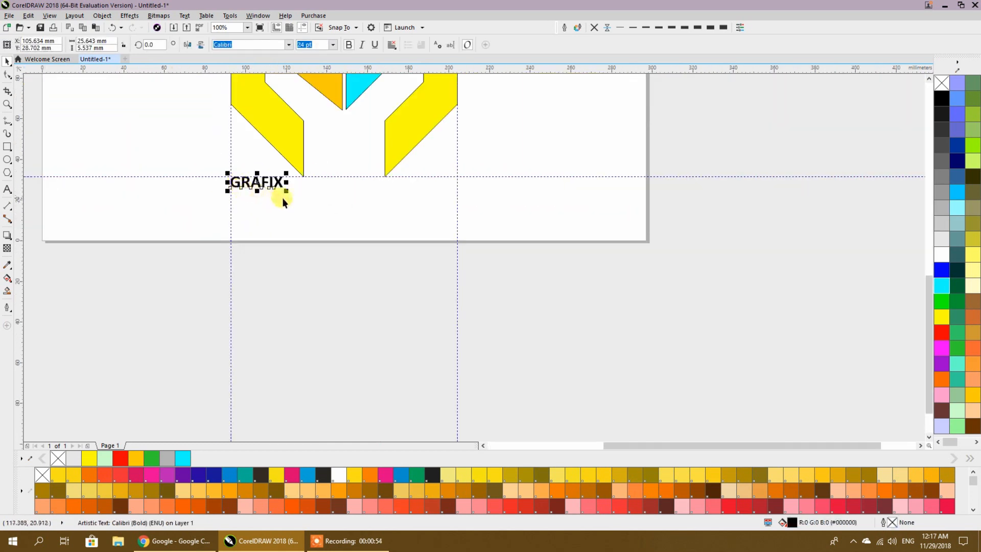
pyautogui.moveTo(286, 191); pyautogui.dragTo(455, 232)
pyautogui.click(509, 168)
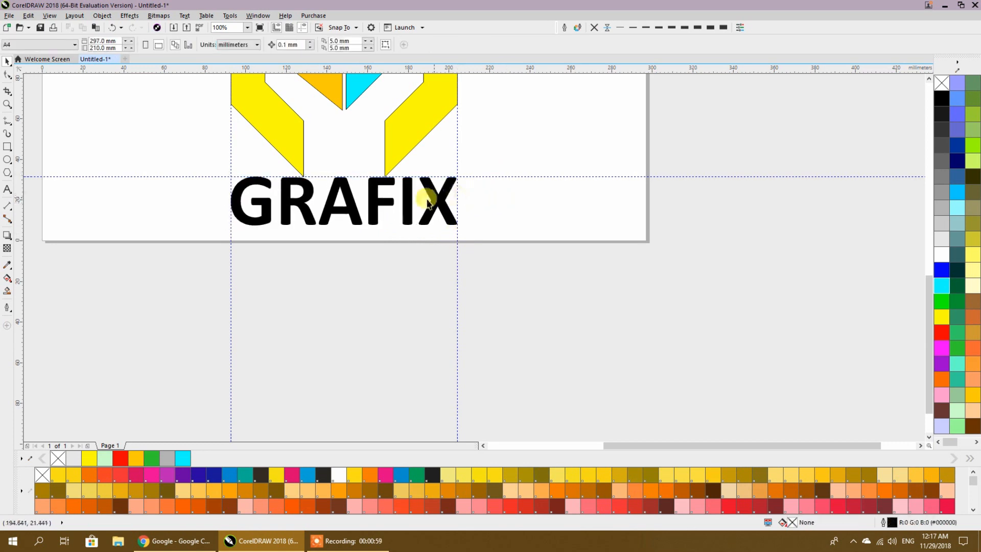
# Nudge the GRAFIX text down to leave a small gap below the shield's tips.
pyautogui.click(409, 201)
pyautogui.press('Down')
pyautogui.press('Down')
pyautogui.press('Down')
pyautogui.press('Down')
pyautogui.press('Down')
pyautogui.press('Down')
pyautogui.press('Down')
pyautogui.press('Down')
pyautogui.press('Down')
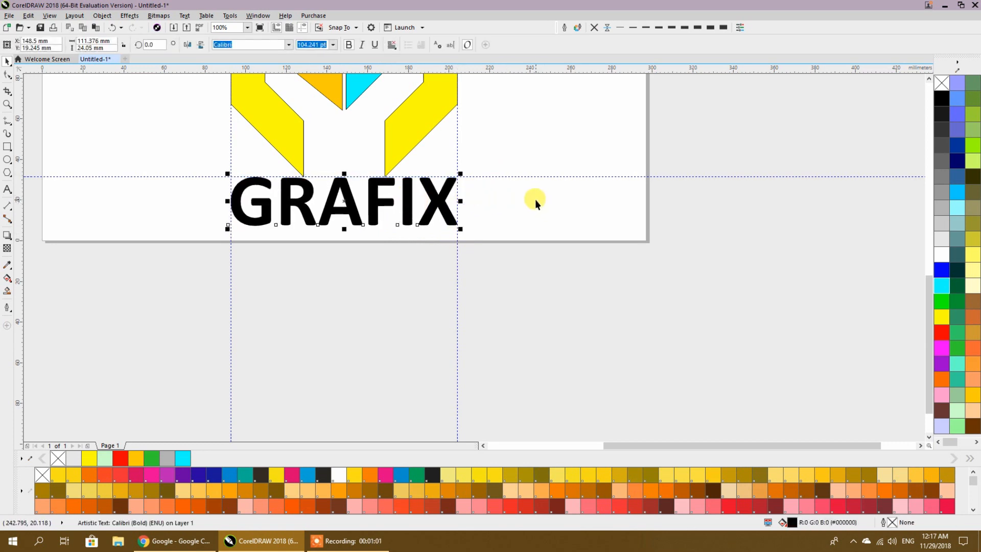
pyautogui.press('Down')
pyautogui.press('Down')
pyautogui.press('Down')
pyautogui.press('Down')
pyautogui.press('Down')
pyautogui.press('Down')
pyautogui.press('Down')
pyautogui.press('Down')
pyautogui.press('Down')
pyautogui.press('Down')
pyautogui.press('Down')
pyautogui.press('Down')
pyautogui.press('Down')
pyautogui.press('Down')
pyautogui.press('Down')
pyautogui.press('Down')
pyautogui.press('Down')
pyautogui.press('Down')
pyautogui.press('Down')
pyautogui.press('Down')
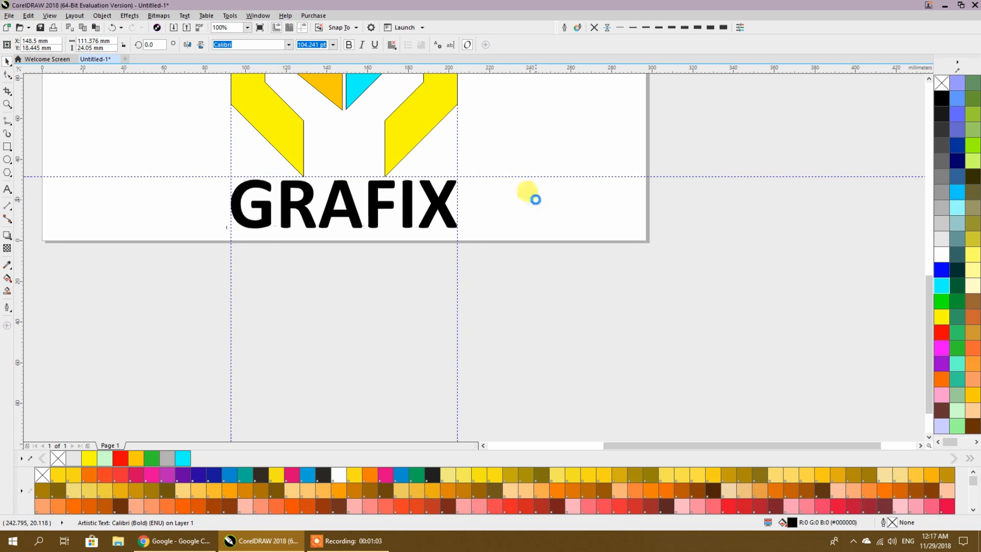
pyautogui.click(535, 199)
# Weld the shield, the S and B letters and the GRAFIX text into a single shape.
pyautogui.scroll(-2, 535, 199)
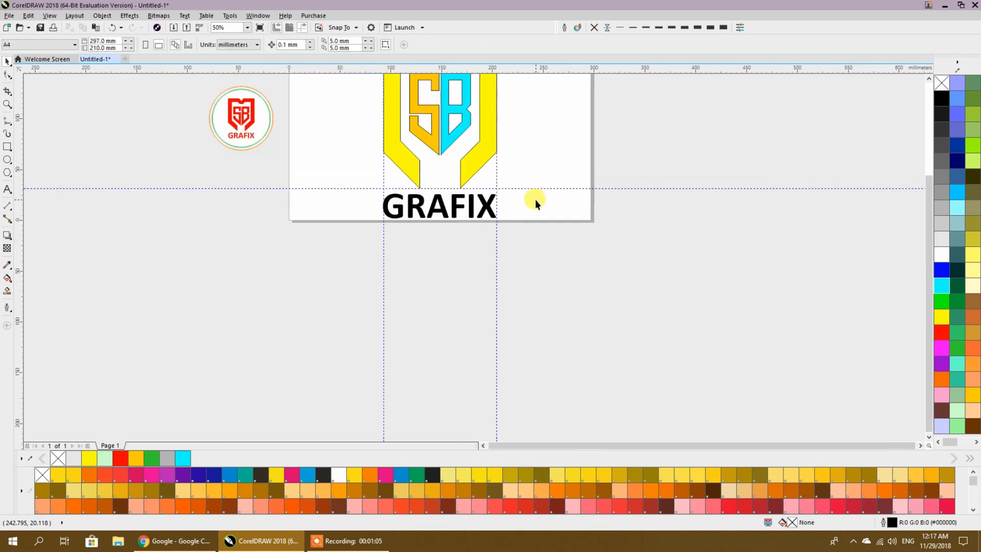
pyautogui.moveTo(552, 339); pyautogui.dragTo(281, 73)
pyautogui.click(264, 48)
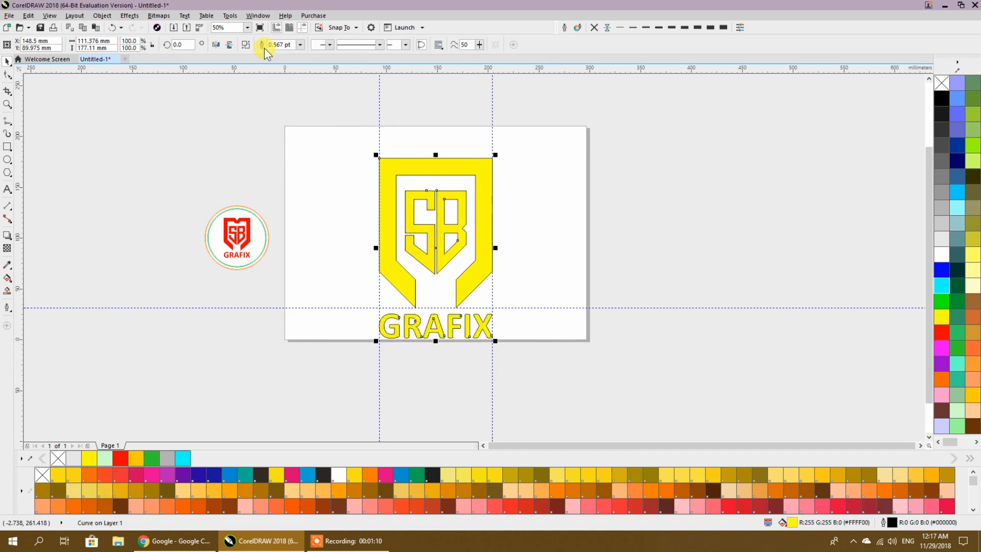
# Remove the remaining vertical and horizontal guidelines around the logo.
pyautogui.click(379, 122)
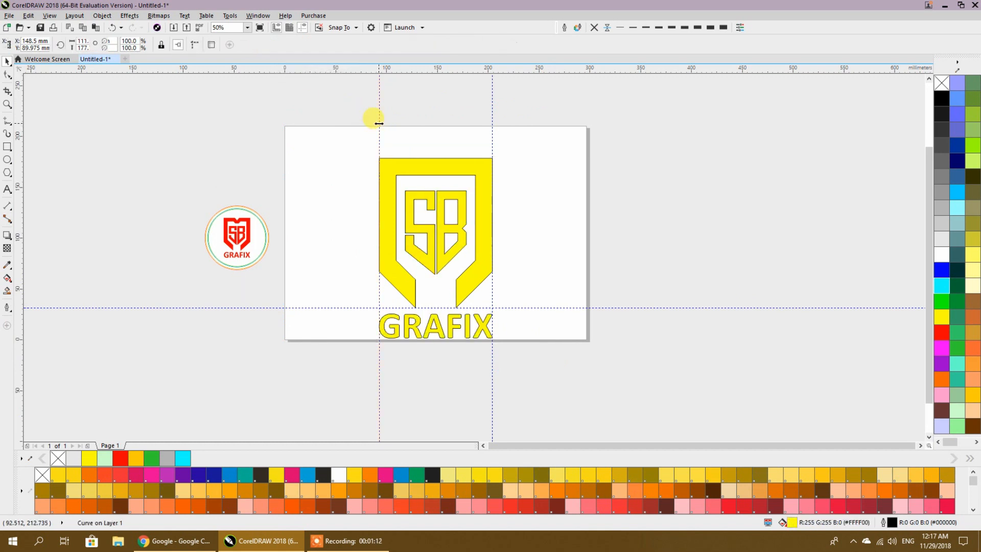
pyautogui.moveTo(379, 123); pyautogui.dragTo(438, 106)
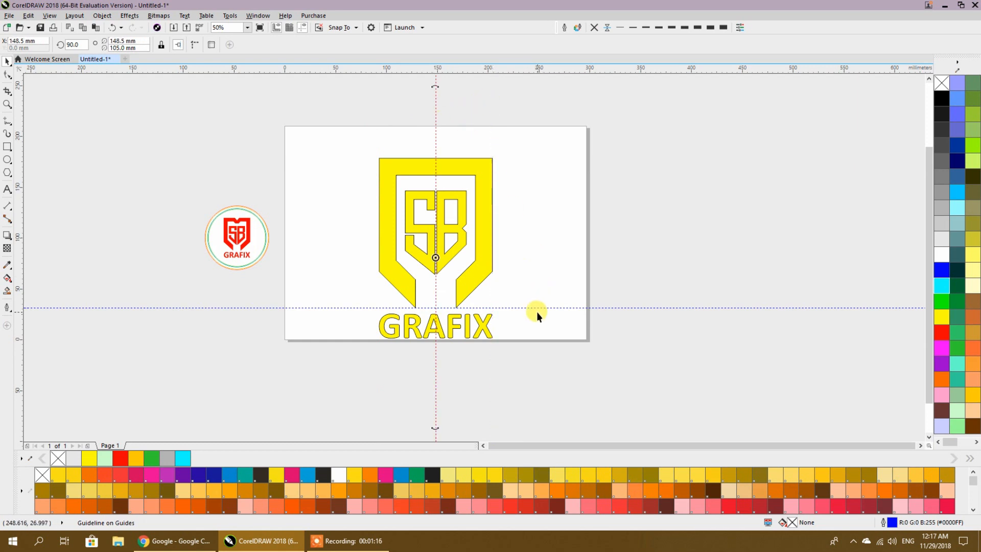
pyautogui.click(531, 302)
pyautogui.click(531, 308)
pyautogui.press('Delete')
pyautogui.click(437, 131)
pyautogui.press('Delete')
# Move the logo up to the vertical centre of the page and fill it with red (#FF0000).
pyautogui.click(458, 164)
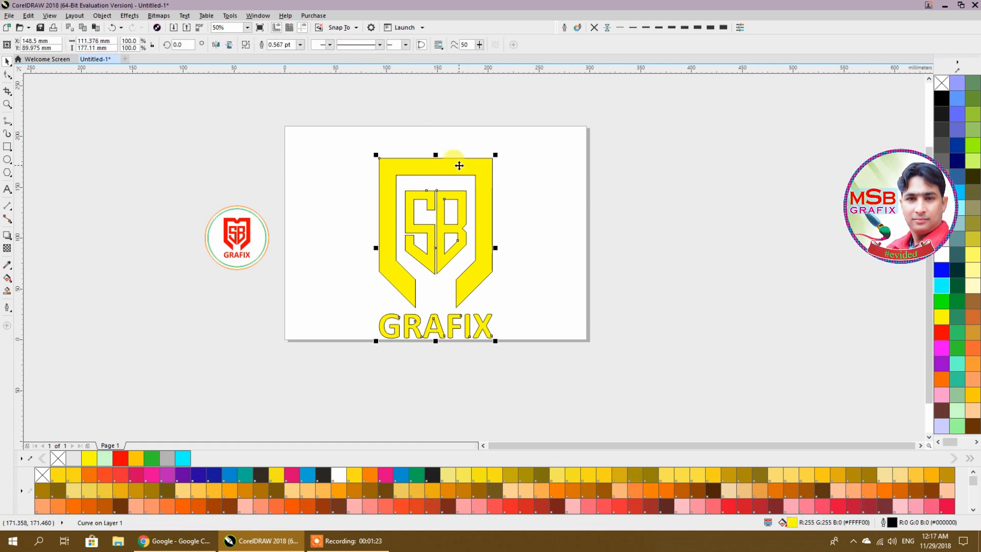
pyautogui.moveTo(459, 166); pyautogui.dragTo(459, 150)
pyautogui.click(549, 189)
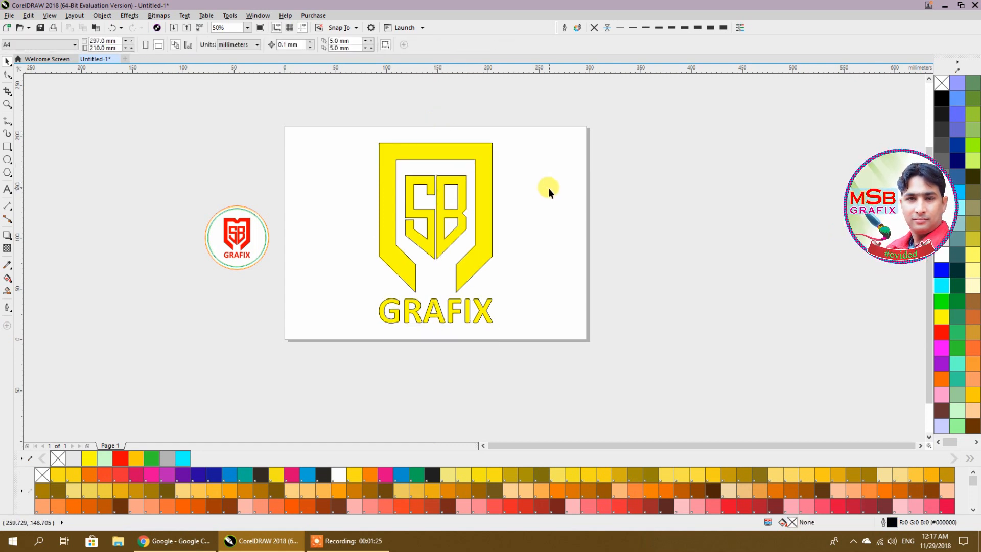
pyautogui.click(491, 198)
pyautogui.click(942, 332)
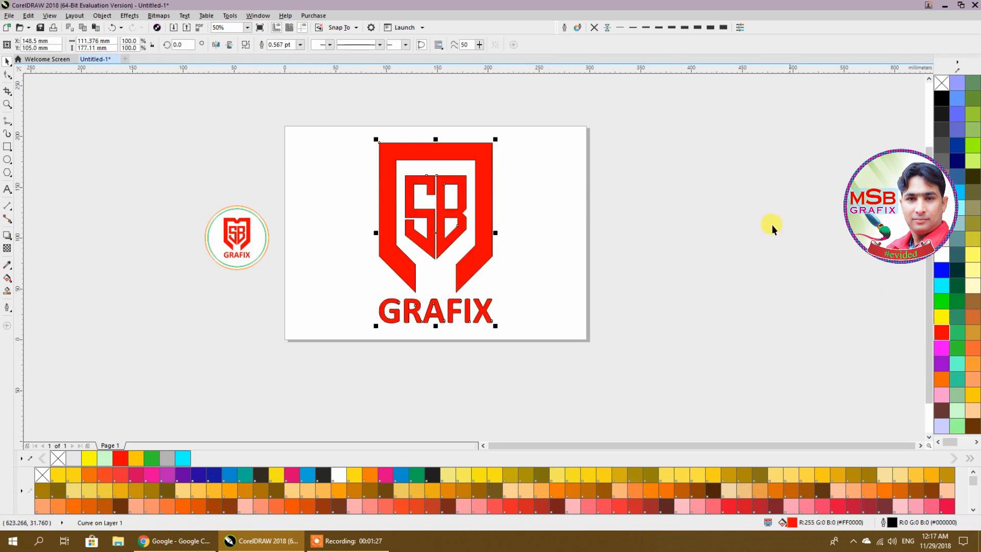
# Remove the black outline from the red logo.
pyautogui.click(593, 27)
pyautogui.click(575, 151)
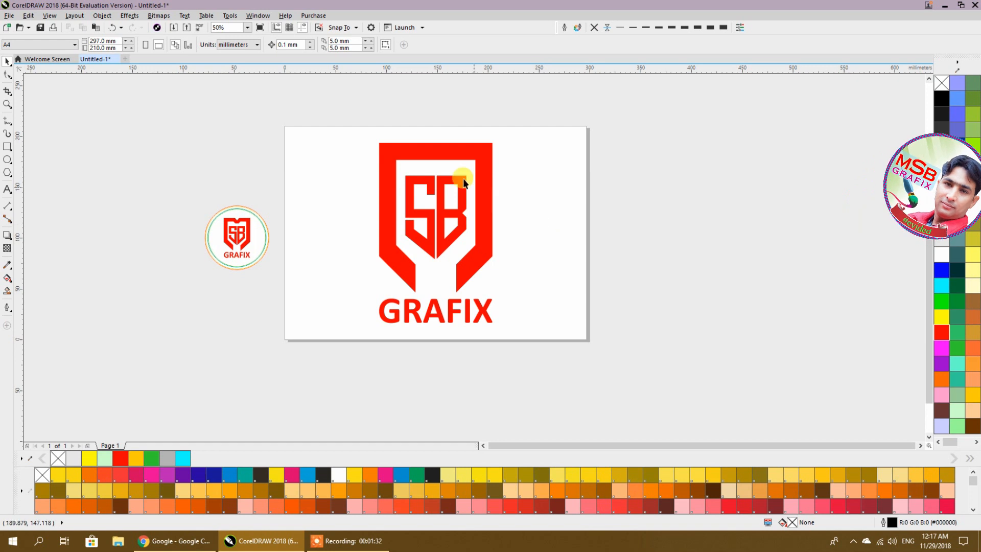
# Draw a rectangle about 8.5 × 4.6 mm centred on the shield's top edge and copy it onto the middle of the inner top edge.
pyautogui.scroll(2, 443, 144)
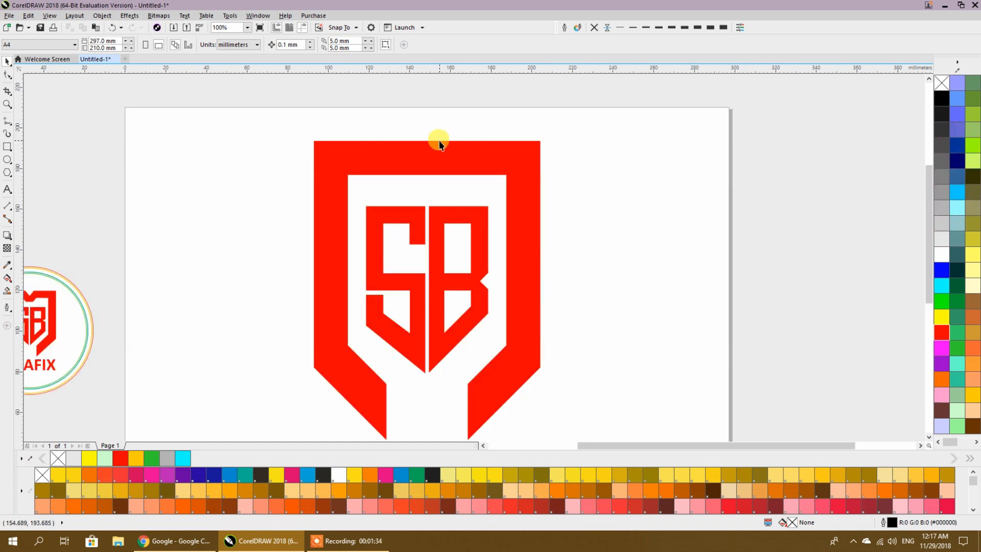
pyautogui.scroll(2, 416, 145)
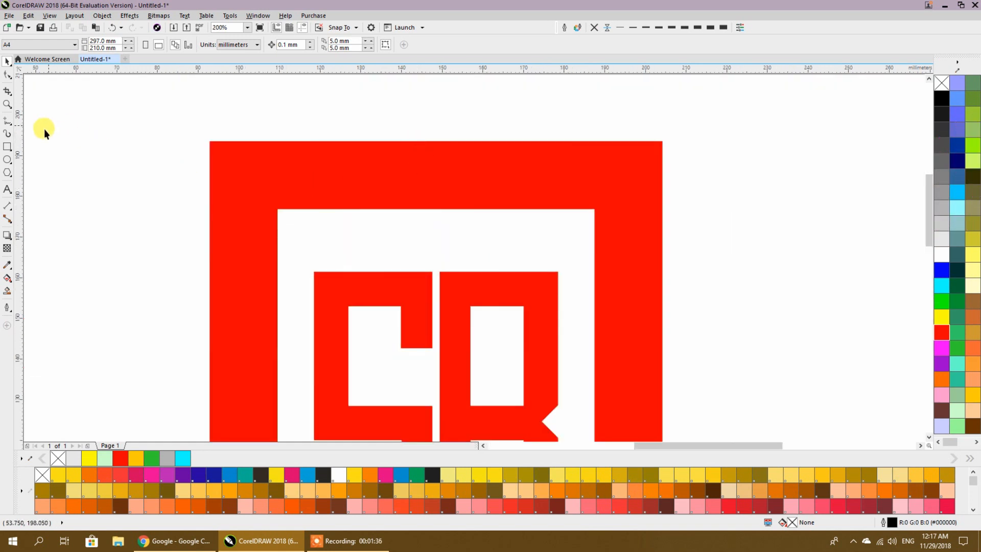
pyautogui.click(7, 146)
pyautogui.moveTo(394, 112); pyautogui.dragTo(430, 133)
pyautogui.click(7, 61)
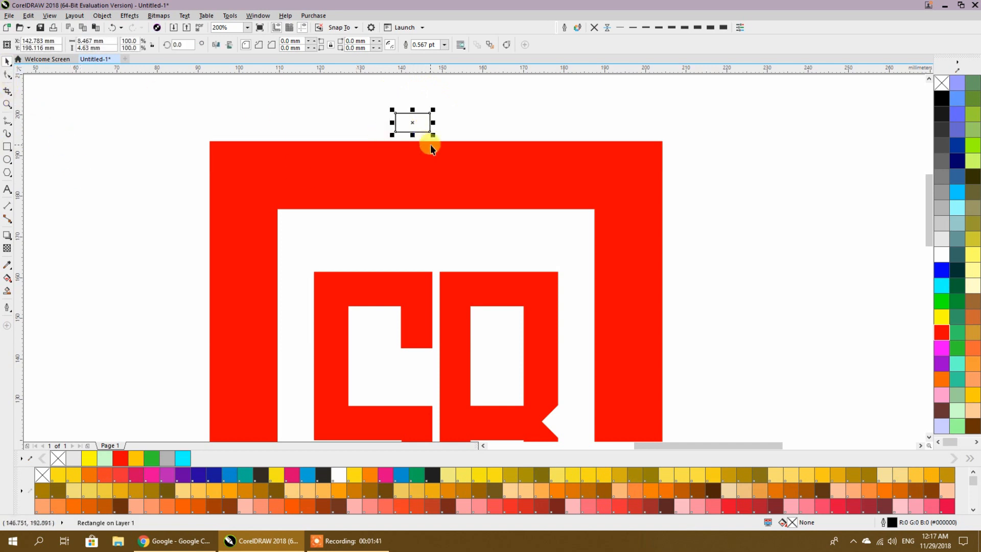
pyautogui.moveTo(406, 124); pyautogui.dragTo(439, 141)
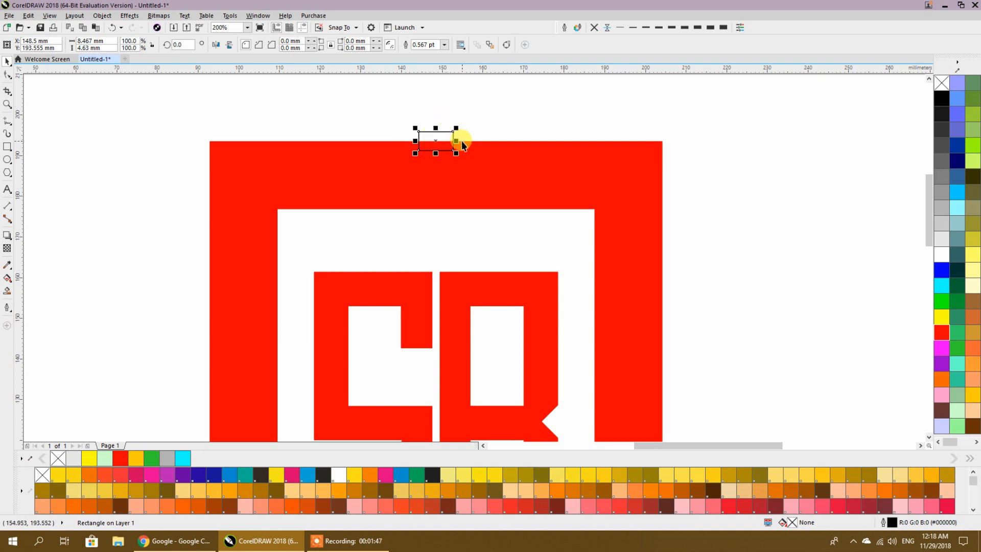
pyautogui.moveTo(436, 129); pyautogui.dragTo(435, 160)
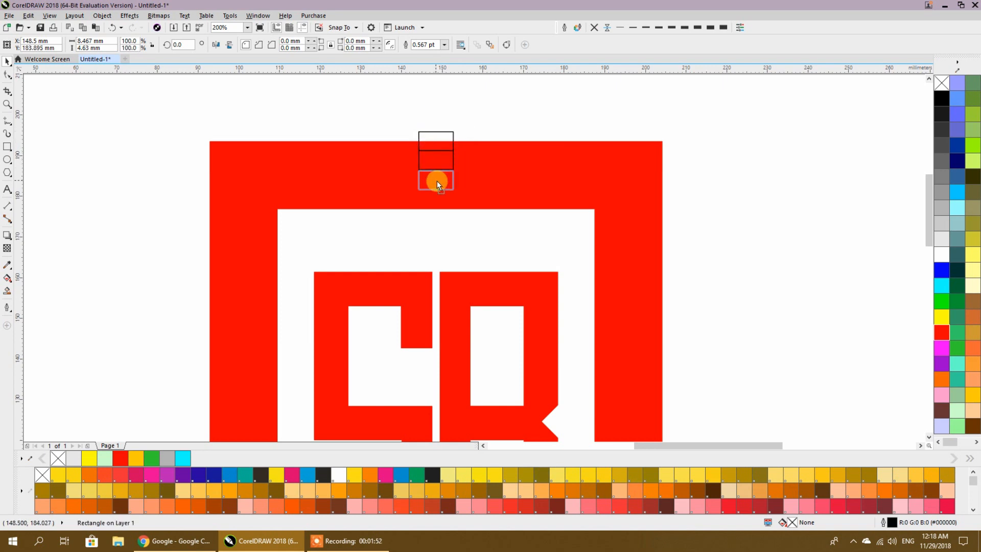
pyautogui.moveTo(436, 208); pyautogui.dragTo(435, 208)
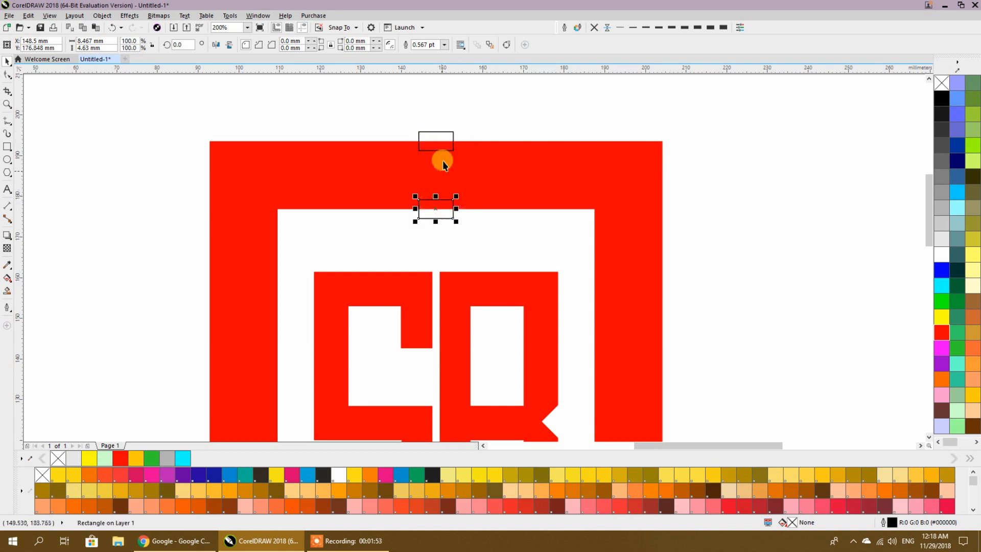
# Trim a notch into the shield's top edge using the upper rectangle.
pyautogui.click(440, 132)
pyautogui.keyDown('shift'); pyautogui.click(489, 142); pyautogui.keyUp('shift')
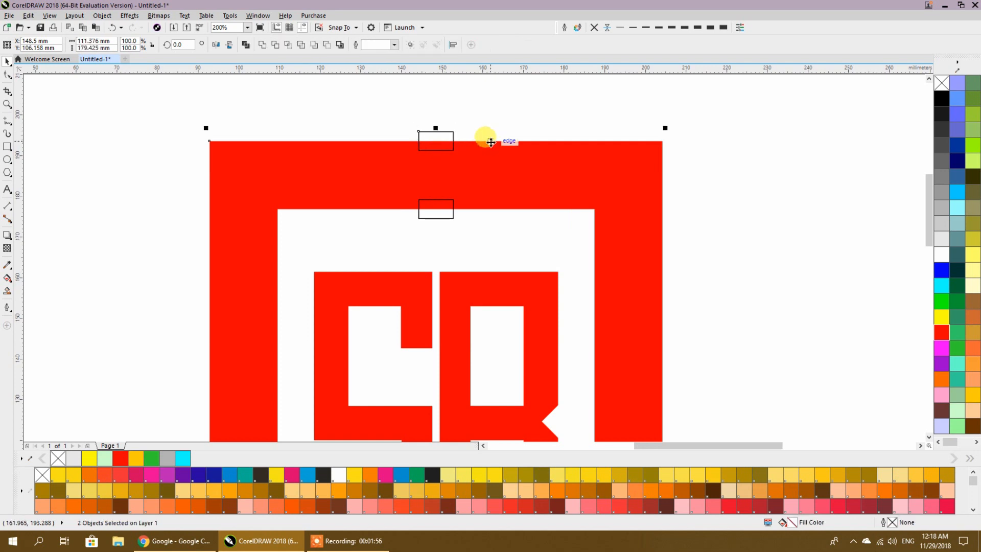
pyautogui.click(277, 45)
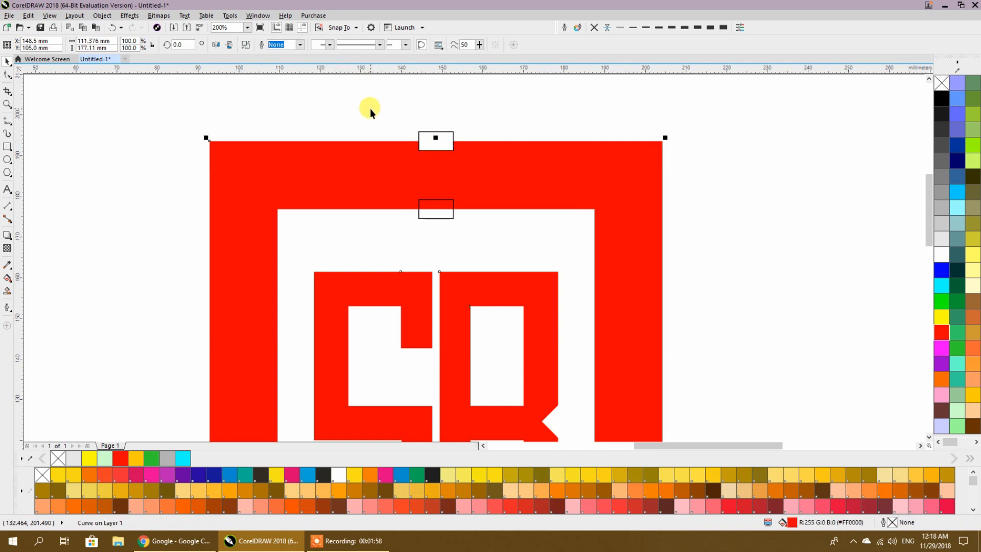
# Stretch the upper rectangle downward to about 8.7 mm high, trim the notch deeper with it and delete the rectangle.
pyautogui.click(444, 138)
pyautogui.moveTo(435, 152); pyautogui.dragTo(436, 169)
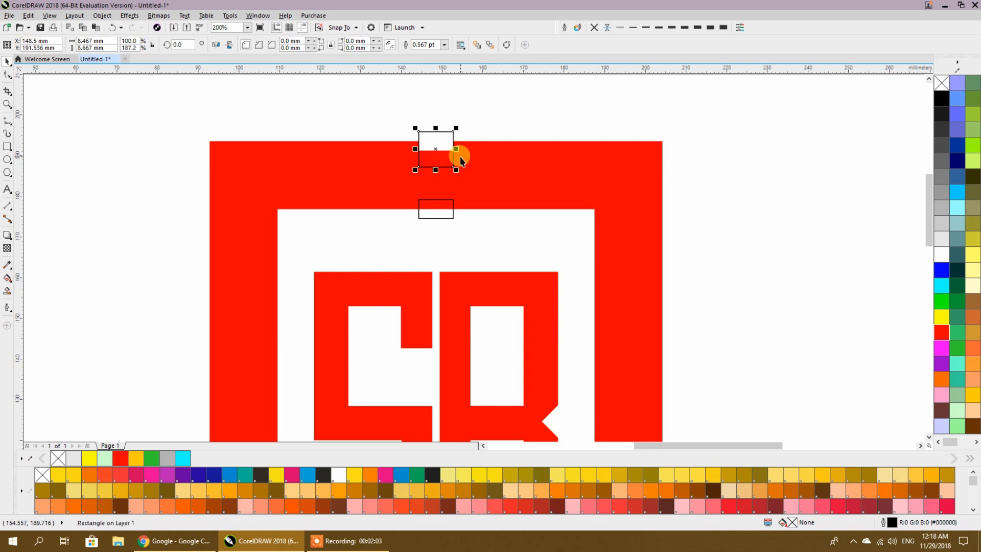
pyautogui.keyDown('shift'); pyautogui.click(471, 151); pyautogui.keyUp('shift')
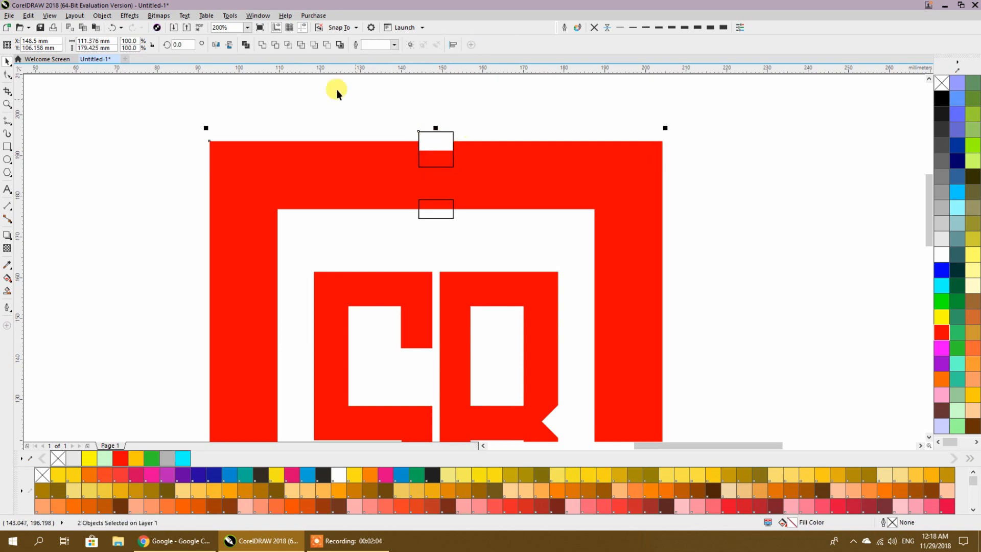
pyautogui.click(275, 47)
pyautogui.click(428, 145)
pyautogui.press('Delete')
# Enlarge the rectangle on the inner top edge to about 15.6 × 6.9 mm and weld it to the shield.
pyautogui.click(428, 200)
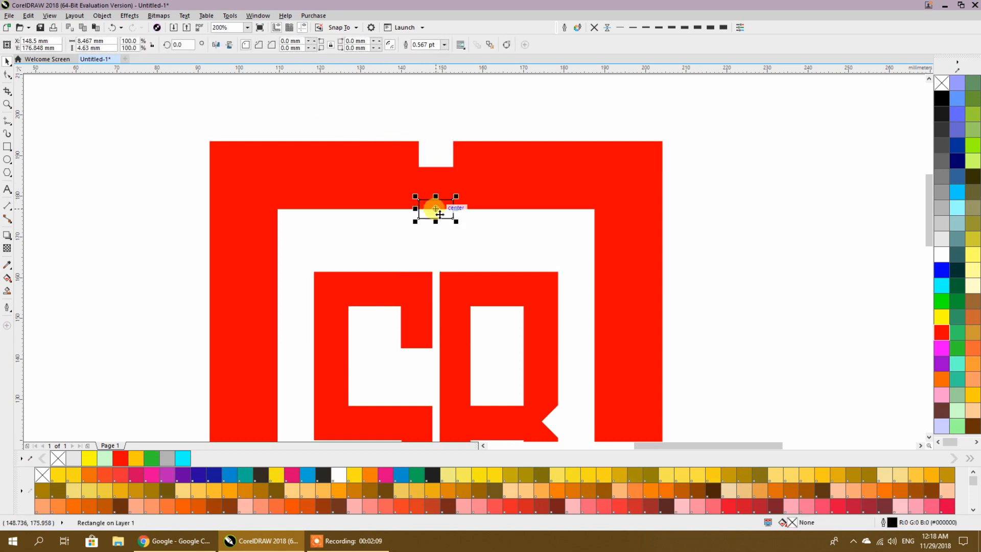
pyautogui.moveTo(436, 218); pyautogui.dragTo(467, 214)
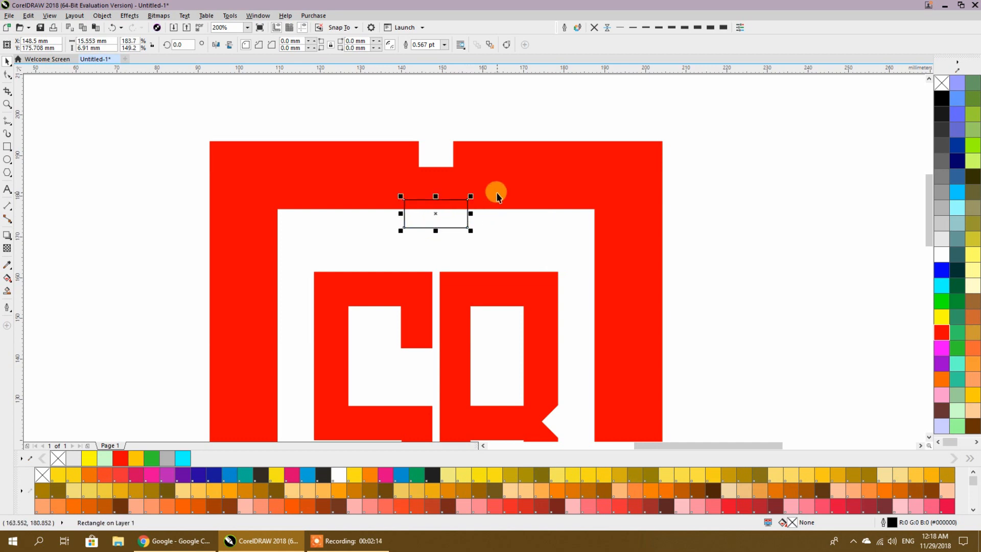
pyautogui.keyDown('shift'); pyautogui.click(499, 193); pyautogui.keyUp('shift')
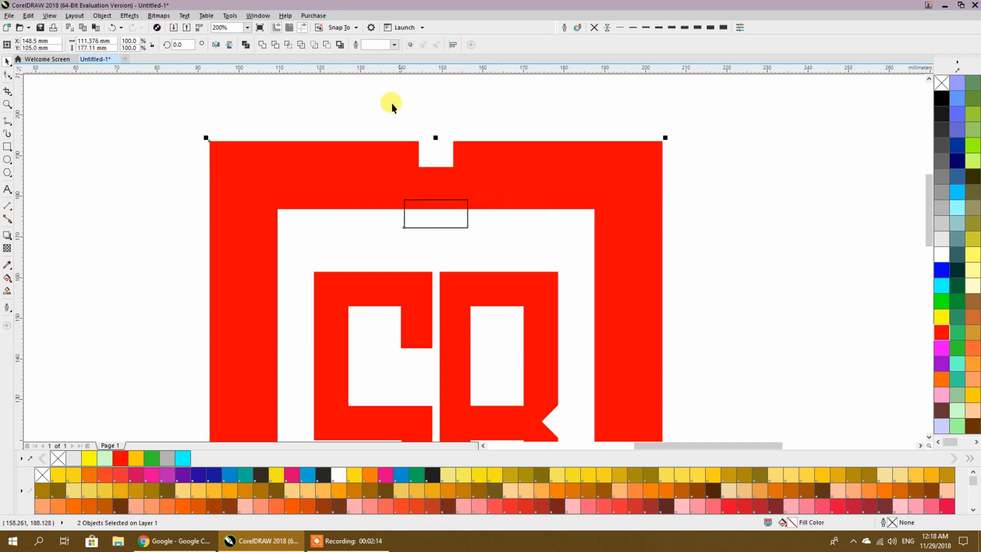
pyautogui.click(262, 45)
# Add a node on the shield's top edge on each side of the notch and delete the notch's two upper corner nodes.
pyautogui.press('F10')
pyautogui.click(469, 162)
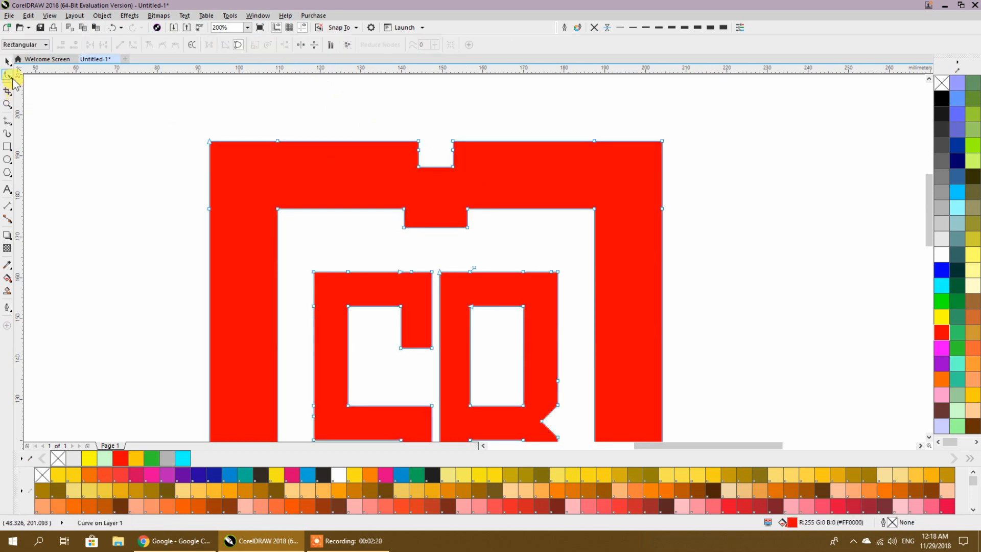
pyautogui.click(8, 75)
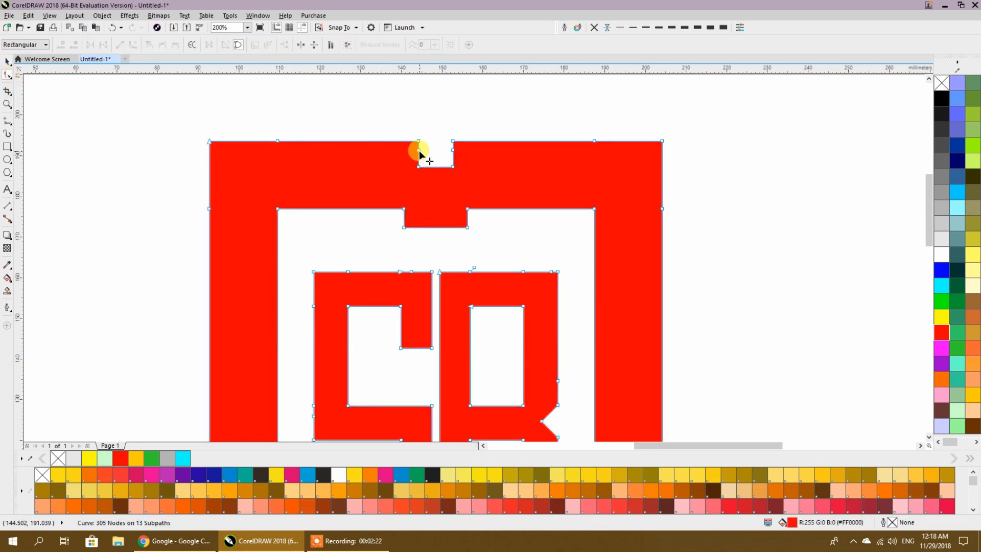
pyautogui.doubleClick(381, 142)
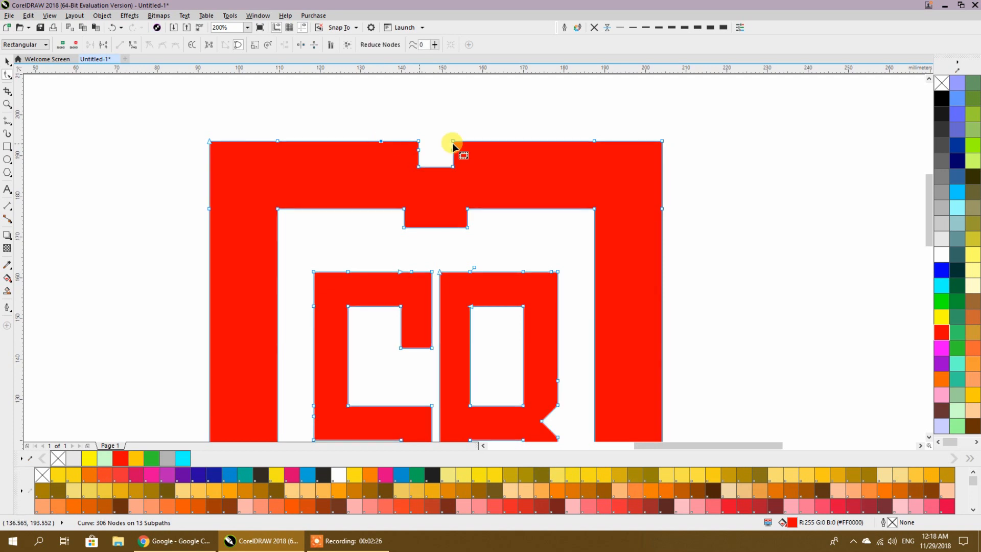
pyautogui.doubleClick(494, 141)
pyautogui.moveTo(404, 131); pyautogui.dragTo(466, 157)
pyautogui.press('Delete')
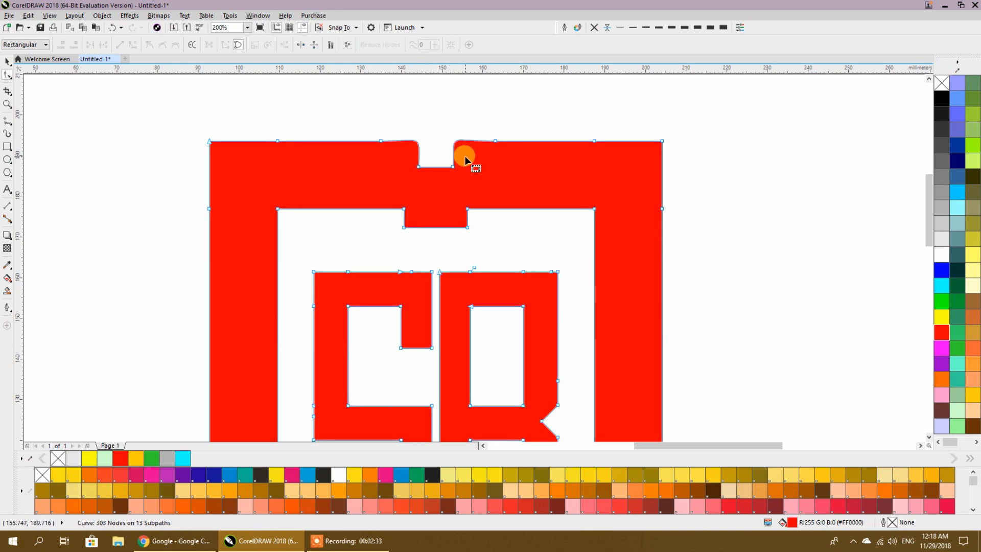
# Convert the curved segments on both sides of the notch to straight lines.
pyautogui.moveTo(368, 128); pyautogui.dragTo(431, 171)
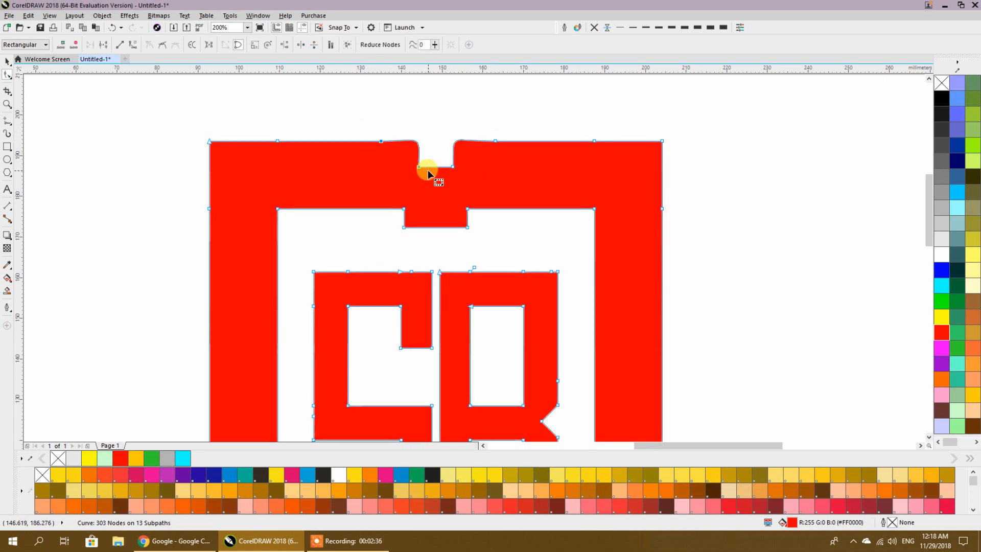
pyautogui.click(119, 45)
pyautogui.moveTo(431, 120); pyautogui.dragTo(519, 179)
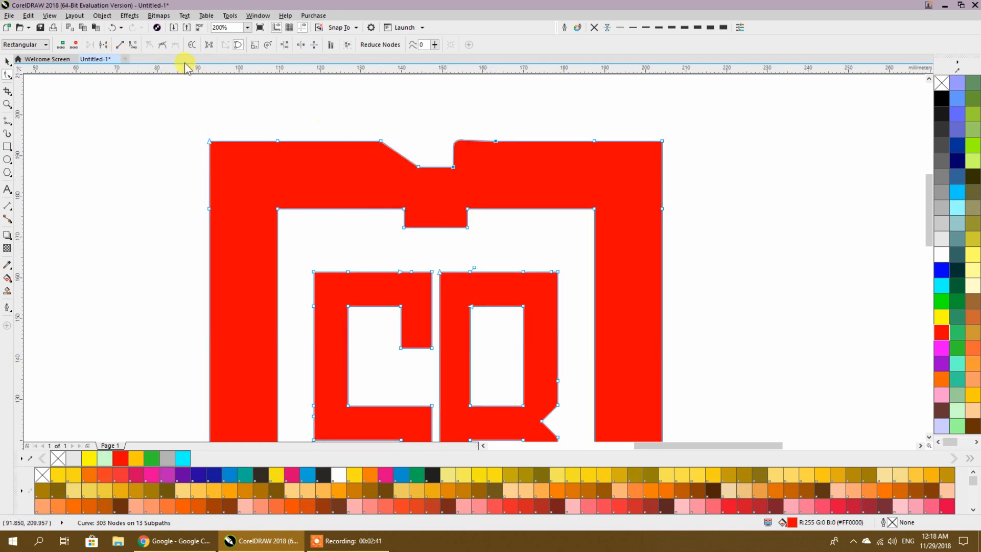
pyautogui.click(120, 45)
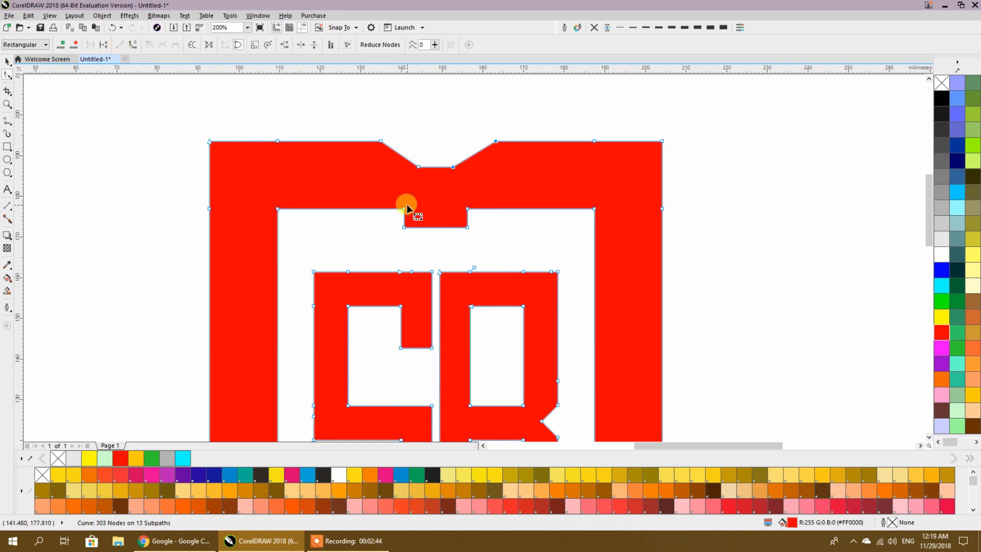
# Shape the notch into a V by adding a middle node on its base, moving it down and deleting the two base corner nodes.
pyautogui.scroll(-3, 407, 212)
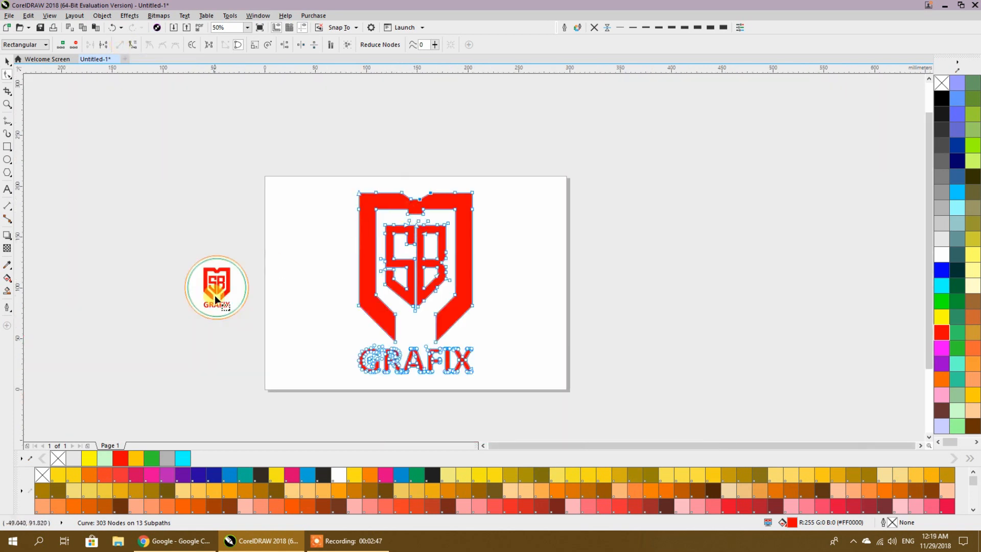
pyautogui.scroll(3, 410, 197)
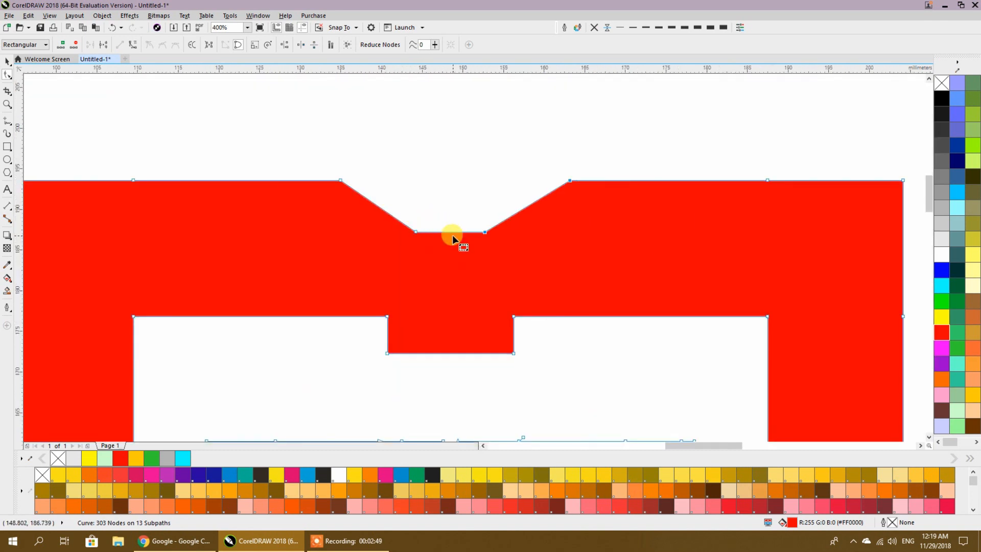
pyautogui.doubleClick(451, 231)
pyautogui.moveTo(451, 232); pyautogui.dragTo(452, 259)
pyautogui.doubleClick(484, 231)
pyautogui.doubleClick(416, 232)
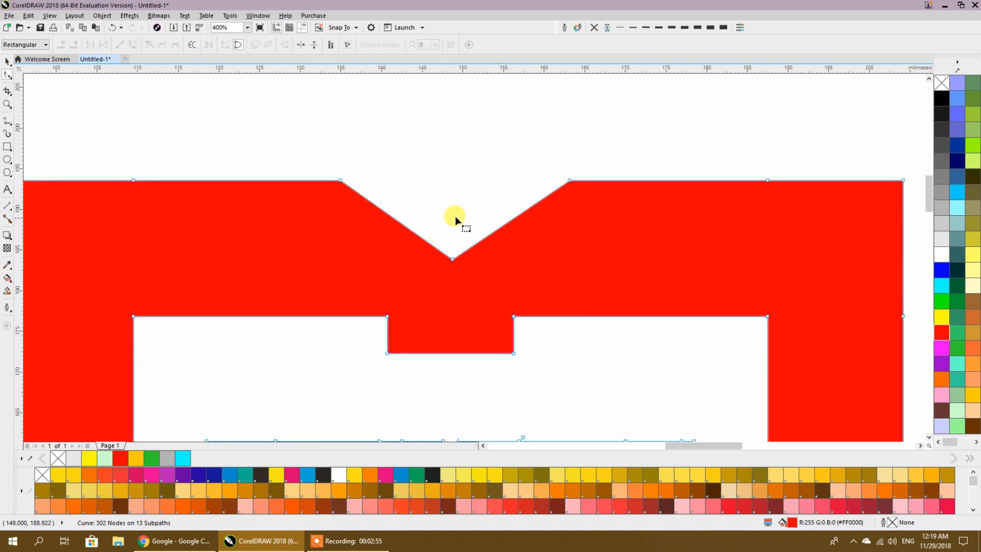
# Place a vertical guideline at the page centre and move the tip node of the V notch onto it.
pyautogui.moveTo(20, 98); pyautogui.dragTo(121, 127)
pyautogui.press('p')
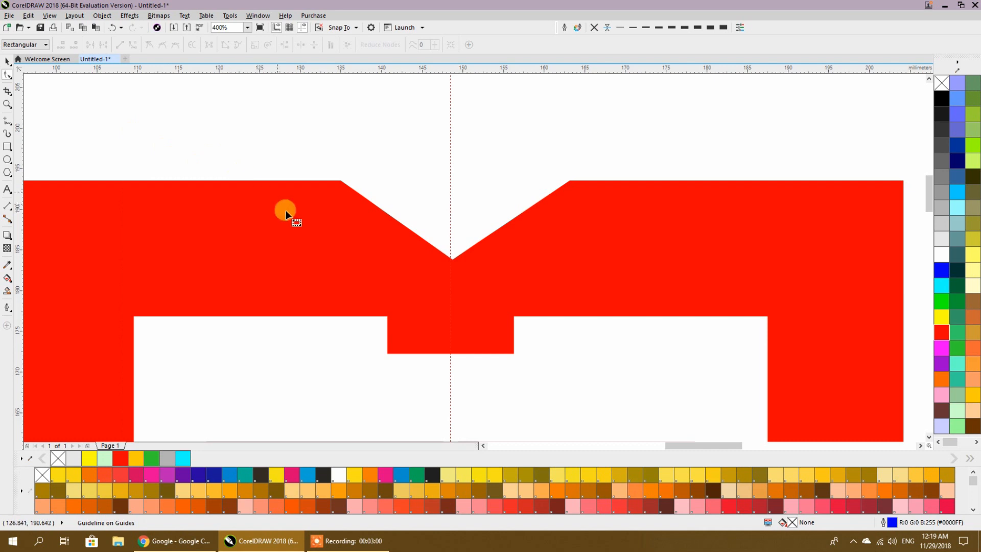
pyautogui.scroll(1, 453, 261)
pyautogui.click(427, 259)
pyautogui.scroll(3, 438, 260)
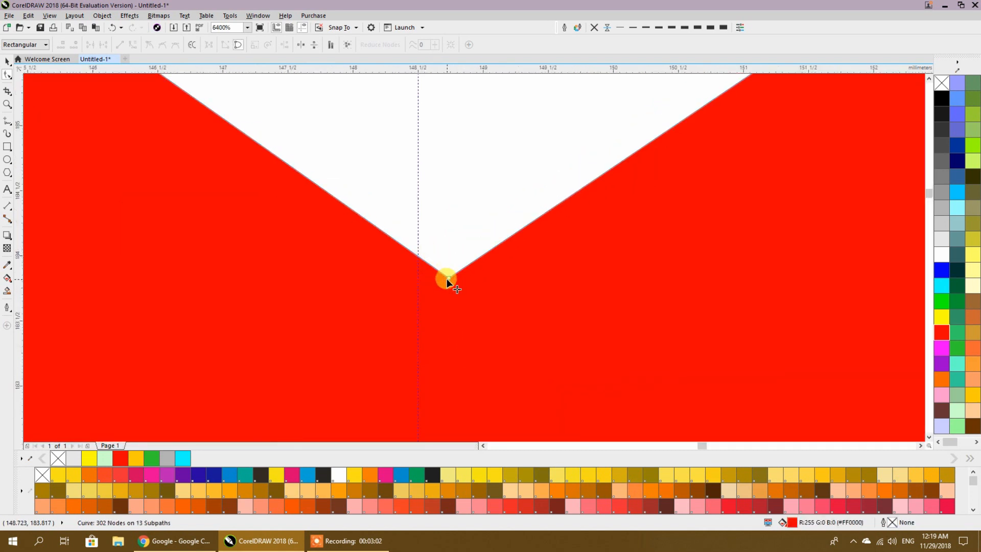
pyautogui.moveTo(446, 278); pyautogui.dragTo(418, 286)
# Delete the vertical guideline running through the logo.
pyautogui.scroll(-4, 452, 241)
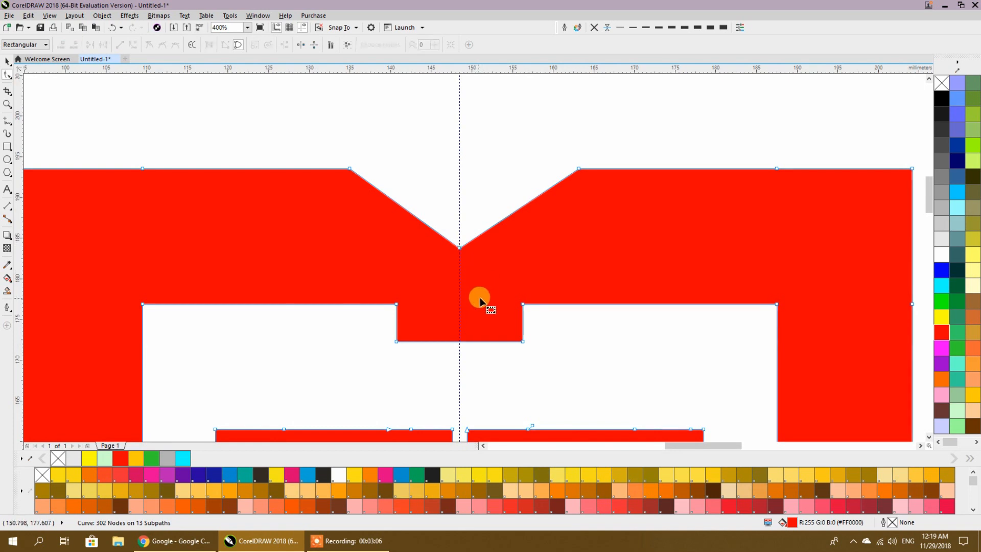
pyautogui.scroll(-2, 483, 301)
pyautogui.click(8, 62)
pyautogui.click(283, 171)
pyautogui.scroll(-1, 438, 212)
pyautogui.moveTo(521, 317); pyautogui.dragTo(511, 287)
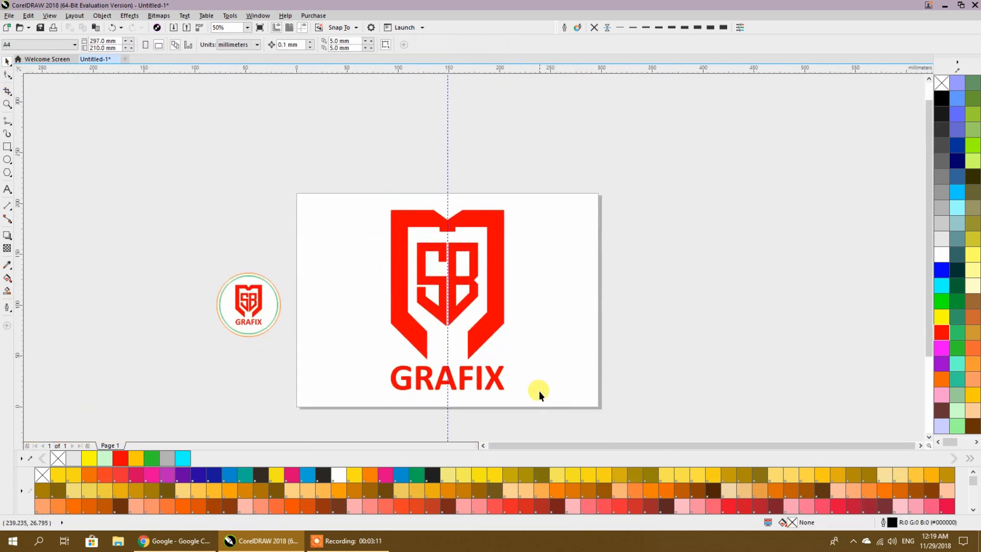
pyautogui.click(447, 142)
pyautogui.press('Delete')
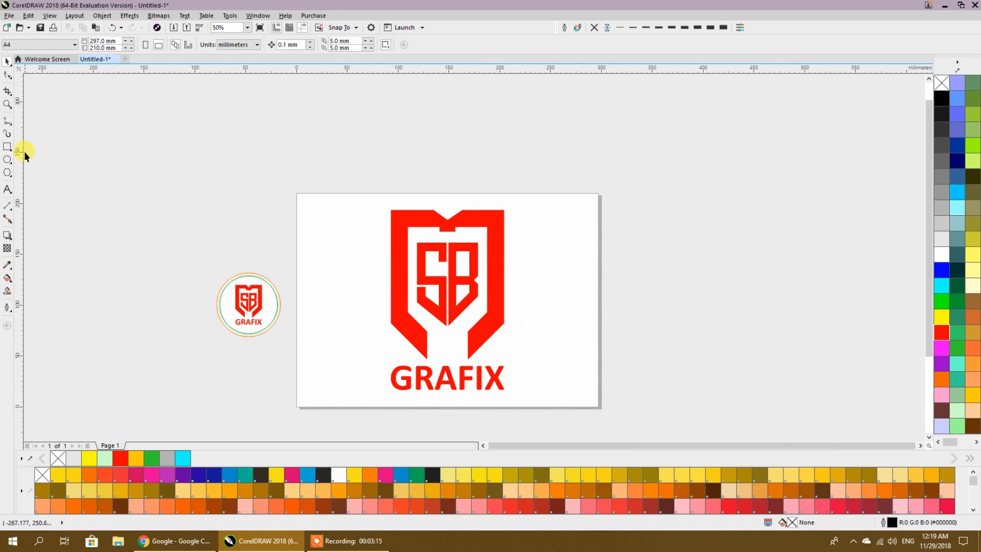
# Scale the whole logo down about its centre to about 25.9 × 41.2 mm.
pyautogui.click(7, 62)
pyautogui.click(440, 323)
pyautogui.moveTo(508, 393); pyautogui.dragTo(464, 337)
pyautogui.scroll(2, 455, 321)
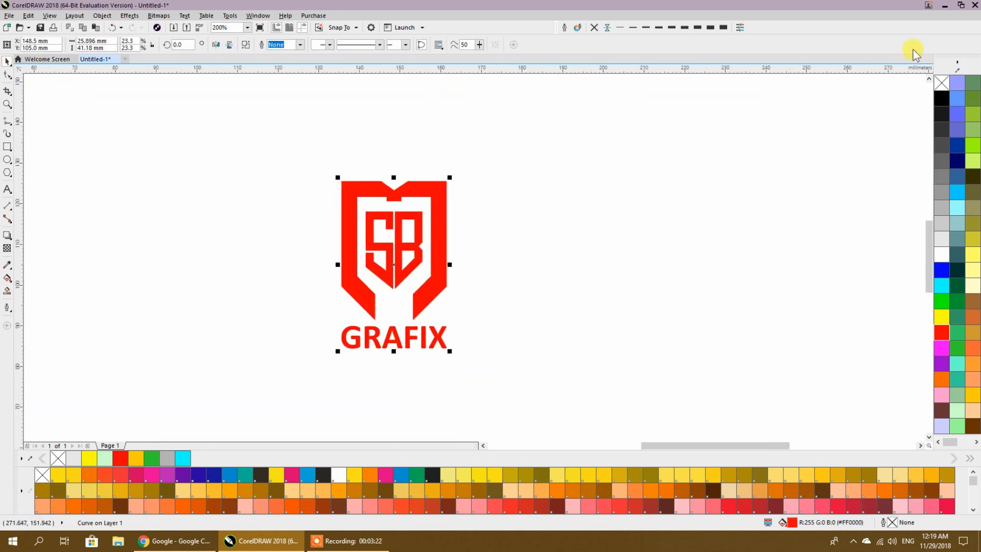
# Minimise the drawing window and launch Cinema 4D R20 from the desktop.
pyautogui.click(945, 5)
pyautogui.rightClick(879, 366)
pyautogui.click(937, 355)
pyautogui.click(958, 377)
pyautogui.rightClick(958, 377)
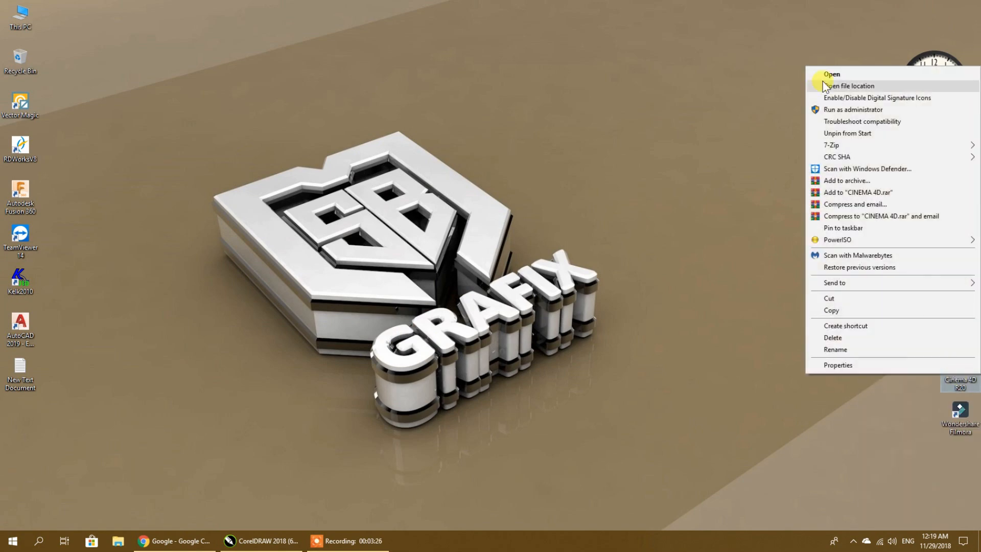
pyautogui.click(823, 72)
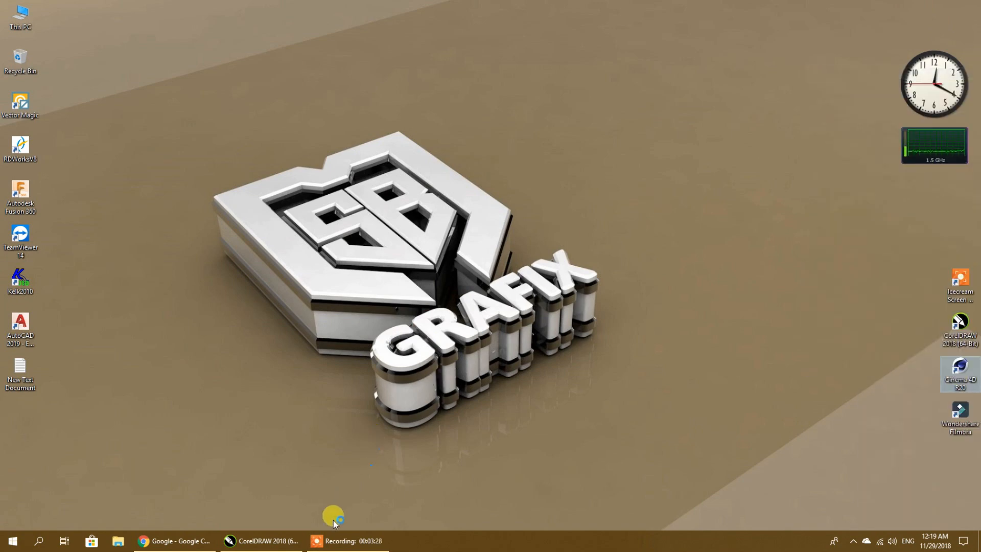
# Switch back to CorelDRAW and draw a circle about 61.6 mm in diameter beside the logo.
pyautogui.click(263, 540)
pyautogui.scroll(2, 367, 276)
pyautogui.click(574, 291)
pyautogui.scroll(-2, 575, 290)
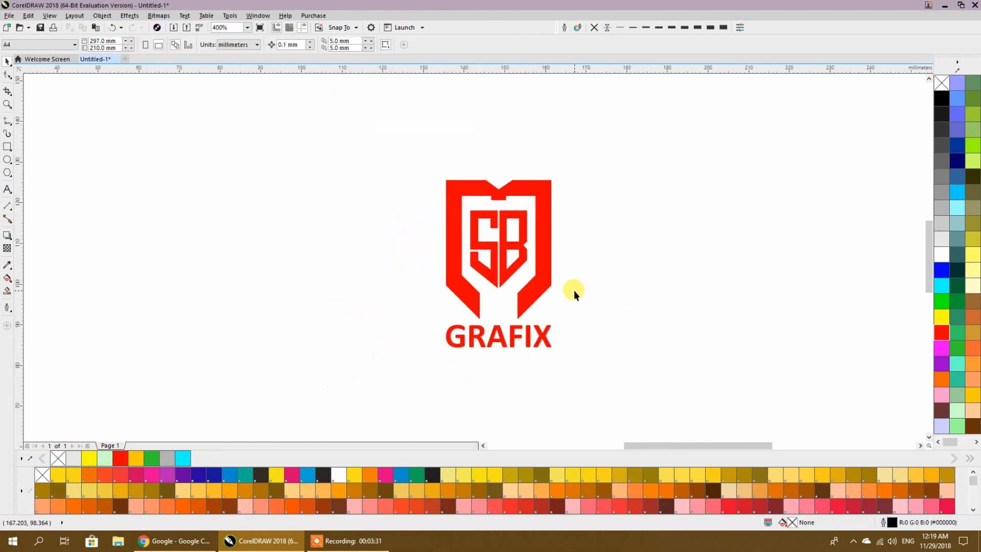
pyautogui.click(7, 159)
pyautogui.moveTo(158, 153); pyautogui.dragTo(394, 405)
pyautogui.click(7, 62)
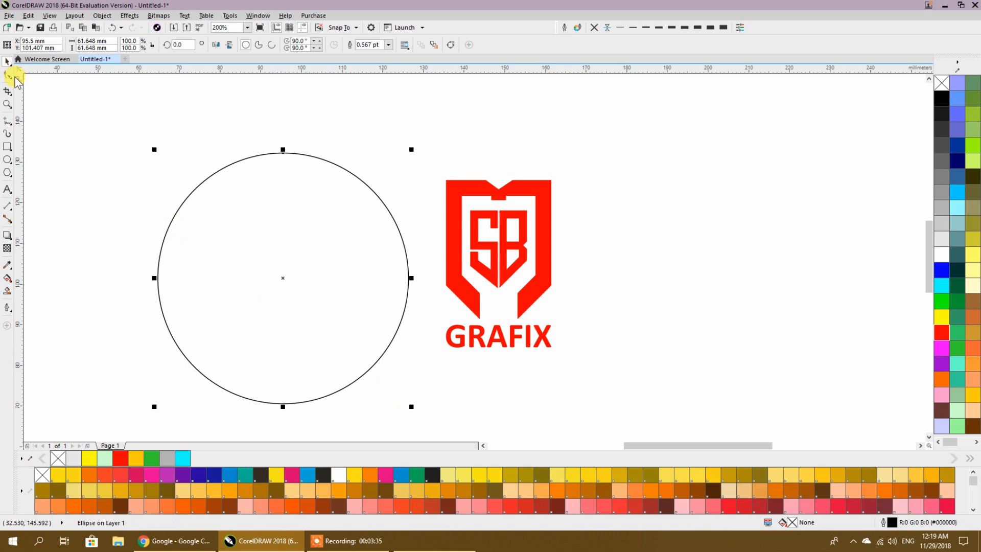
# Centre the circle on the page around the logo and add three larger concentric copies, the outermost about 79.9 mm across.
pyautogui.press('p')
pyautogui.moveTo(626, 392); pyautogui.dragTo(664, 425)
pyautogui.click(700, 314)
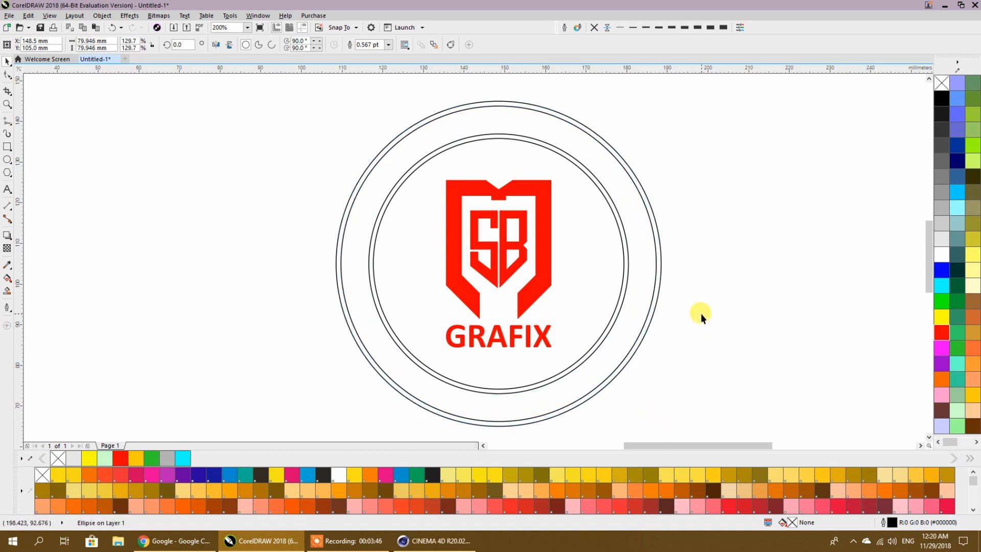
# Set the outline width of the outermost circle and the larger circle of the inner pair to 2.0 pt.
pyautogui.click(661, 274)
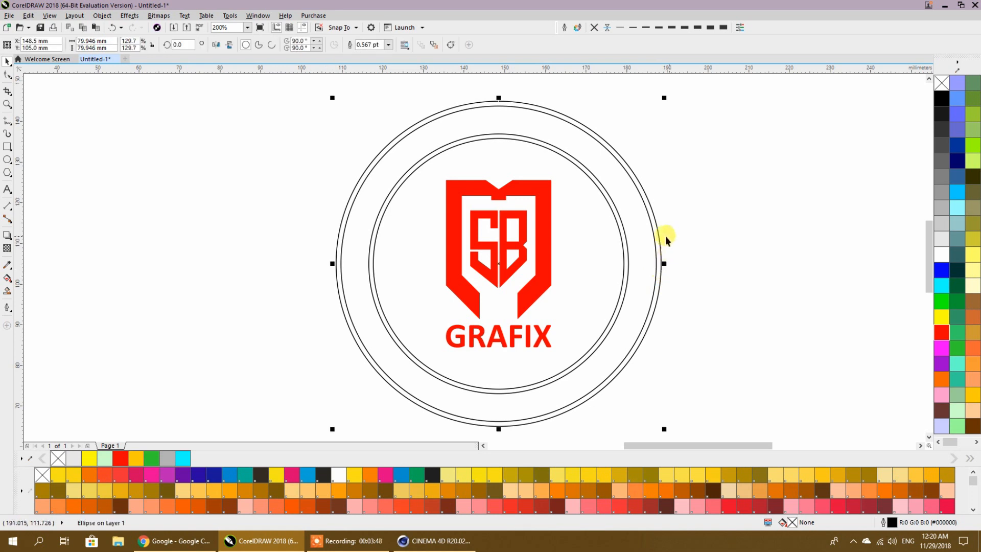
pyautogui.keyDown('shift'); pyautogui.click(629, 248); pyautogui.keyUp('shift')
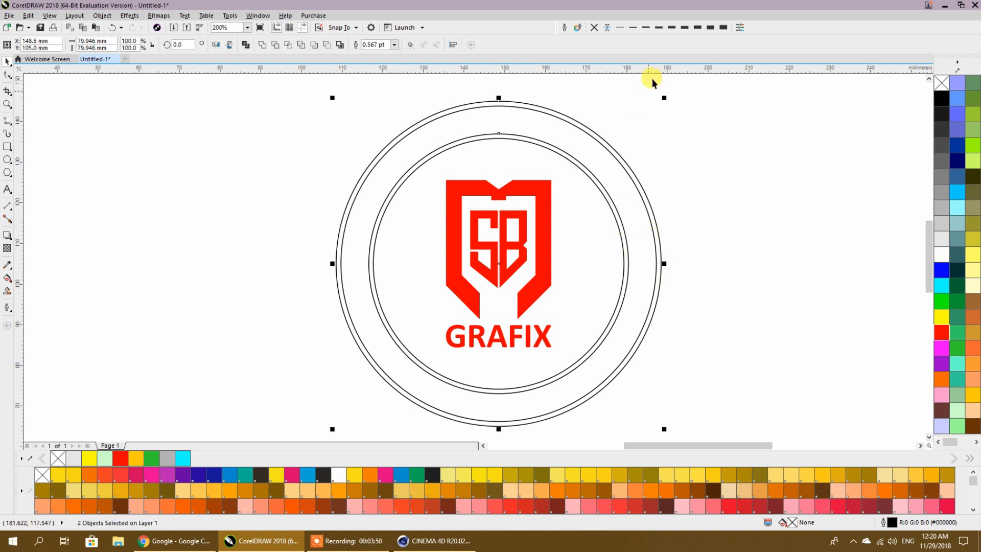
pyautogui.click(672, 27)
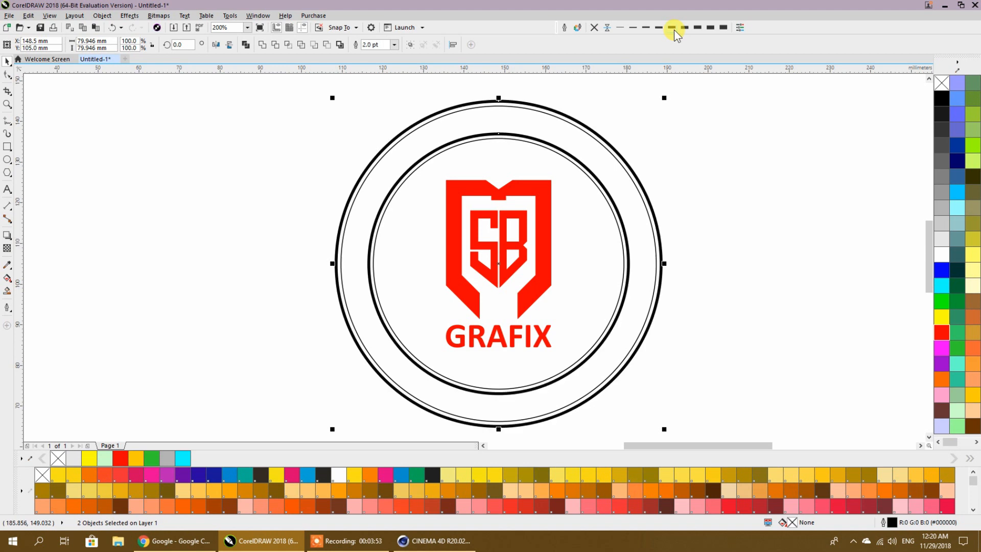
pyautogui.click(666, 212)
# Delete the black concentric circles around the logo in the middle of the page, keeping the coloured version beside the page.
pyautogui.scroll(-2, 665, 218)
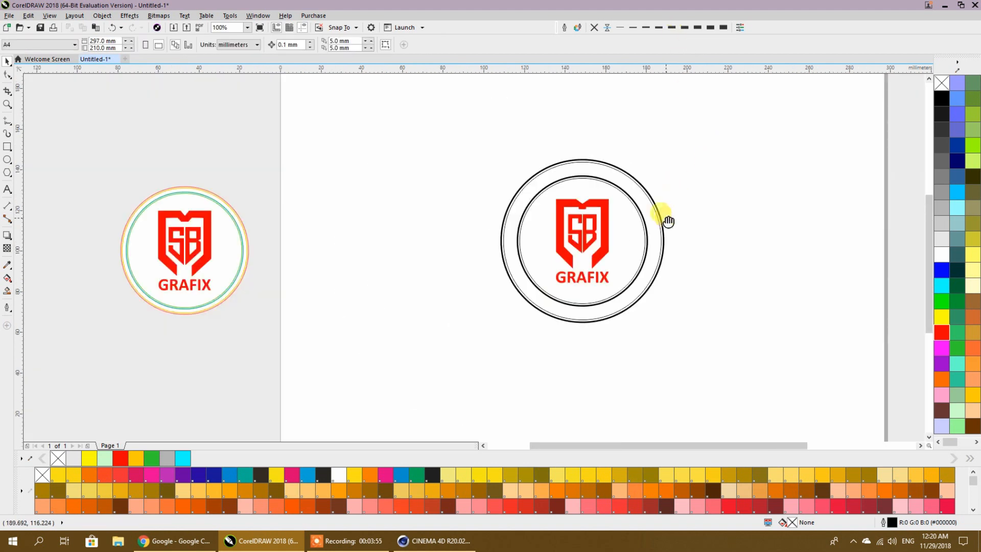
pyautogui.scroll(4, 240, 281)
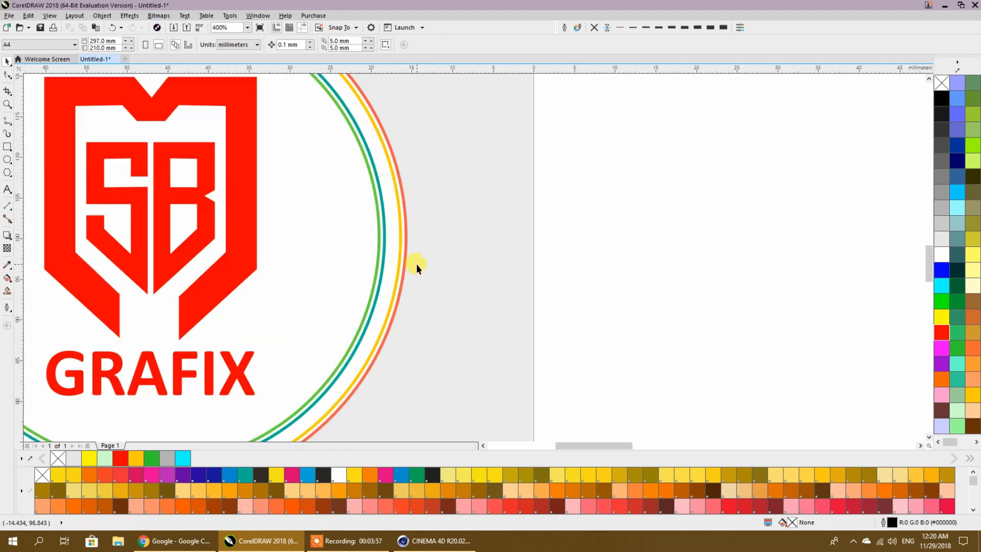
pyautogui.scroll(-3, 384, 266)
pyautogui.moveTo(539, 261); pyautogui.dragTo(394, 281)
pyautogui.scroll(2, 394, 280)
pyautogui.moveTo(513, 281); pyautogui.dragTo(429, 276)
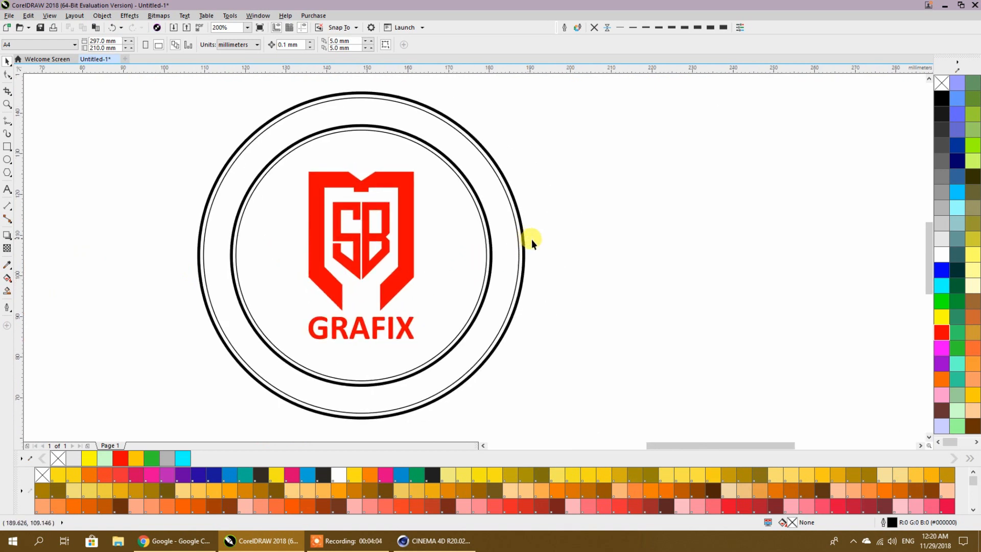
pyautogui.click(472, 252)
pyautogui.press('Delete')
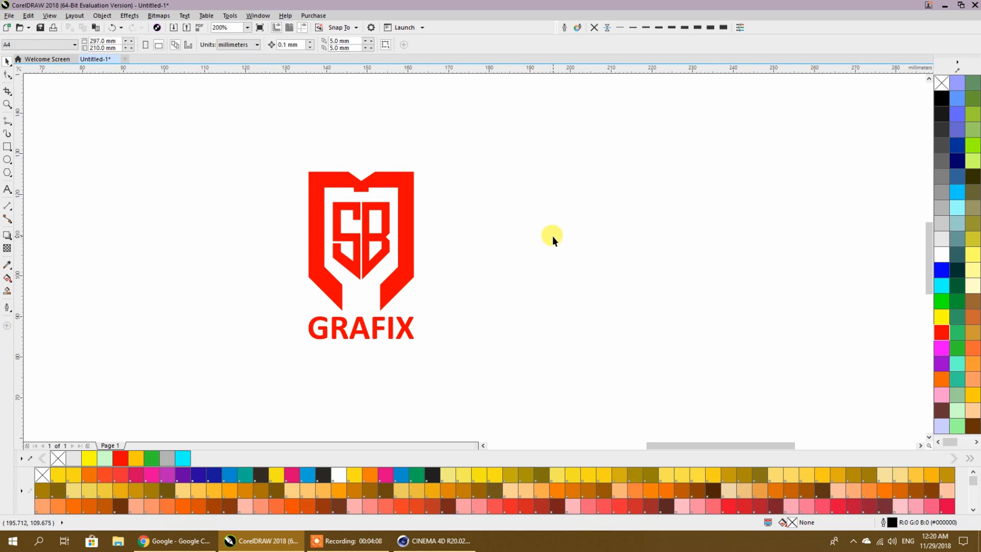
# Scale the red logo up about its centre to about 87.3 × 138.8 mm.
pyautogui.click(403, 230)
pyautogui.scroll(-2, 541, 240)
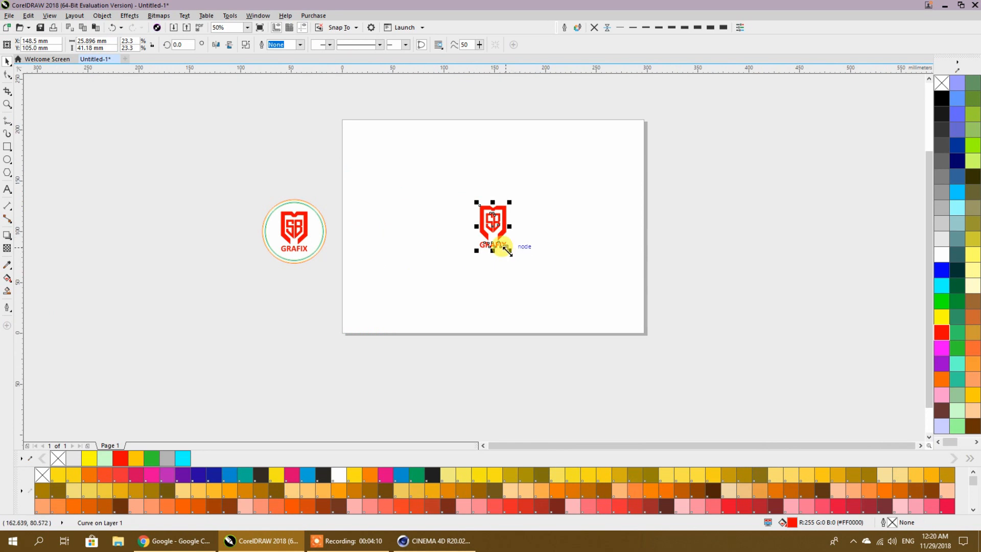
pyautogui.moveTo(510, 251); pyautogui.dragTo(573, 302)
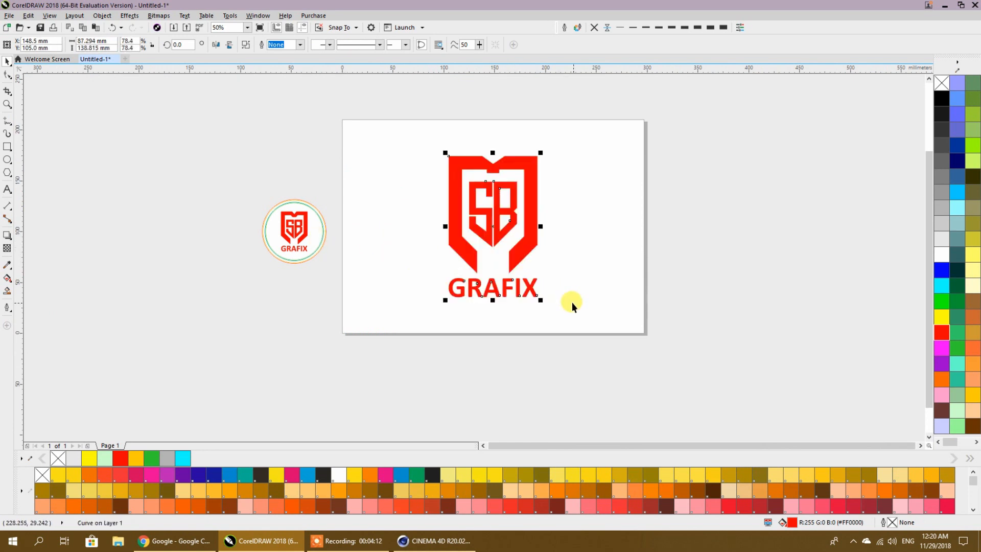
# Export only the selected logo to drive D: as an AI - Adobe Illustrator file named "Logo msb", with Adobe Illustrator 8.0 compatibility.
pyautogui.hotkey('ctrl', 'e')
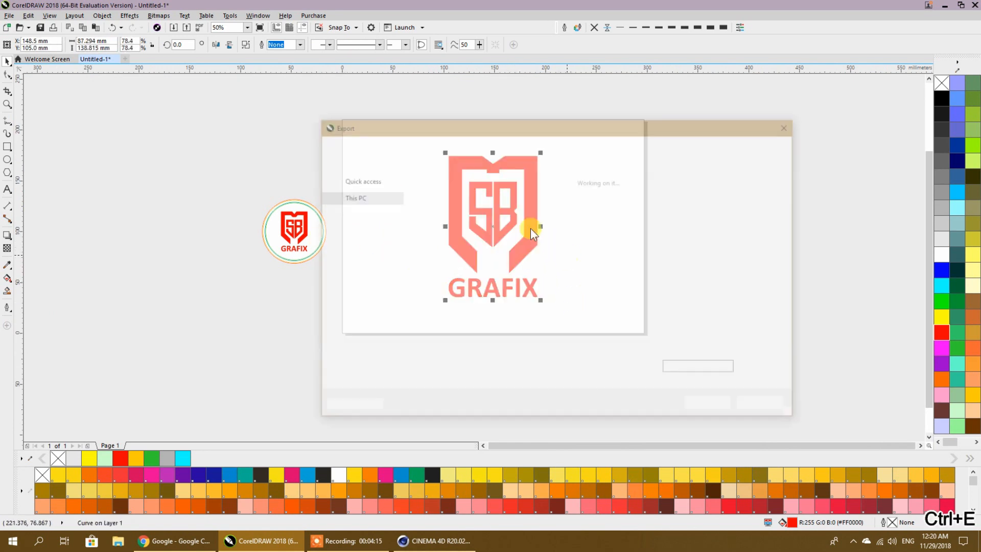
pyautogui.moveTo(490, 124); pyautogui.dragTo(440, 116)
pyautogui.click(363, 323)
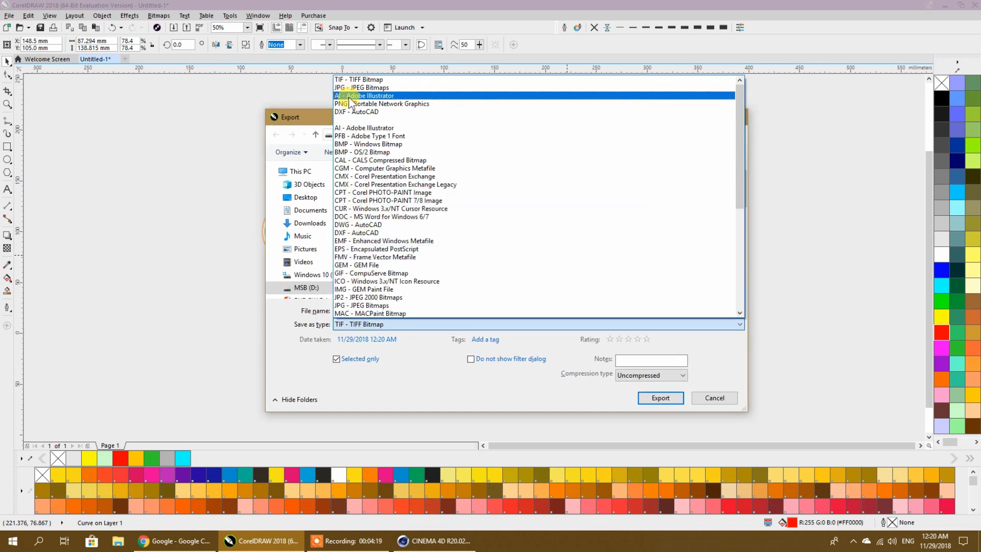
pyautogui.click(348, 96)
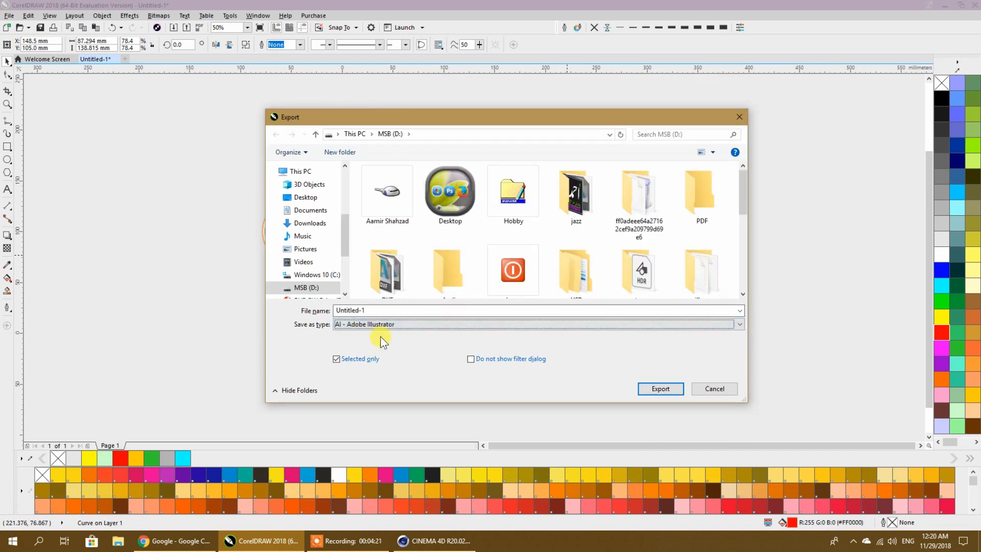
pyautogui.click(373, 309)
pyautogui.write('Logo msb')
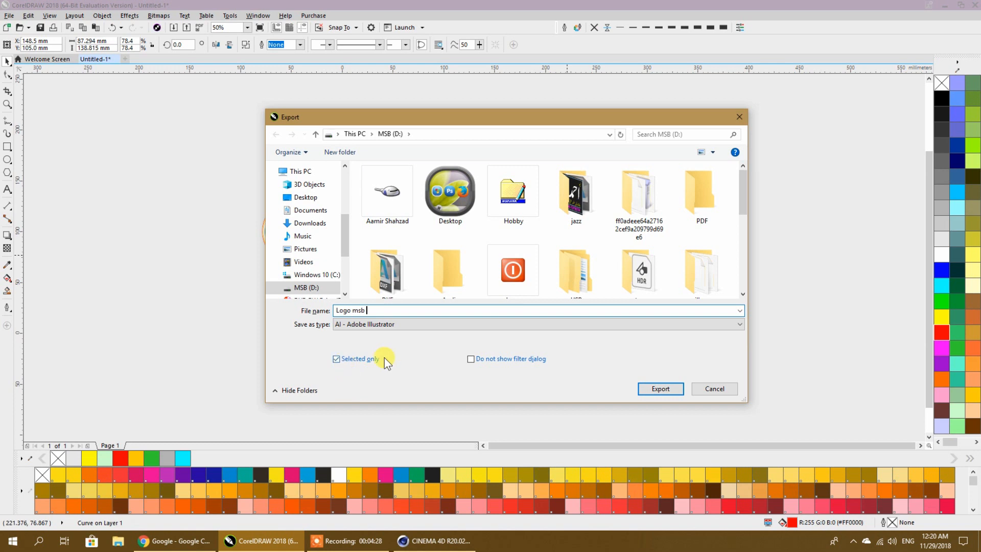
pyautogui.click(662, 388)
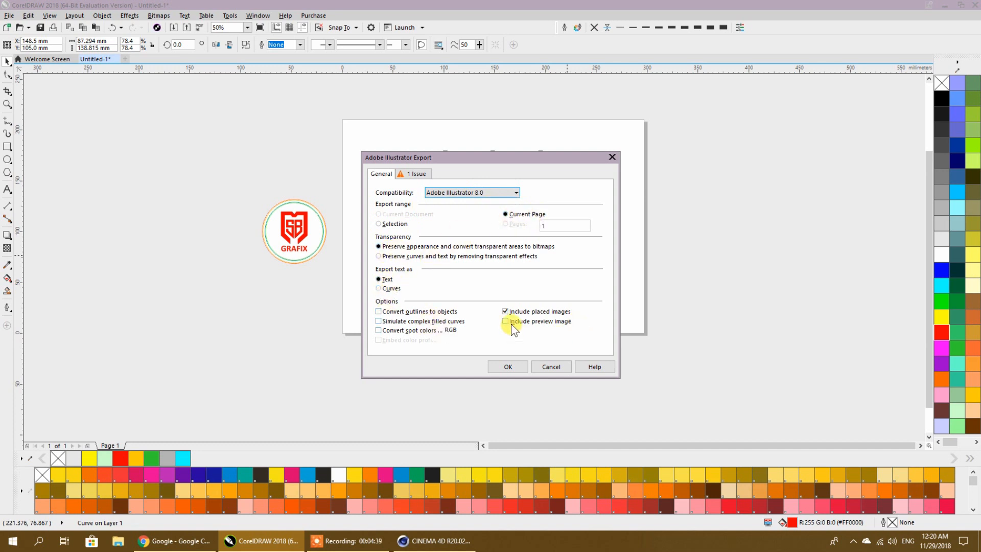
pyautogui.click(507, 366)
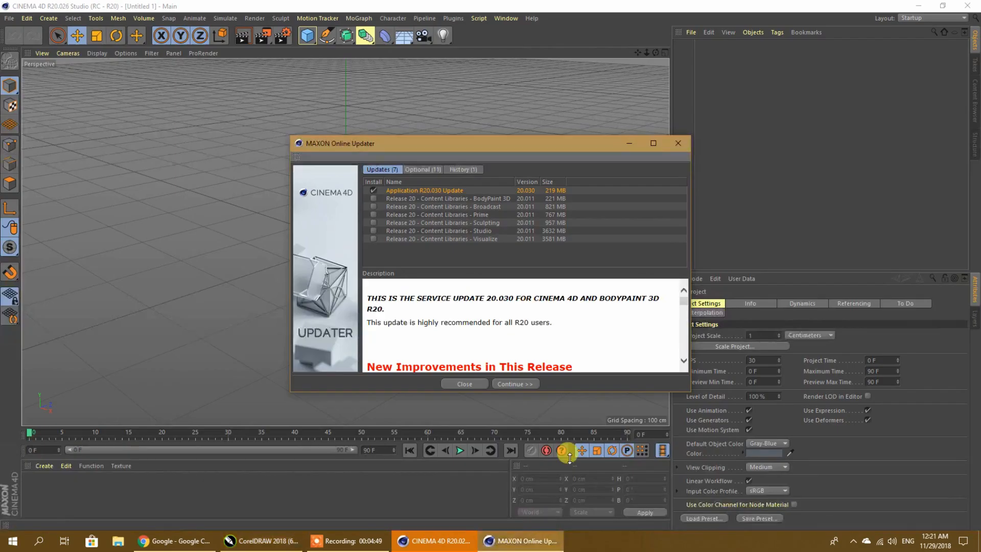
# In Cinema 4D, dismiss the online updater and merge the saved project containing the circle, camera and coloured materials into the scene.
pyautogui.click(462, 384)
pyautogui.click(10, 18)
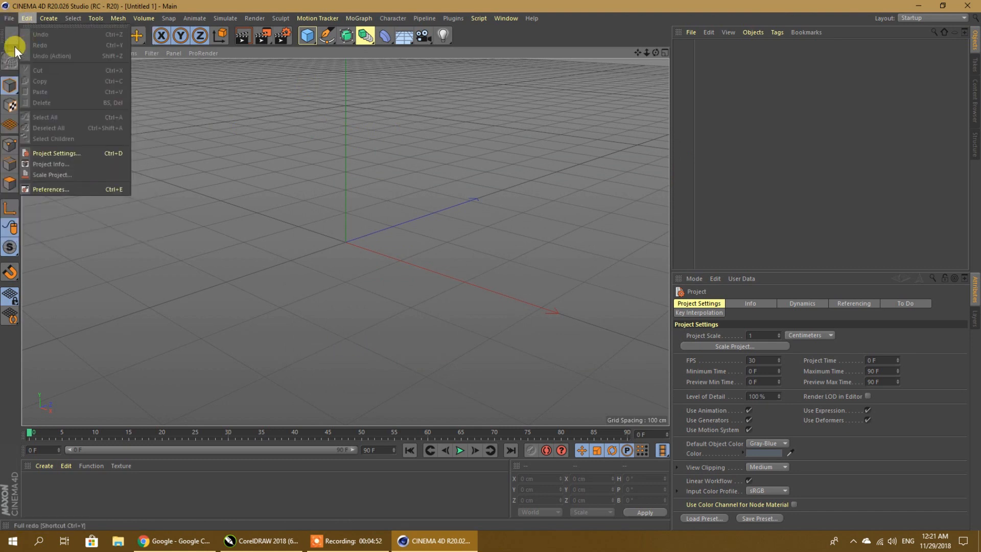
pyautogui.click(18, 55)
pyautogui.scroll(-3, 281, 164)
pyautogui.doubleClick(324, 167)
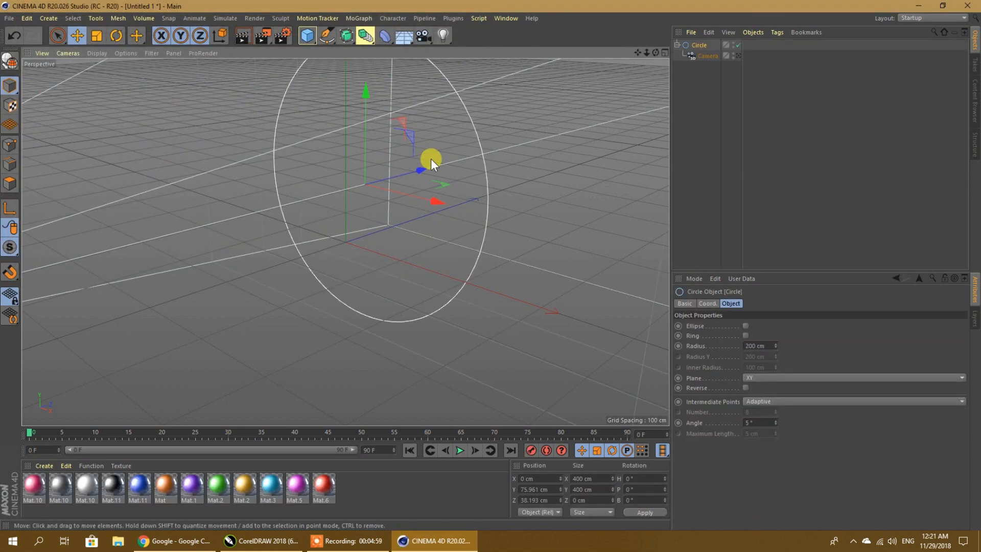
pyautogui.middleClick(431, 158)
pyautogui.middleClick(328, 164)
pyautogui.scroll(-5, 483, 183)
pyautogui.middleClick(530, 102)
pyautogui.press('F1')
pyautogui.moveTo(652, 56); pyautogui.dragTo(348, 291)
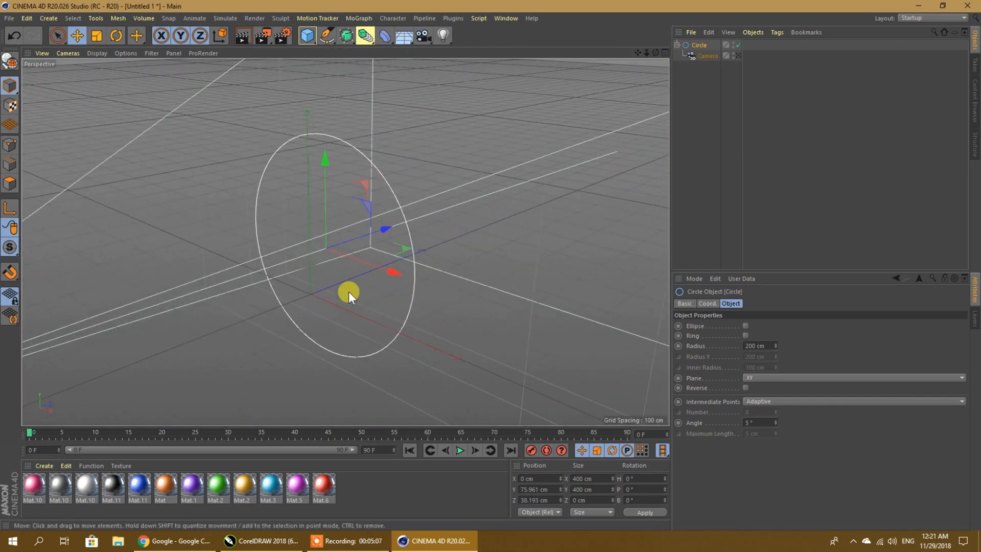
pyautogui.click(486, 109)
# Merge the exported file Logo msb.ai from drive D: into the current scene.
pyautogui.click(10, 19)
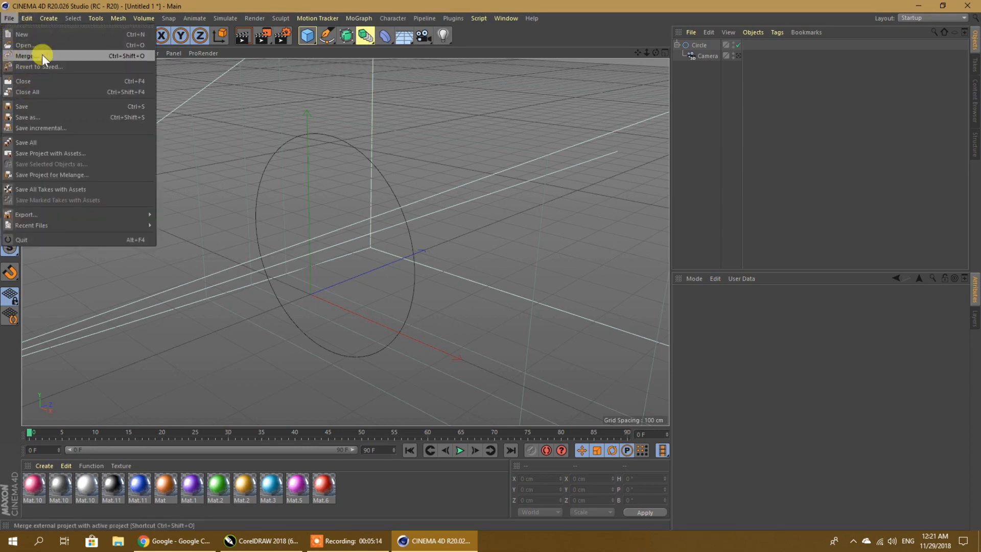
pyautogui.click(40, 55)
pyautogui.click(127, 38)
pyautogui.scroll(-10, 308, 187)
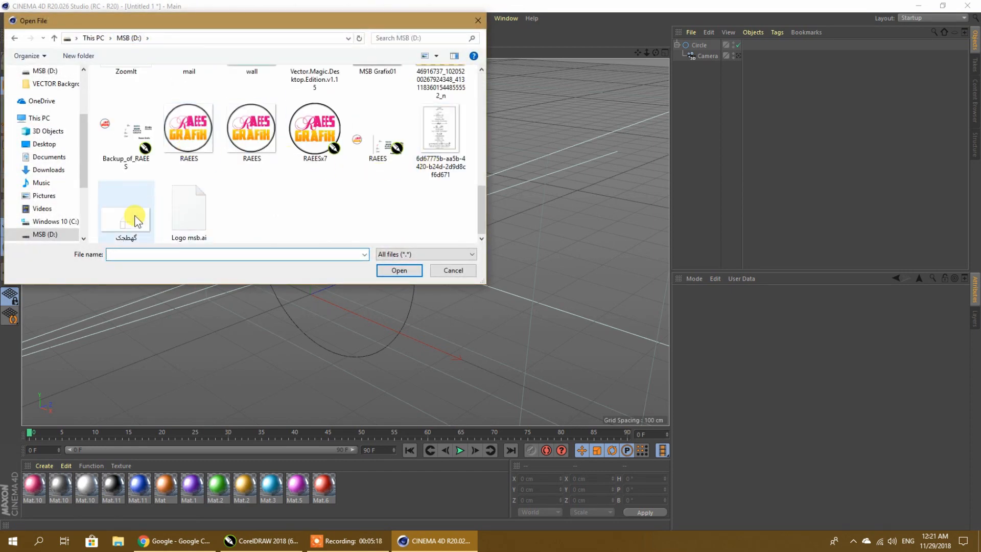
pyautogui.click(196, 217)
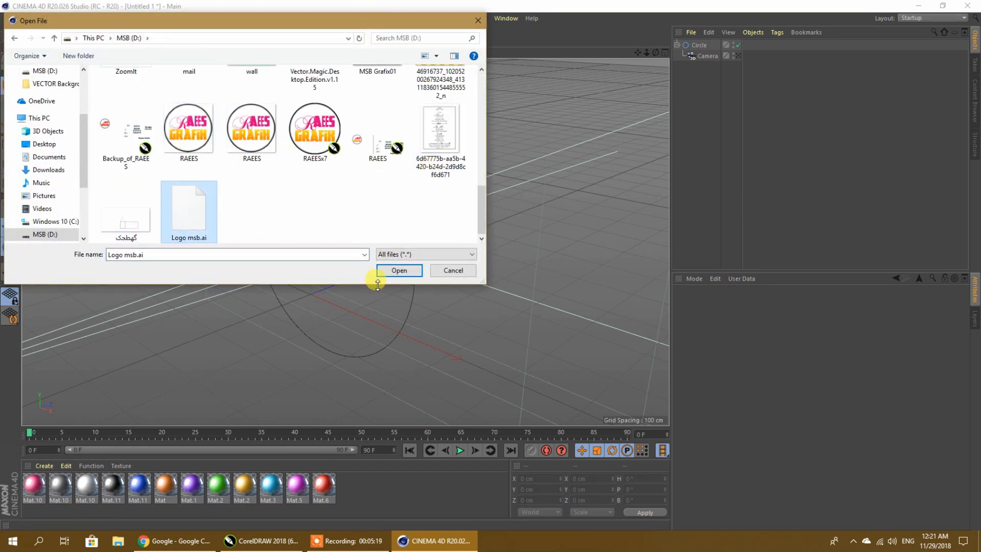
pyautogui.click(406, 272)
pyautogui.click(387, 388)
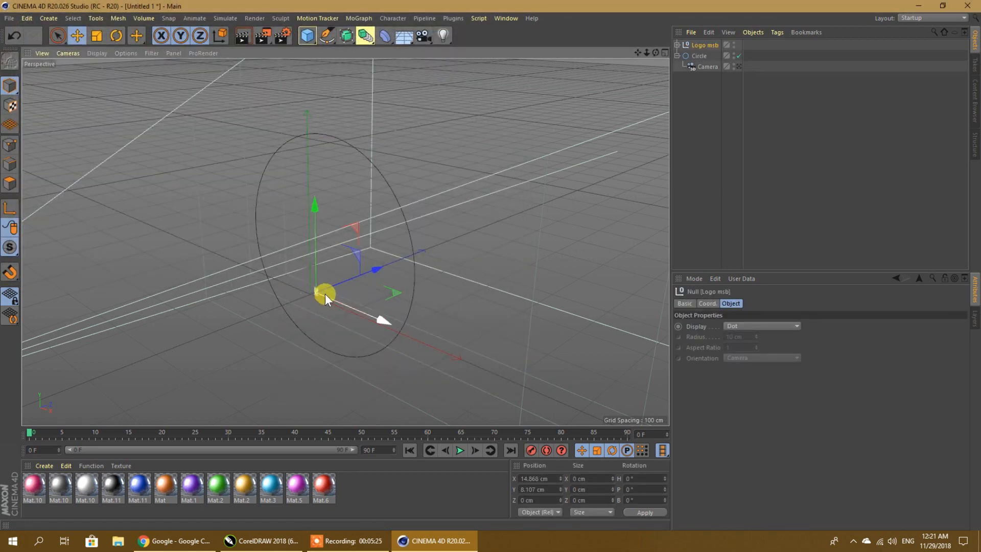
# Scale the imported logo up uniformly until its outline is about as tall as the circle.
pyautogui.click(95, 36)
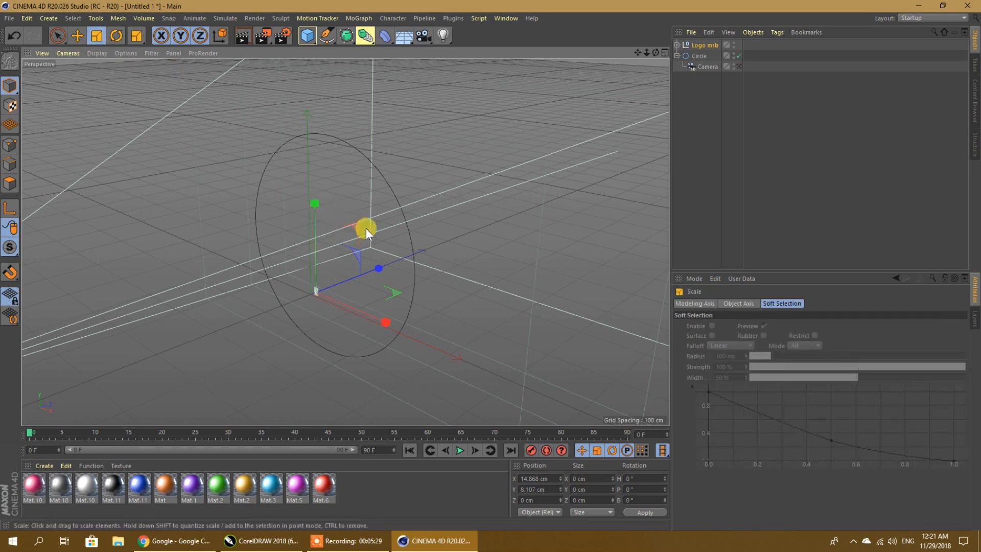
pyautogui.moveTo(359, 248); pyautogui.dragTo(554, 40)
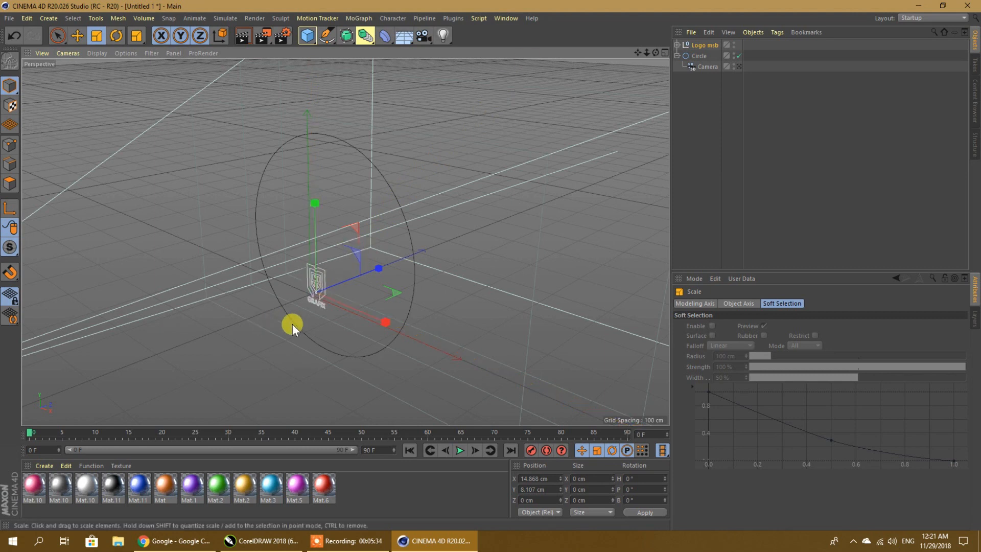
pyautogui.moveTo(359, 261); pyautogui.dragTo(264, 304)
pyautogui.moveTo(361, 246)
pyautogui.mouseDown()
pyautogui.moveTo(377, 234)
pyautogui.moveTo(370, 246)
pyautogui.mouseUp()
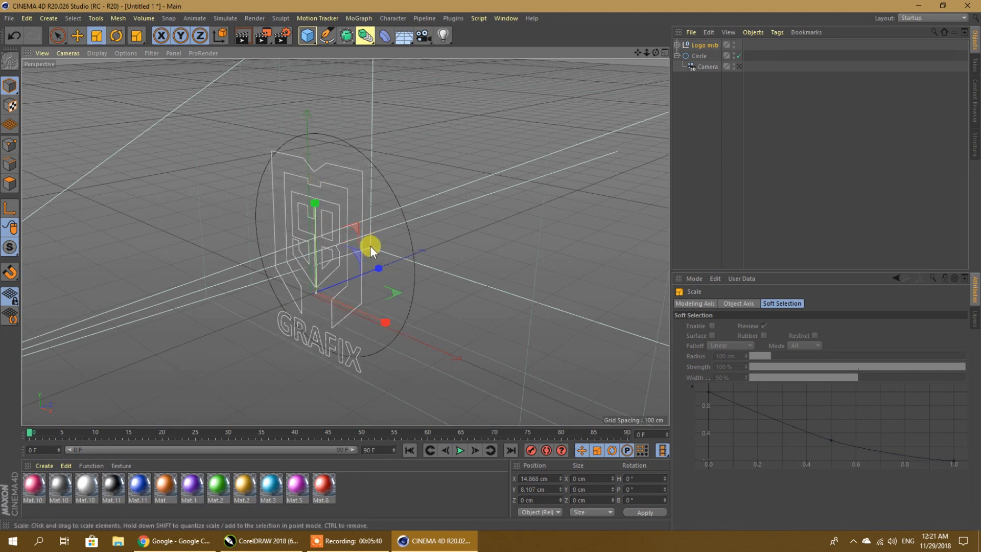
# In the front view, move the logo to about X -1.3 cm to centre it horizontally on the circle, and raise it to about Y 114.5 cm.
pyautogui.middleClick(483, 250)
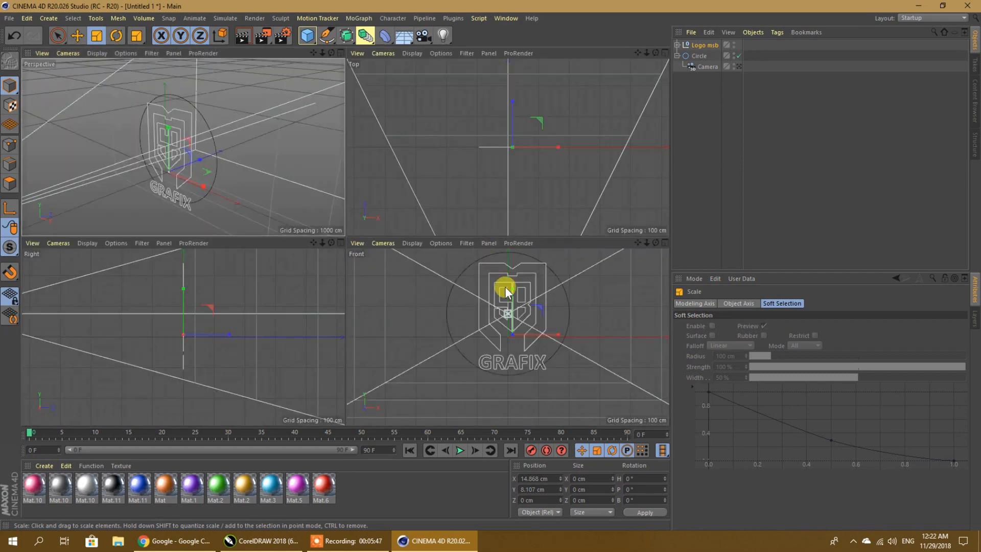
pyautogui.middleClick(593, 329)
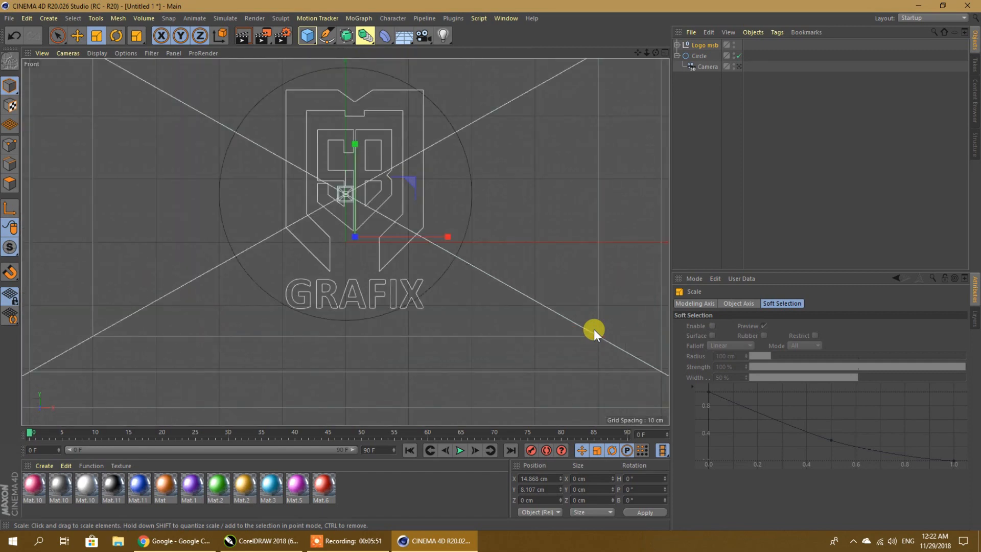
pyautogui.middleClick(440, 291)
pyautogui.middleClick(463, 311)
pyautogui.click(80, 38)
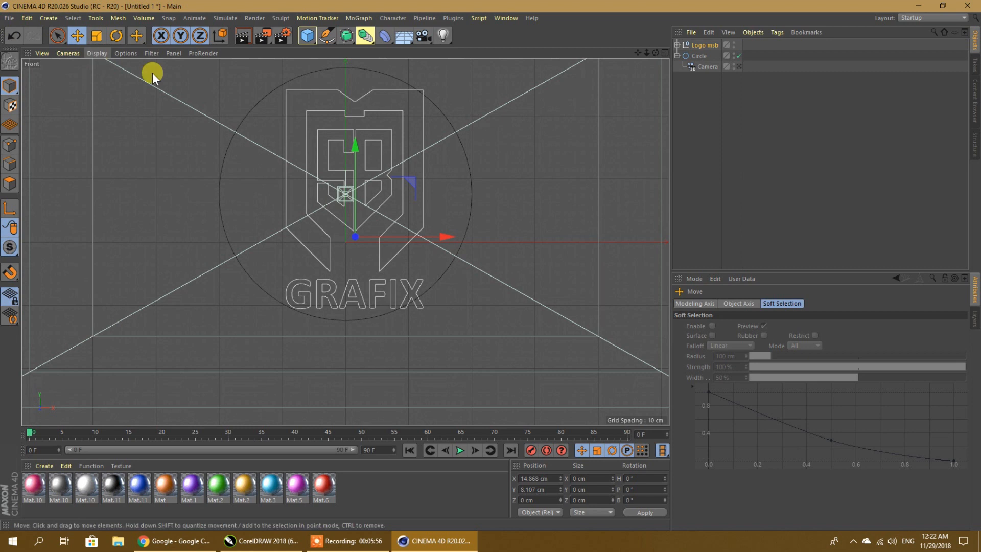
pyautogui.moveTo(448, 239)
pyautogui.mouseDown()
pyautogui.moveTo(428, 238)
pyautogui.moveTo(438, 238)
pyautogui.mouseUp()
pyautogui.moveTo(348, 142); pyautogui.dragTo(340, 81)
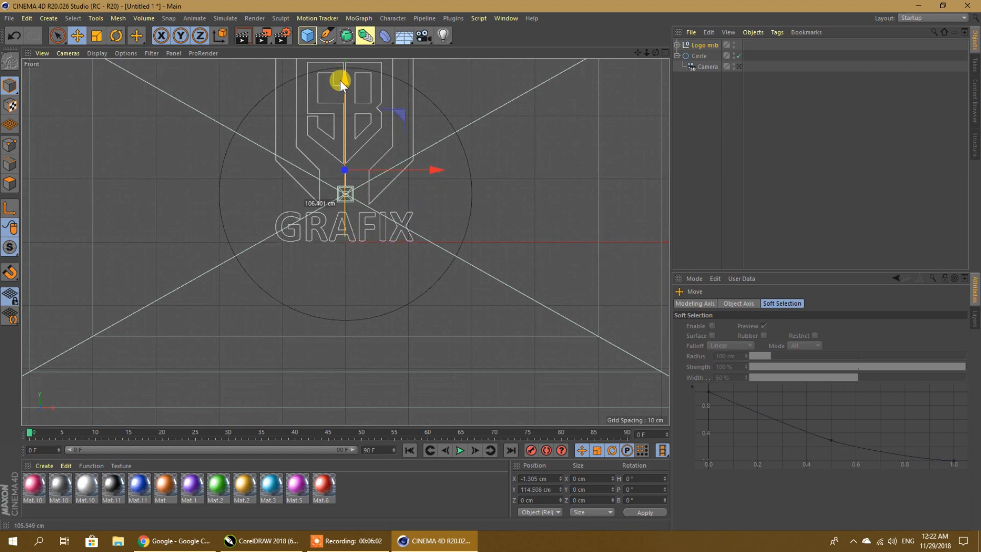
# Lower the logo slightly to about Y 113 cm so the GRAFIX lettering rests on the red X axis, and return to the perspective view.
pyautogui.scroll(5, 346, 247)
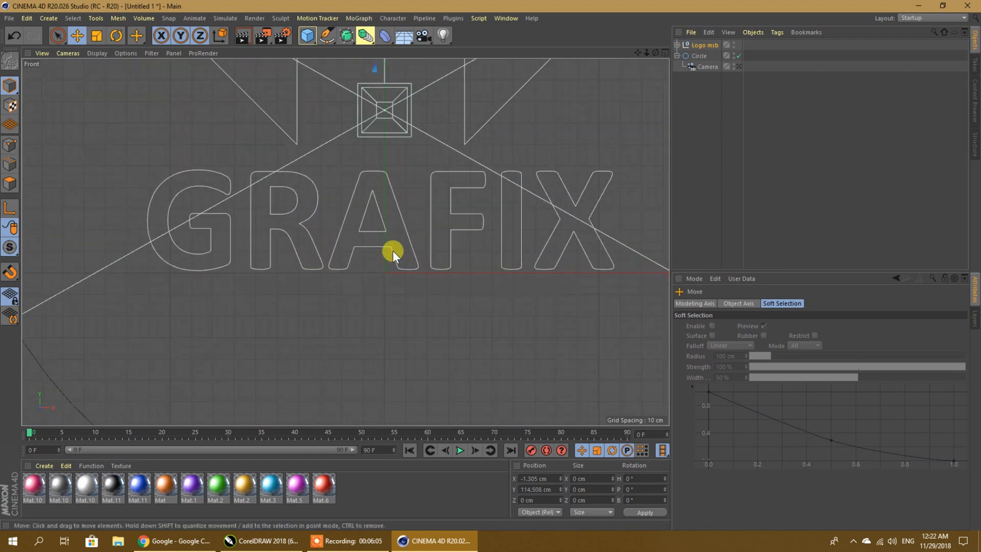
pyautogui.middleClick(388, 71)
pyautogui.middleClick(489, 343)
pyautogui.scroll(-3, 409, 173)
pyautogui.scroll(4, 394, 69)
pyautogui.moveTo(394, 70); pyautogui.dragTo(396, 72)
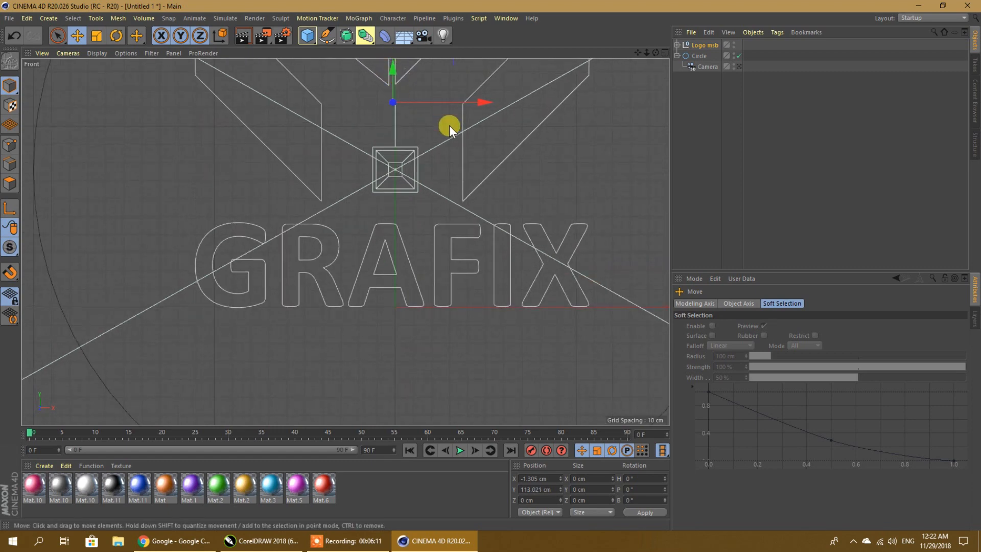
pyautogui.middleClick(449, 125)
pyautogui.middleClick(240, 213)
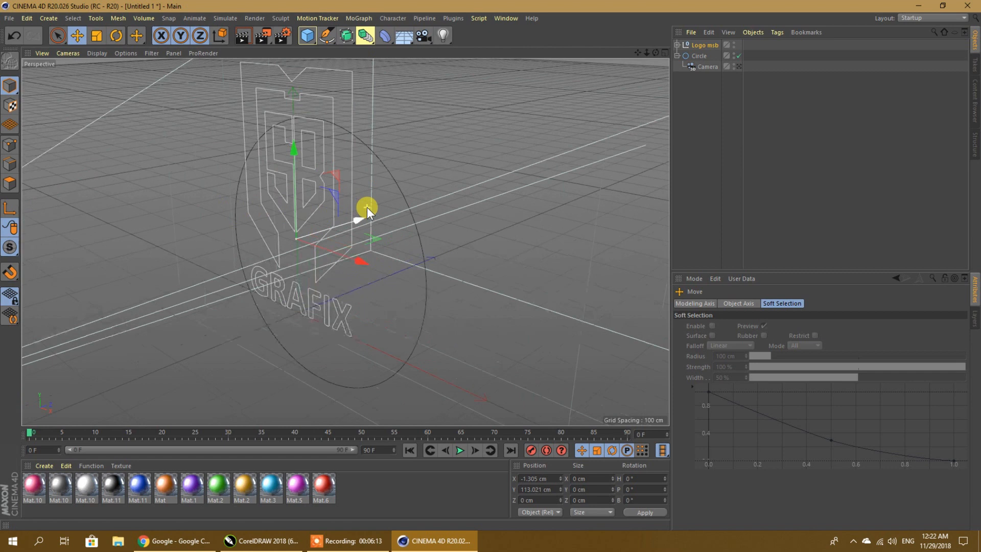
# Select the Logo msb null with all its child paths, connect them into one spline and delete the originals.
pyautogui.click(461, 146)
pyautogui.scroll(3, 272, 253)
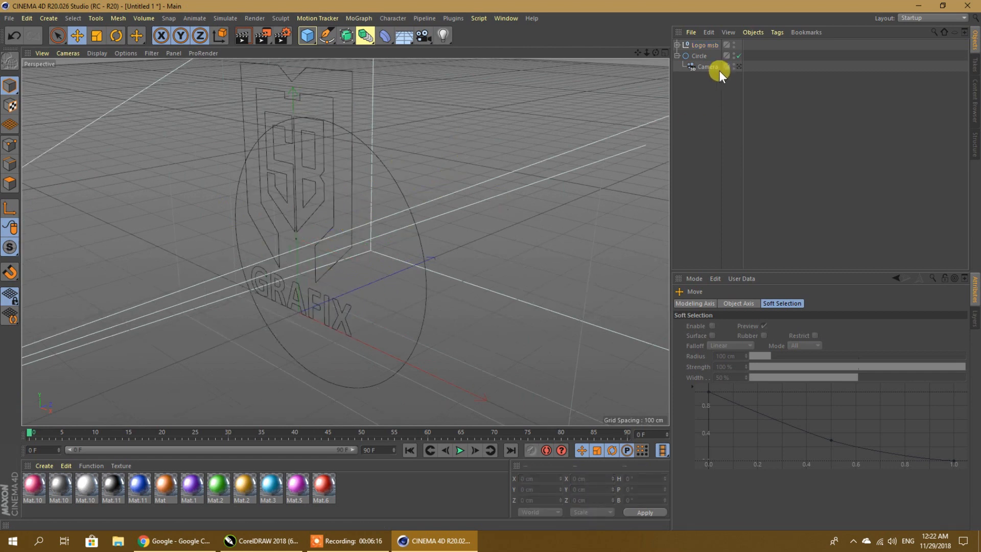
pyautogui.click(701, 47)
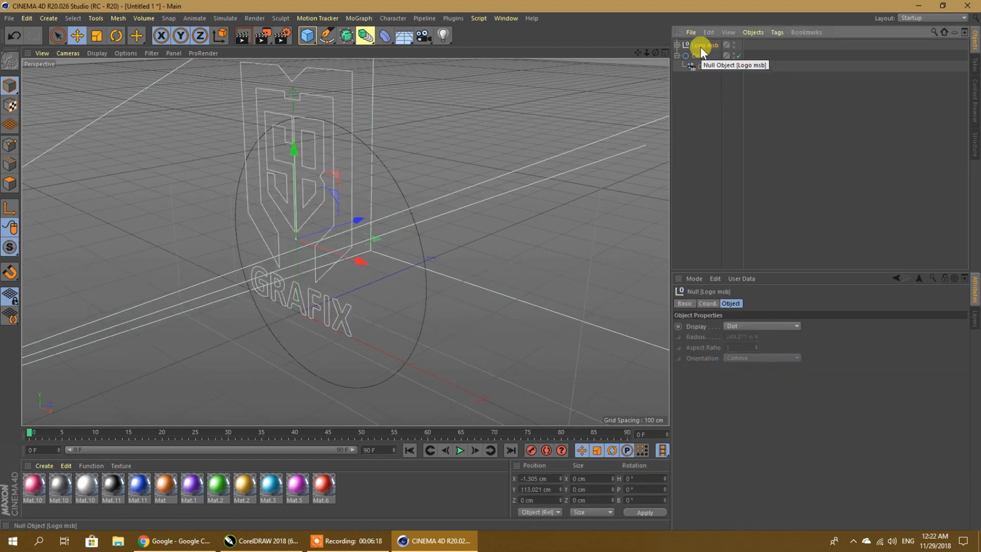
pyautogui.rightClick(701, 47)
pyautogui.click(675, 43)
pyautogui.click(676, 44)
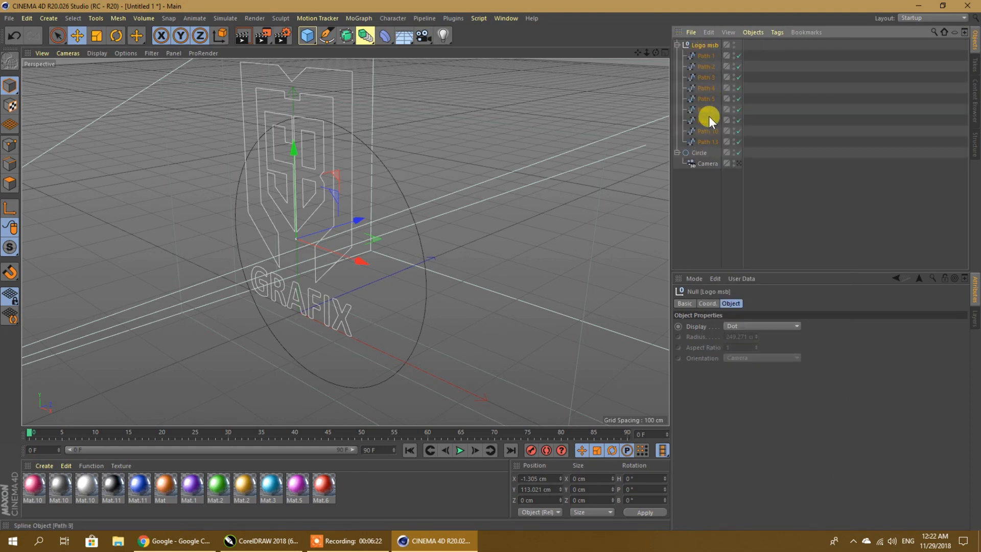
pyautogui.click(677, 45)
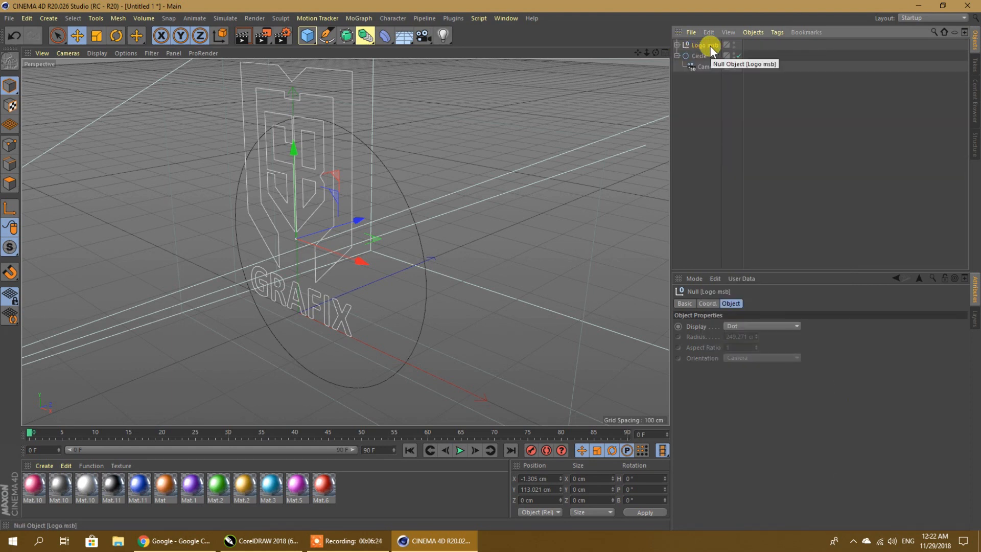
pyautogui.rightClick(710, 45)
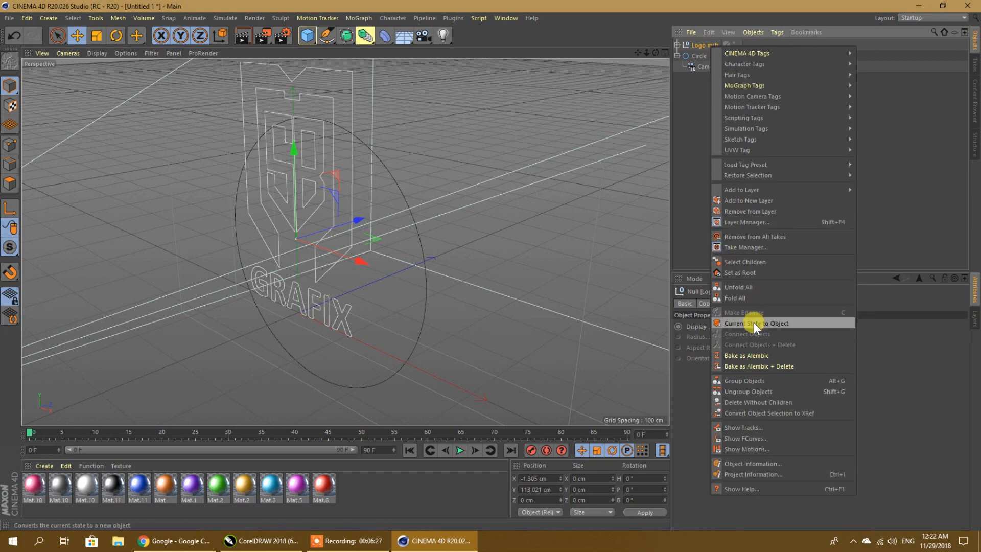
pyautogui.click(755, 262)
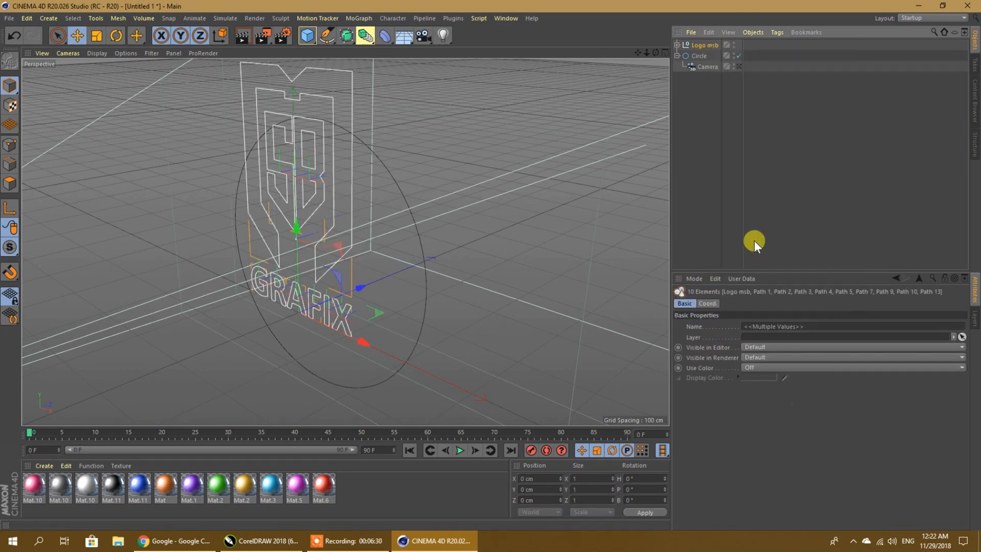
pyautogui.rightClick(703, 45)
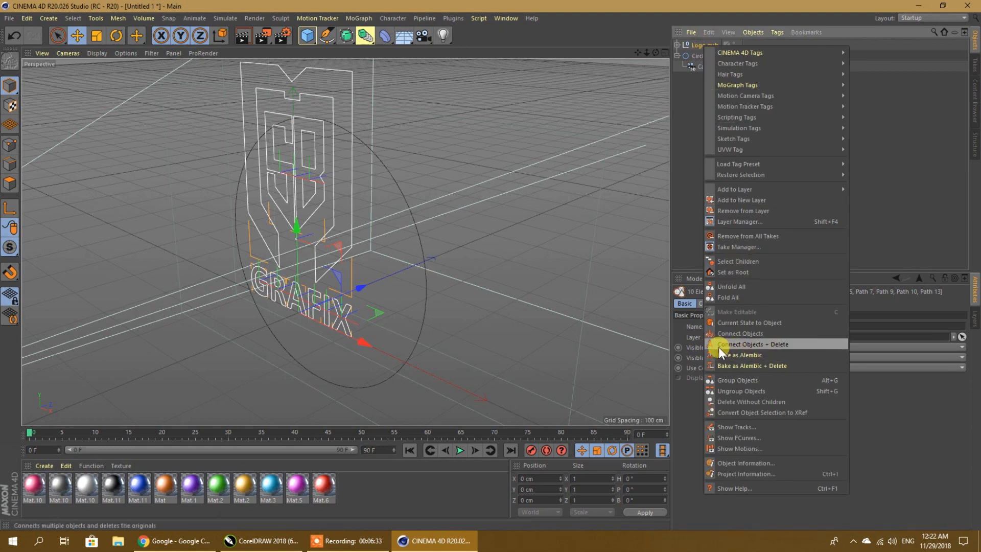
pyautogui.click(779, 345)
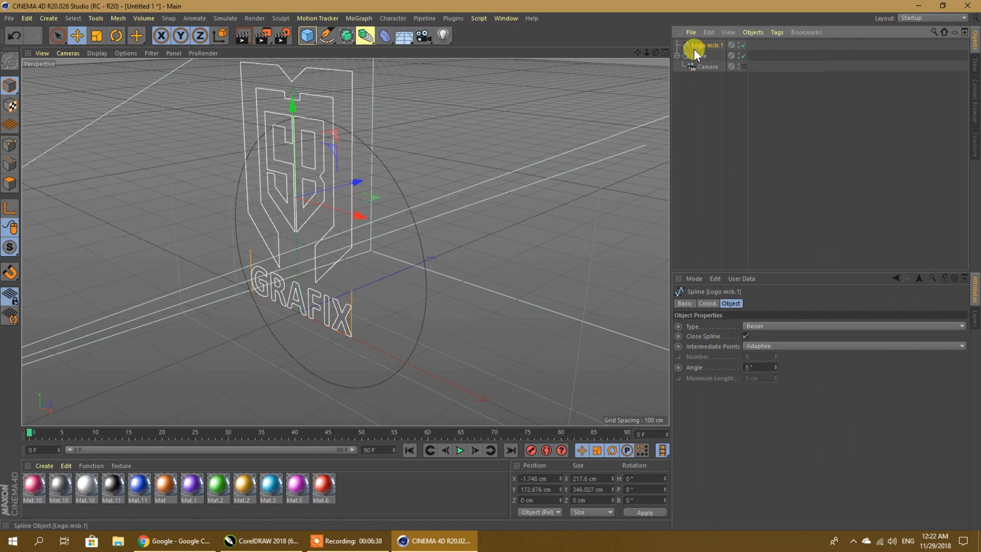
# Add an Extrude generator and make the combined logo spline its child.
pyautogui.click(536, 126)
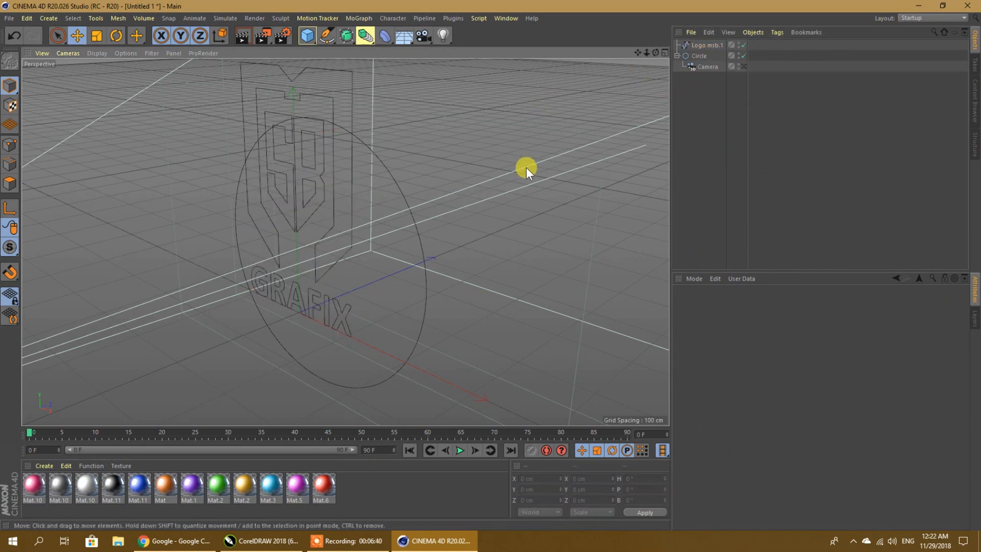
pyautogui.click(351, 91)
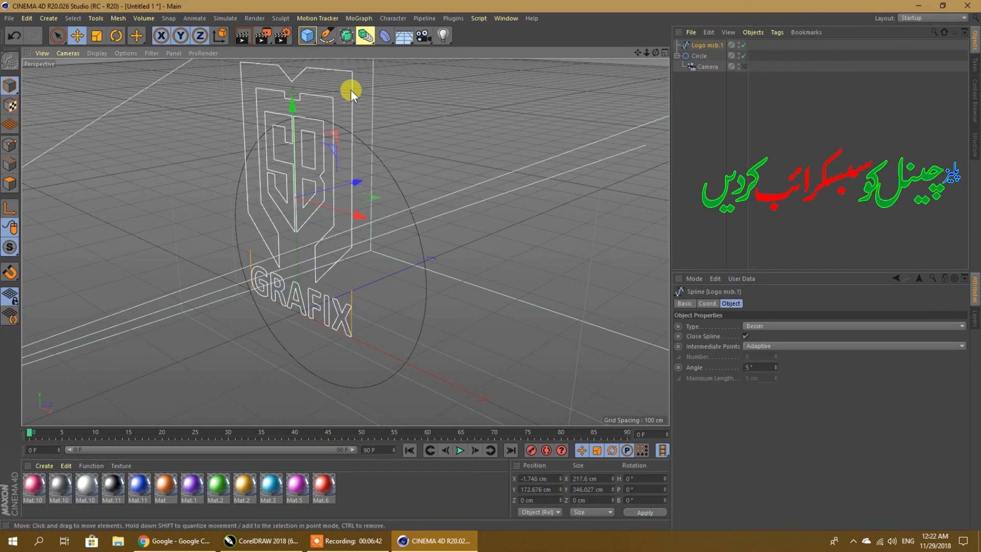
pyautogui.click(352, 41)
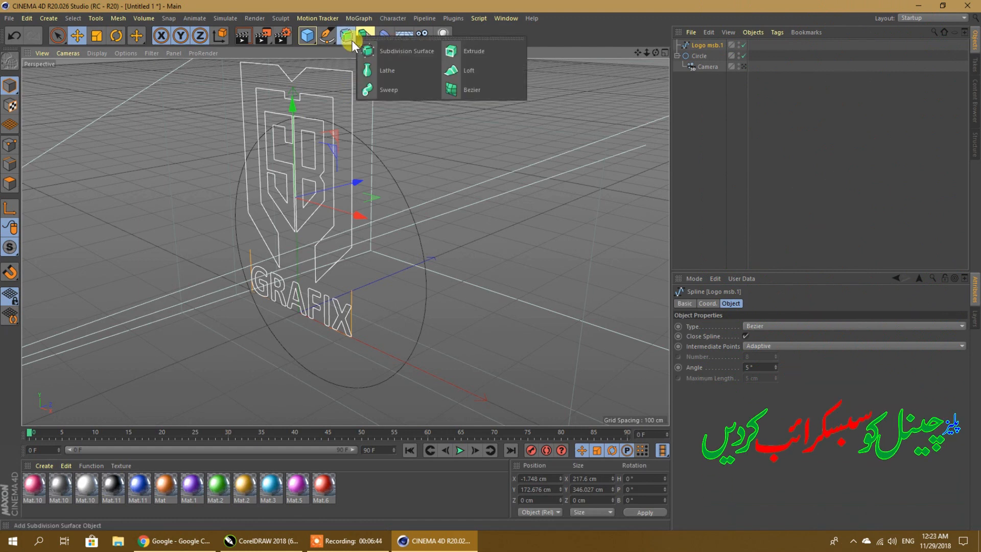
pyautogui.click(478, 50)
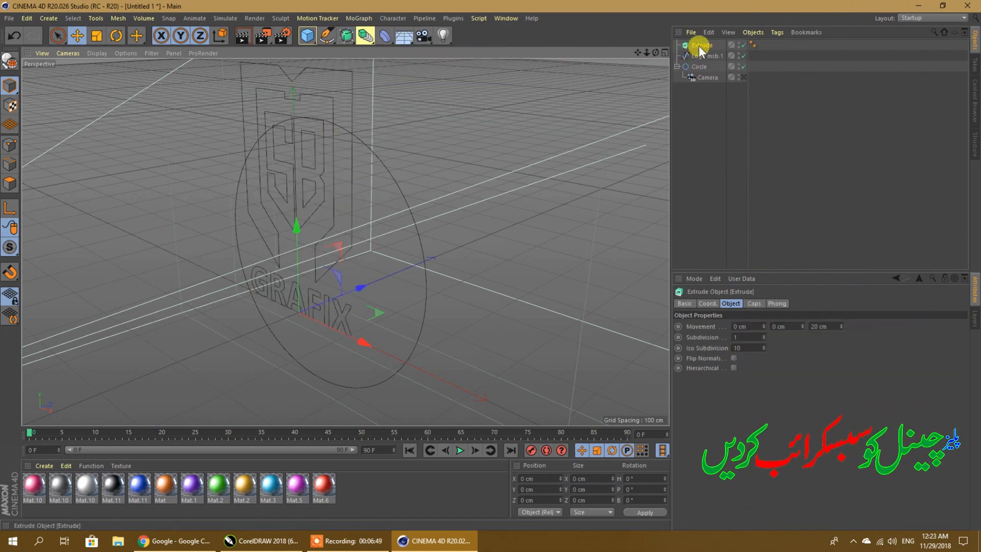
pyautogui.moveTo(696, 56); pyautogui.dragTo(713, 45)
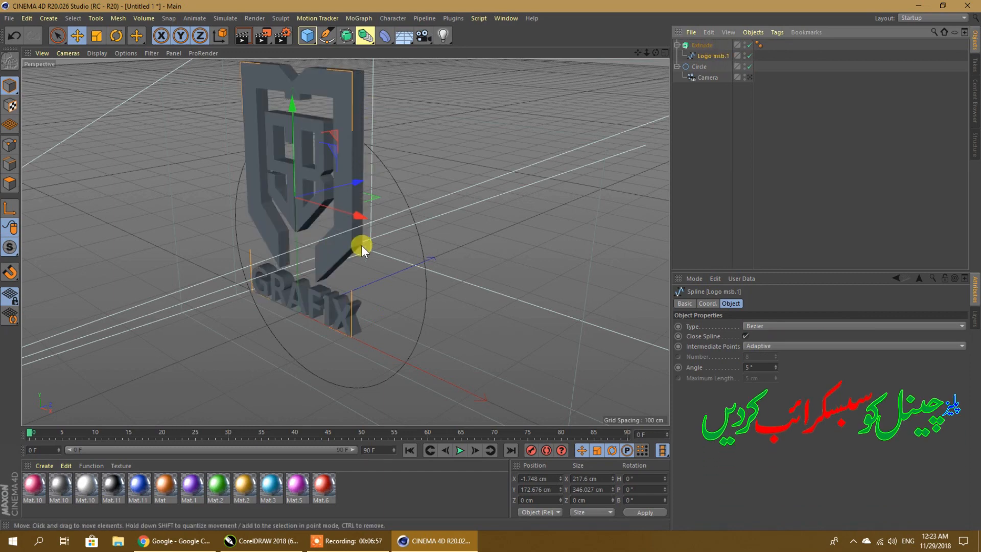
# Set the logo extrusion's Z movement to 60 cm.
pyautogui.scroll(-2, 361, 246)
pyautogui.keyDown('alt'); pyautogui.moveTo(360, 251); pyautogui.dragTo(342, 83); pyautogui.keyUp('alt')
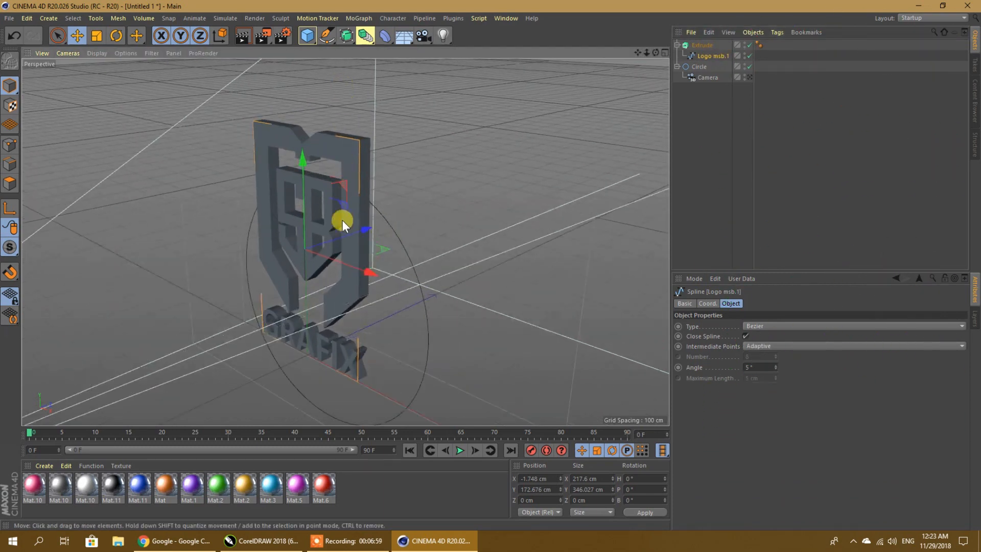
pyautogui.moveTo(342, 220); pyautogui.dragTo(338, 329)
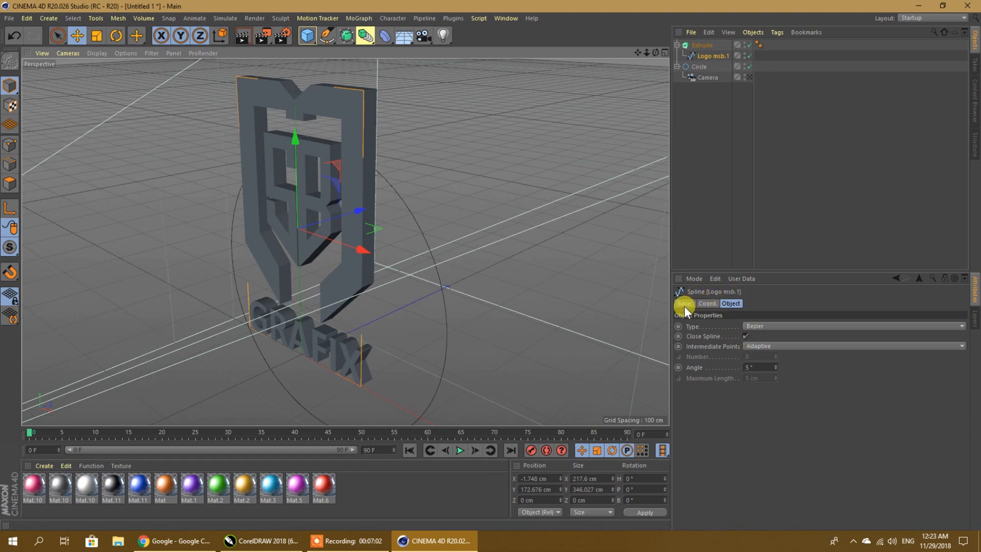
pyautogui.click(700, 45)
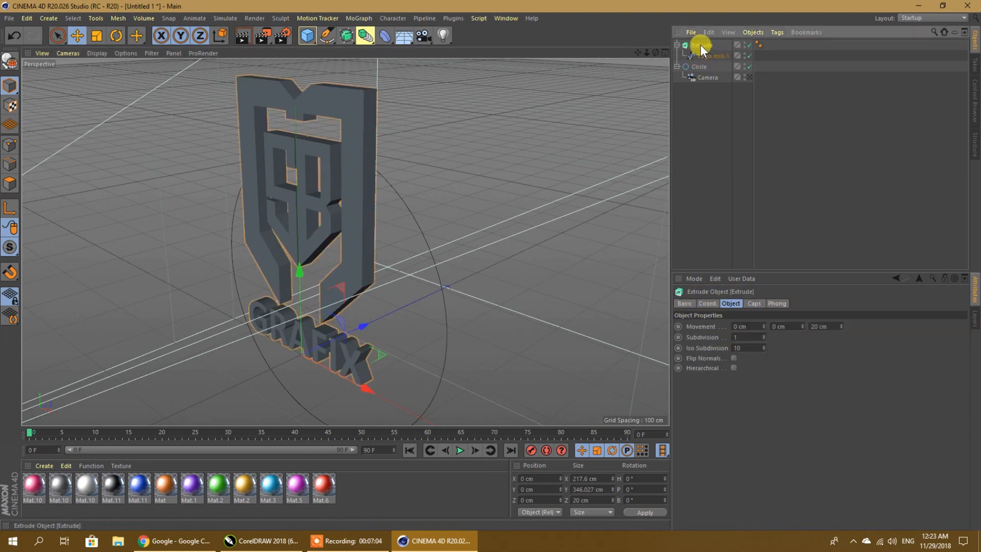
pyautogui.click(813, 326)
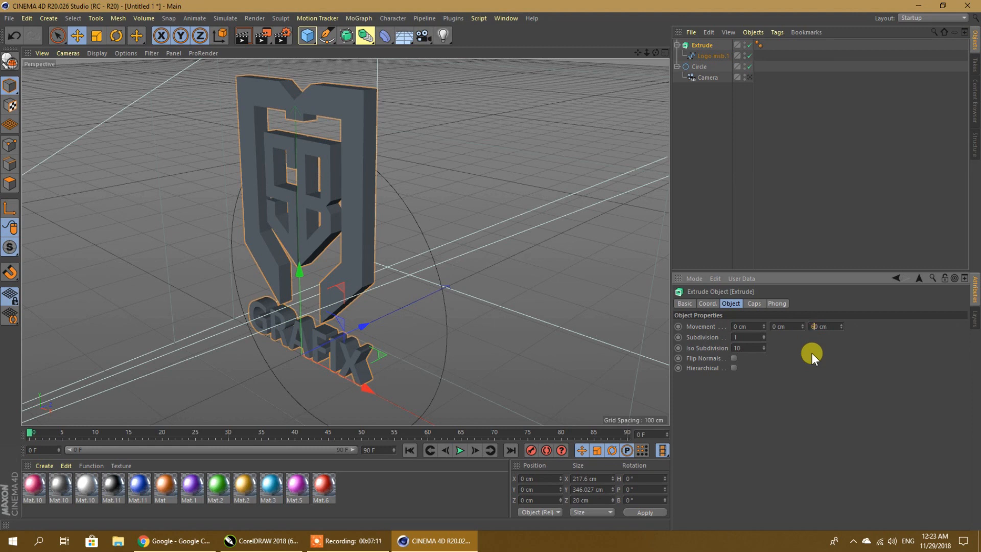
pyautogui.press('Return')
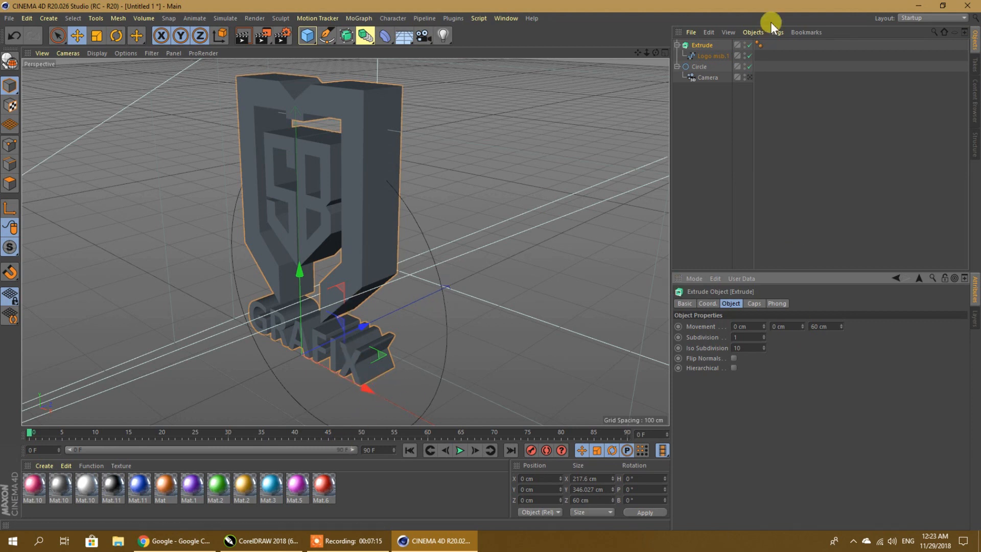
# Duplicate the Extrude object with its spline and set the copy's Z movement to 10 cm.
pyautogui.click(677, 45)
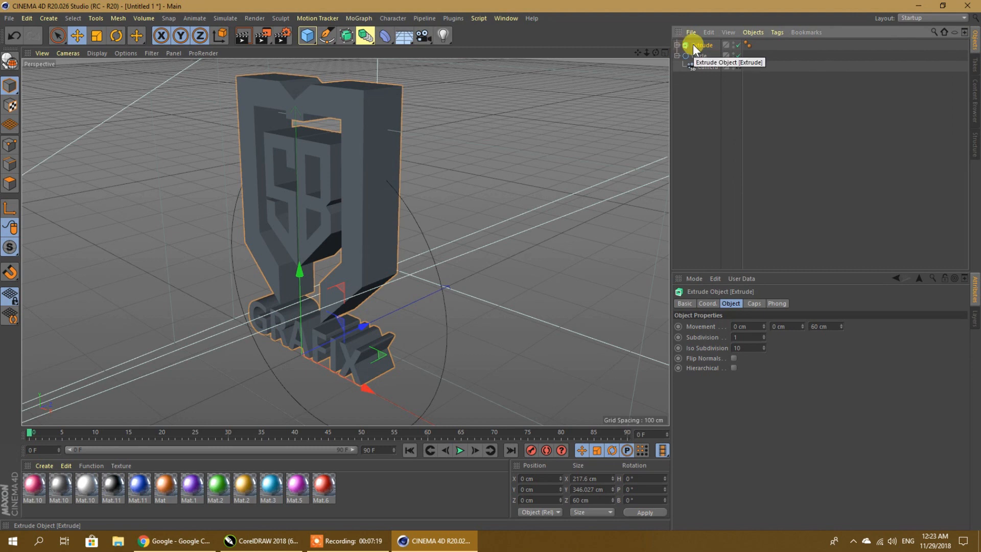
pyautogui.moveTo(696, 50); pyautogui.dragTo(696, 49)
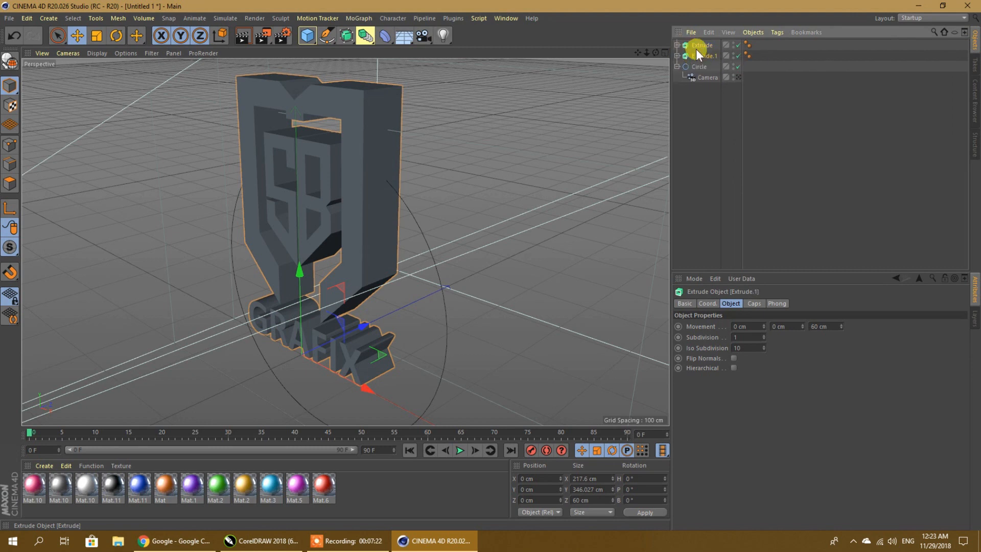
pyautogui.click(812, 326)
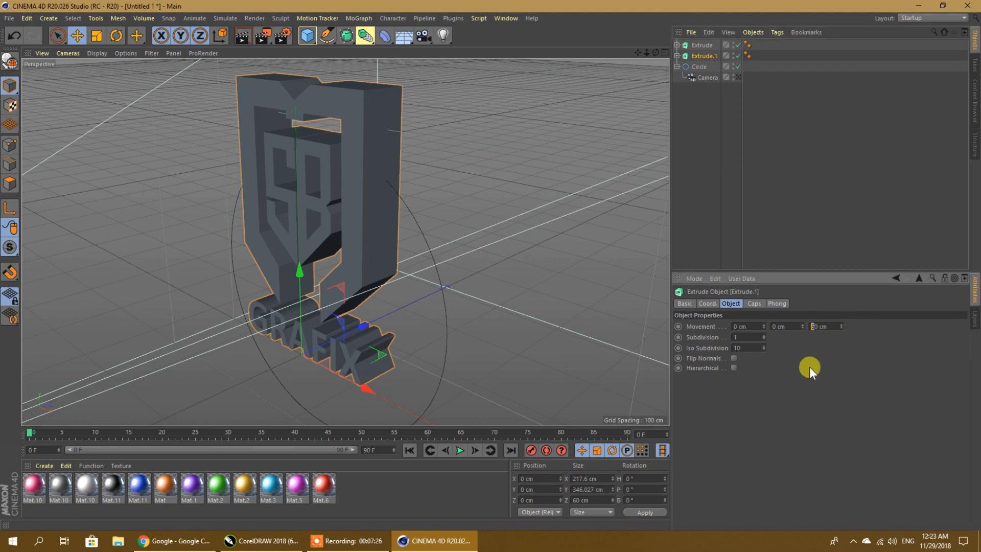
pyautogui.write('1')
pyautogui.press('Return')
# Change both the start and end caps of the thin extrusion to Fillet Cap.
pyautogui.click(750, 303)
pyautogui.click(774, 329)
pyautogui.click(782, 371)
pyautogui.click(780, 357)
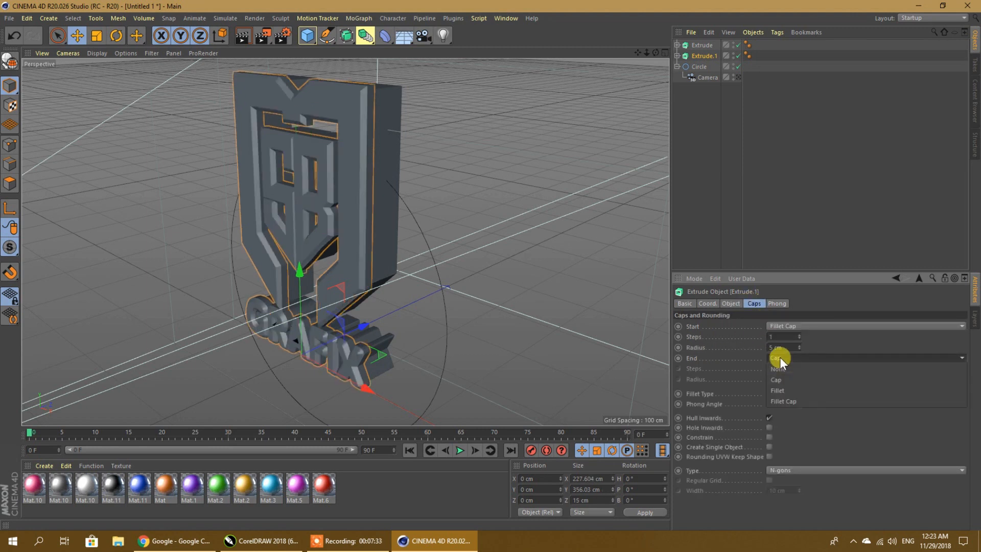
pyautogui.click(782, 397)
# Set the start and end fillets of the thin extrusion to 3 steps and a 3 cm radius.
pyautogui.moveTo(778, 342); pyautogui.dragTo(759, 338)
pyautogui.write('3')
pyautogui.click(763, 348)
pyautogui.write('3')
pyautogui.click(758, 367)
pyautogui.write('3')
pyautogui.click(774, 378)
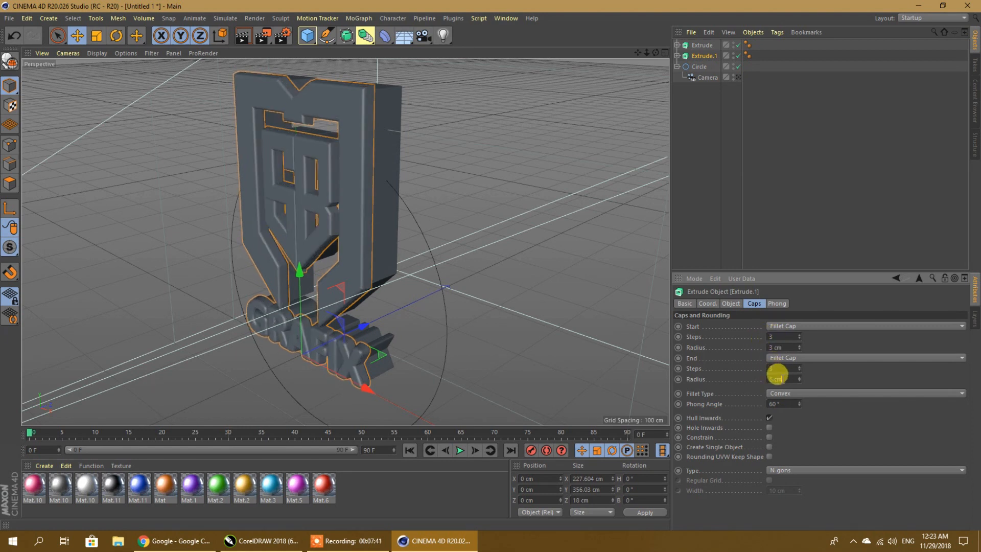
pyautogui.press('Return')
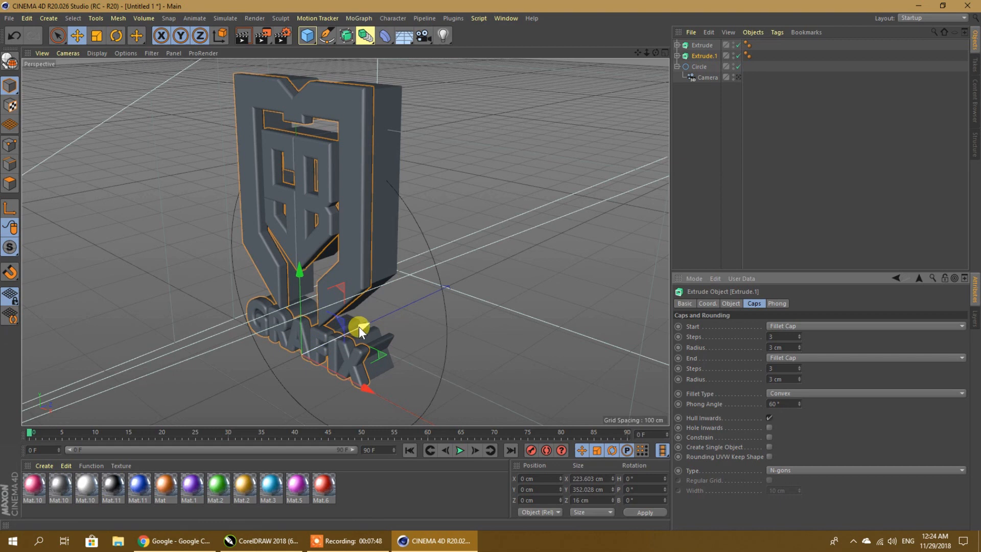
# Copy the thin rounded extrusion along Z to the back of the logo and align it in the top view at about Z 46.9 cm.
pyautogui.moveTo(359, 326); pyautogui.dragTo(388, 324)
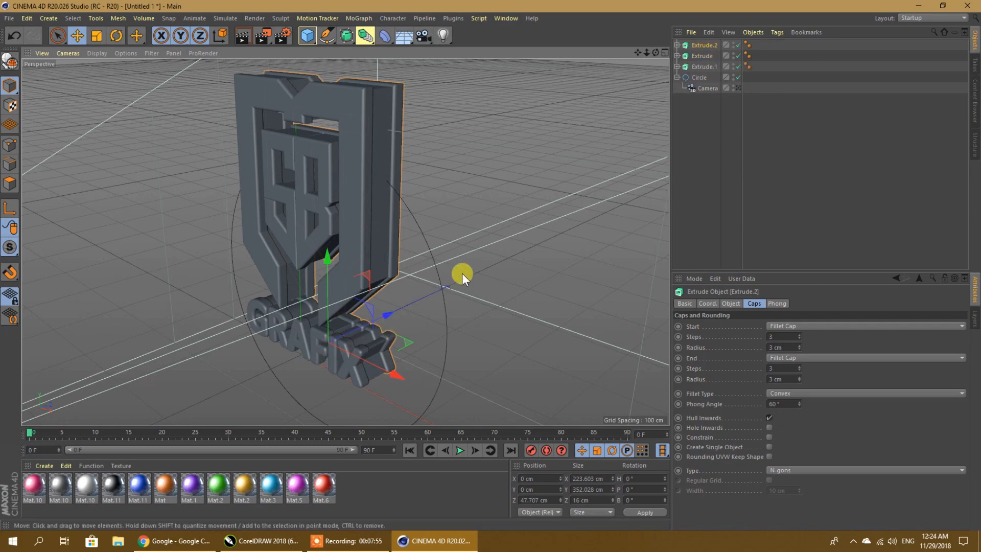
pyautogui.middleClick(486, 255)
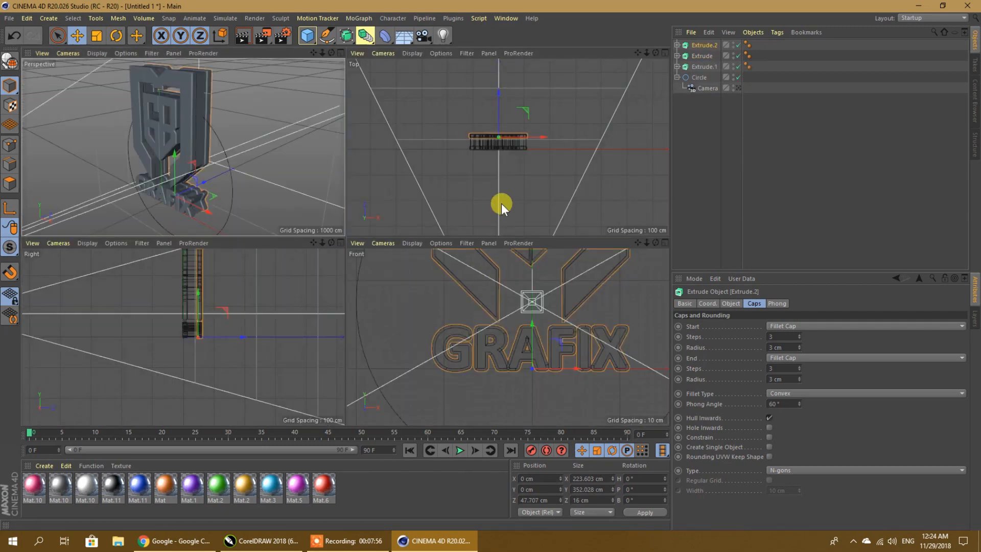
pyautogui.middleClick(514, 134)
pyautogui.scroll(3, 315, 255)
pyautogui.scroll(5, 315, 255)
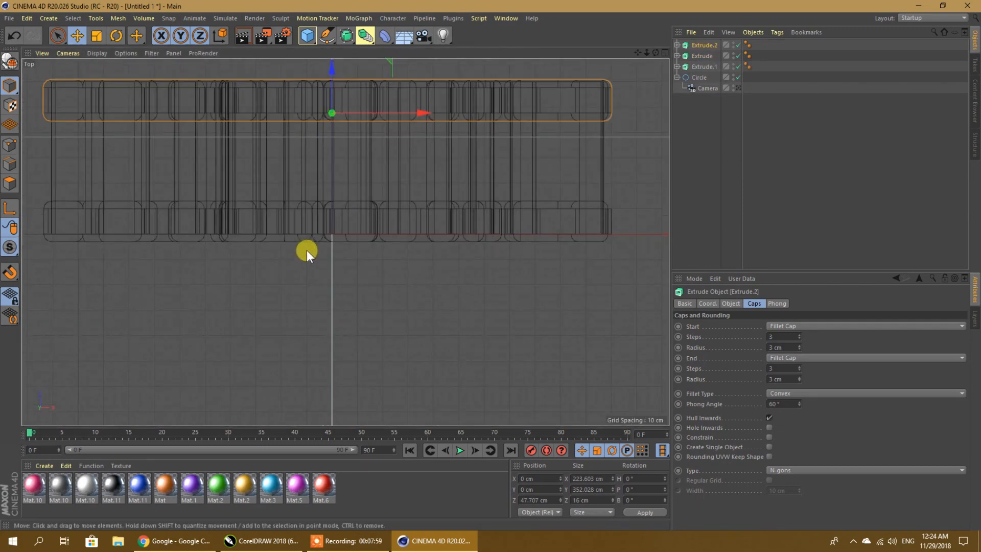
pyautogui.moveTo(331, 69); pyautogui.dragTo(331, 71)
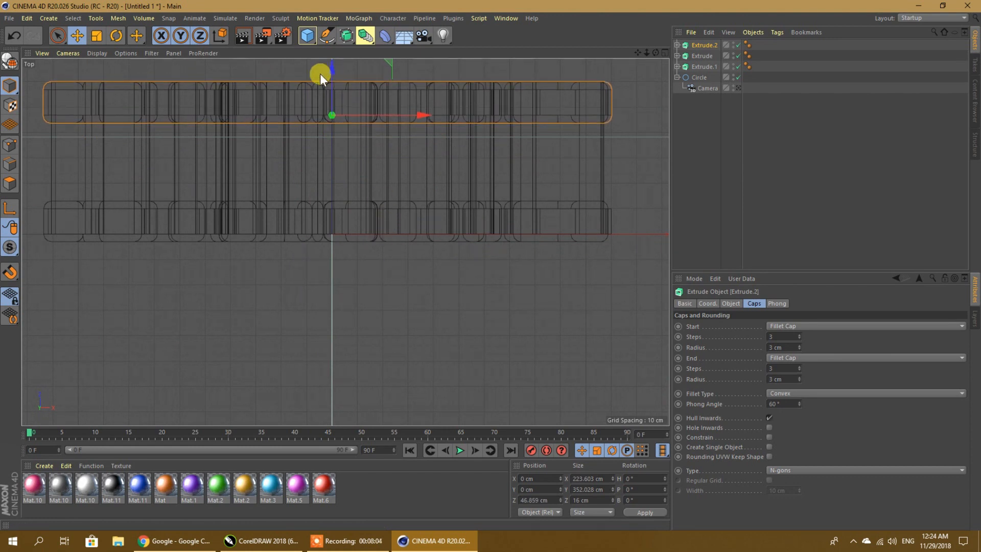
pyautogui.middleClick(488, 275)
pyautogui.middleClick(280, 159)
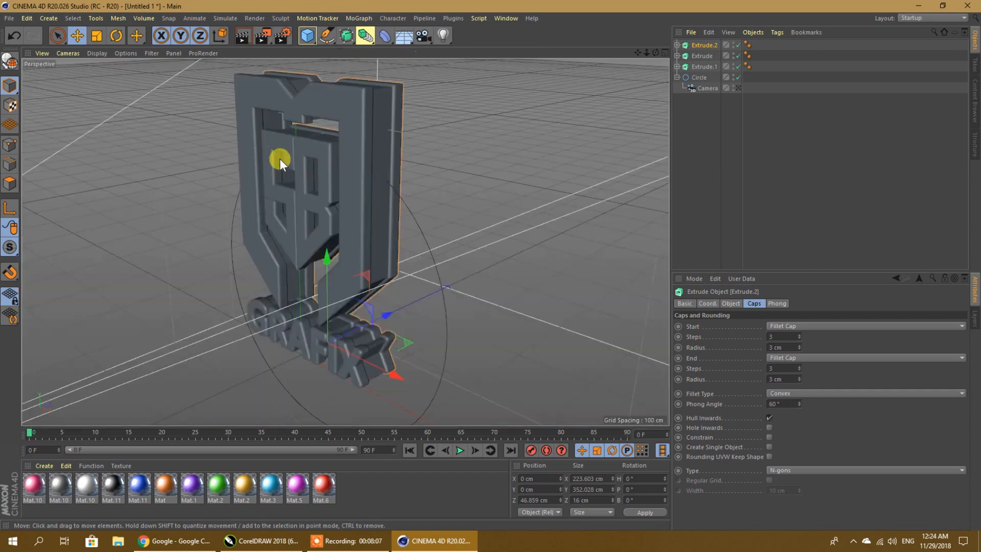
# Apply the orange material Mat to the front and back extrusions, and red Mat.6 followed by black Mat.11 to the middle one.
pyautogui.click(442, 217)
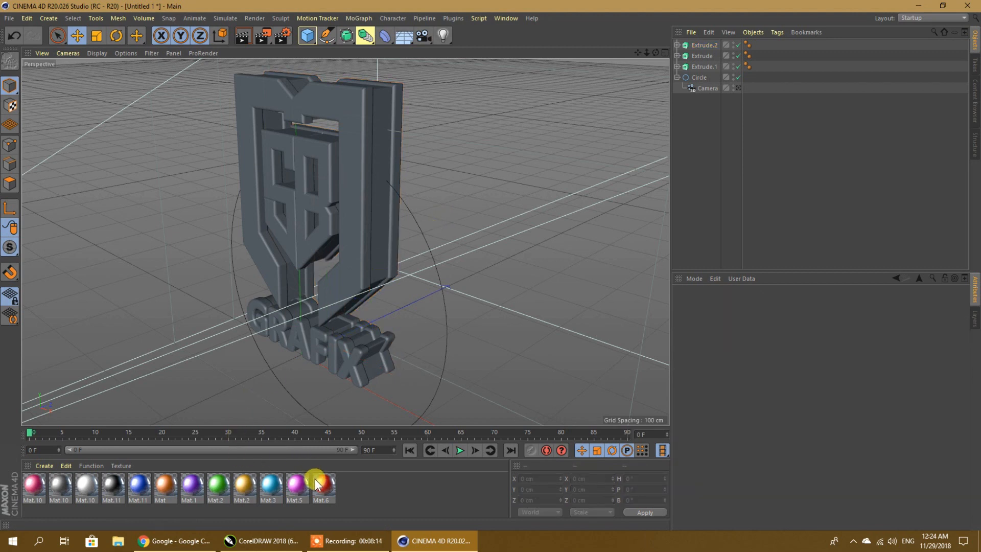
pyautogui.moveTo(320, 483); pyautogui.dragTo(379, 225)
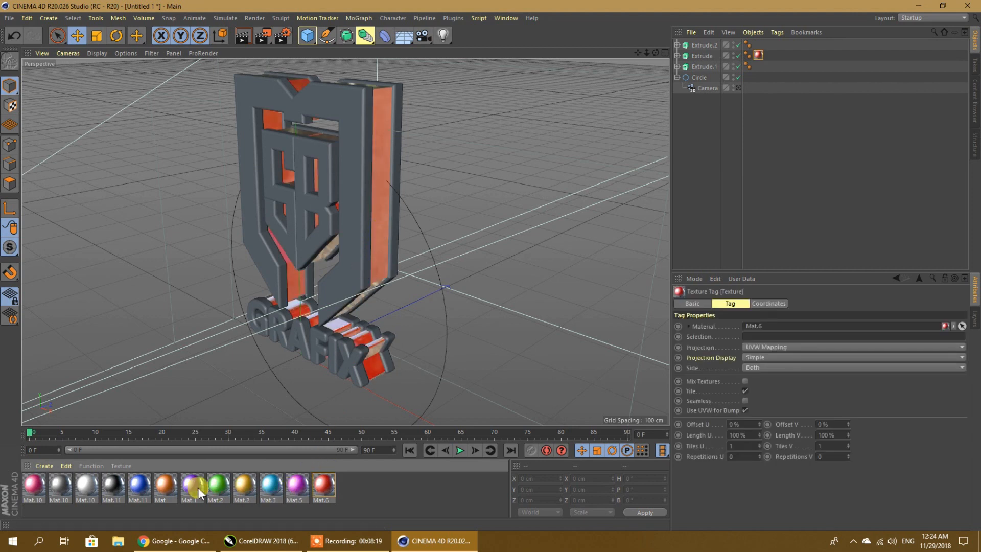
pyautogui.moveTo(168, 485); pyautogui.dragTo(348, 346)
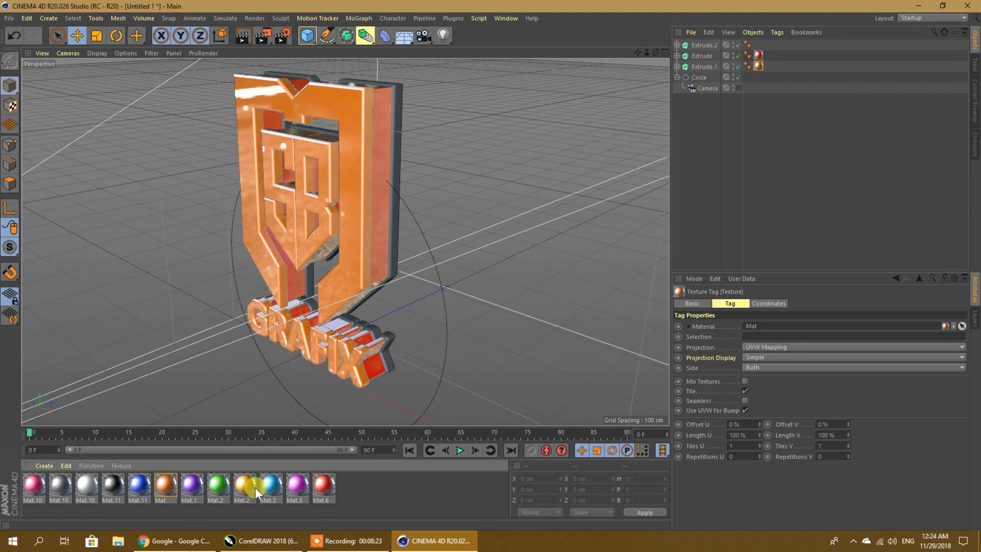
pyautogui.moveTo(167, 484); pyautogui.dragTo(395, 250)
pyautogui.moveTo(112, 485); pyautogui.dragTo(384, 260)
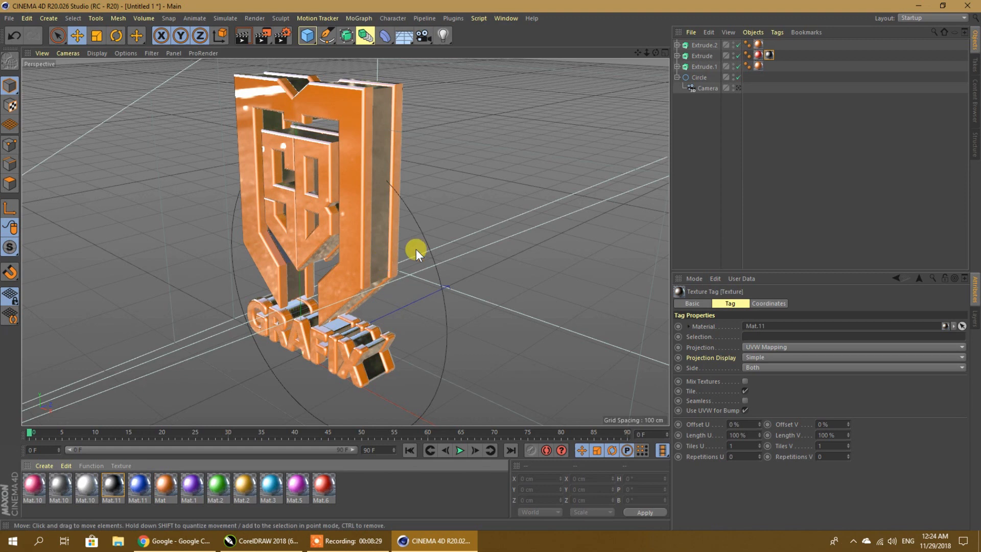
# Add a Background object to the scene.
pyautogui.click(402, 36)
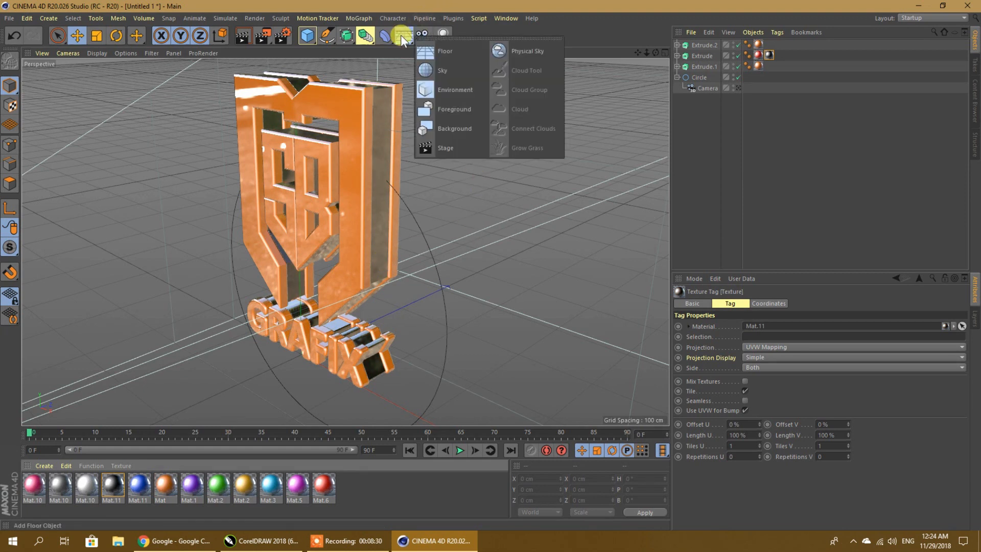
pyautogui.click(450, 127)
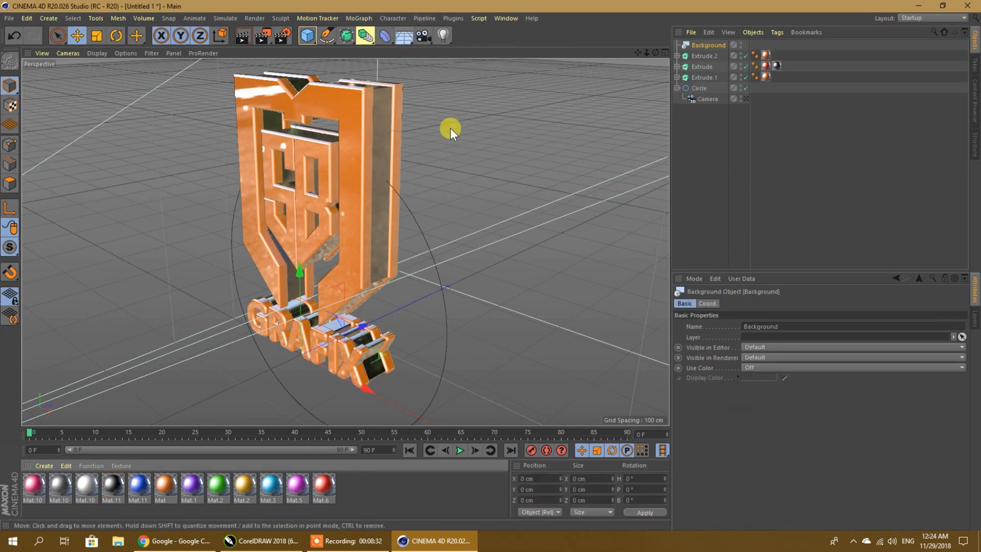
# Add a Floor object with a Compositing tag and apply the white Mat.10 material to it.
pyautogui.rightClick(697, 45)
pyautogui.moveTo(729, 87)
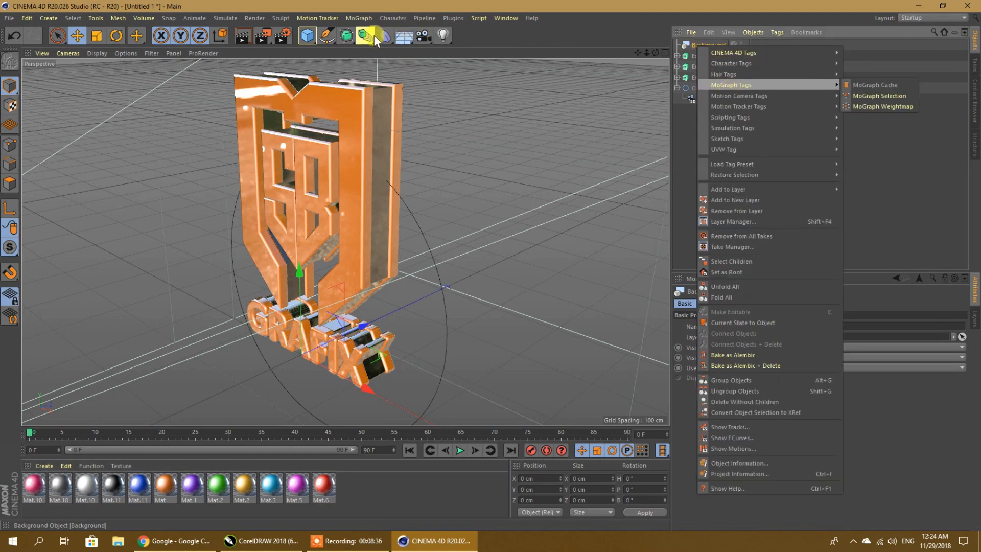
pyautogui.click(406, 35)
pyautogui.click(405, 36)
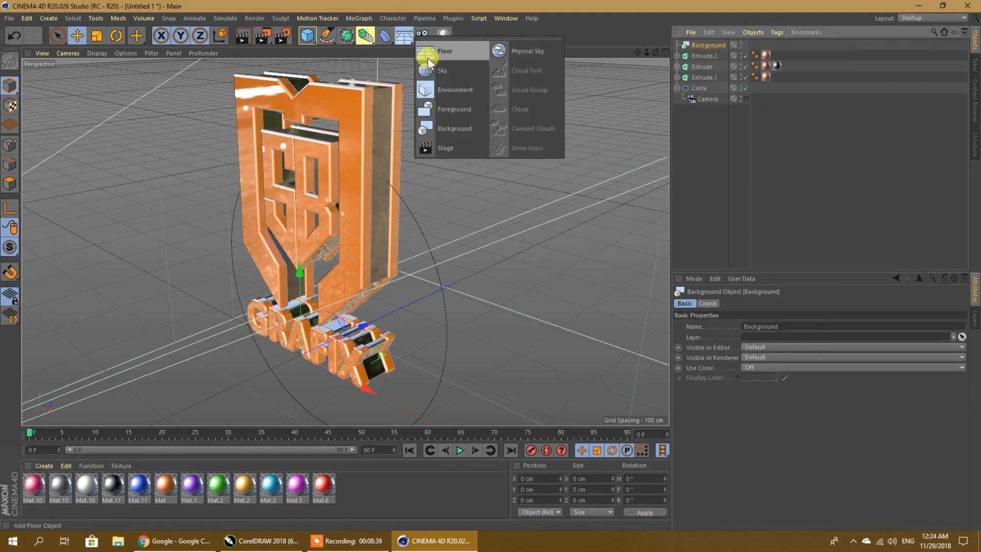
pyautogui.click(428, 57)
pyautogui.rightClick(692, 46)
pyautogui.moveTo(769, 88)
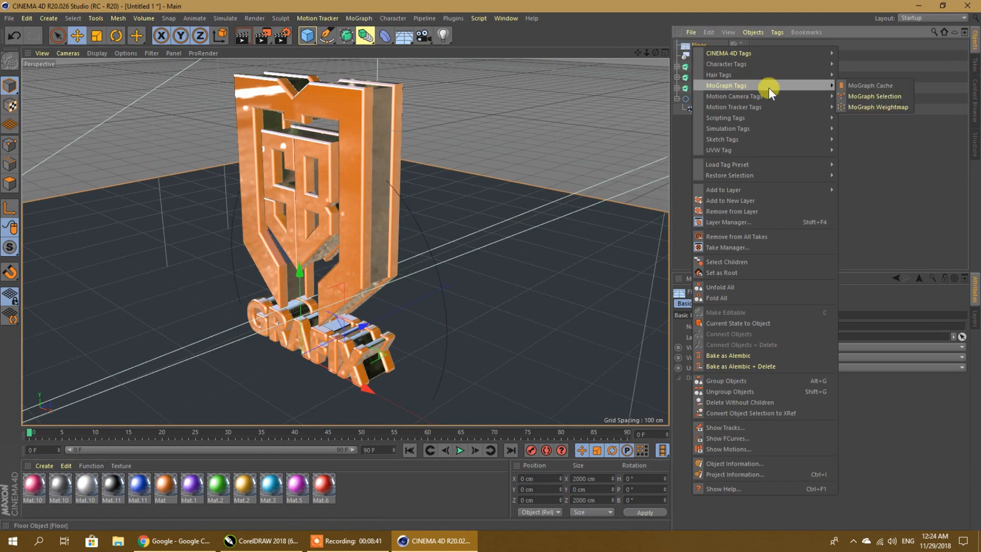
pyautogui.moveTo(768, 54)
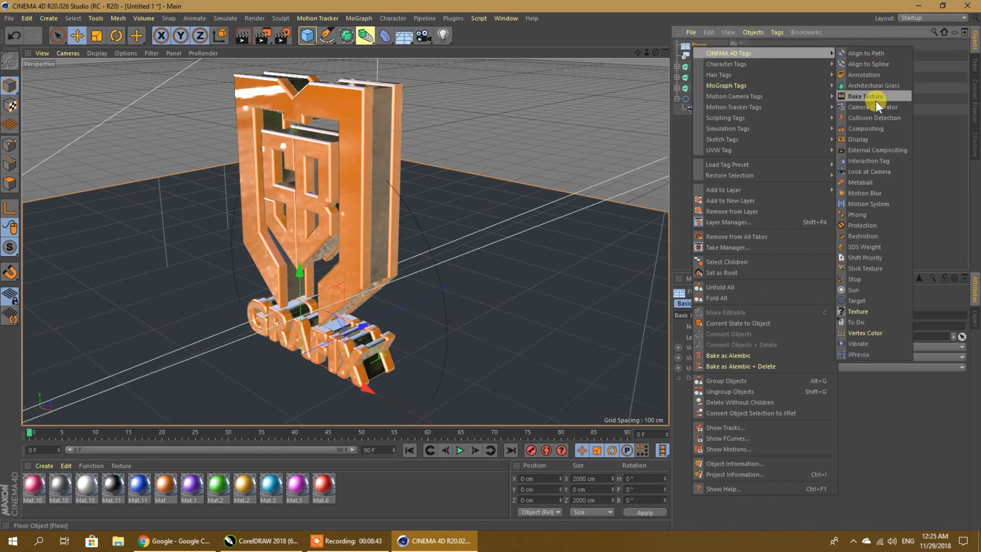
pyautogui.click(876, 131)
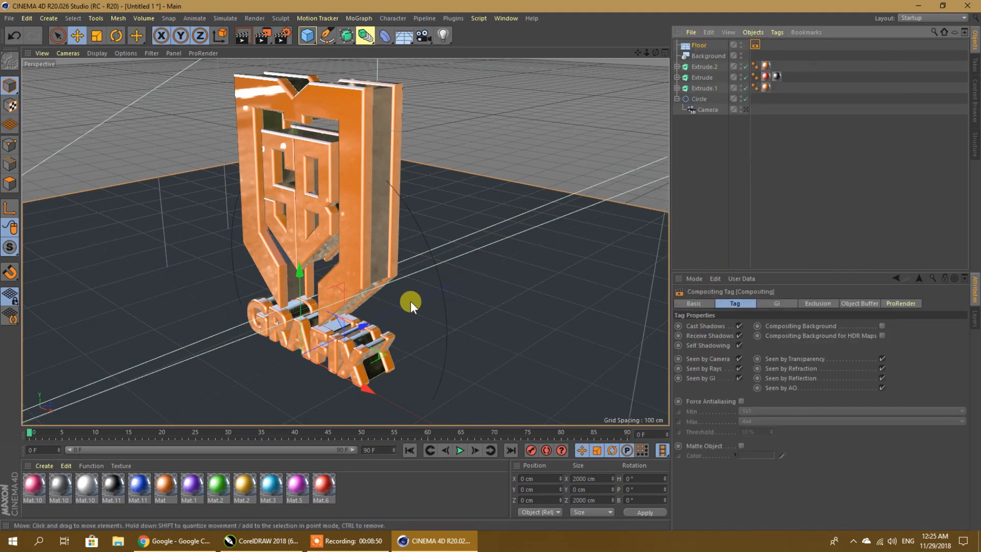
pyautogui.moveTo(84, 488); pyautogui.dragTo(126, 394)
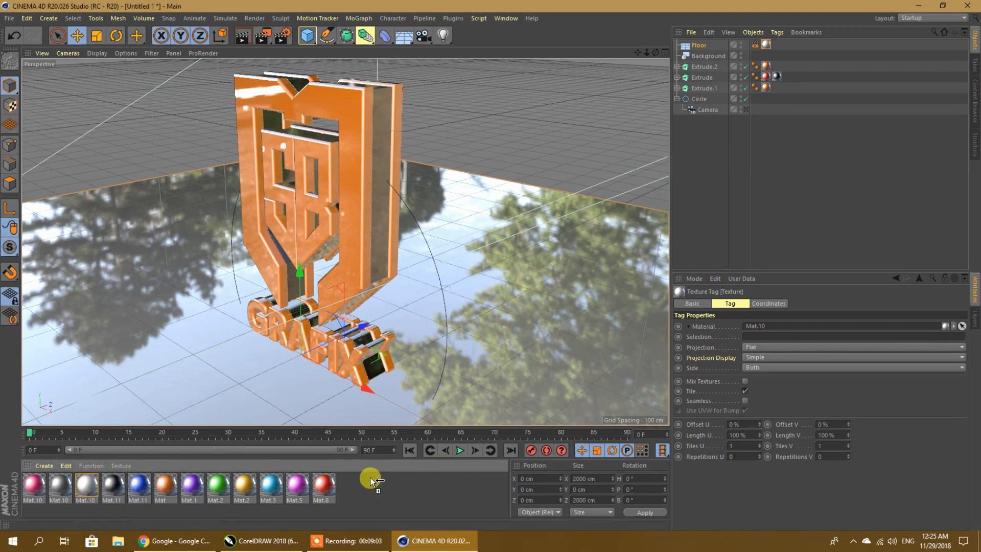
# Create a new material and set its colour to a muted brown with H 34°, S 48% and V 52%.
pyautogui.doubleClick(355, 482)
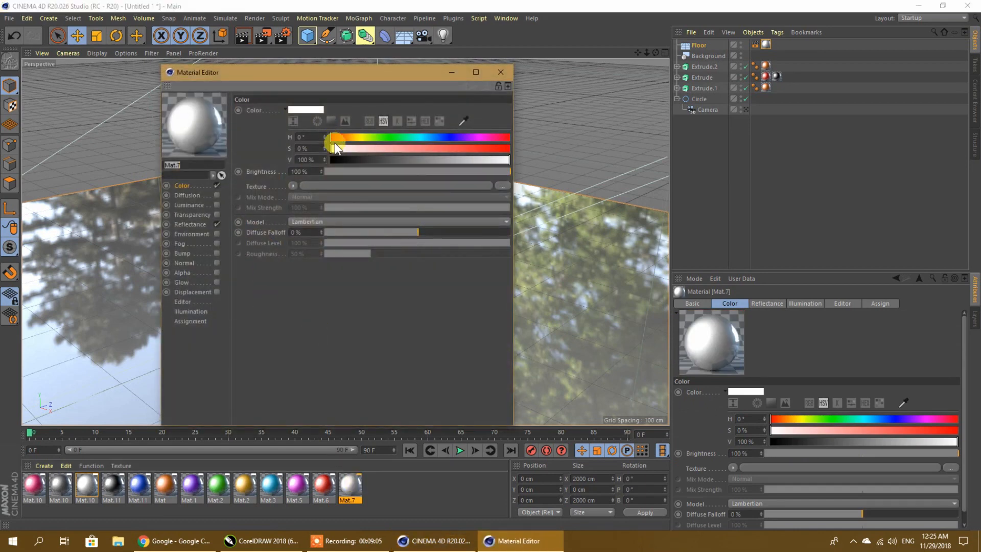
pyautogui.moveTo(356, 136); pyautogui.dragTo(347, 136)
pyautogui.moveTo(405, 148); pyautogui.dragTo(426, 146)
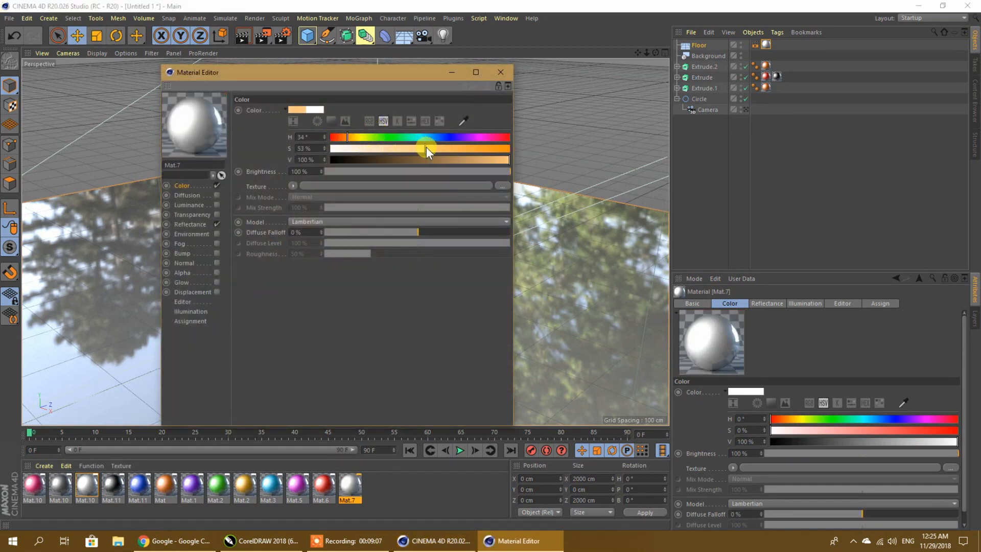
pyautogui.click(431, 159)
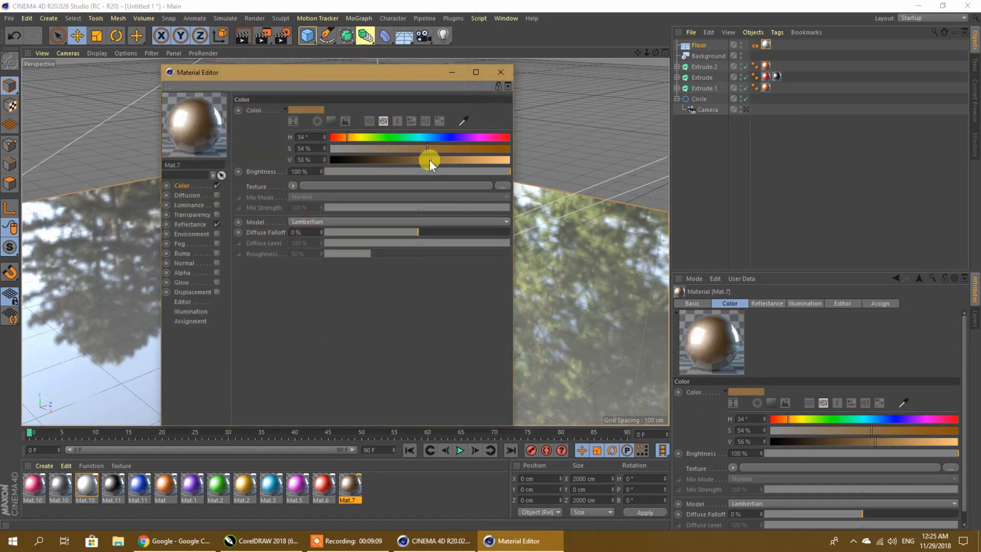
pyautogui.moveTo(428, 160); pyautogui.dragTo(421, 147)
pyautogui.click(401, 148)
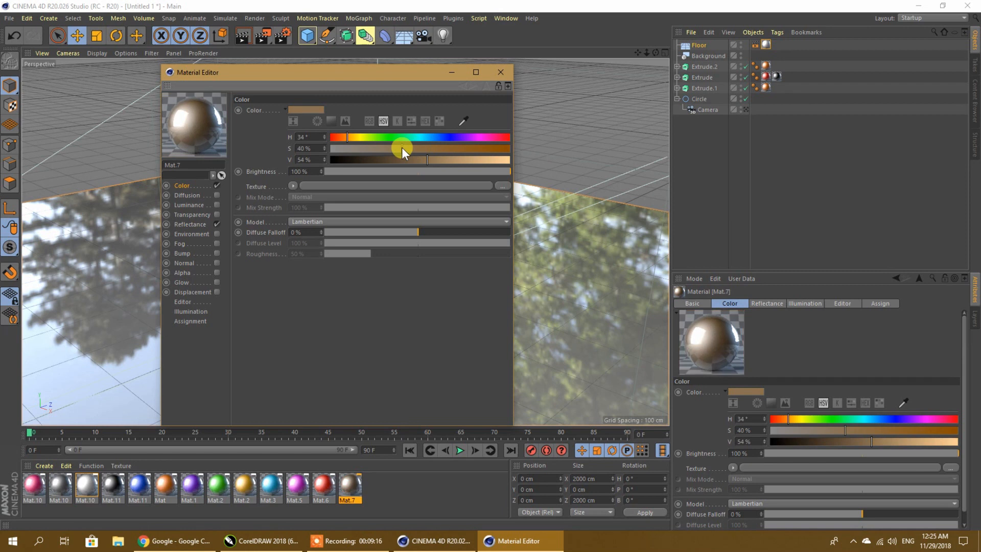
pyautogui.moveTo(421, 157); pyautogui.dragTo(417, 149)
pyautogui.click(424, 159)
# Replace the brown material's Default Specular reflectance layer with a Beckmann layer at 18% brightness, and apply the material to the floor.
pyautogui.click(185, 223)
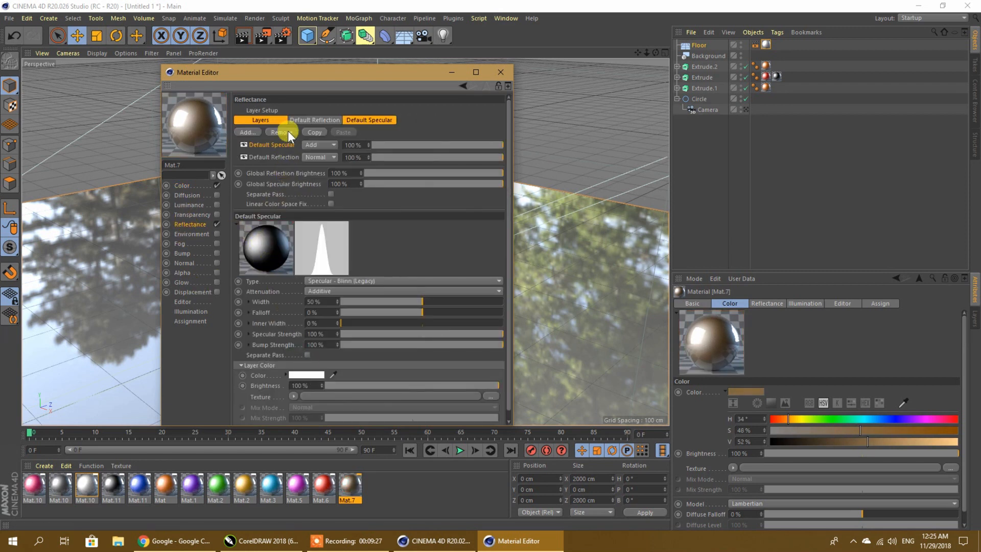
pyautogui.moveTo(364, 385)
pyautogui.mouseDown()
pyautogui.moveTo(375, 385)
pyautogui.moveTo(357, 385)
pyautogui.mouseUp()
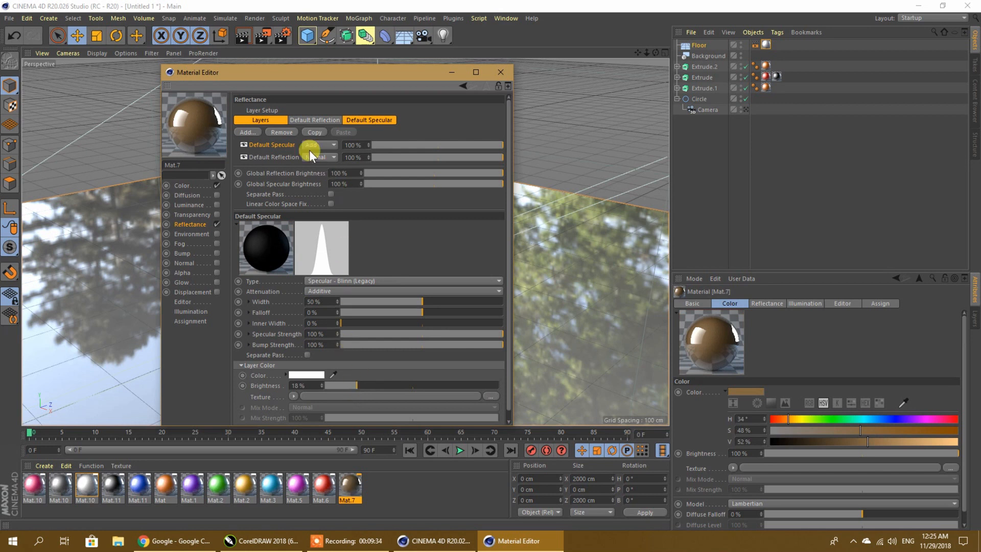
pyautogui.click(282, 133)
pyautogui.click(253, 131)
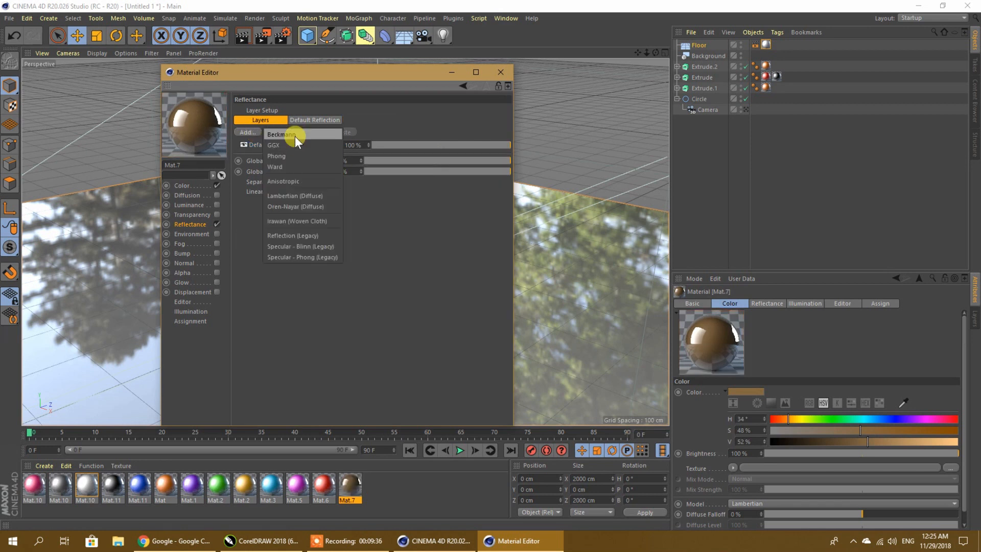
pyautogui.click(295, 136)
pyautogui.click(347, 365)
pyautogui.click(357, 365)
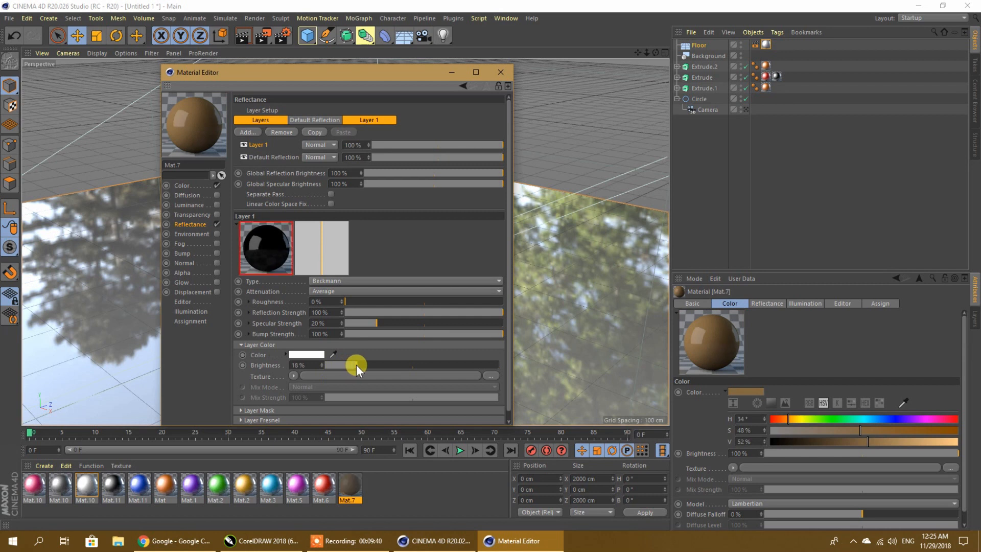
pyautogui.click(299, 365)
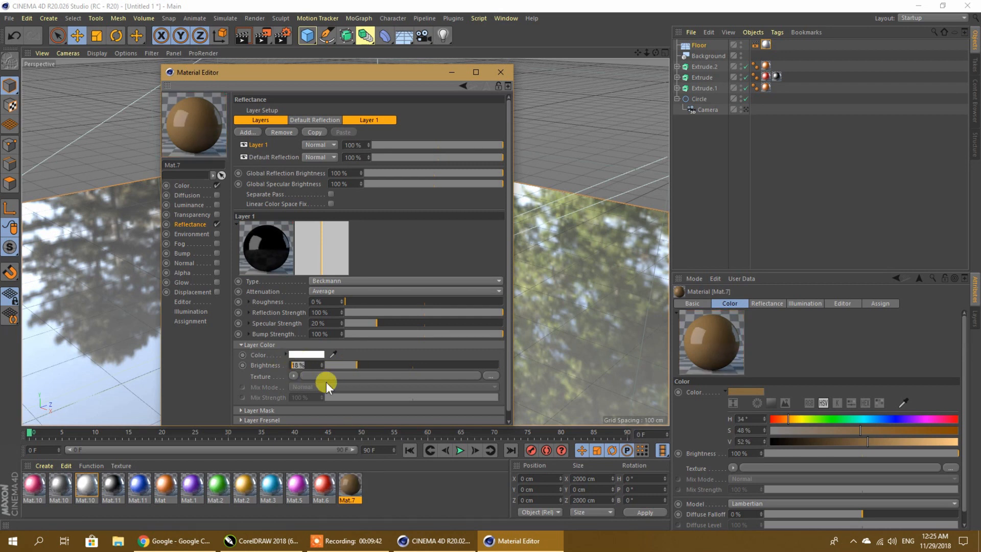
pyautogui.click(501, 72)
pyautogui.moveTo(337, 493); pyautogui.dragTo(315, 394)
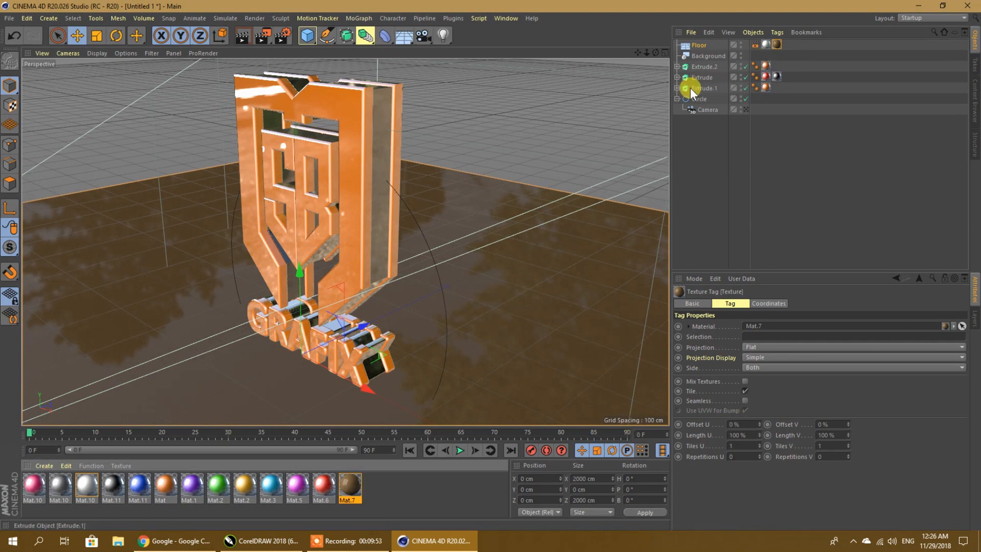
# Add a Null object and group the three logo extrusions under it.
pyautogui.click(311, 39)
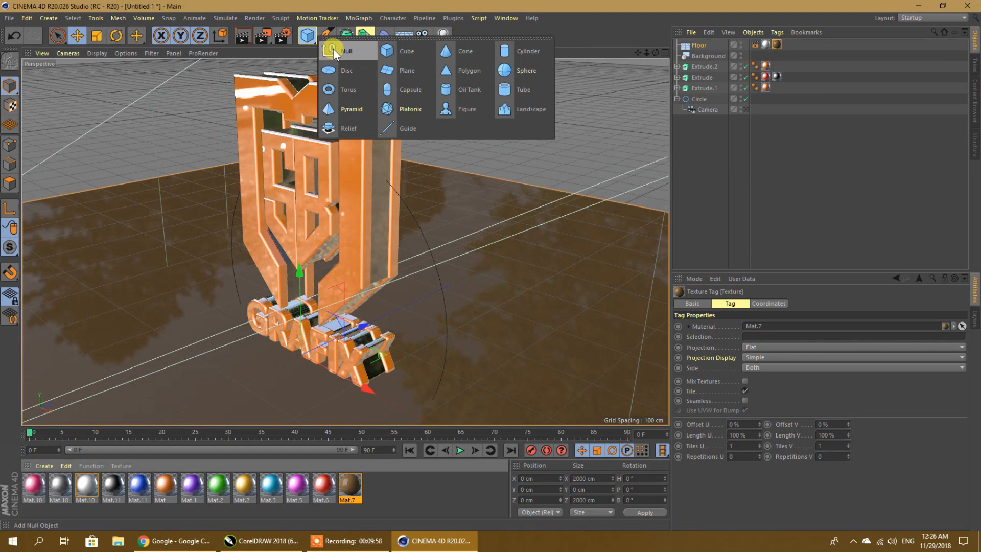
pyautogui.click(333, 48)
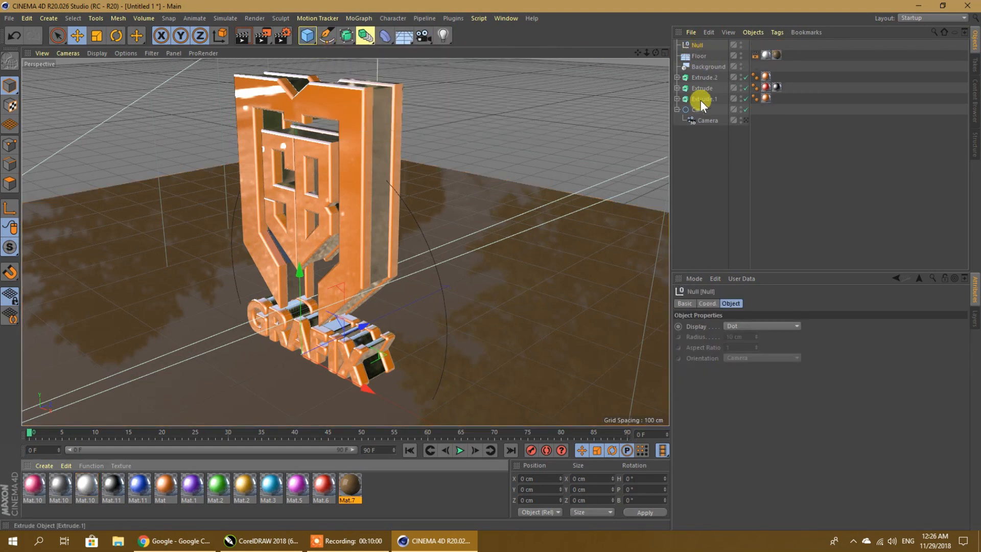
pyautogui.moveTo(796, 97); pyautogui.dragTo(697, 45)
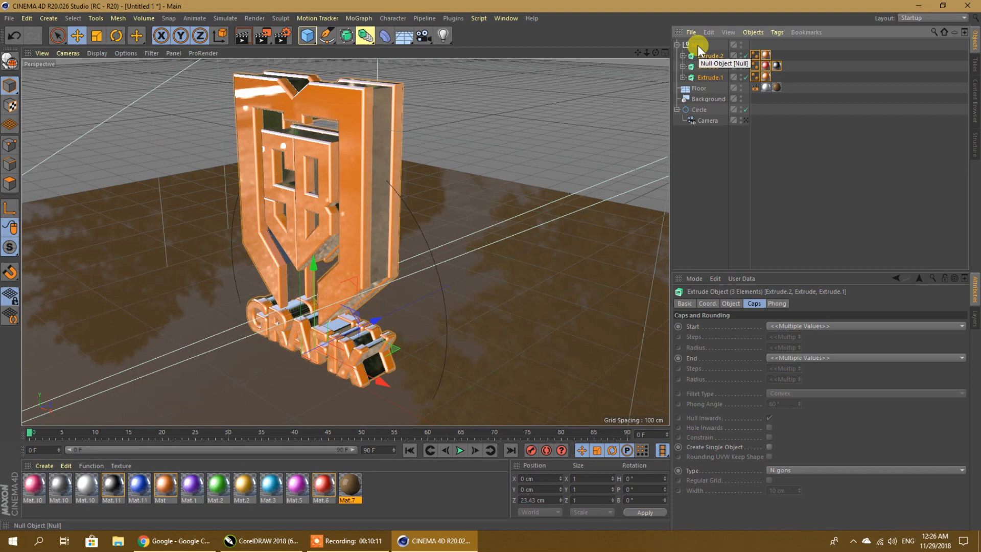
pyautogui.click(677, 44)
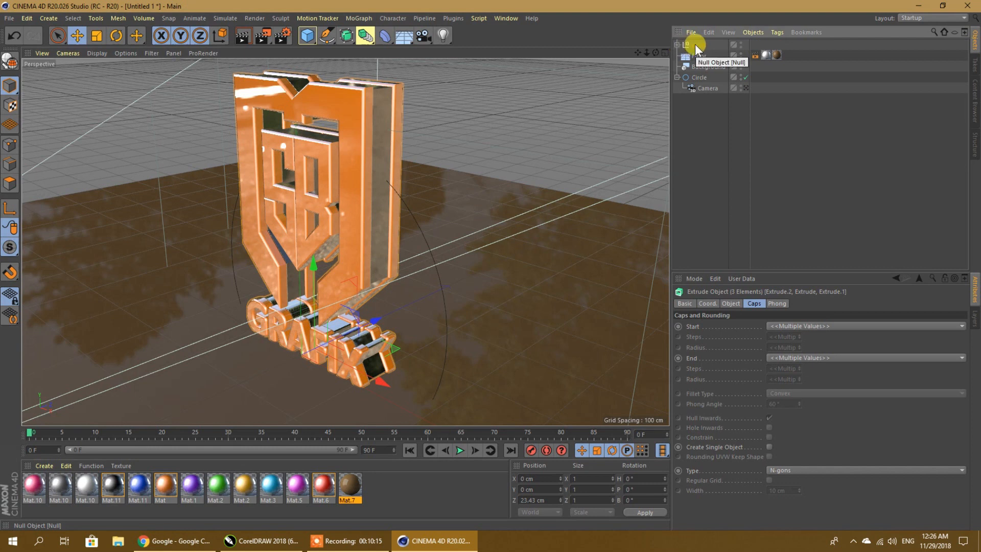
# Rotate the Null holding the logo to a pitch of -90° so the logo lies flat.
pyautogui.click(695, 44)
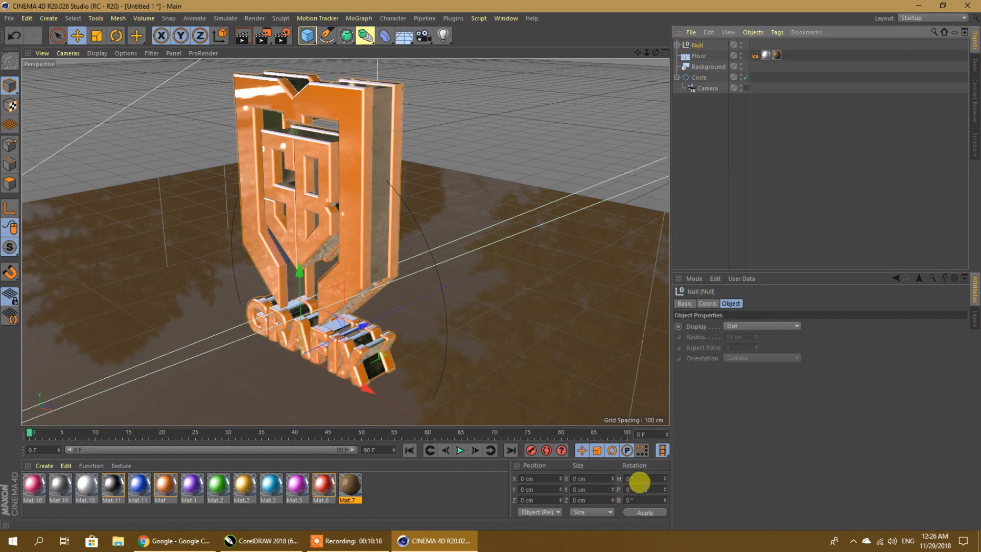
pyautogui.click(620, 489)
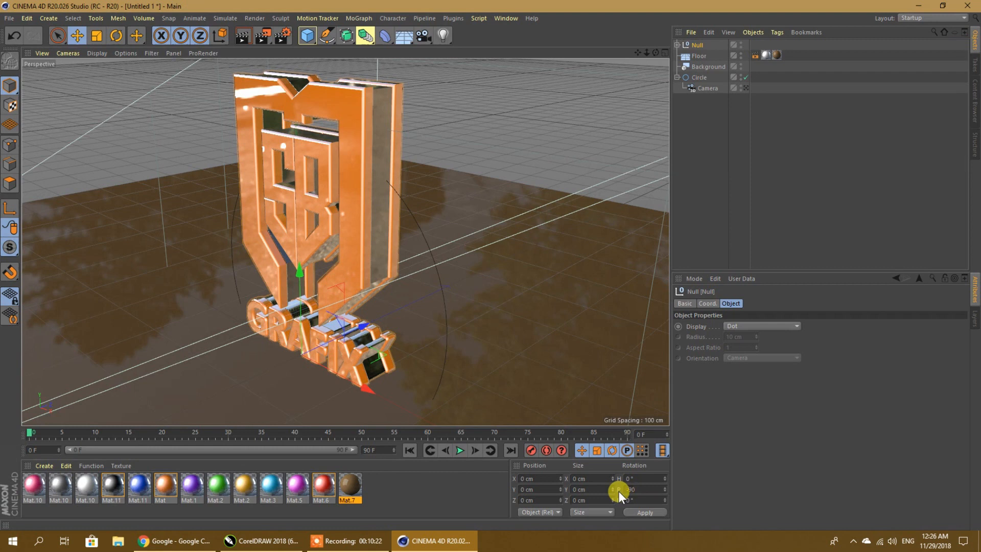
pyautogui.click(644, 511)
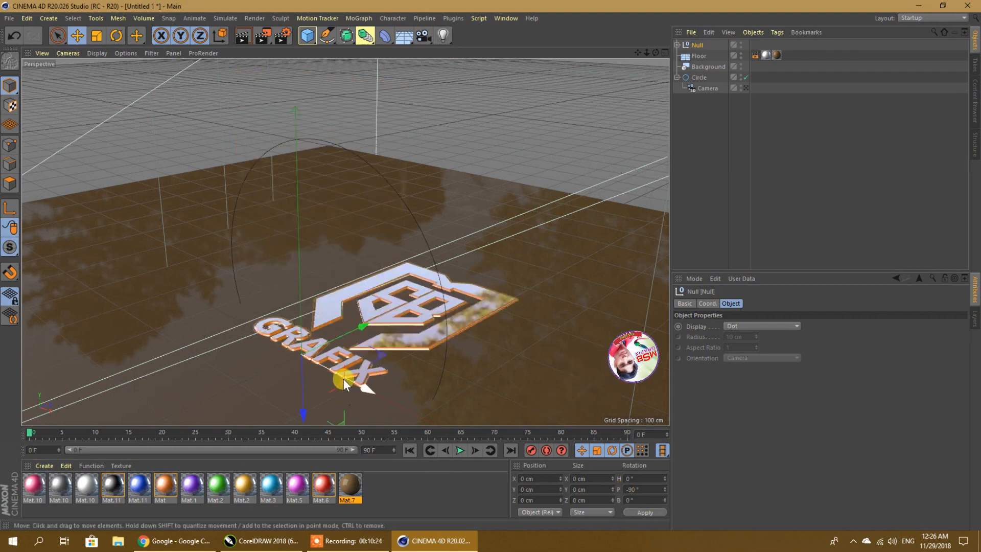
# Raise the Null to about Y 60.14 cm so the logo's underside rests on the floor line in the front view.
pyautogui.moveTo(303, 415); pyautogui.dragTo(295, 372)
pyautogui.middleClick(259, 375)
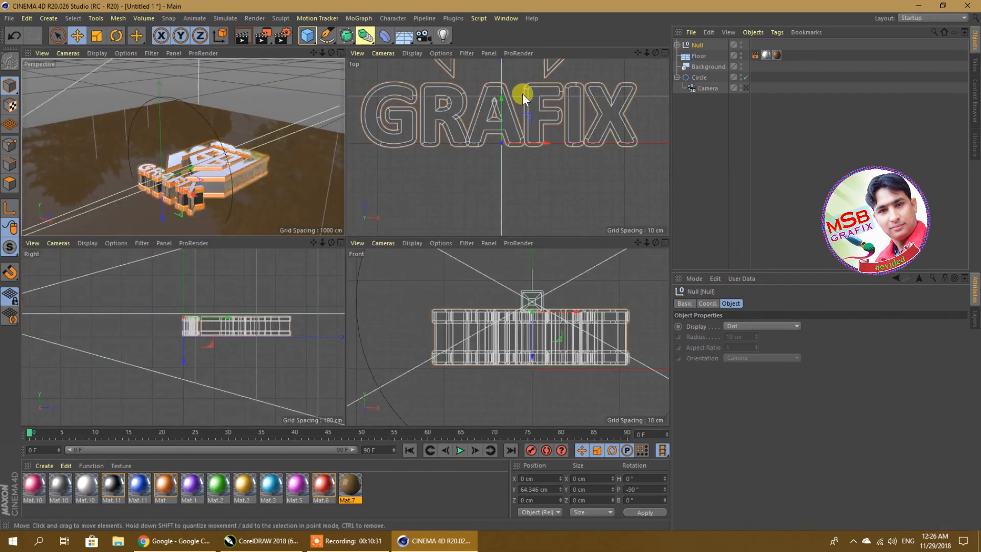
pyautogui.middleClick(522, 387)
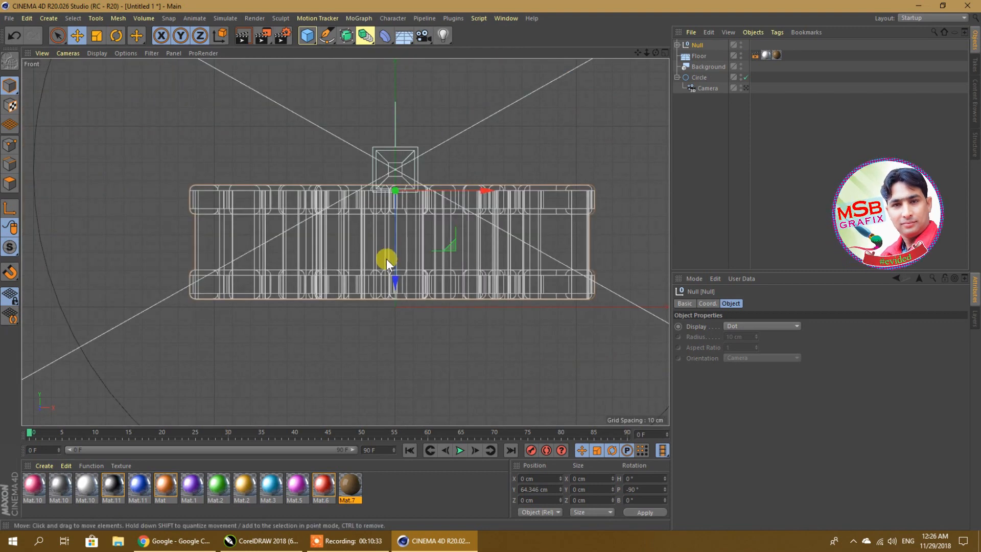
pyautogui.scroll(4, 394, 271)
pyautogui.moveTo(400, 229); pyautogui.dragTo(400, 241)
pyautogui.scroll(5, 394, 334)
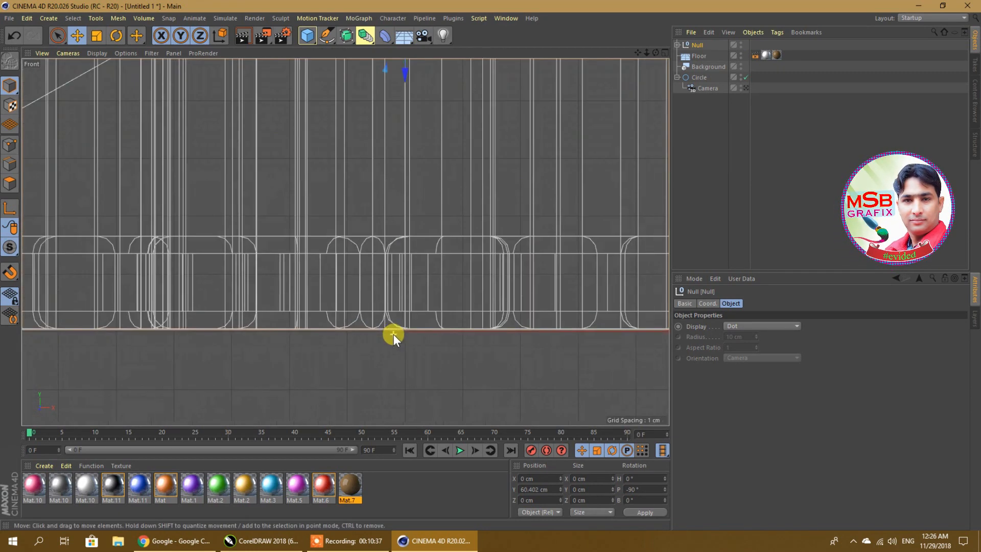
pyautogui.scroll(-4, 421, 134)
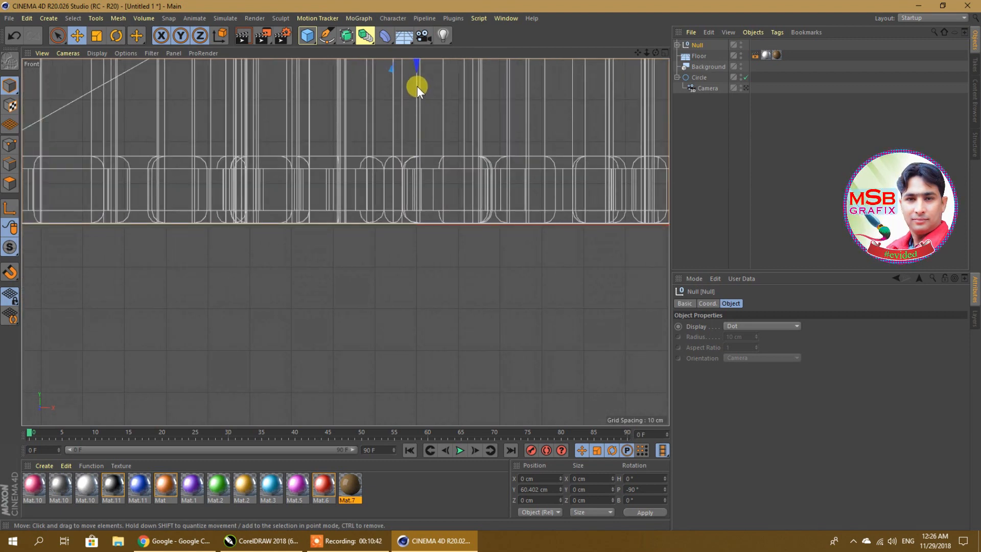
pyautogui.moveTo(418, 65); pyautogui.dragTo(418, 66)
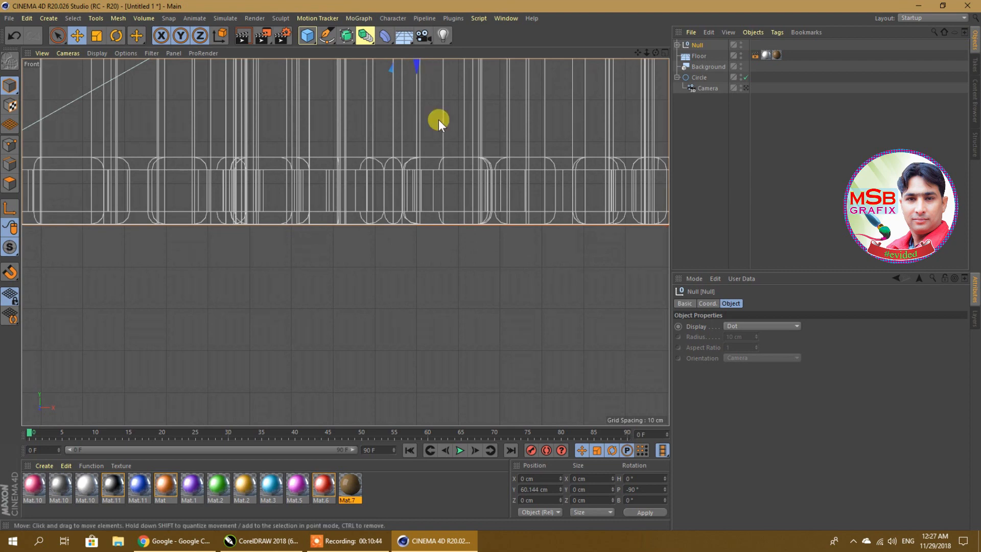
pyautogui.middleClick(447, 201)
pyautogui.middleClick(269, 192)
# Add the Ambient Occlusion and Global Illumination effects to the render settings.
pyautogui.moveTo(375, 286); pyautogui.dragTo(530, 275)
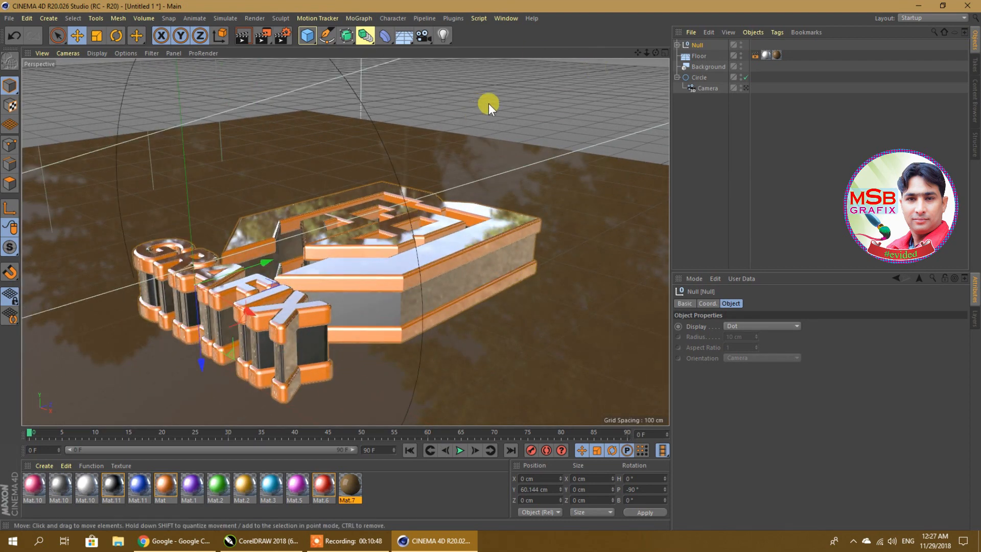
pyautogui.moveTo(656, 52)
pyautogui.mouseDown()
pyautogui.moveTo(608, 97)
pyautogui.moveTo(638, 41)
pyautogui.moveTo(657, 52)
pyautogui.moveTo(633, 60)
pyautogui.moveTo(655, 53)
pyautogui.mouseUp()
pyautogui.moveTo(450, 225); pyautogui.dragTo(392, 276)
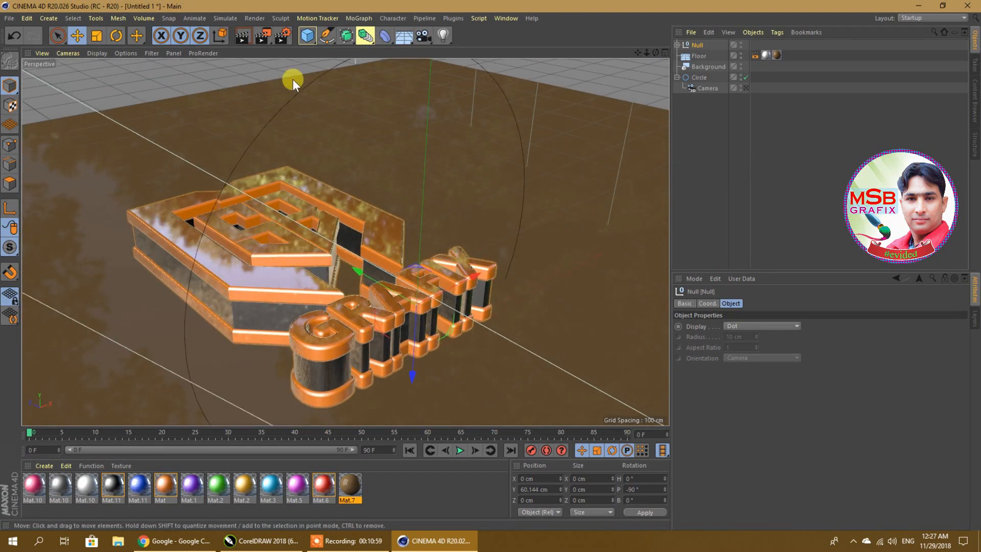
pyautogui.click(281, 35)
pyautogui.rightClick(329, 168)
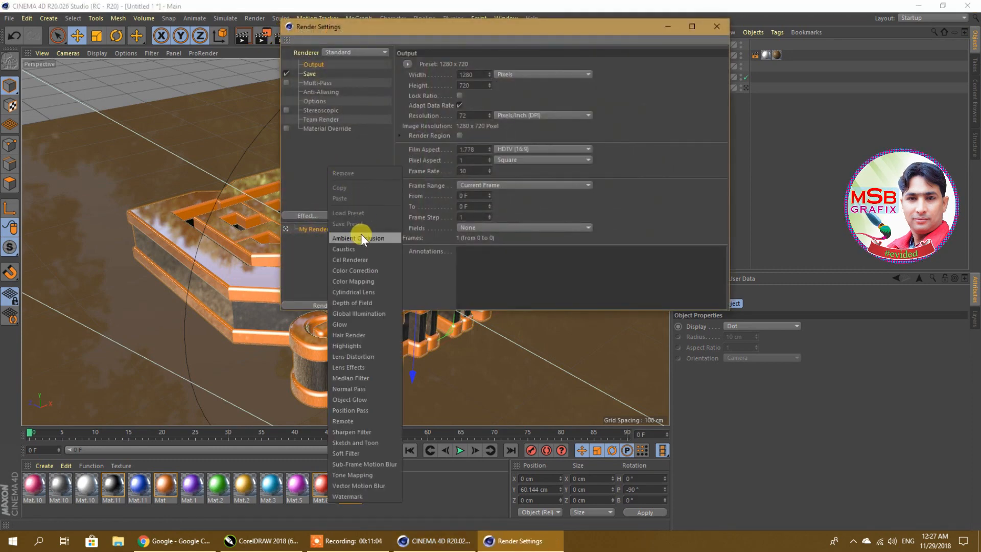
pyautogui.click(359, 239)
pyautogui.rightClick(351, 160)
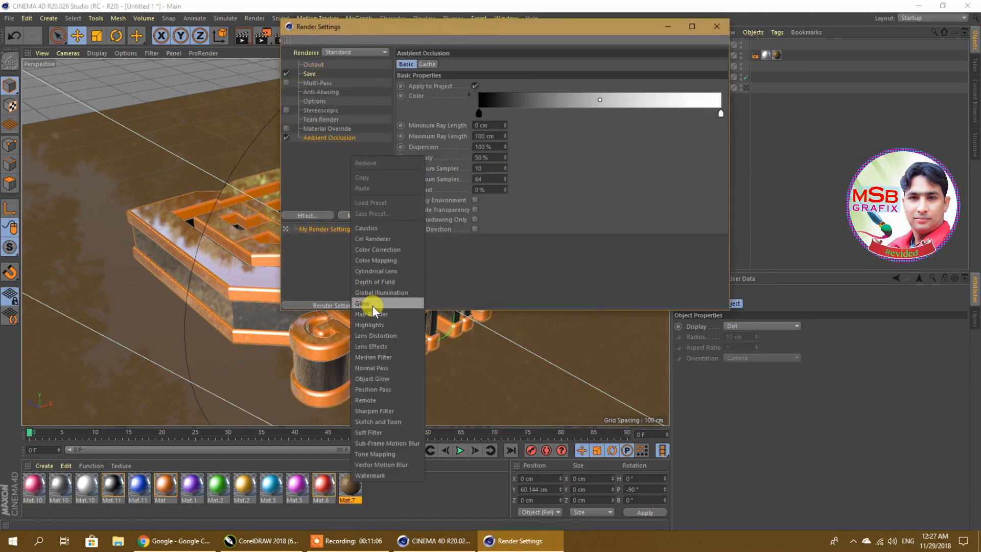
pyautogui.click(366, 294)
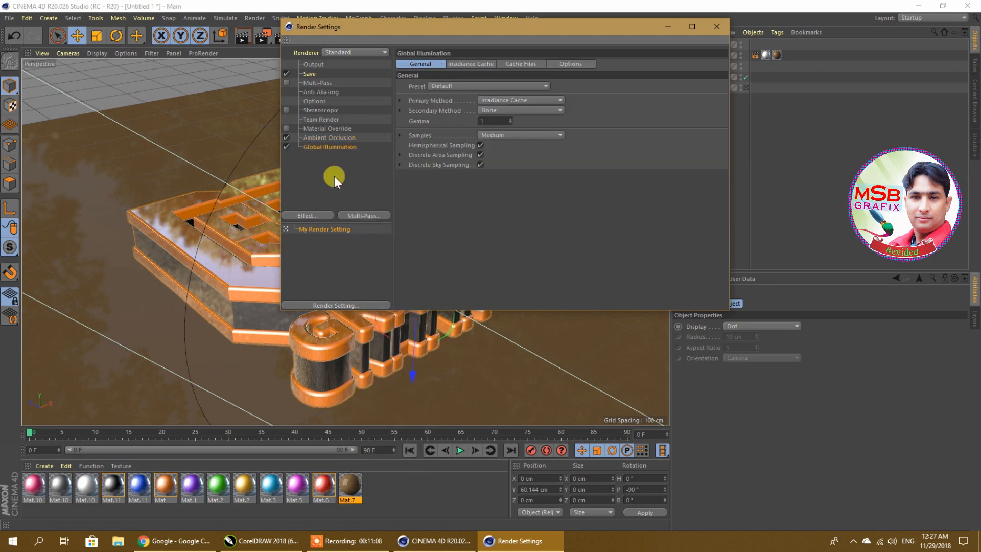
# Set the render's Anti-Aliasing to Best in the render settings.
pyautogui.click(317, 92)
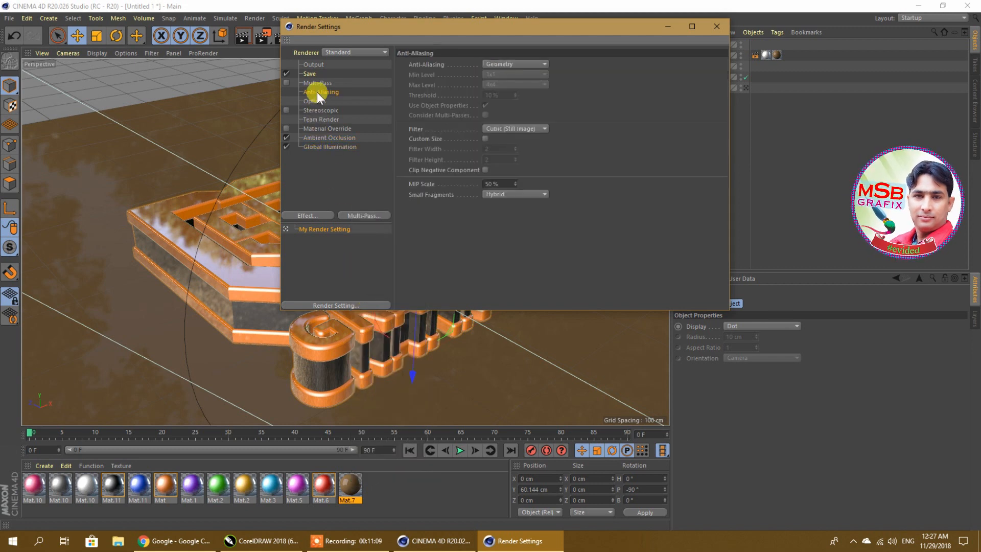
pyautogui.click(519, 61)
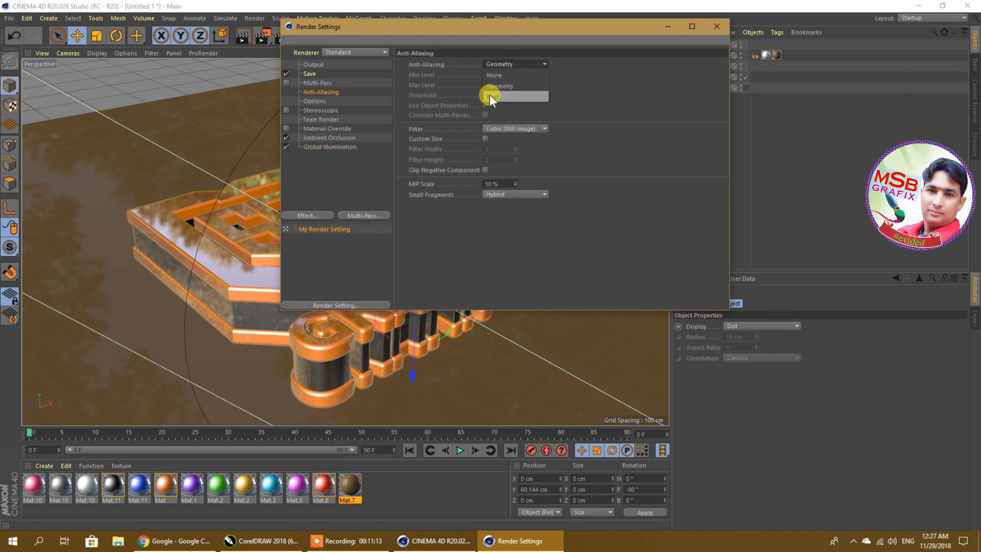
pyautogui.click(489, 95)
# Set the render output size to 1920 pixels wide and 1080 pixels high.
pyautogui.click(315, 66)
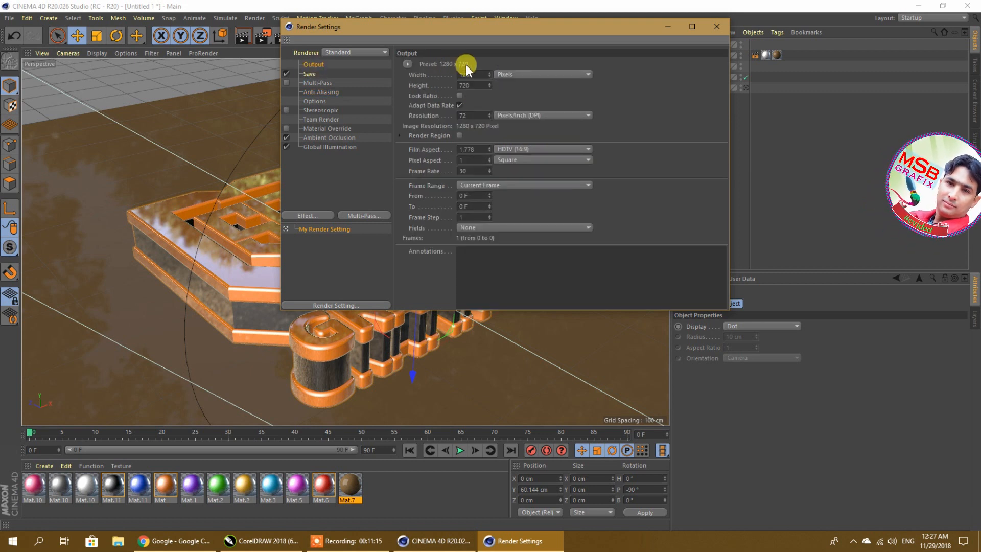
pyautogui.click(455, 75)
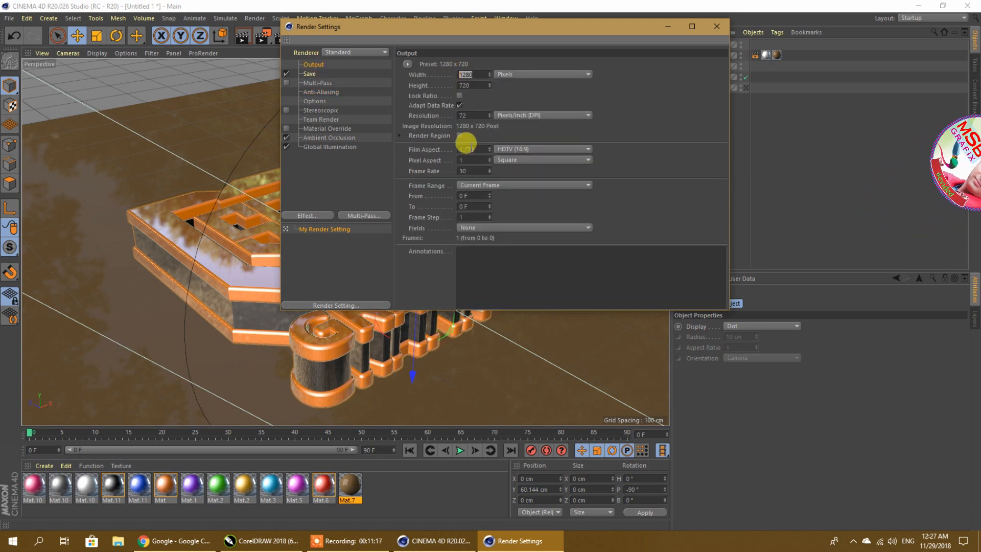
pyautogui.write('1920')
pyautogui.click(467, 85)
pyautogui.write('1080')
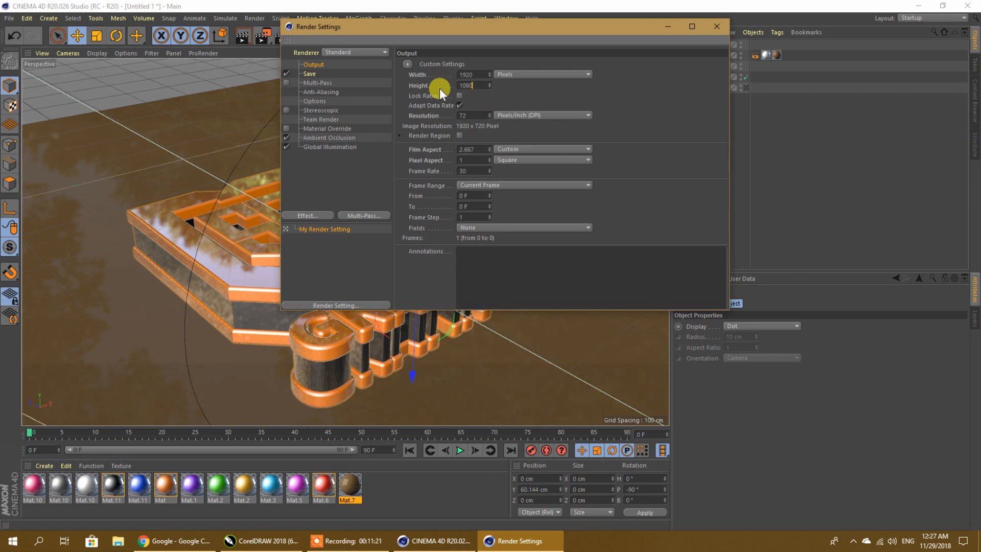
pyautogui.press('Return')
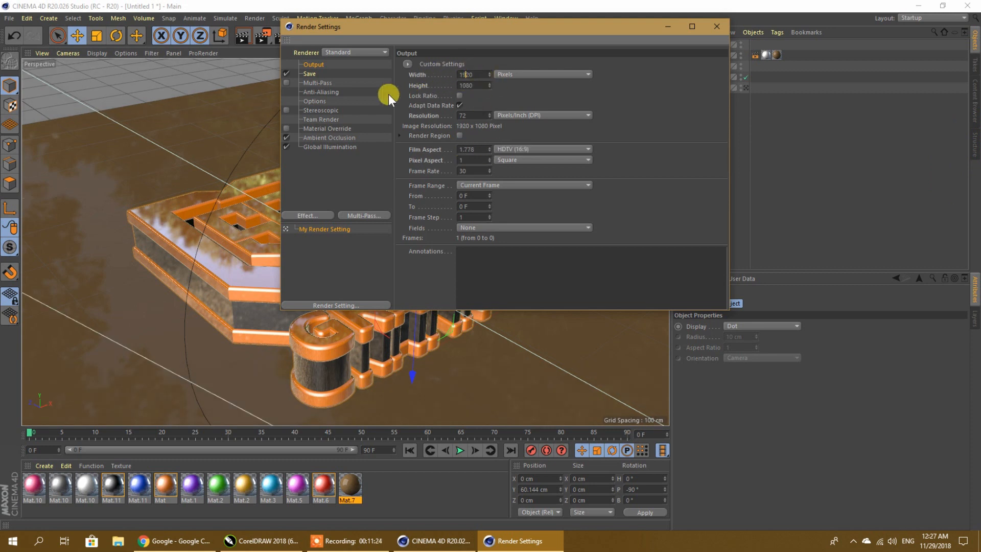
# Set the file format of the saved render to JPG and close the render settings.
pyautogui.click(319, 82)
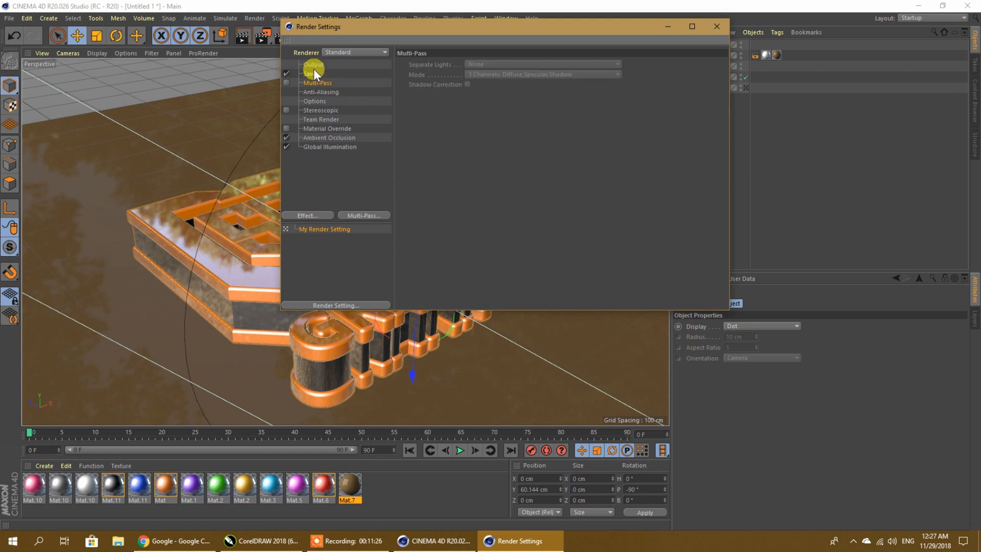
pyautogui.click(314, 66)
pyautogui.click(314, 75)
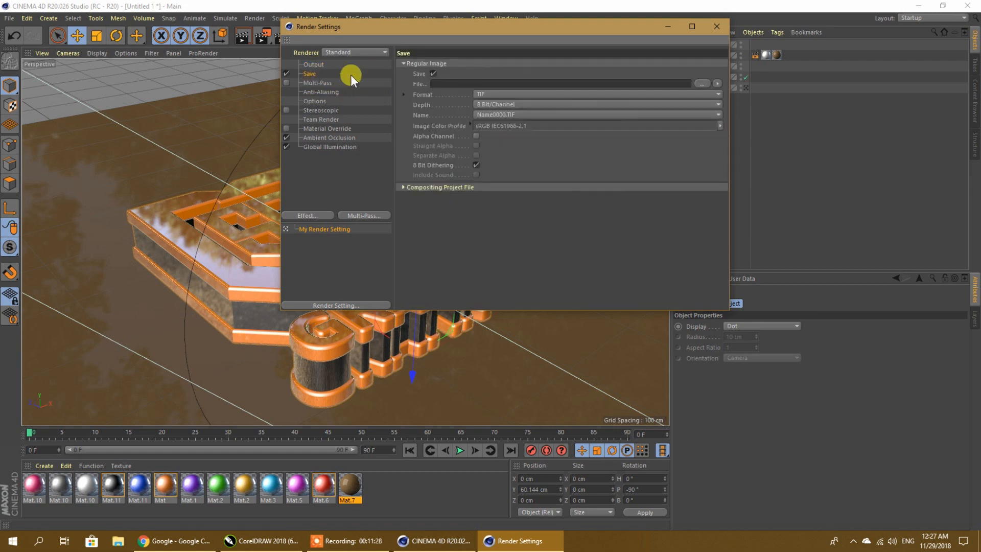
pyautogui.click(480, 93)
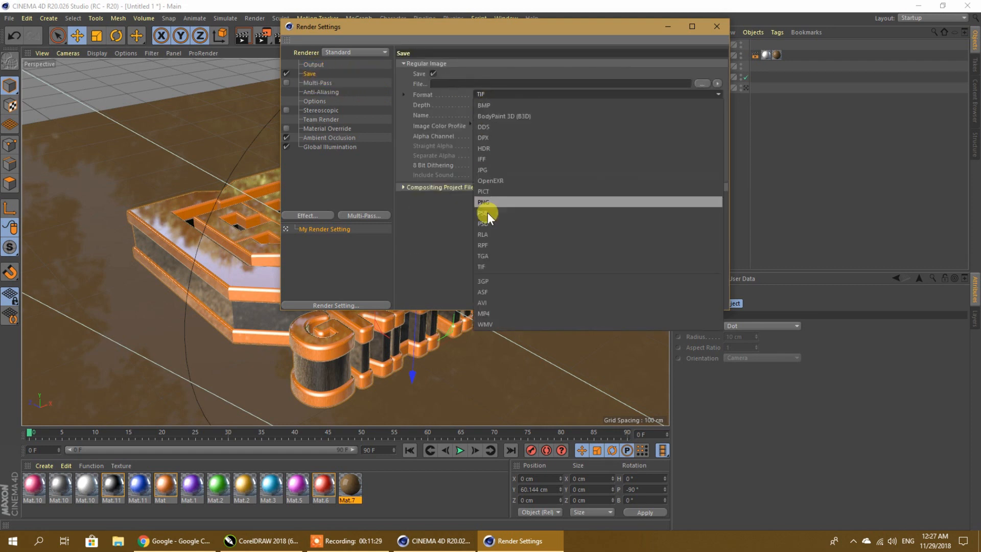
pyautogui.click(491, 162)
pyautogui.click(717, 26)
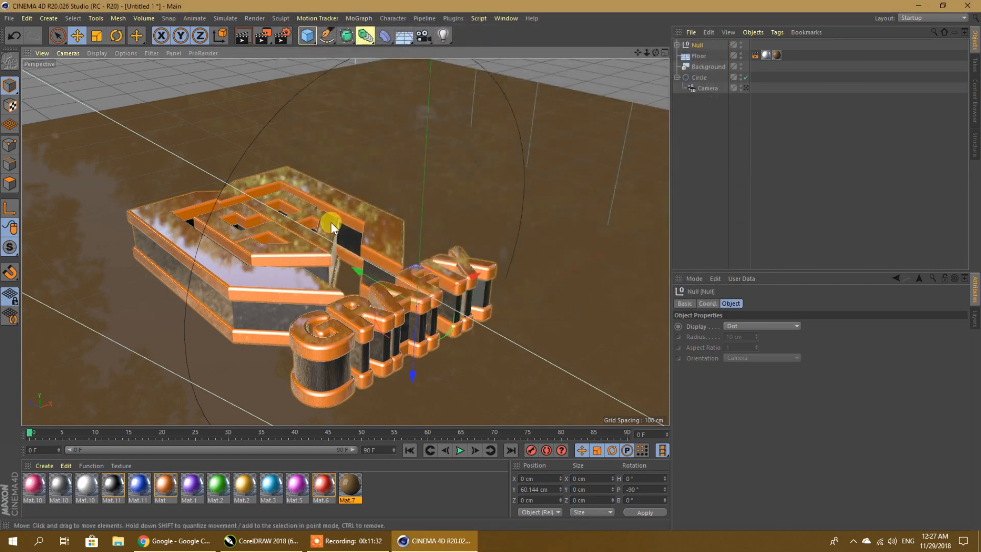
# Frame the logo from a higher angle, render it to the Picture Viewer and fit the rendered image to the screen.
pyautogui.moveTo(659, 55)
pyautogui.mouseDown()
pyautogui.moveTo(650, 53)
pyautogui.moveTo(679, 33)
pyautogui.moveTo(659, 61)
pyautogui.moveTo(655, 54)
pyautogui.mouseUp()
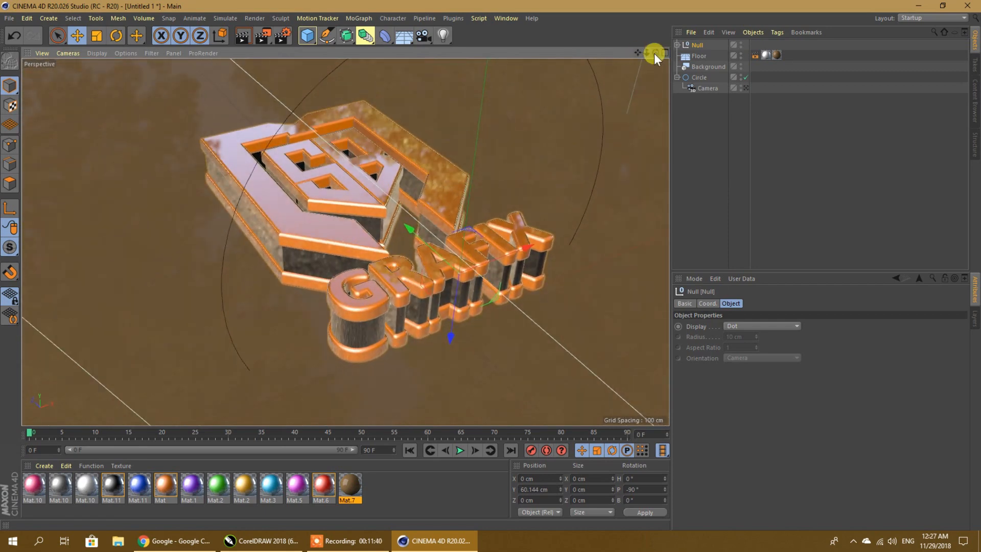
pyautogui.click(266, 40)
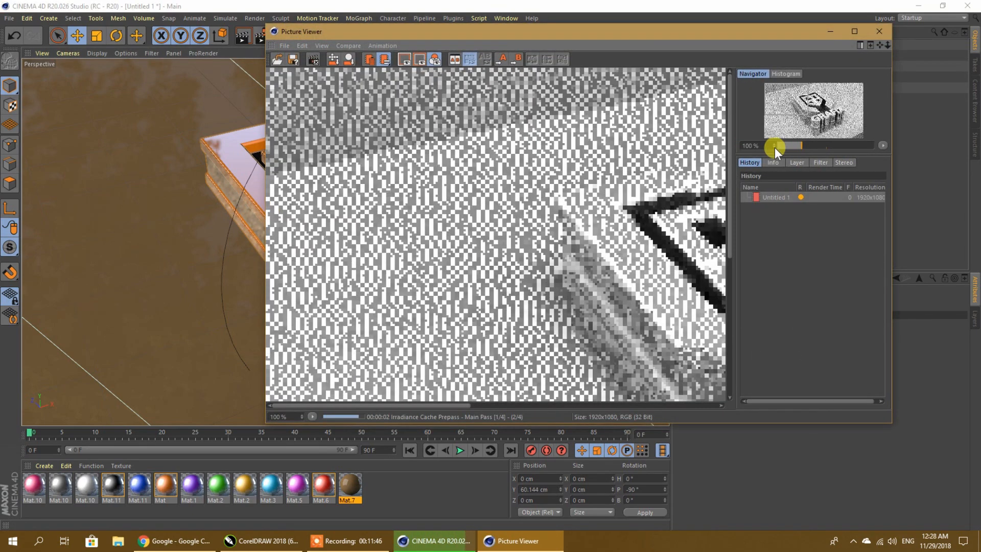
pyautogui.click(882, 146)
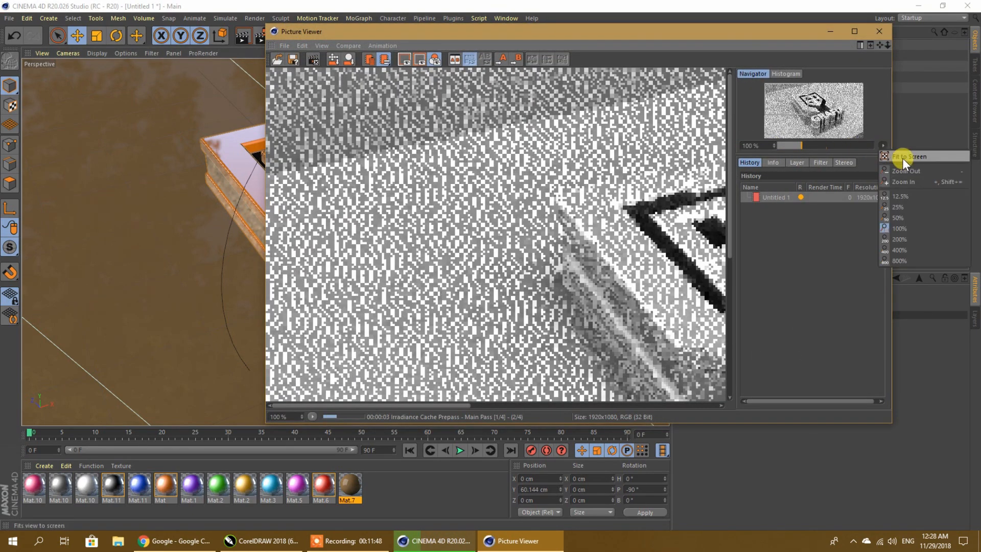
pyautogui.click(902, 158)
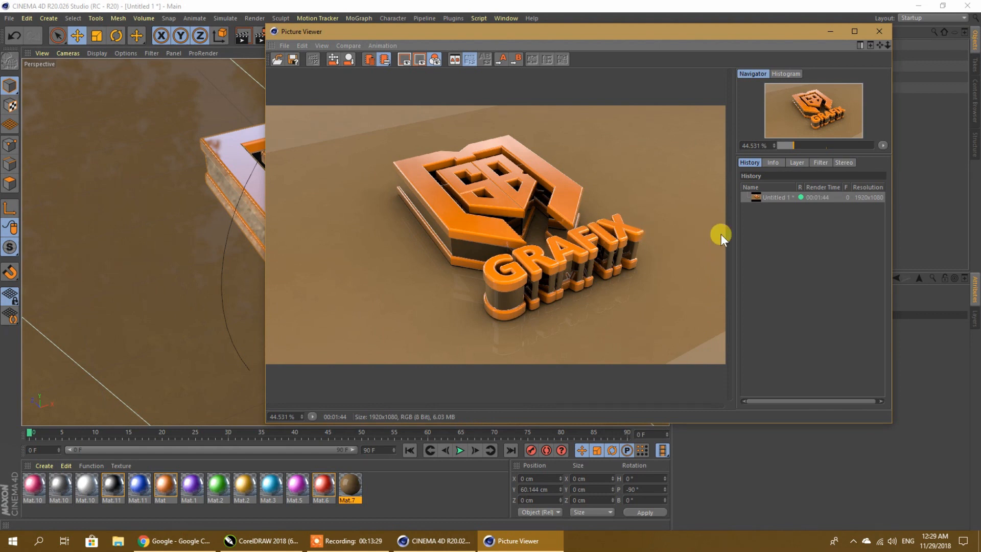
# Save the finished render as a JPG still image named "msb logo" on the D: drive and close the Picture Viewer.
pyautogui.click(294, 60)
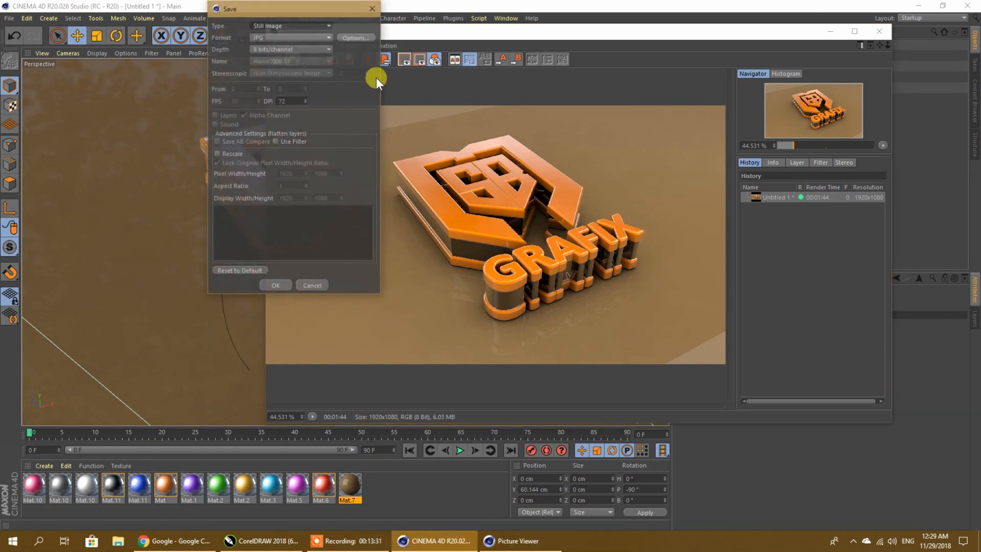
pyautogui.click(272, 285)
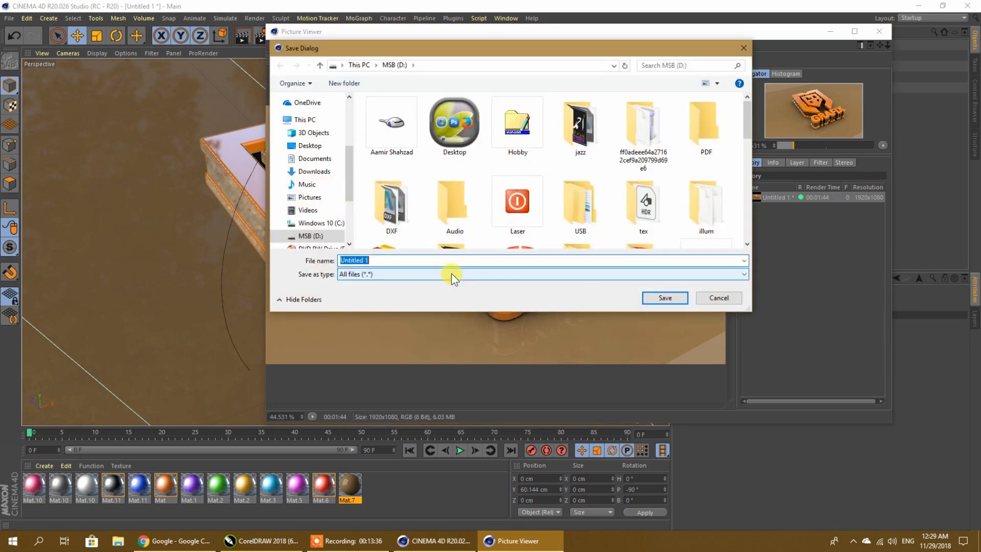
pyautogui.write('msn')
pyautogui.press('BackSpace')
pyautogui.write('b ')
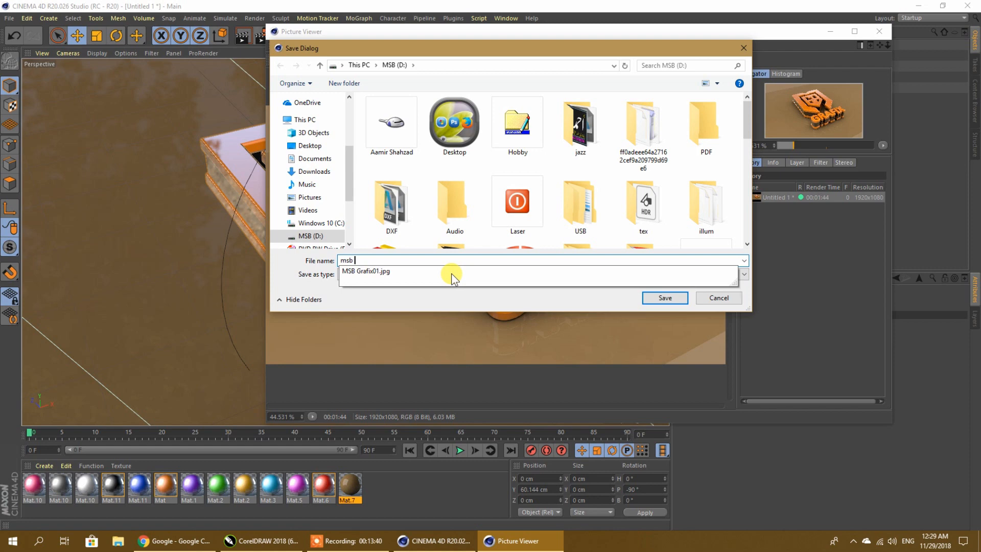
pyautogui.write('logo')
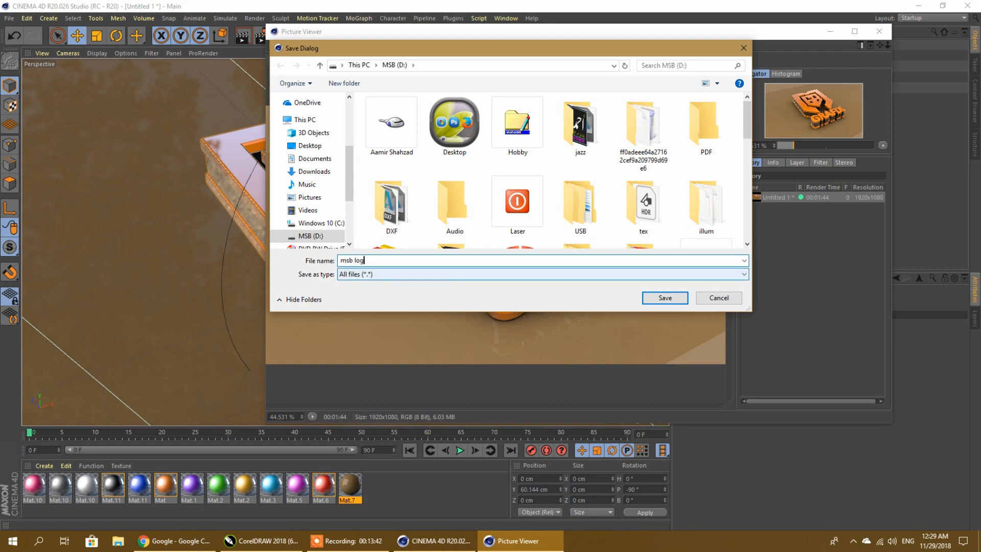
pyautogui.press('Return')
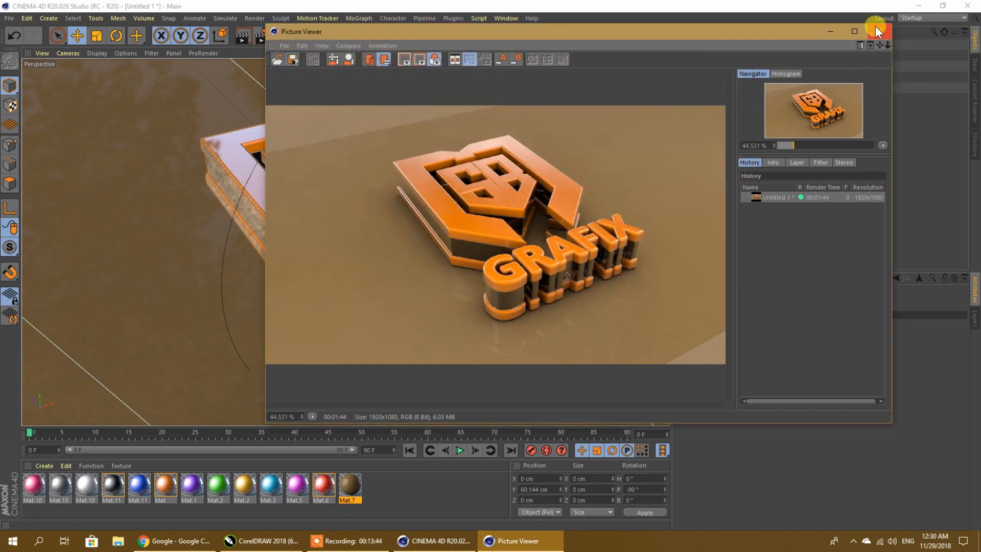
pyautogui.click(877, 31)
# Apply the red Mat.6 material to the logo's side walls and start a new render in the Picture Viewer.
pyautogui.moveTo(323, 485); pyautogui.dragTo(309, 262)
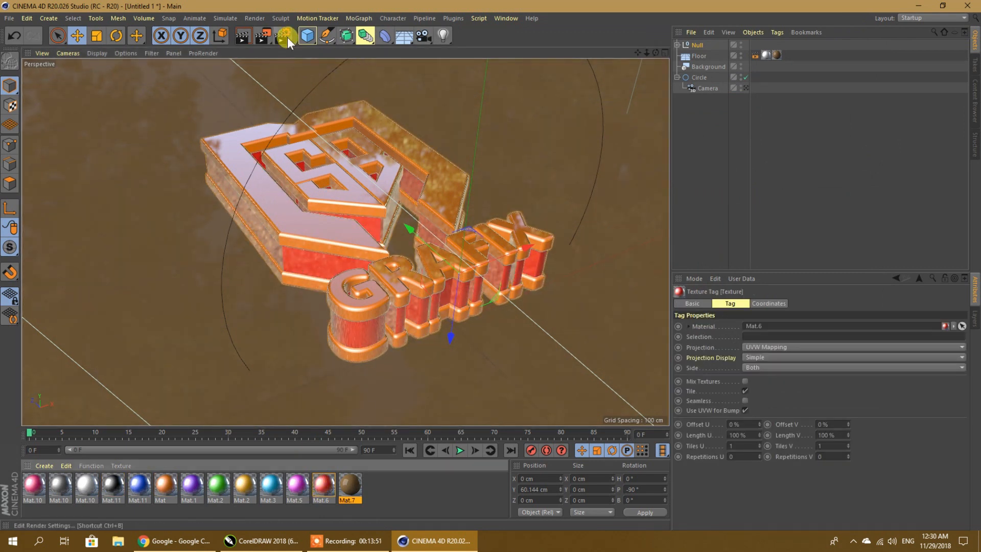
pyautogui.click(263, 36)
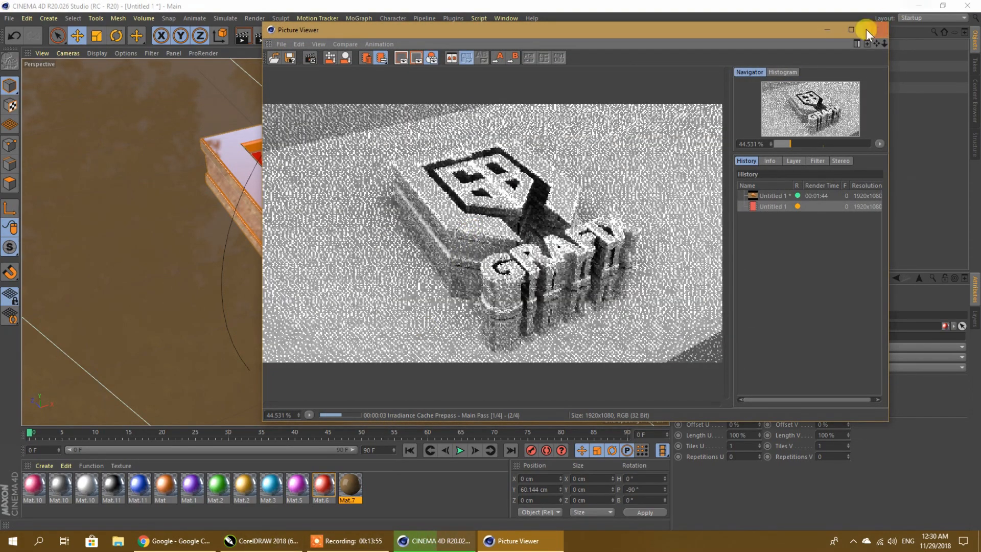
# Minimize the open program windows and open the MSB (D:) drive in File Explorer.
pyautogui.click(827, 30)
pyautogui.click(917, 7)
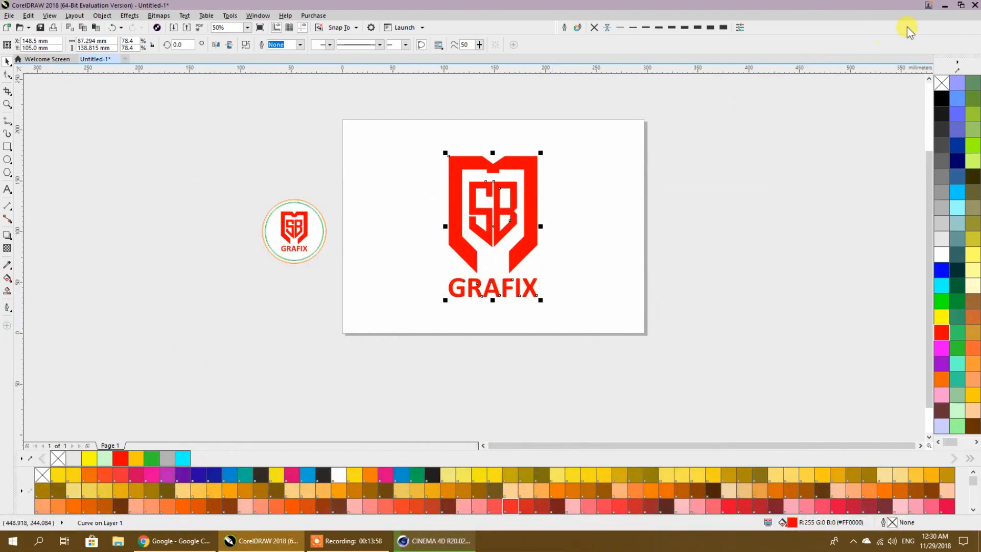
pyautogui.click(939, 7)
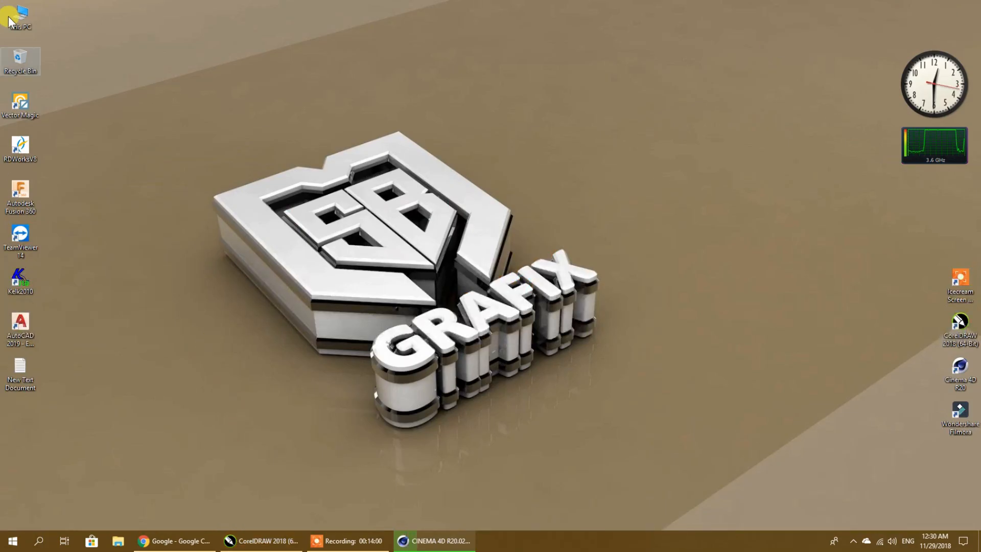
pyautogui.press('super+e')
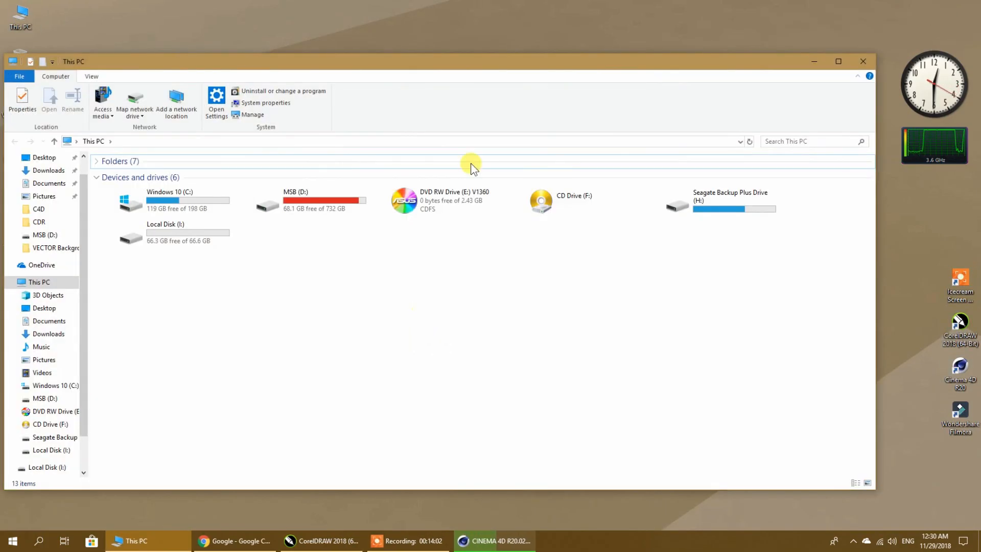
pyautogui.moveTo(445, 59); pyautogui.dragTo(531, 80)
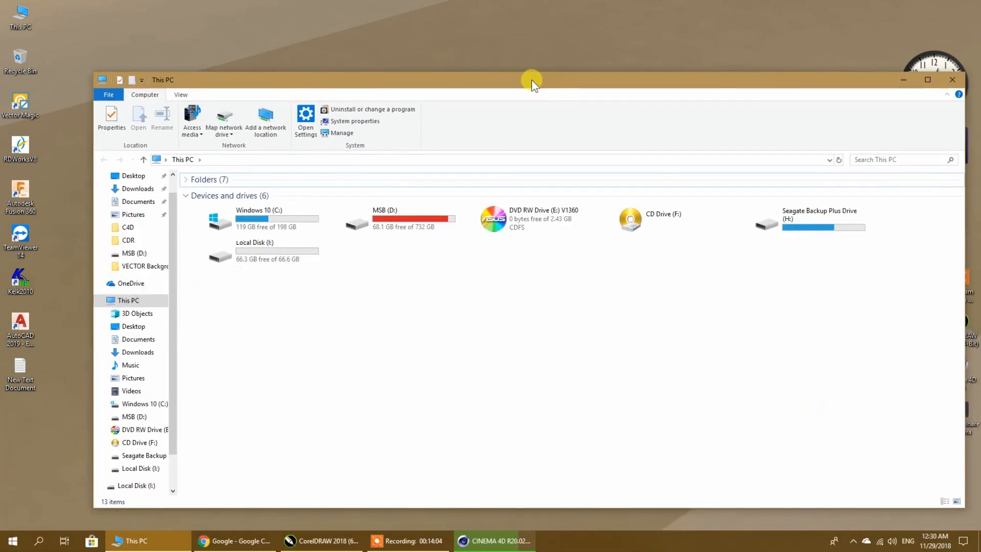
pyautogui.doubleClick(383, 224)
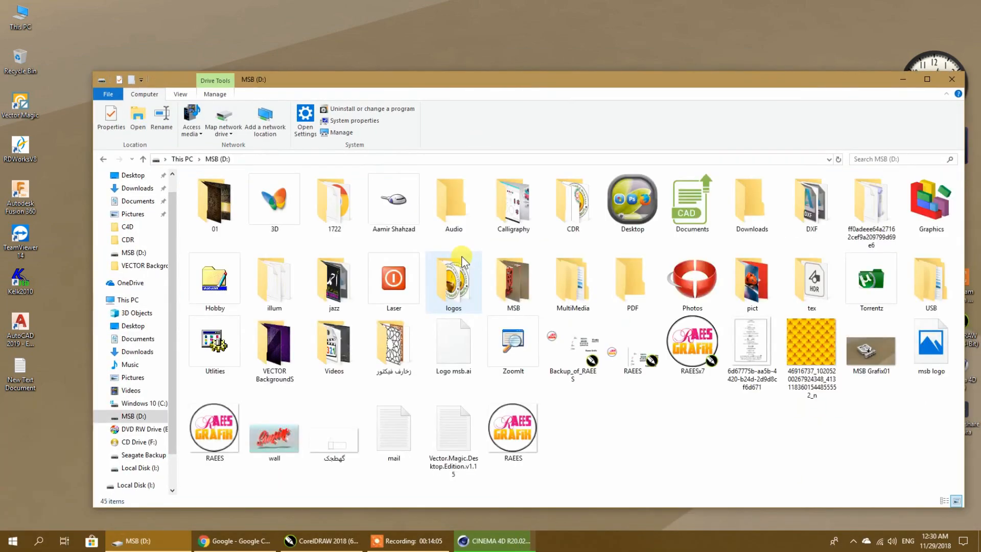
# Set the "msb logo" image as the desktop background and minimize File Explorer to reveal the desktop.
pyautogui.click(906, 347)
pyautogui.rightClick(905, 346)
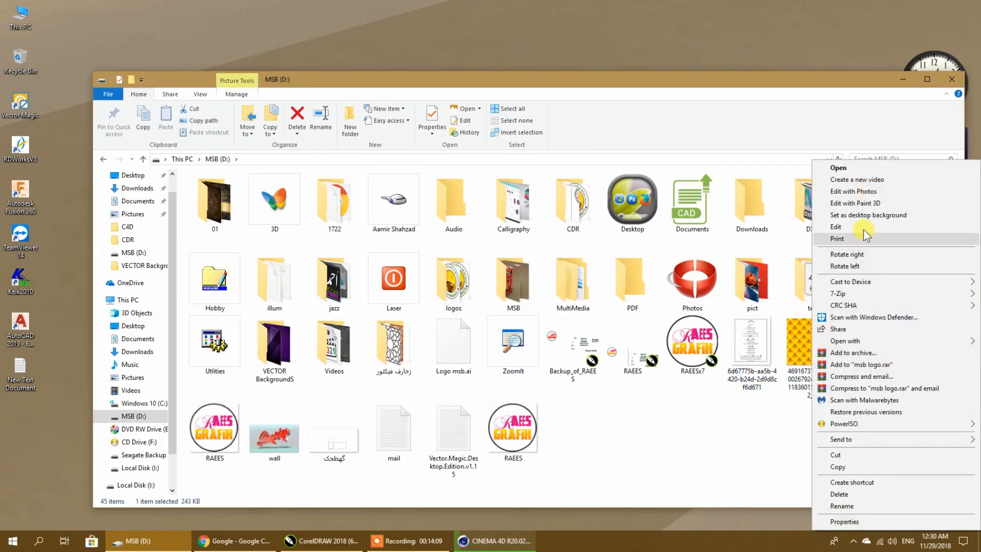
pyautogui.click(863, 215)
pyautogui.click(903, 79)
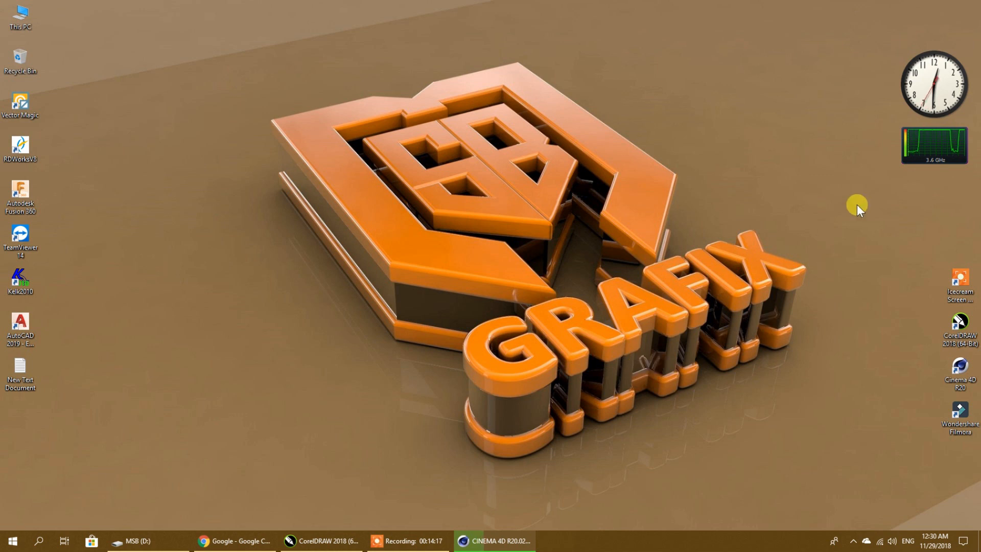
# Switch back to Cinema 4D to check the progress of the red version's render.
pyautogui.moveTo(925, 160)
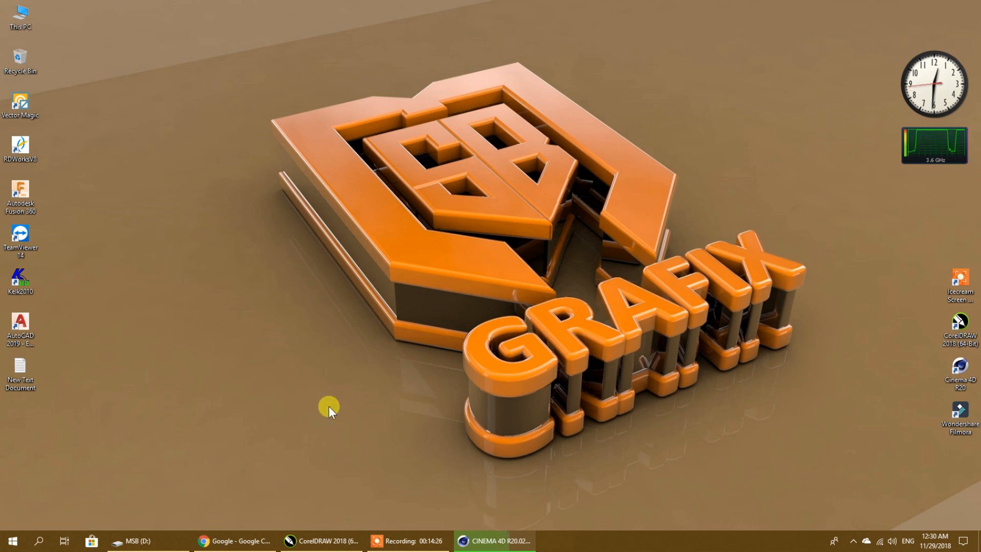
pyautogui.click(468, 537)
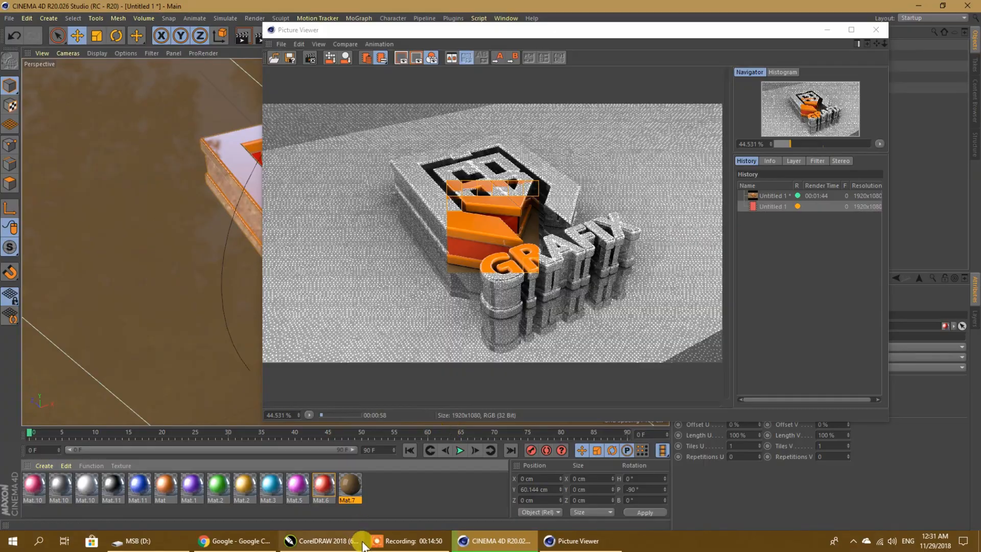
# Switch to Chrome and open the MSB GRAFIX channel page on YouTube.
pyautogui.click(233, 540)
pyautogui.click(203, 45)
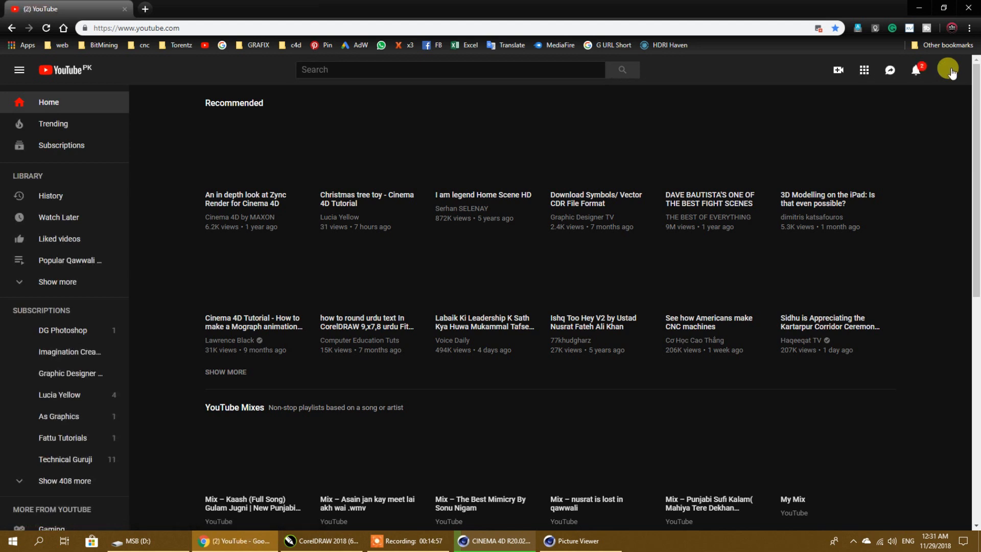
pyautogui.click(948, 70)
pyautogui.click(848, 135)
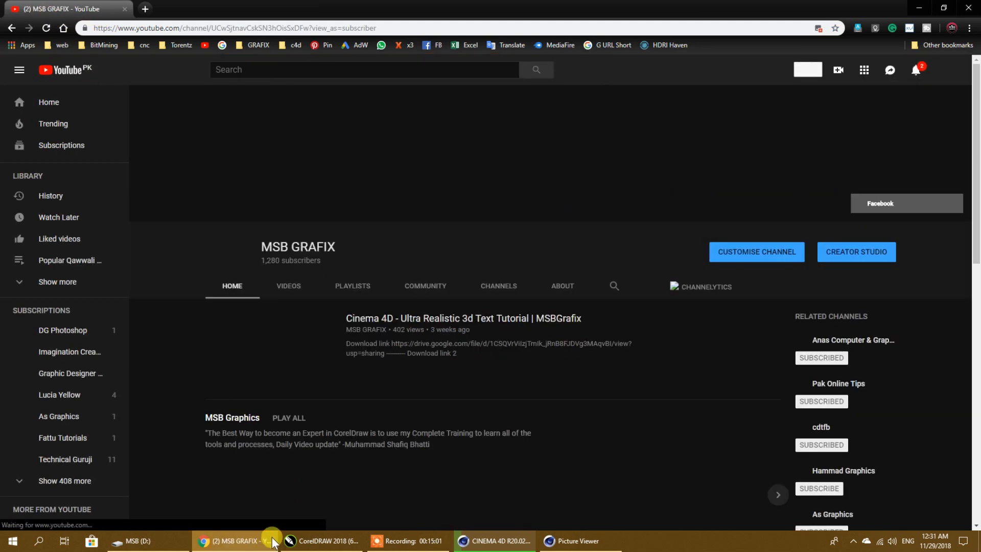
# Look through the playlist and uploads on the channel's home page.
pyautogui.moveTo(244, 543)
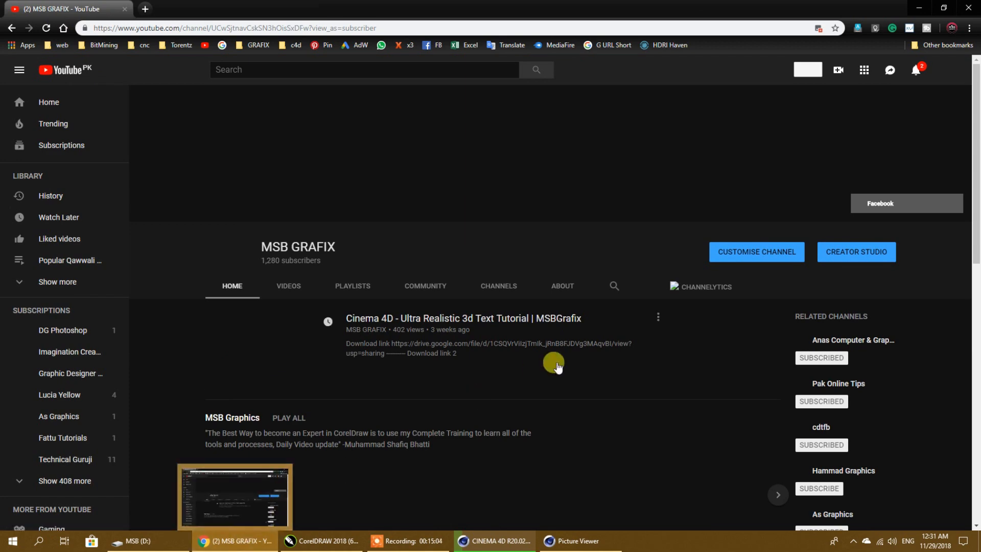
pyautogui.scroll(-5, 661, 407)
pyautogui.scroll(1, 660, 408)
pyautogui.scroll(5, 660, 407)
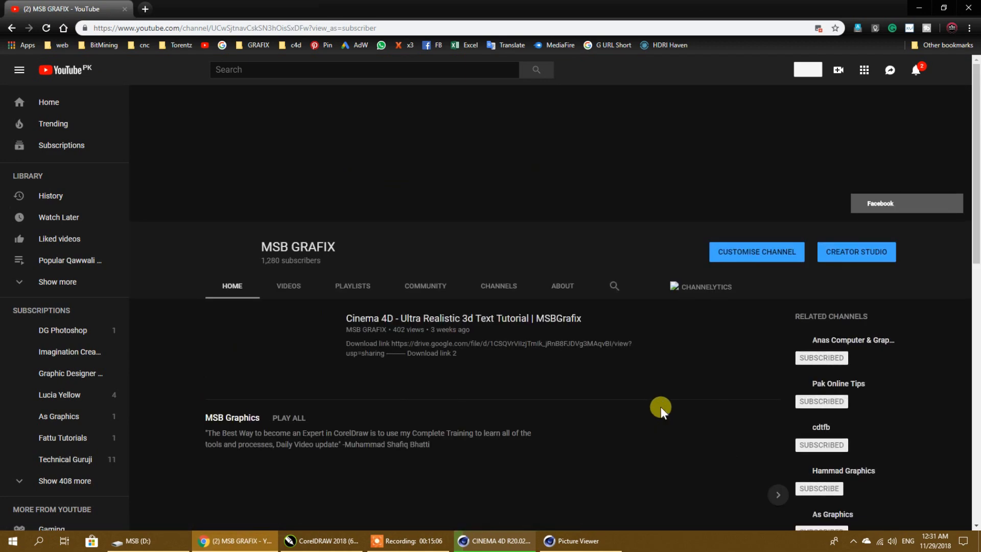
pyautogui.scroll(-5, 659, 409)
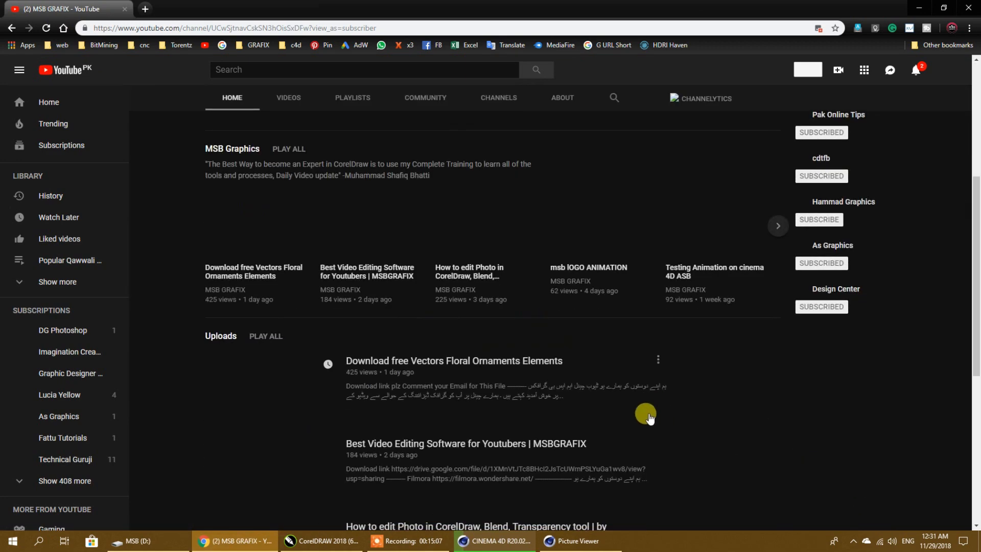
# Alternate between the YouTube channel page and Cinema 4D's Picture Viewer to check the red version's render, ending with the browser minimized.
pyautogui.click(241, 541)
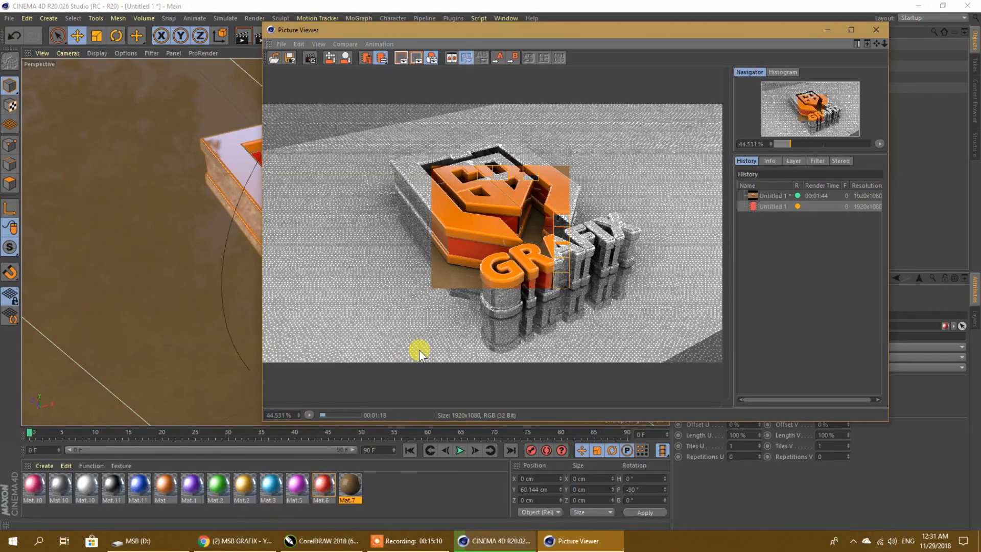
pyautogui.click(258, 539)
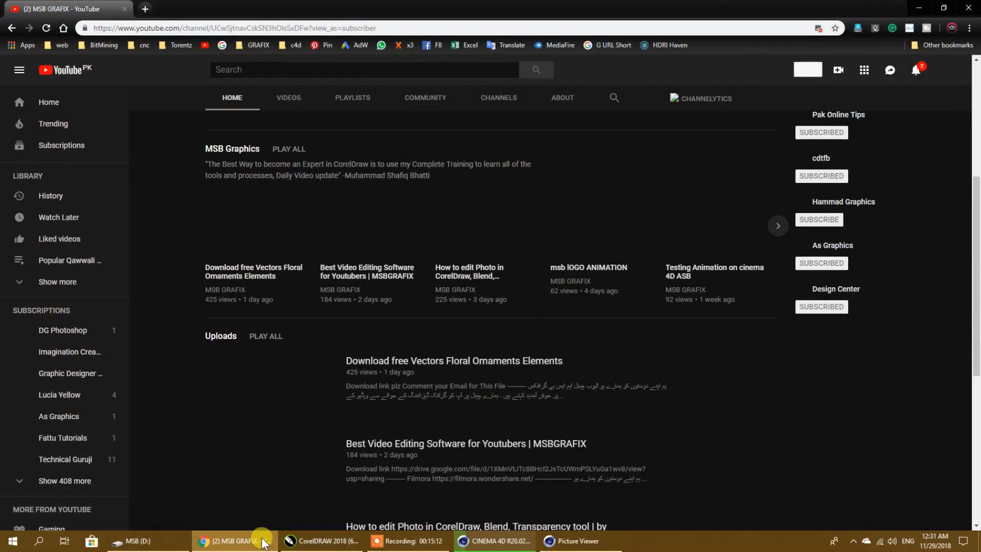
pyautogui.click(258, 539)
pyautogui.click(577, 541)
pyautogui.click(577, 541)
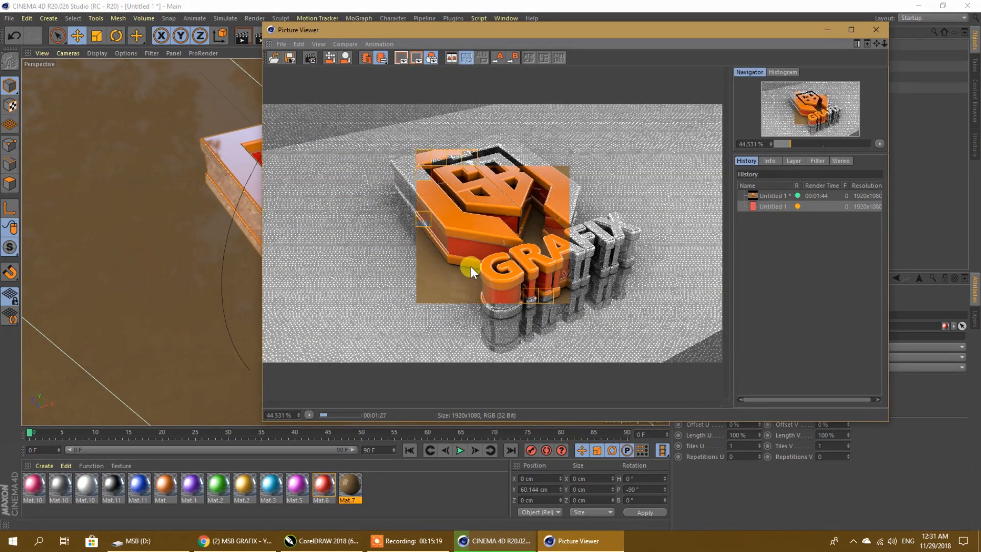
pyautogui.click(234, 540)
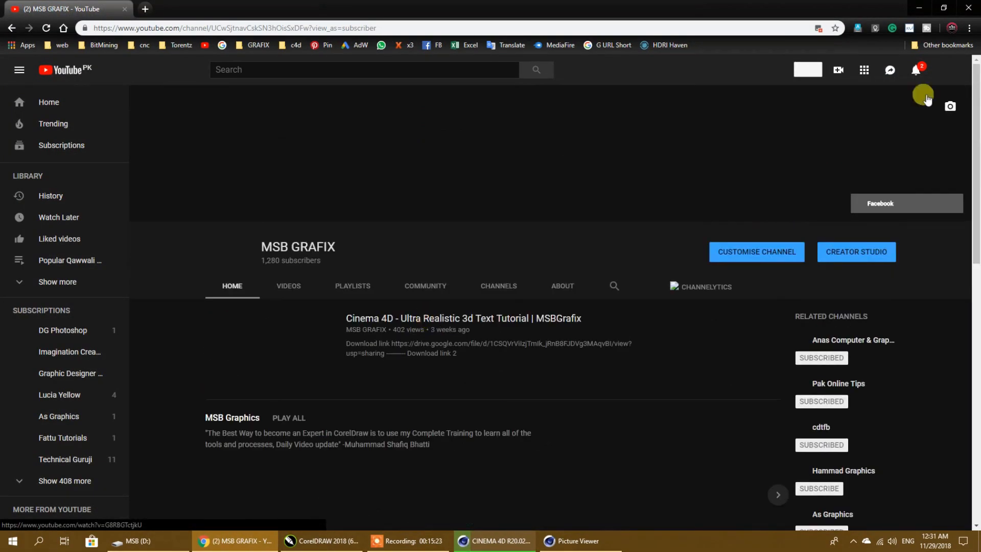
pyautogui.click(919, 7)
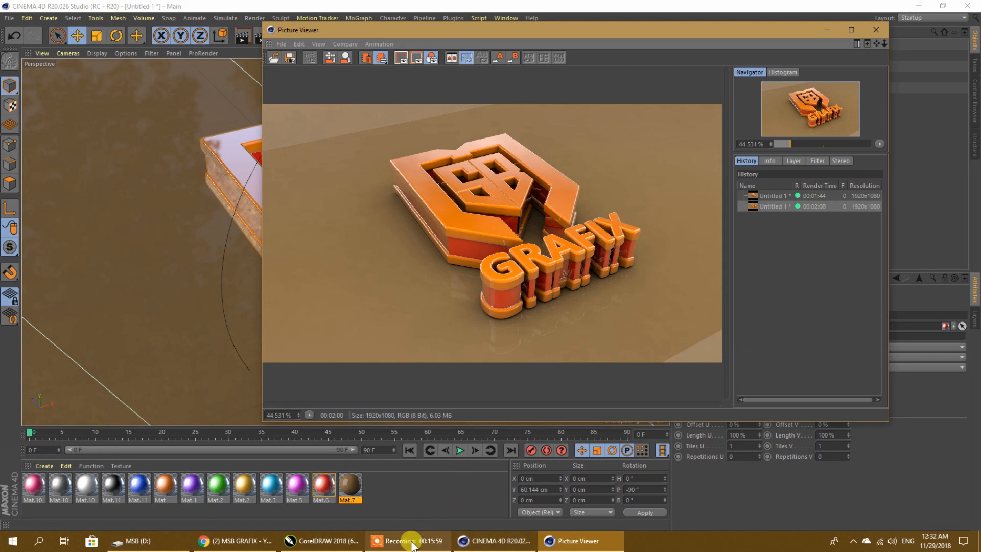
# Save the finished red render as a JPG still image named "msb logo 2" on the MSB (D:) drive and close the Picture Viewer.
pyautogui.click(289, 58)
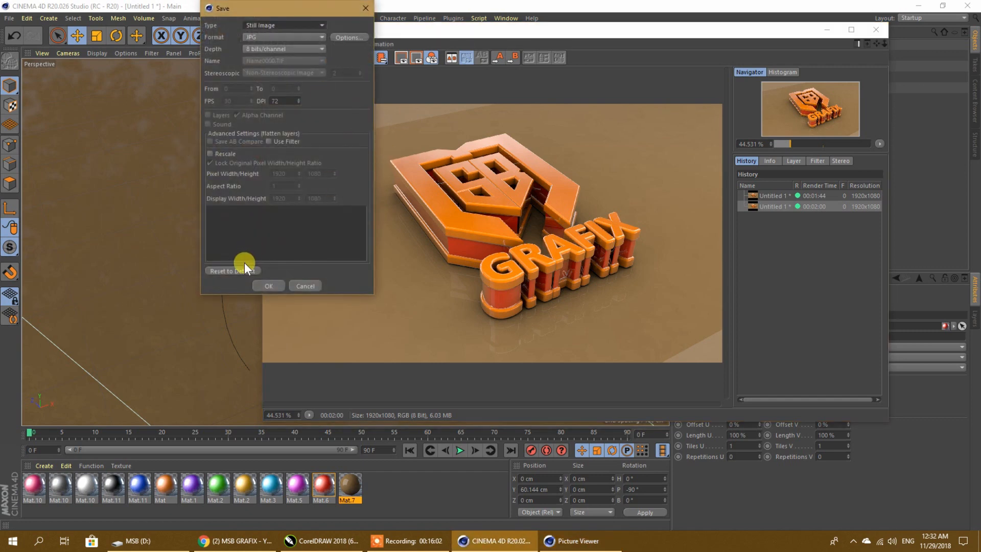
pyautogui.click(283, 286)
pyautogui.scroll(-3, 546, 240)
pyautogui.click(531, 224)
pyautogui.click(395, 255)
pyautogui.click(410, 258)
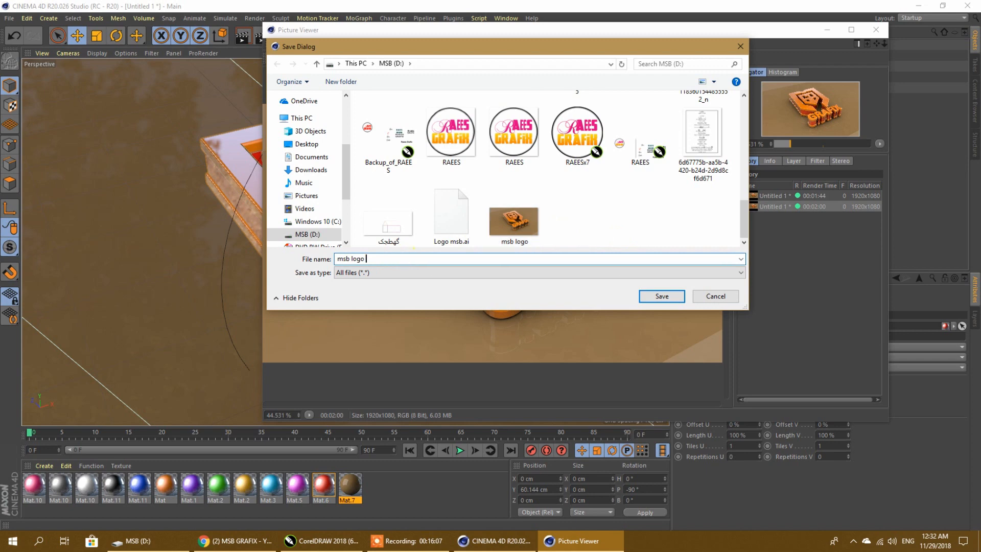
pyautogui.press('Return')
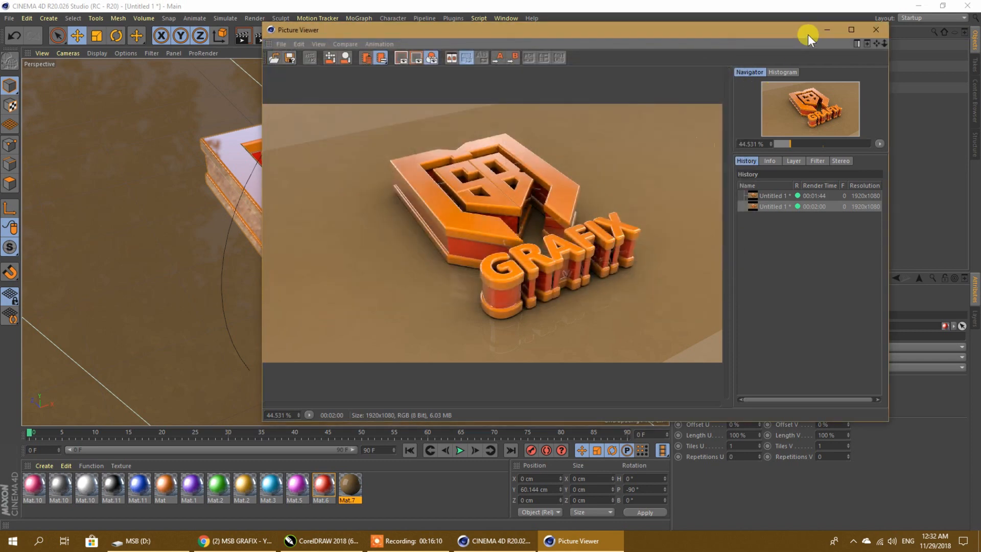
pyautogui.click(878, 30)
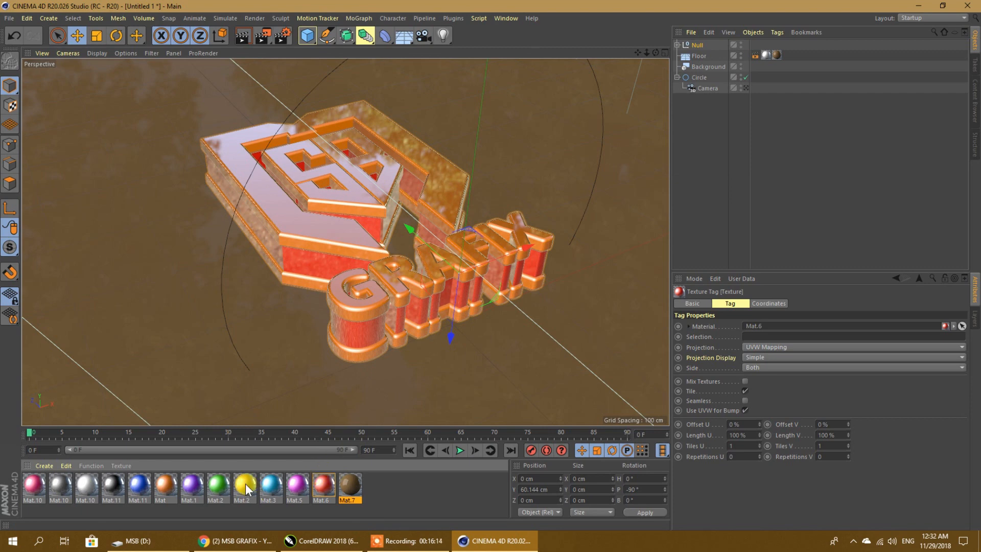
# Minimize Cinema 4D, set the "msb logo 2" image from MSB (D:) as the desktop background, and show the desktop.
pyautogui.click(492, 541)
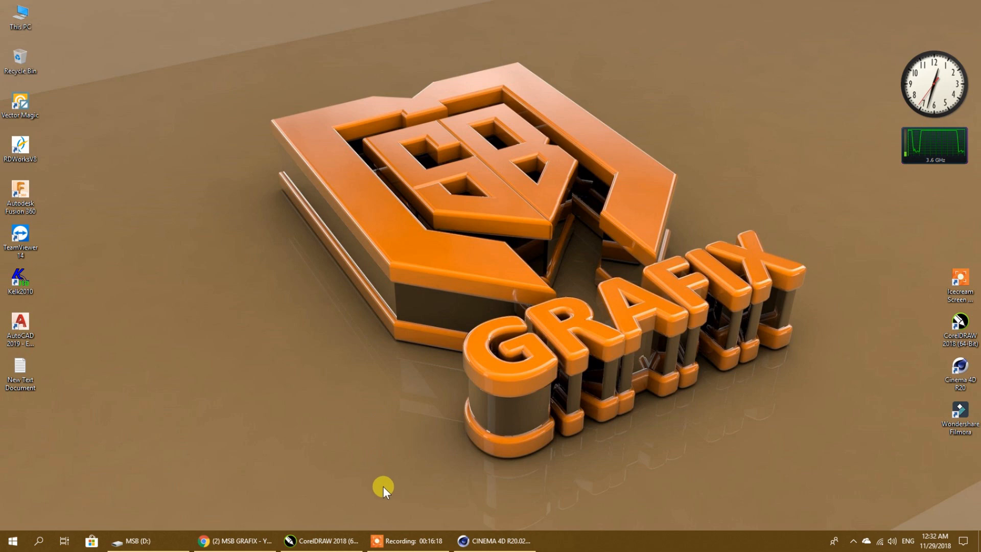
pyautogui.click(132, 541)
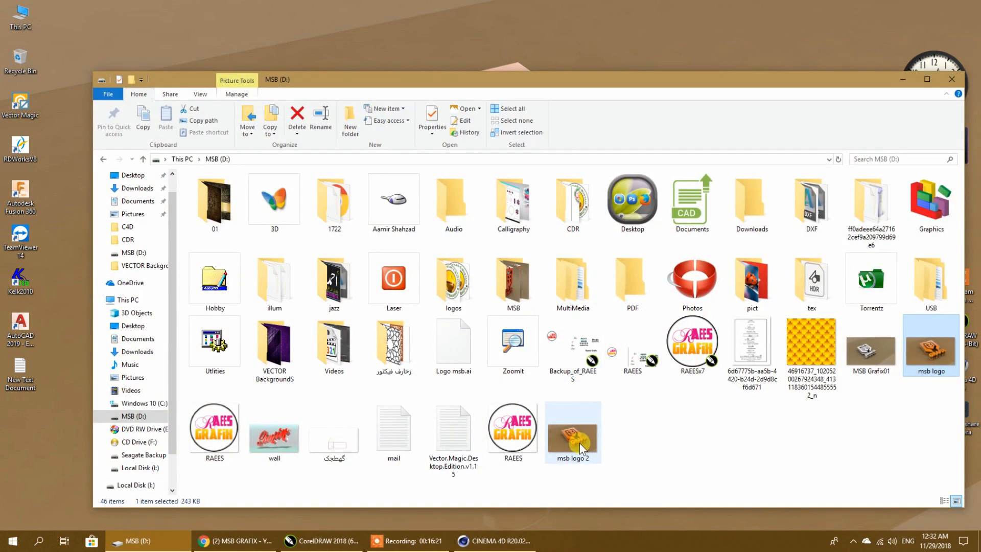
pyautogui.rightClick(579, 443)
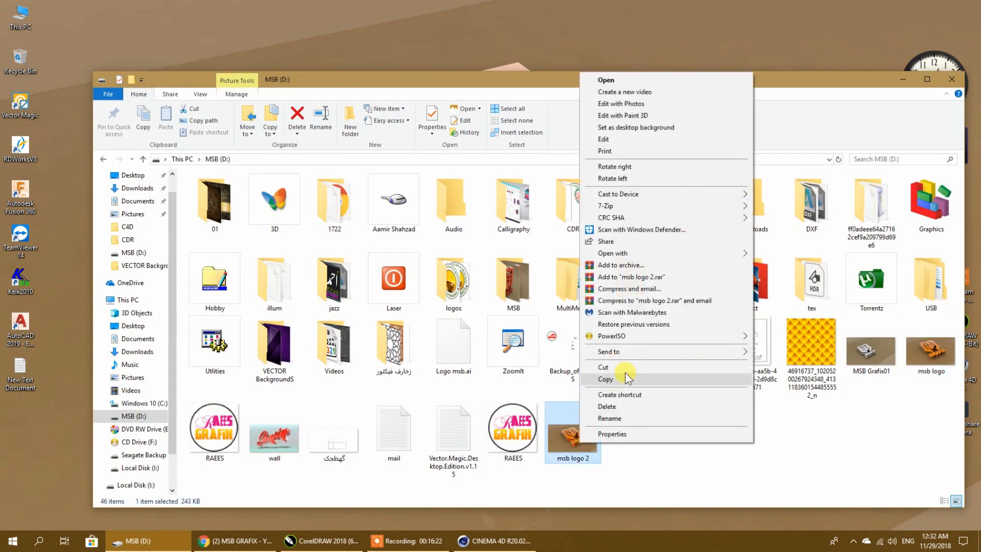
pyautogui.click(624, 129)
pyautogui.press('super+d')
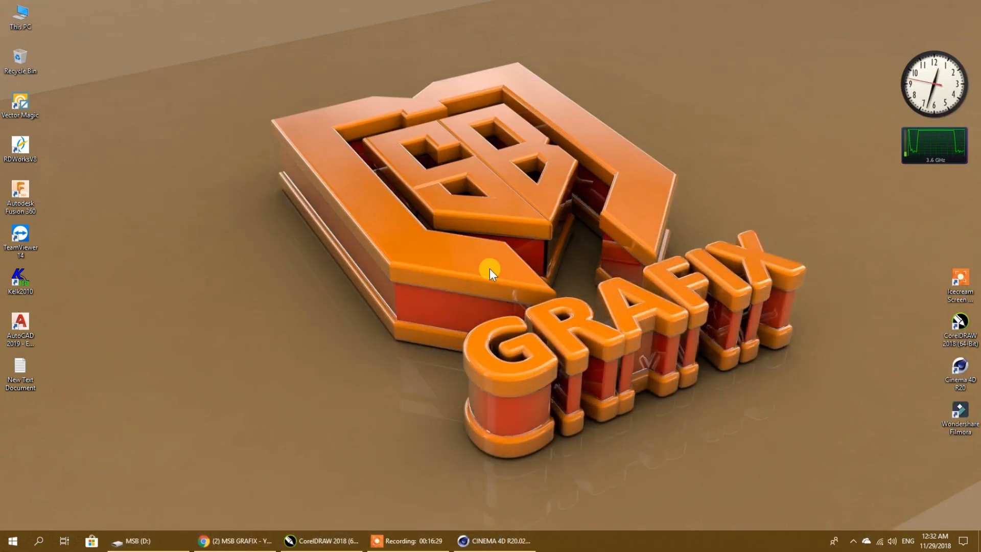
pyautogui.click(414, 536)
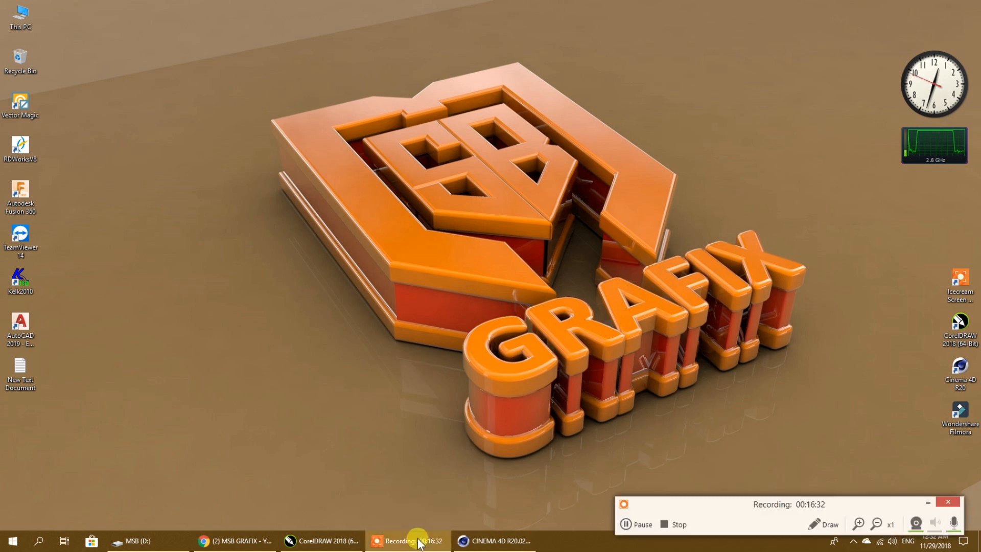